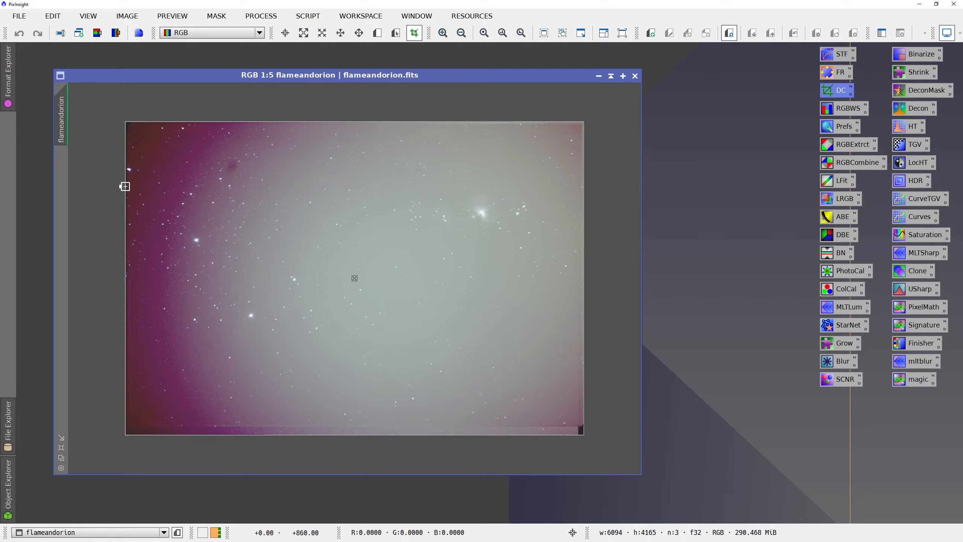
Crop all four edges of the flameandorion image to about 5099 × 3355 pixels with DynamicCrop, and close the tool.
{"action": "left_click_drag", "start_coordinate": [125, 186], "coordinate": [174, 185]}
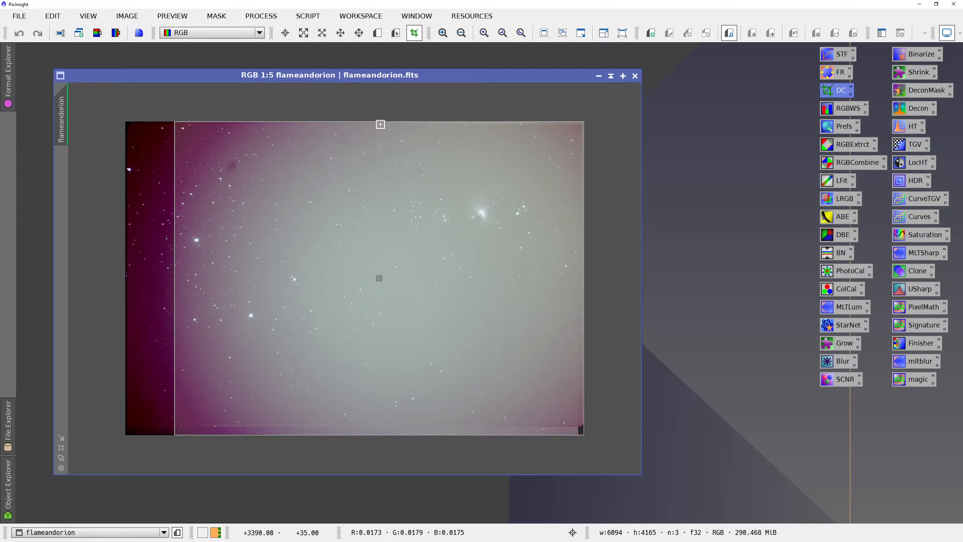
{"action": "left_click_drag", "start_coordinate": [380, 122], "coordinate": [381, 153]}
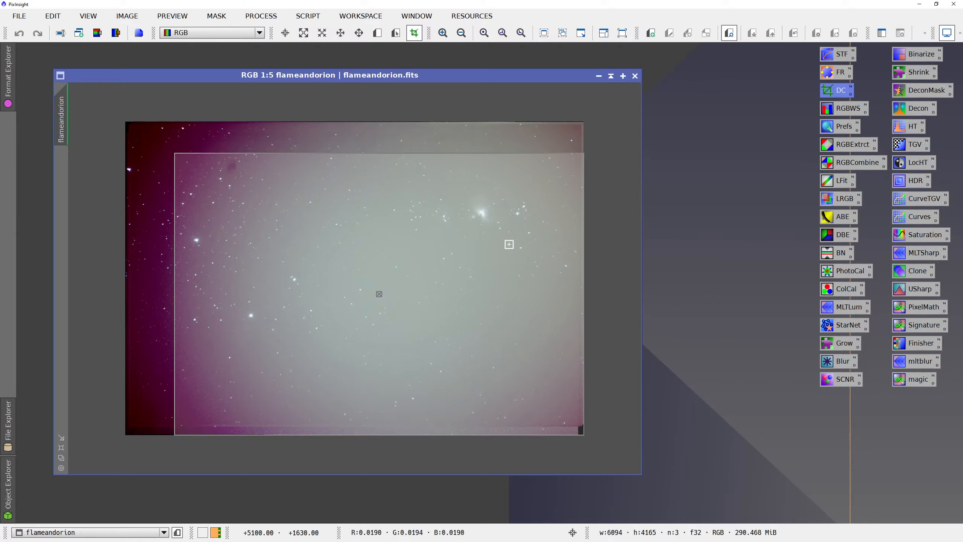
{"action": "left_click_drag", "start_coordinate": [584, 250], "coordinate": [558, 250]}
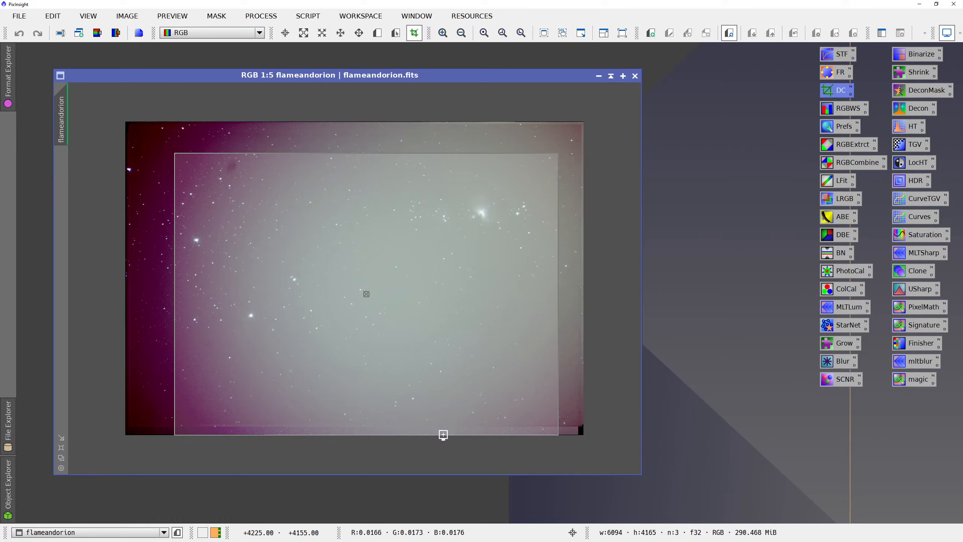
{"action": "left_click_drag", "start_coordinate": [443, 433], "coordinate": [448, 406]}
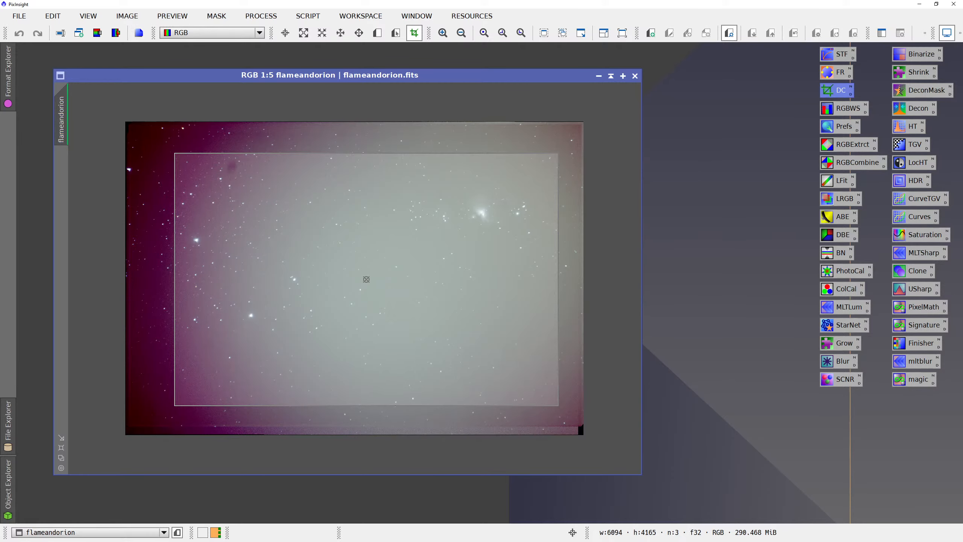
{"action": "left_click_drag", "start_coordinate": [0, 243], "coordinate": [706, 75]}
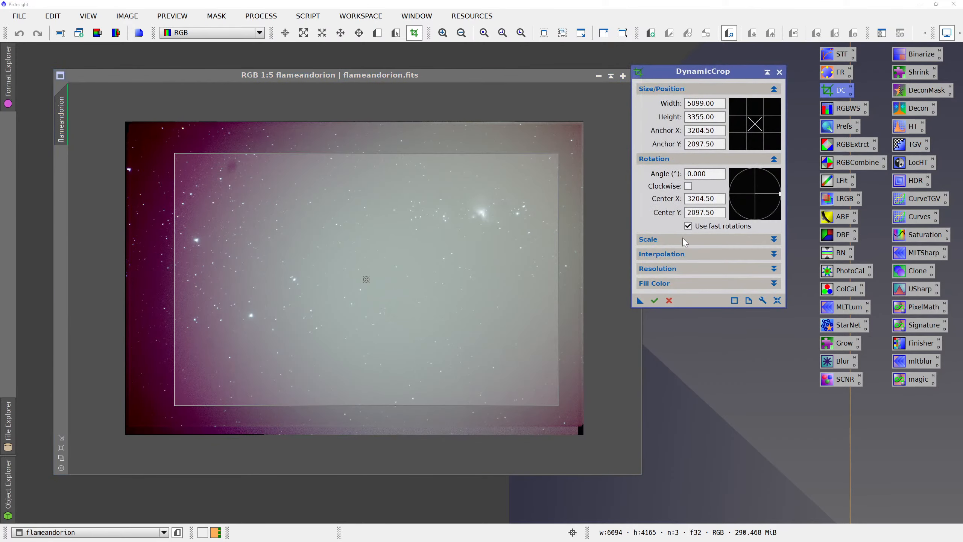
{"action": "left_click", "coordinate": [653, 300]}
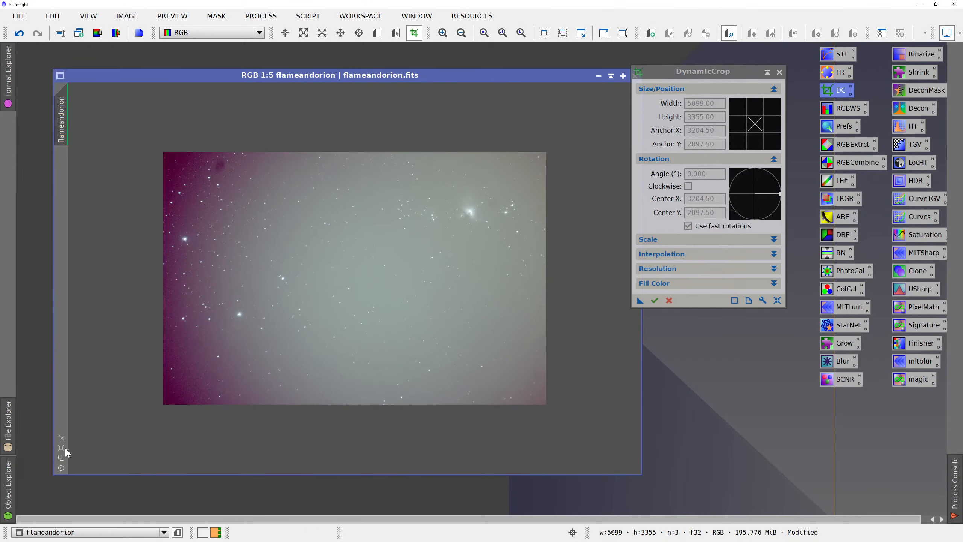
{"action": "left_click", "coordinate": [62, 449]}
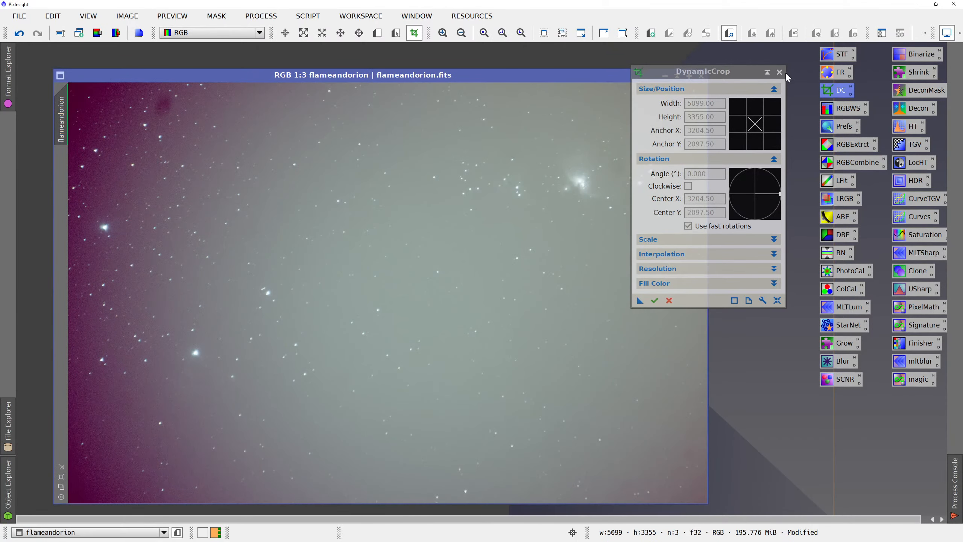
{"action": "left_click", "coordinate": [779, 72]}
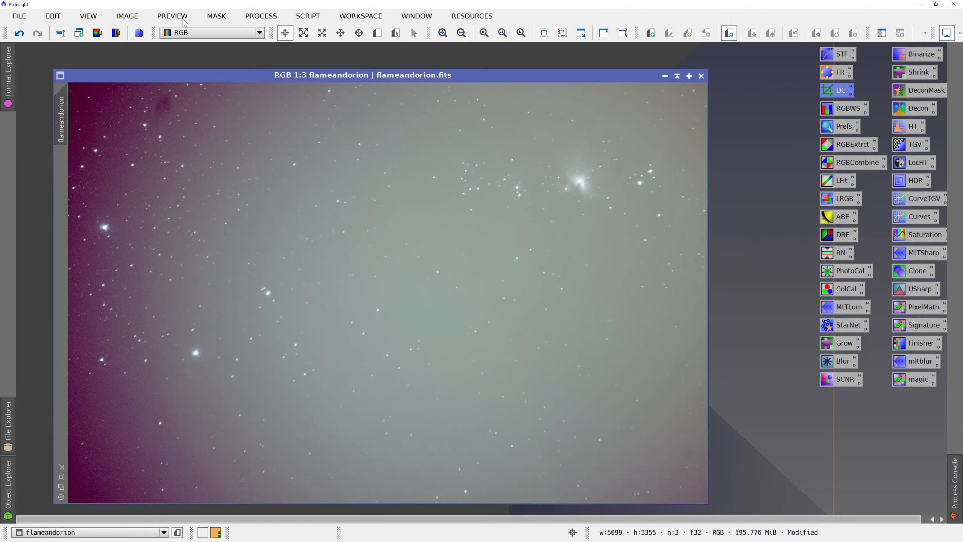
Examine the per-channel statistics of the flameandorion view, including the median values, and close the Statistics process.
{"action": "left_click", "coordinate": [263, 17]}
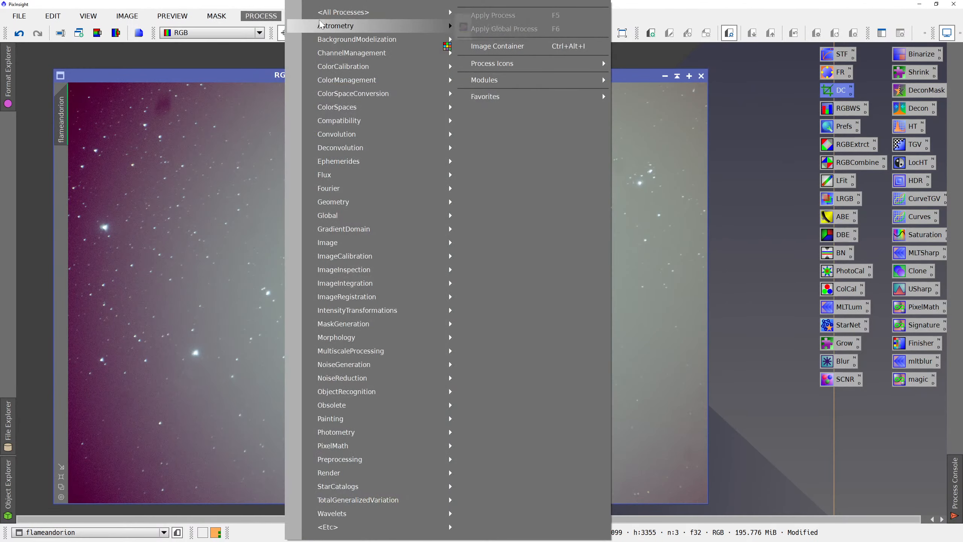
{"action": "mouse_move", "coordinate": [436, 12]}
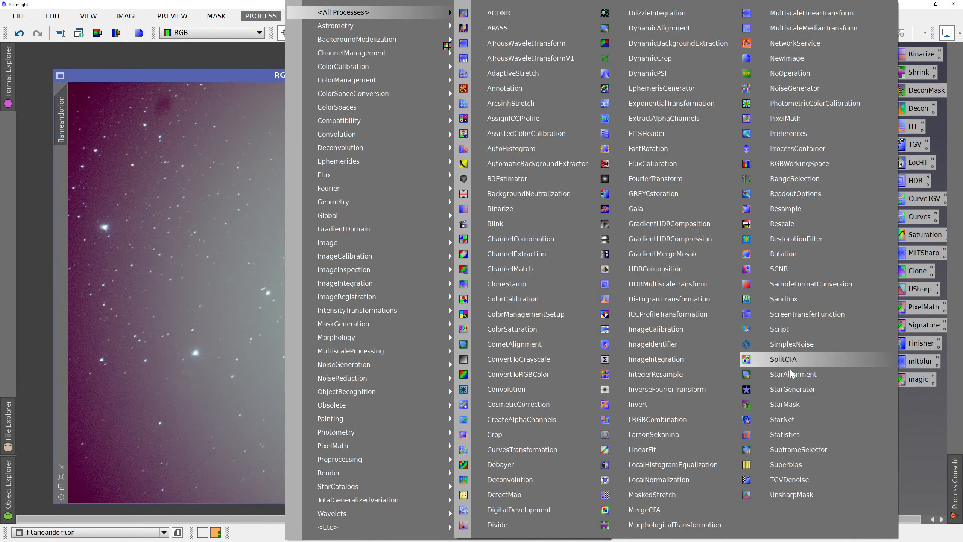
{"action": "left_click", "coordinate": [785, 435]}
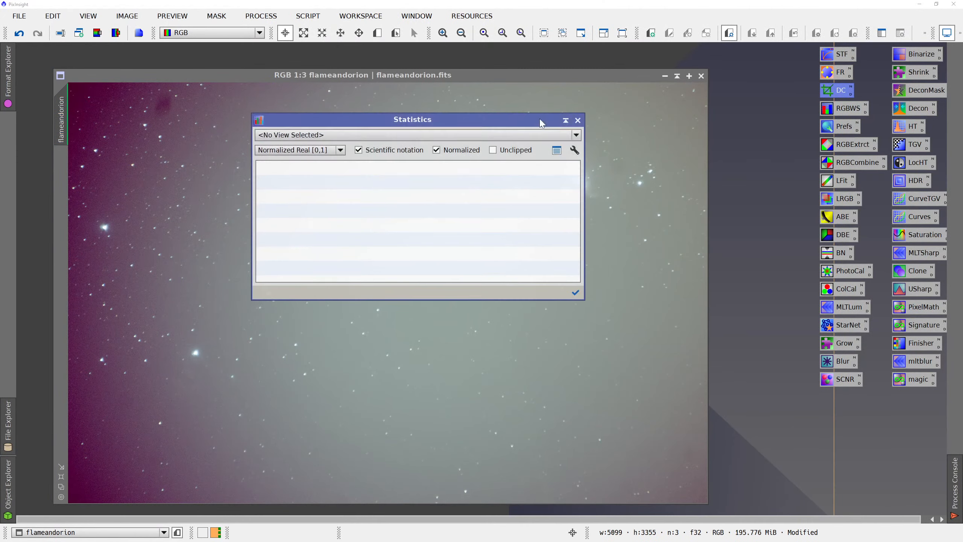
{"action": "left_click", "coordinate": [519, 137]}
{"action": "left_click", "coordinate": [459, 152]}
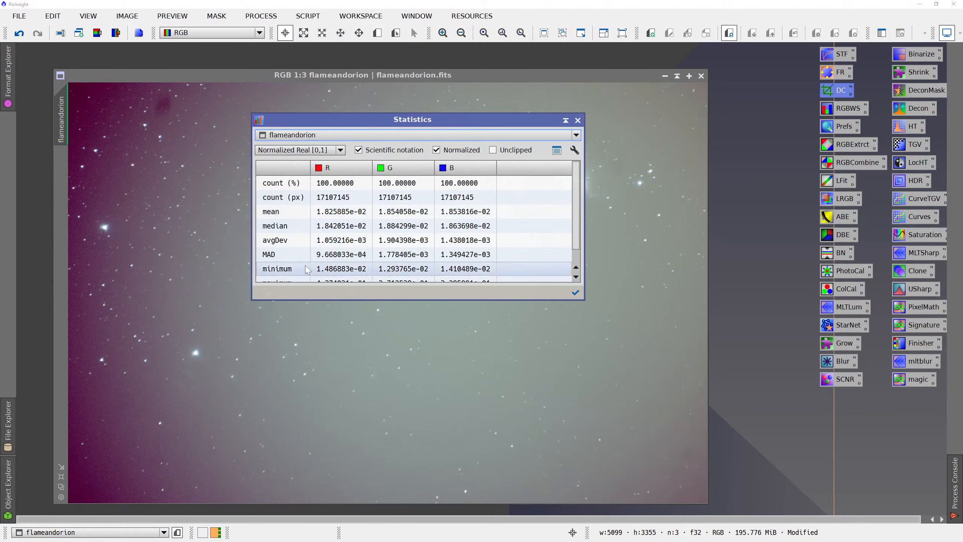
{"action": "left_click", "coordinate": [578, 120]}
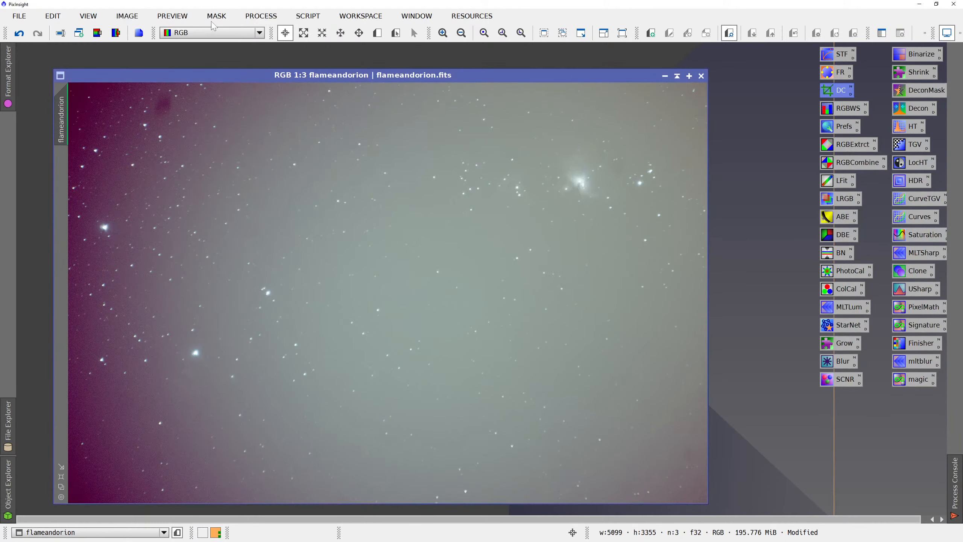
Run the AutoLinearFit script on the image with the minimum channel as reference, and reapply the automatic screen stretch.
{"action": "left_click", "coordinate": [266, 19]}
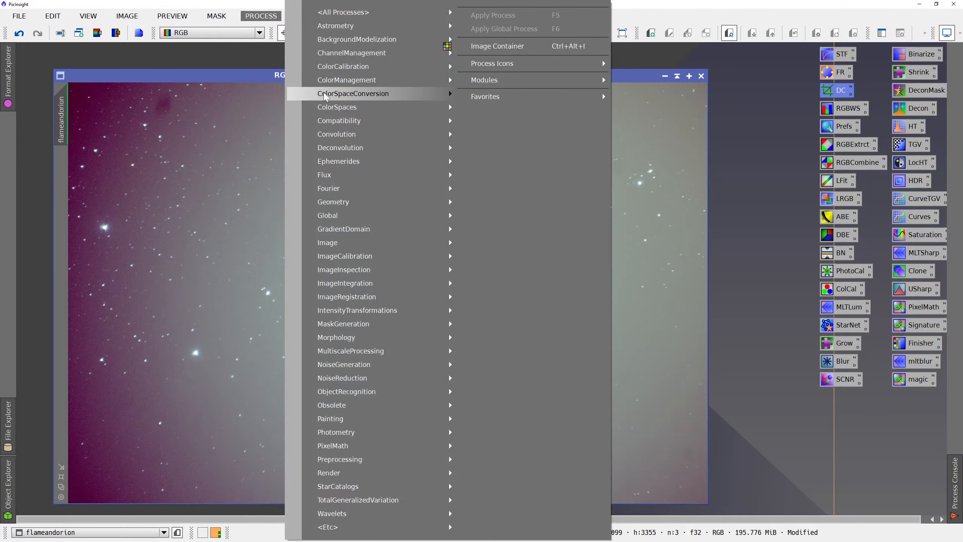
{"action": "left_click", "coordinate": [268, 15]}
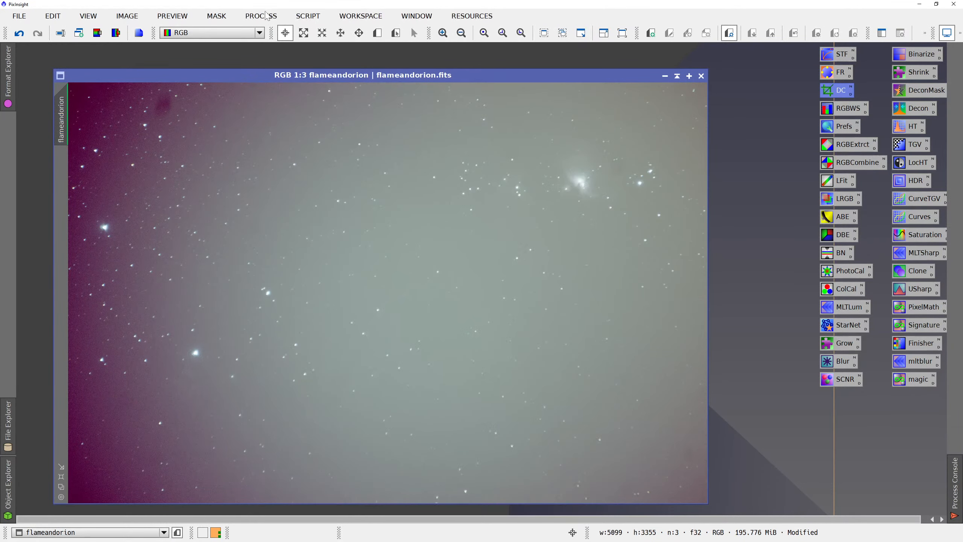
{"action": "left_click", "coordinate": [308, 16]}
{"action": "mouse_move", "coordinate": [389, 76]}
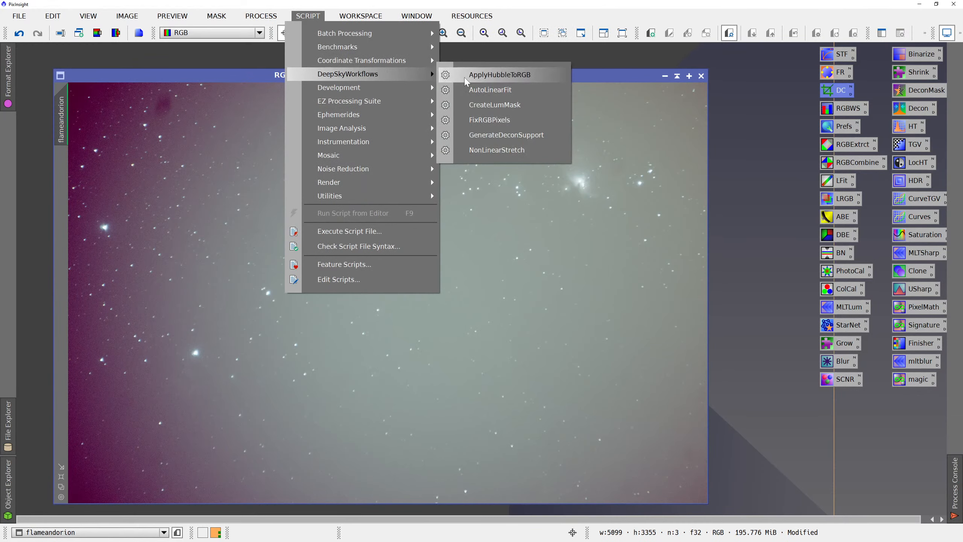
{"action": "left_click", "coordinate": [490, 90]}
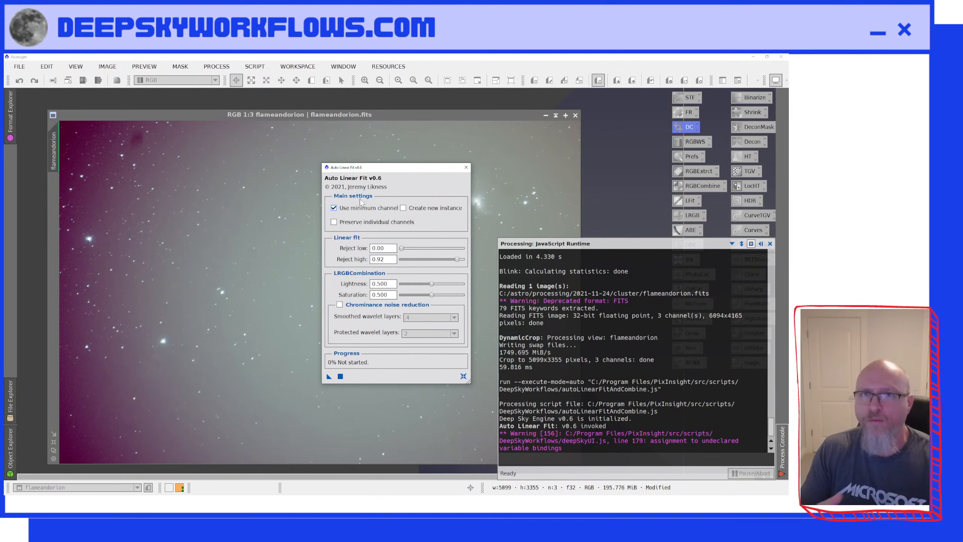
{"action": "left_click", "coordinate": [329, 376]}
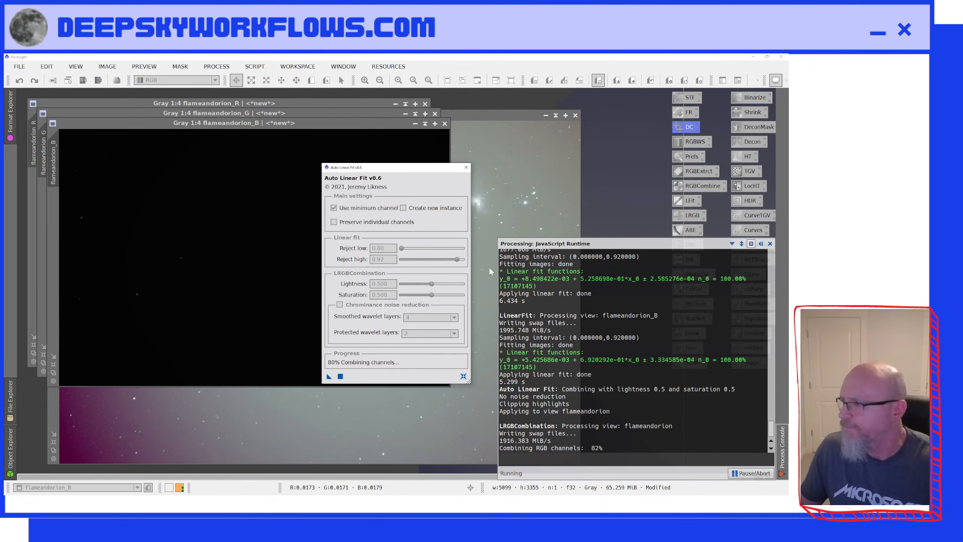
{"action": "left_click", "coordinate": [466, 167]}
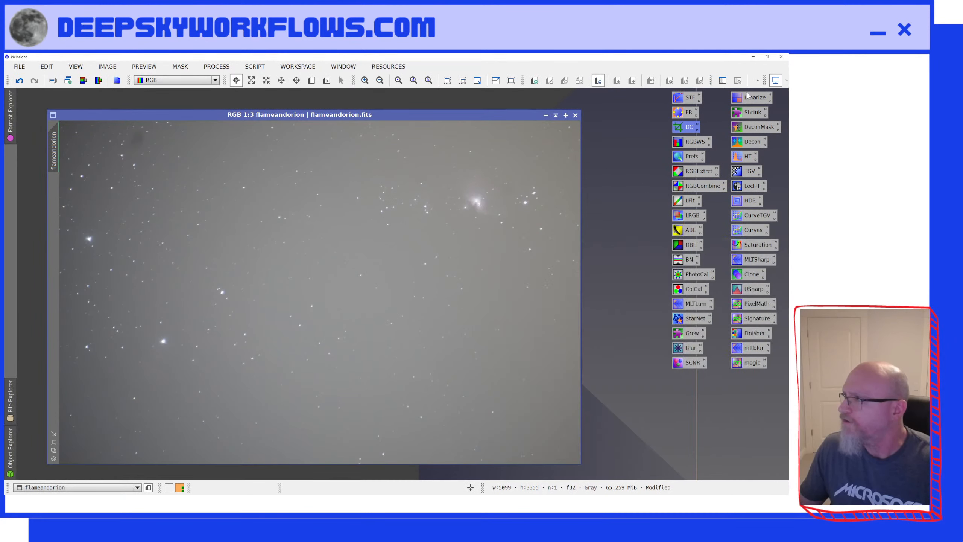
{"action": "left_click", "coordinate": [758, 81]}
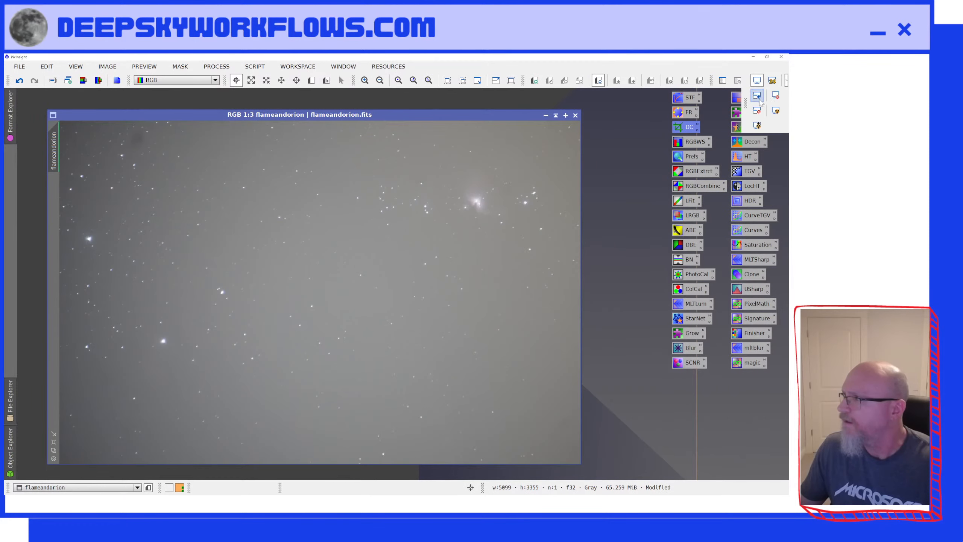
{"action": "left_click", "coordinate": [775, 110]}
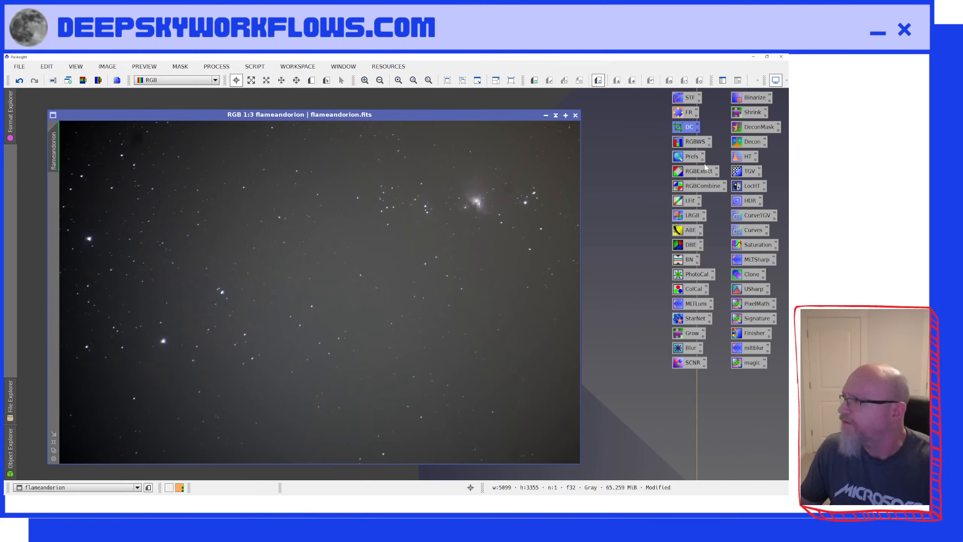
Start DynamicBackgroundExtraction on the image with a tolerance of 5 and a shadows relaxation of 6.
{"action": "double_click", "coordinate": [690, 243]}
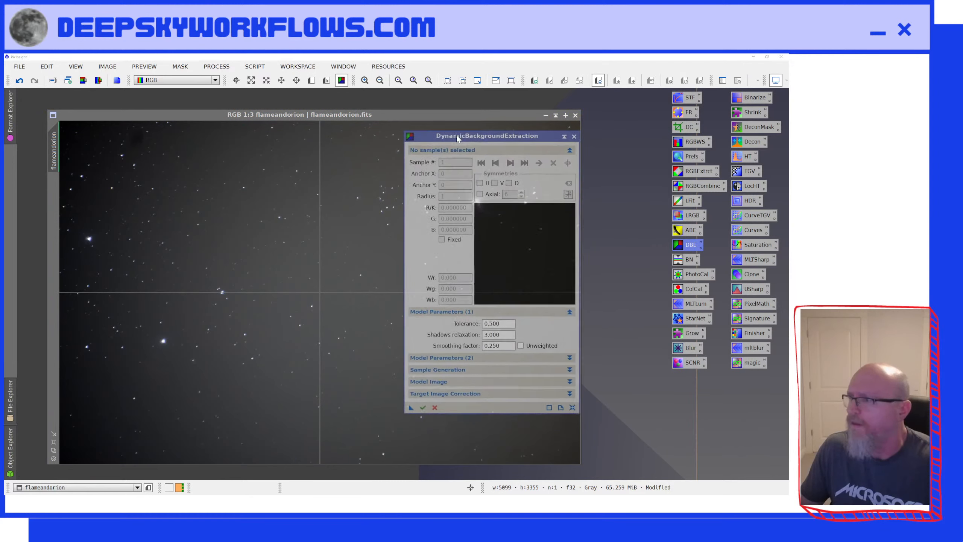
{"action": "left_click_drag", "start_coordinate": [456, 135], "coordinate": [466, 107]}
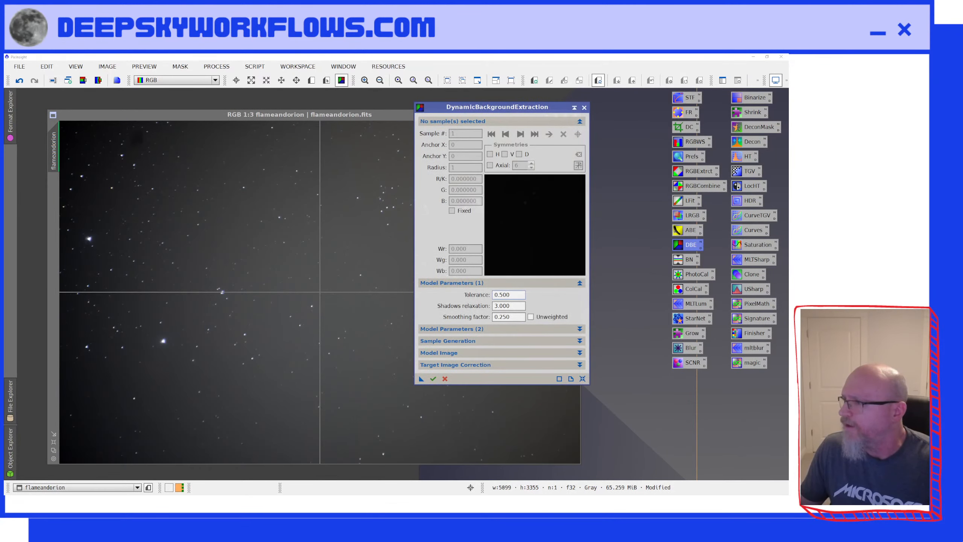
{"action": "double_click", "coordinate": [502, 295]}
{"action": "type", "text": "5"}
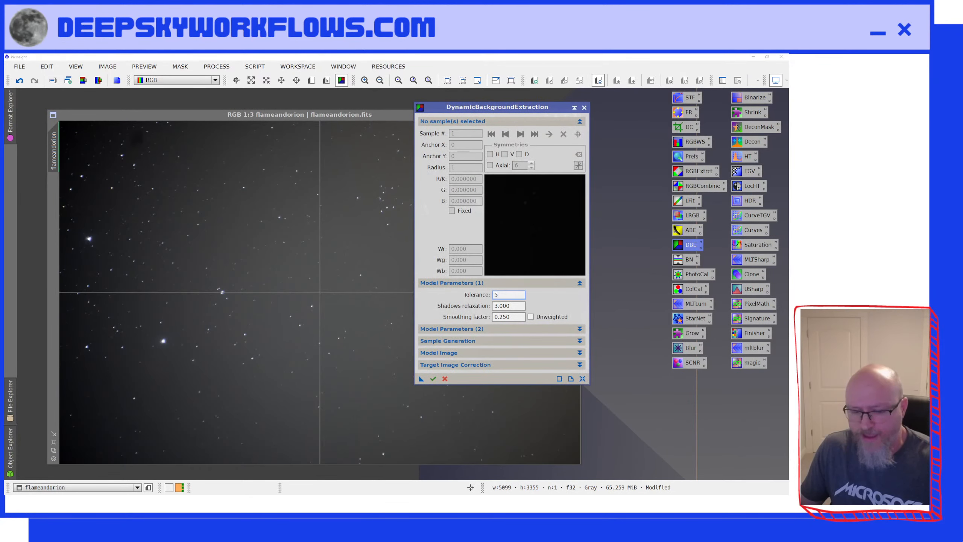
{"action": "key", "text": "Tab"}
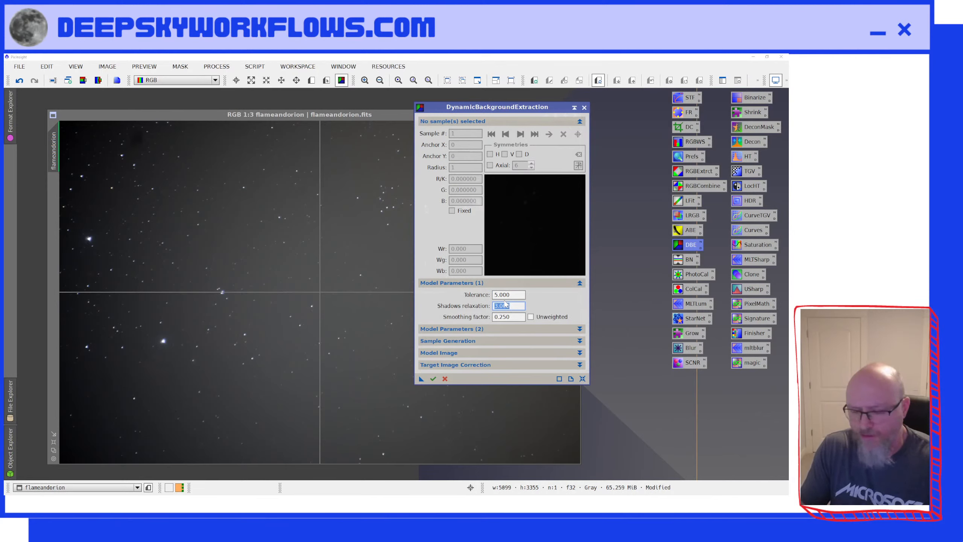
{"action": "type", "text": "6"}
{"action": "key", "text": "Tab"}
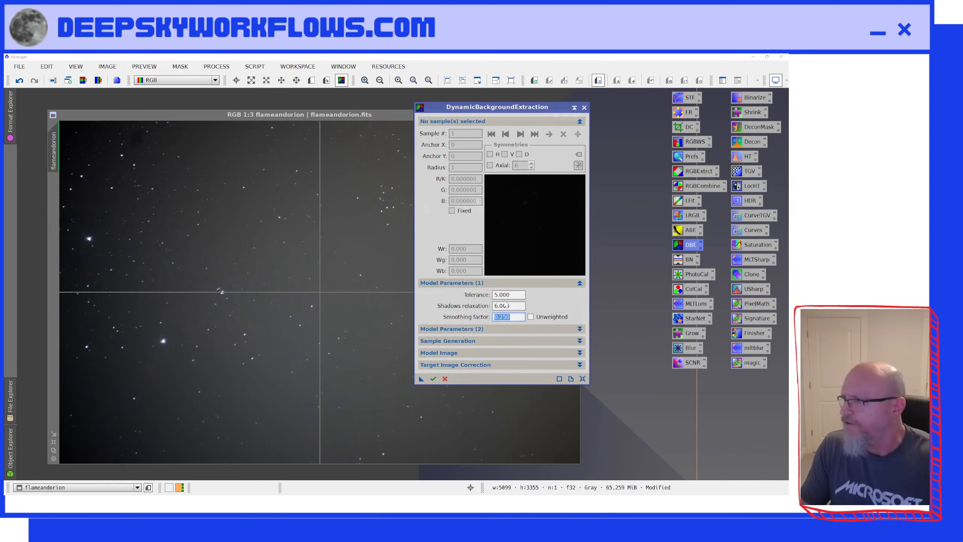
Set the target image correction of the background extraction to Division.
{"action": "left_click", "coordinate": [470, 342]}
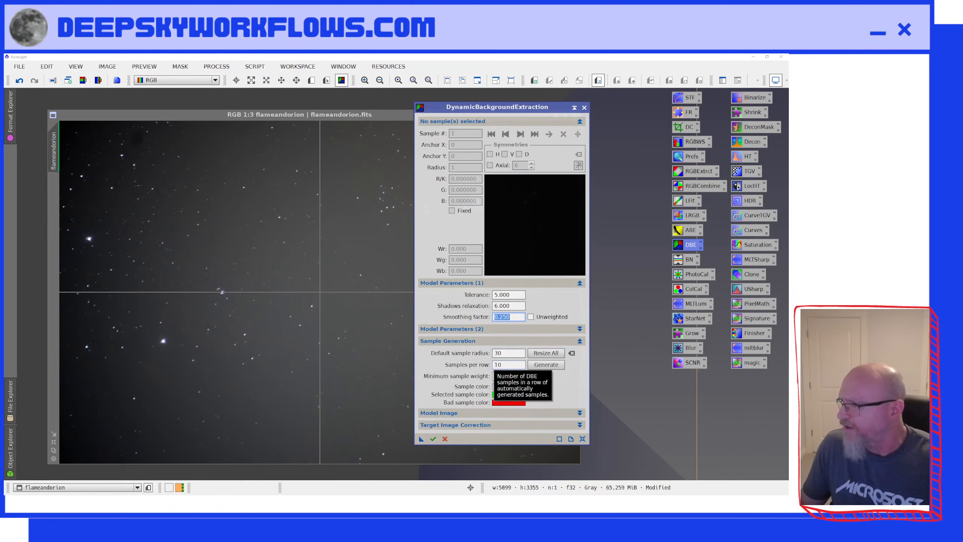
{"action": "left_click", "coordinate": [467, 426]}
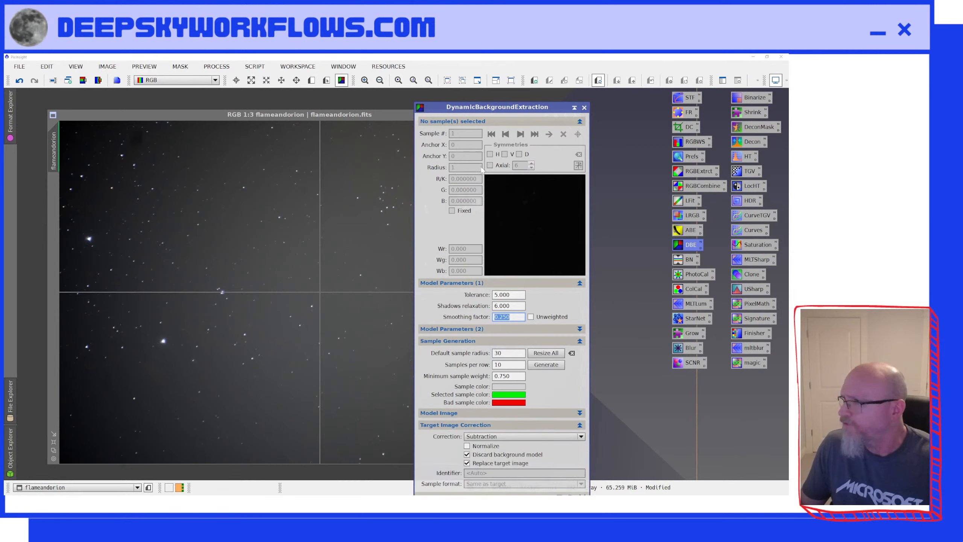
{"action": "left_click_drag", "start_coordinate": [494, 108], "coordinate": [523, 60]}
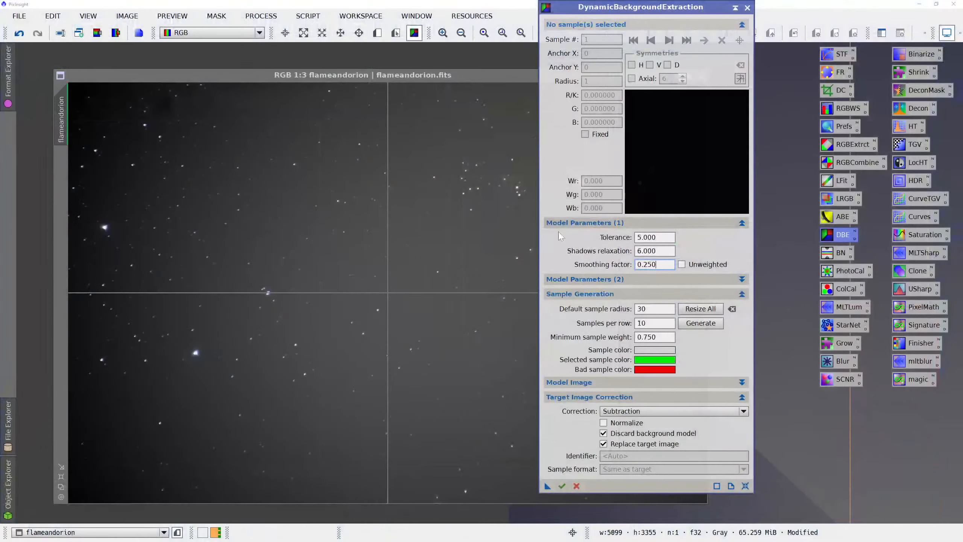
{"action": "left_click", "coordinate": [630, 413]}
{"action": "left_click", "coordinate": [628, 438]}
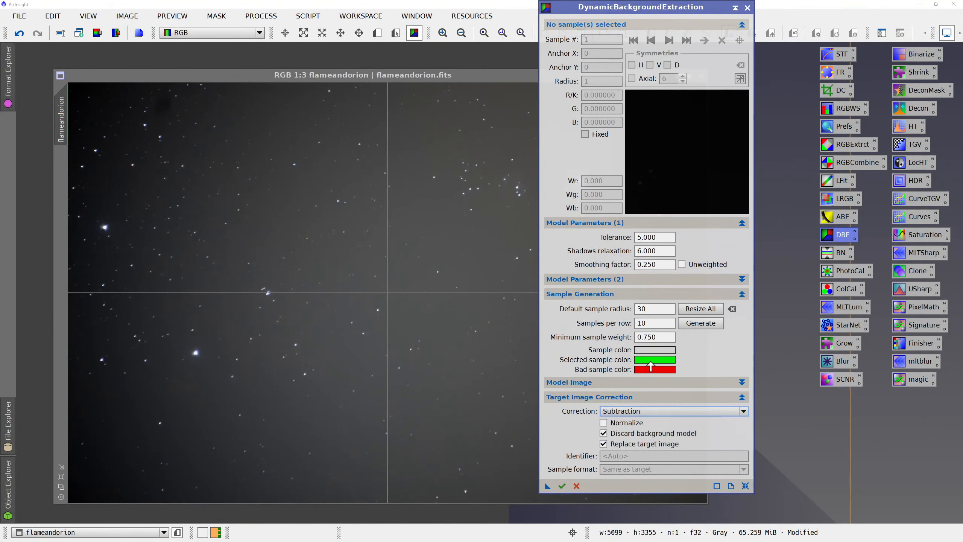
{"action": "left_click", "coordinate": [639, 412]}
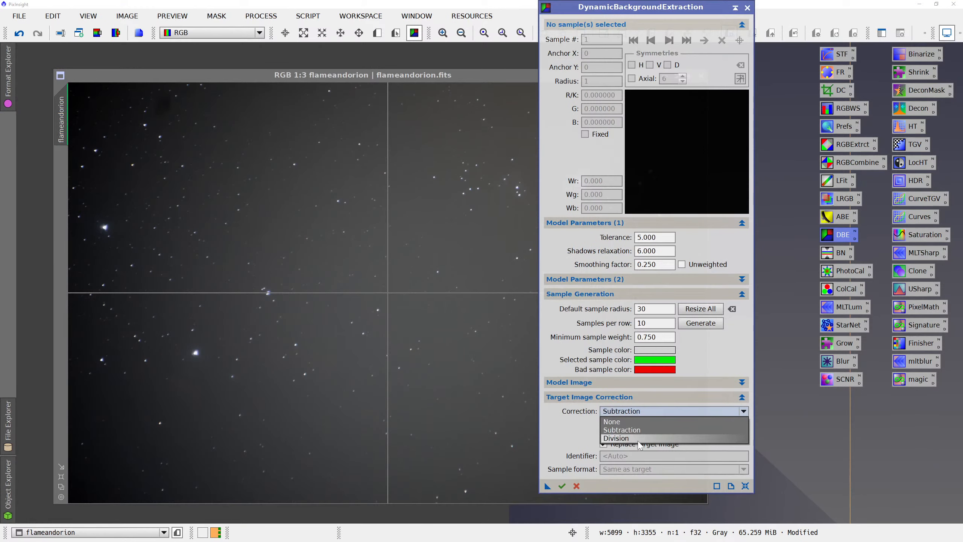
{"action": "left_click", "coordinate": [641, 436]}
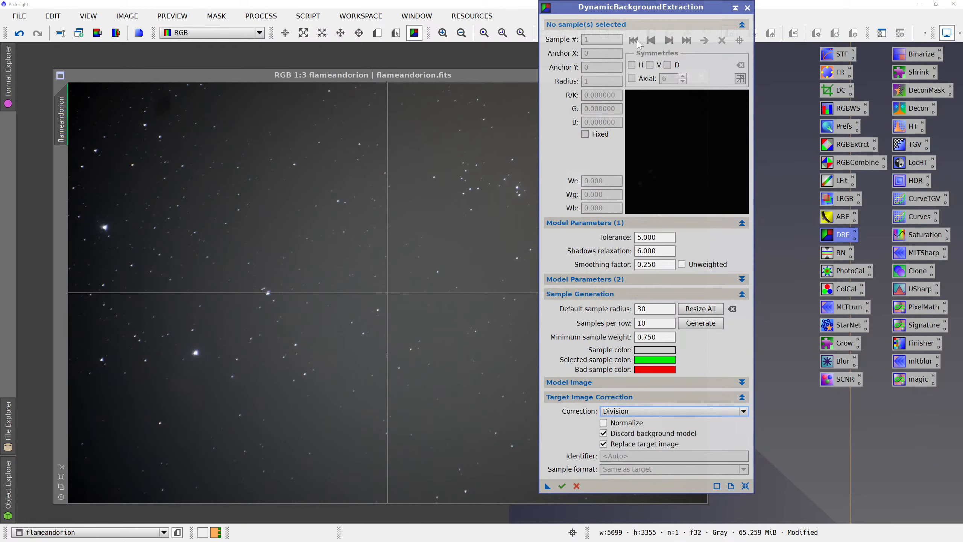
Place five background samples in the image's upper-left corner and down its left side to just above the bright star.
{"action": "left_click_drag", "start_coordinate": [633, 10], "coordinate": [664, 21]}
{"action": "left_click_drag", "start_coordinate": [813, 26], "coordinate": [814, 26]}
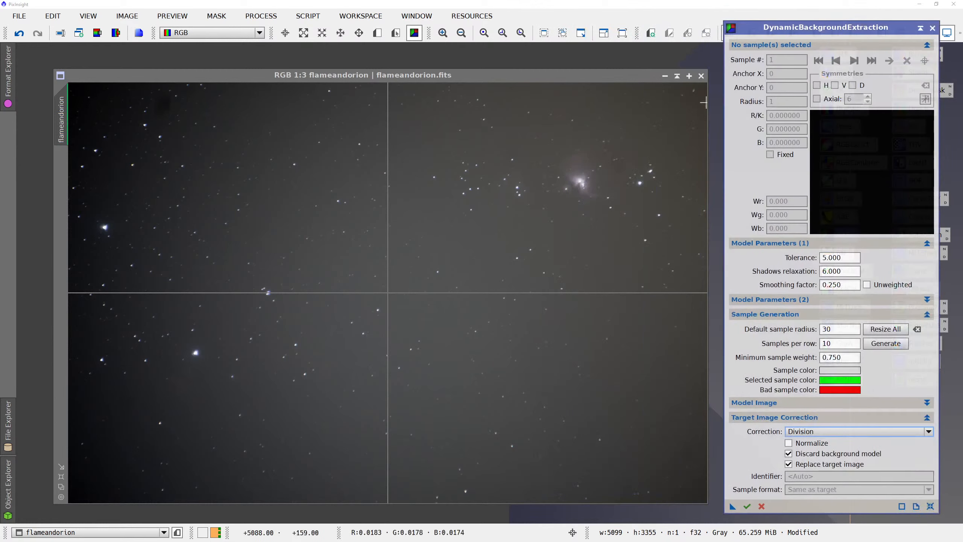
{"action": "left_click", "coordinate": [78, 91]}
{"action": "left_click", "coordinate": [107, 89]}
{"action": "left_click", "coordinate": [88, 111]}
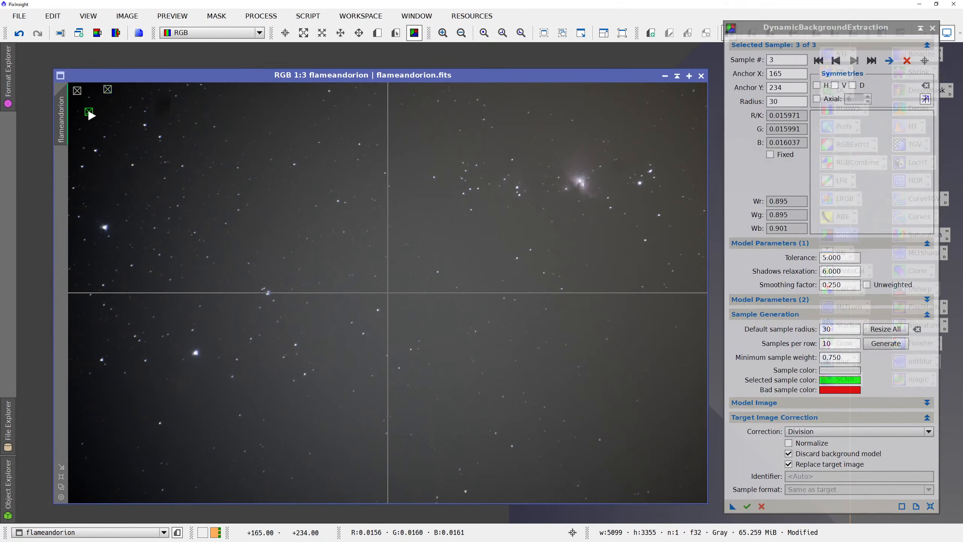
{"action": "left_click", "coordinate": [113, 172]}
{"action": "left_click", "coordinate": [107, 207]}
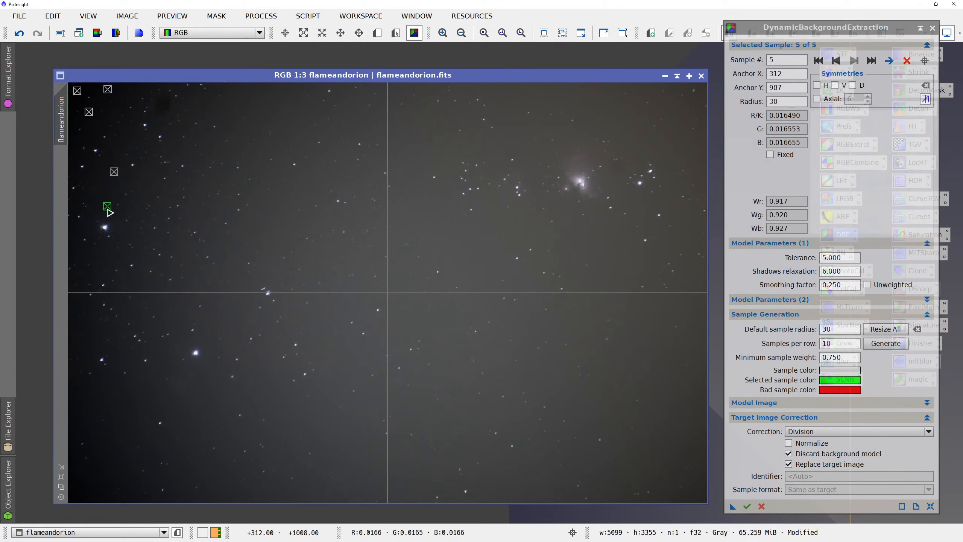
Place eight background samples along the lower left edge and across the dark lower-left corner of the image, avoiding stars.
{"action": "left_click", "coordinate": [91, 351]}
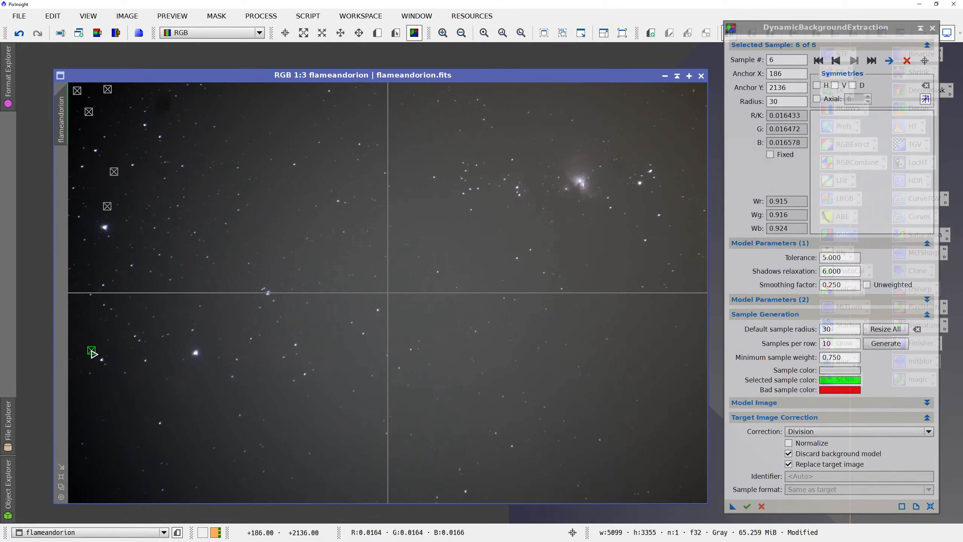
{"action": "left_click", "coordinate": [93, 412]}
{"action": "left_click", "coordinate": [95, 456]}
{"action": "left_click", "coordinate": [96, 489]}
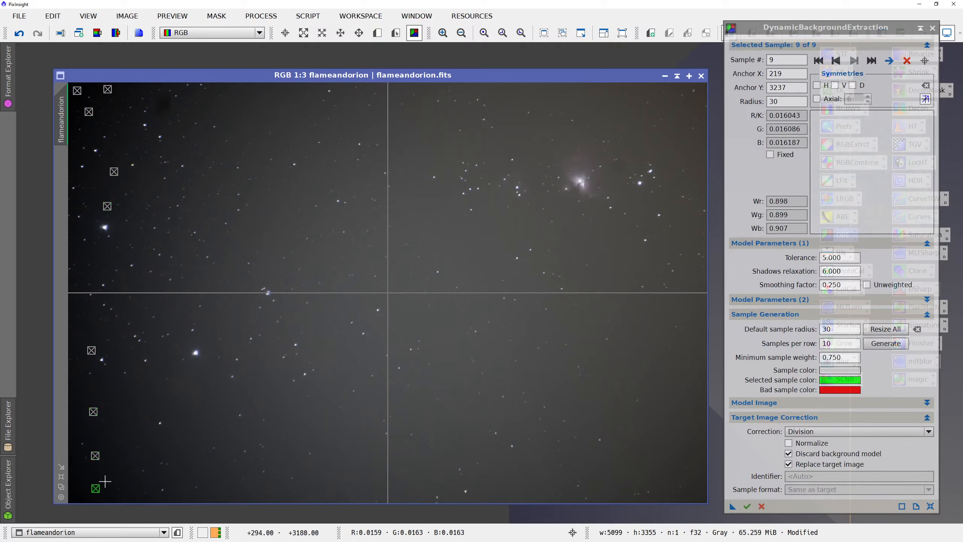
{"action": "left_click", "coordinate": [122, 466]}
{"action": "left_click", "coordinate": [130, 407]}
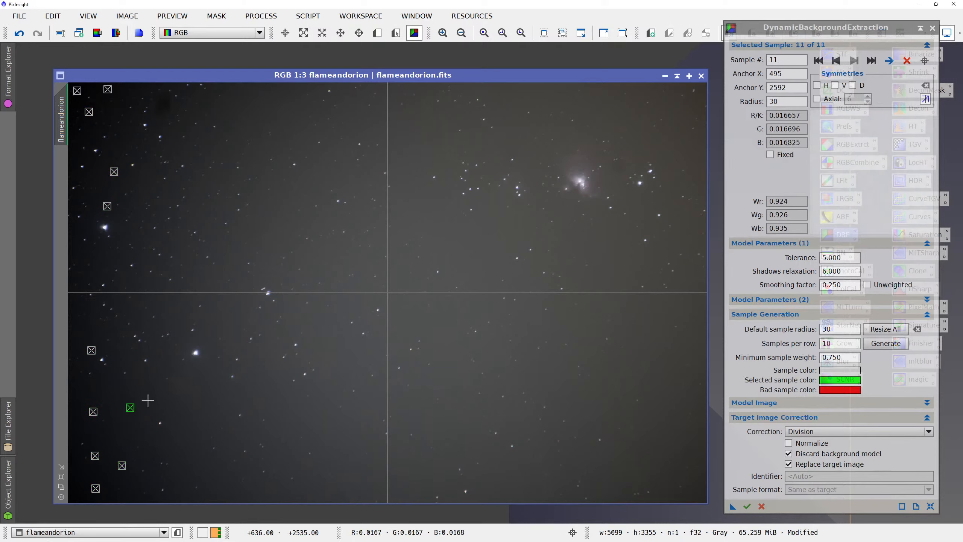
{"action": "left_click", "coordinate": [169, 399]}
{"action": "left_click", "coordinate": [196, 451]}
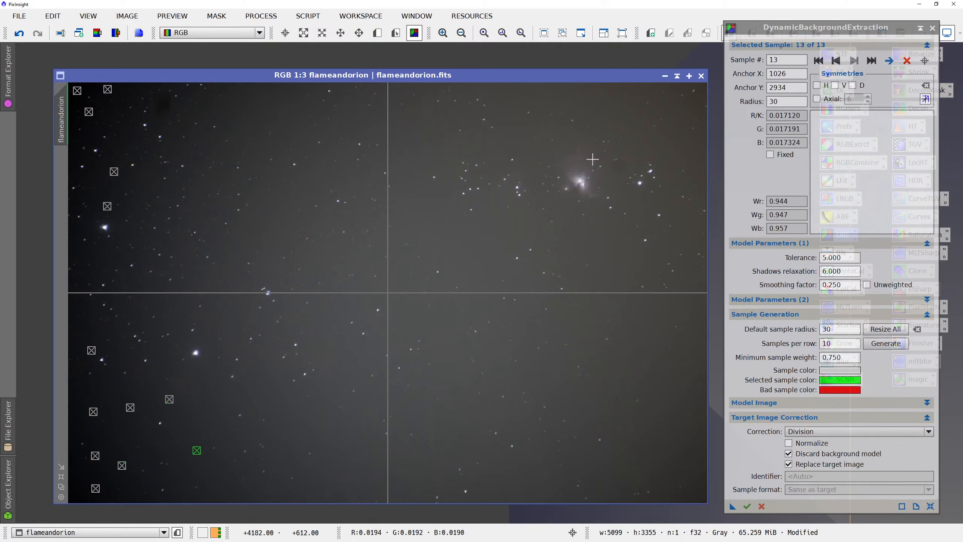
Move the DynamicBackgroundExtraction window clear of the screen stretch controls and apply the boosted automatic screen stretch.
{"action": "left_click_drag", "start_coordinate": [766, 29], "coordinate": [788, 66]}
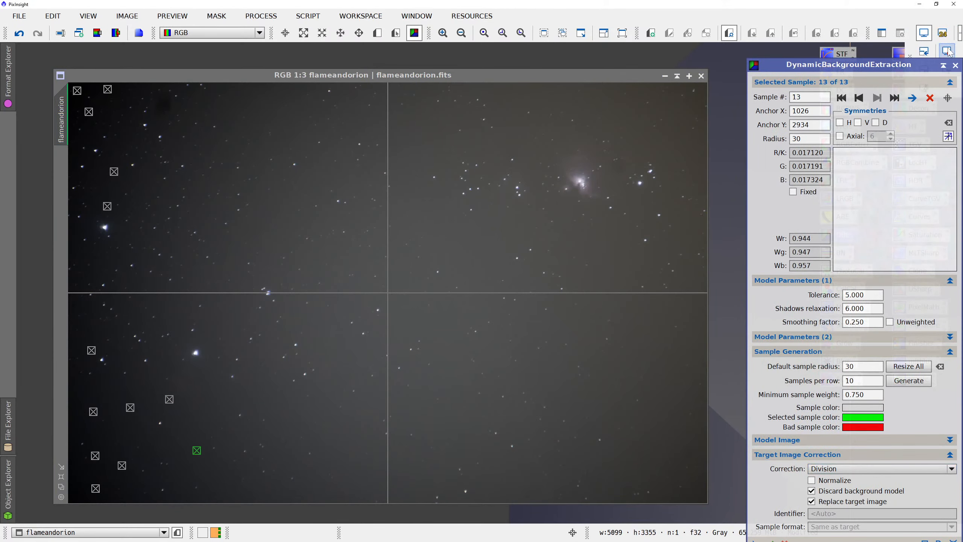
{"action": "left_click_drag", "start_coordinate": [904, 67], "coordinate": [906, 114]}
{"action": "left_click", "coordinate": [960, 37]}
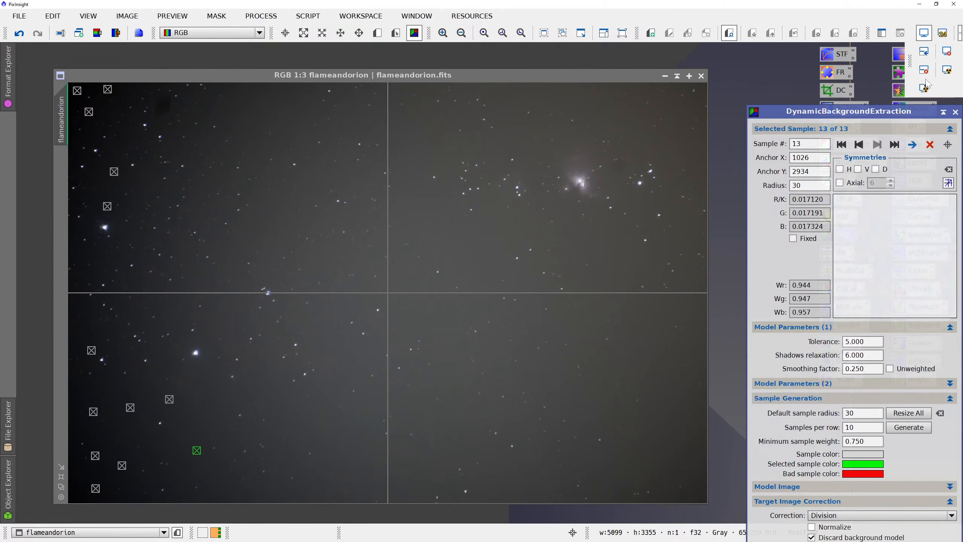
{"action": "left_click", "coordinate": [924, 87]}
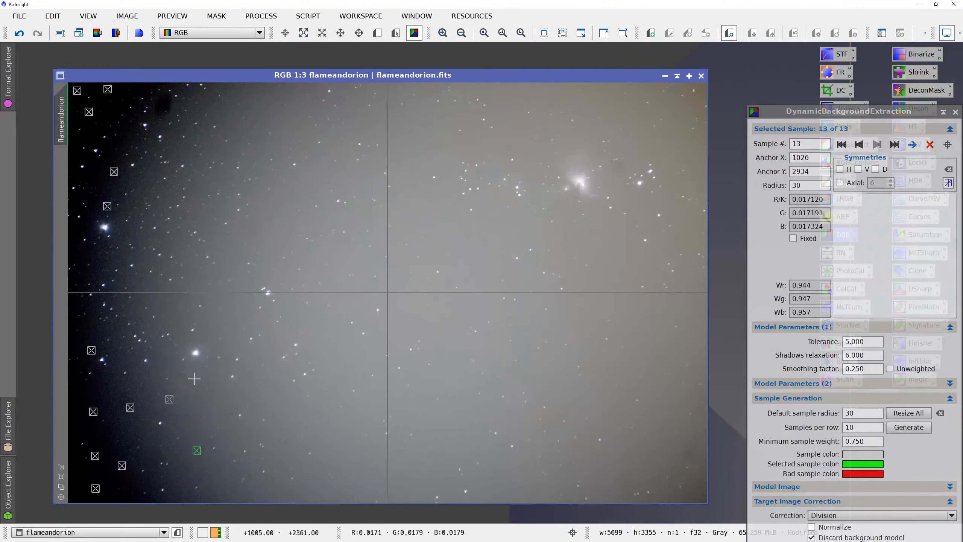
Add three background samples in the middle of the lower-left quadrant and reapply the standard automatic screen stretch.
{"action": "left_click", "coordinate": [240, 427]}
{"action": "left_click", "coordinate": [239, 391]}
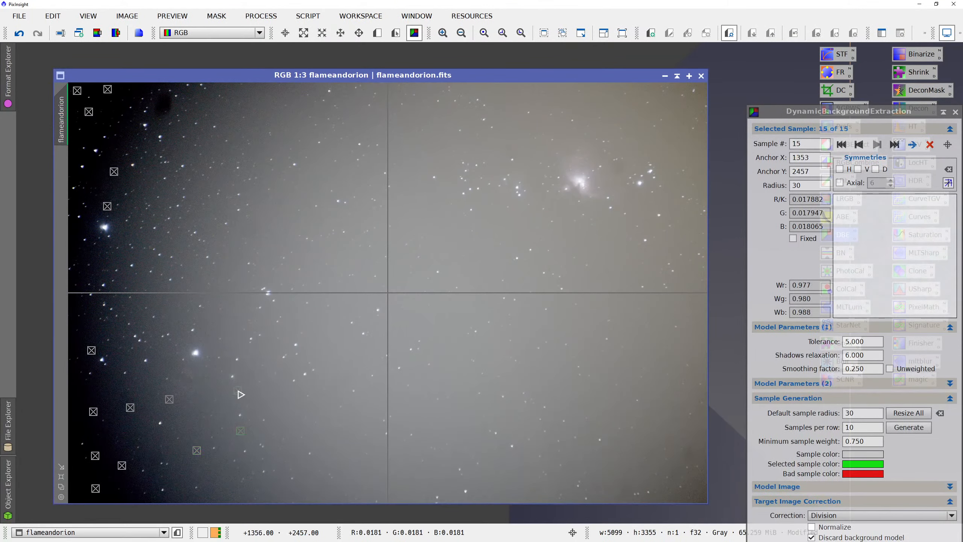
{"action": "left_click", "coordinate": [275, 394]}
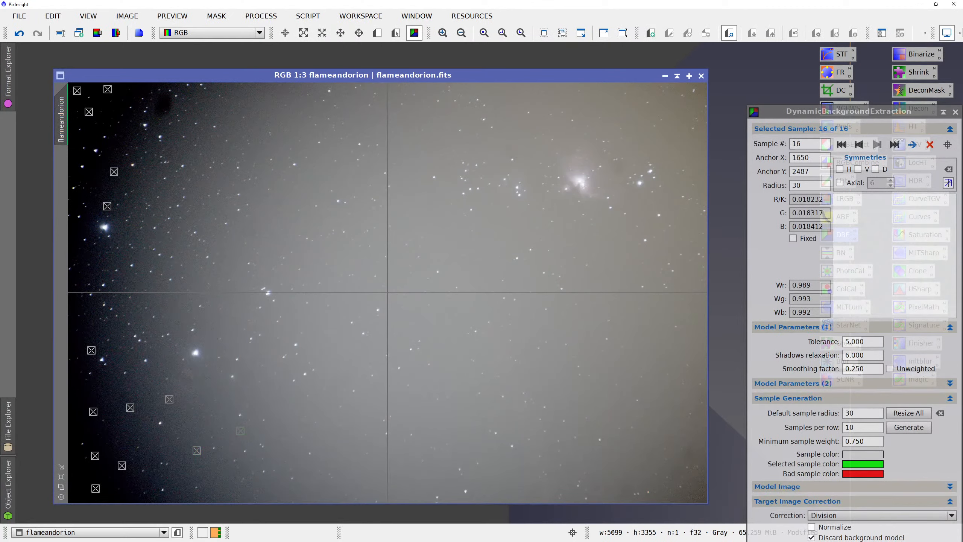
{"action": "left_click", "coordinate": [960, 34]}
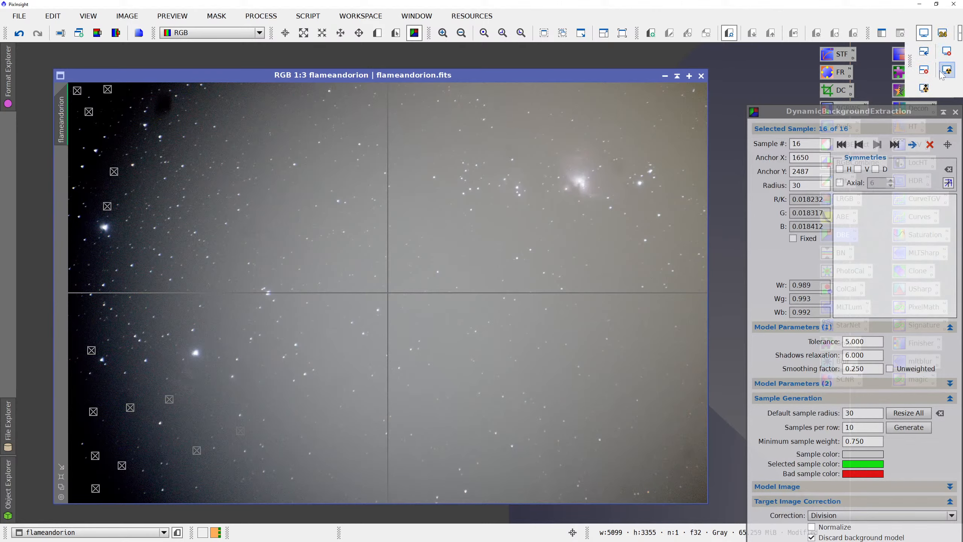
{"action": "left_click", "coordinate": [947, 71]}
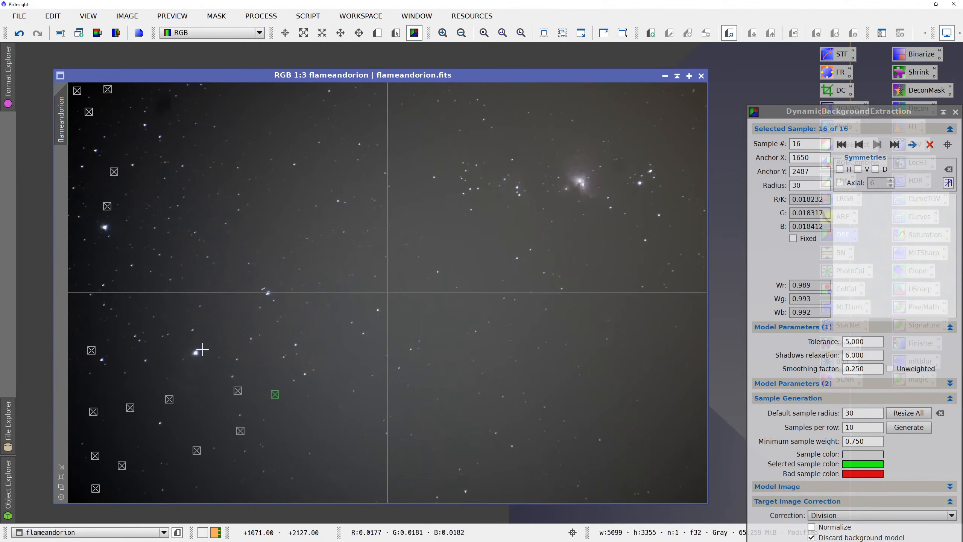
Place six background samples in the lower-left quadrant, three just below the horizontal centre line and three down beside the vertical one.
{"action": "left_click", "coordinate": [176, 308]}
{"action": "left_click", "coordinate": [239, 309]}
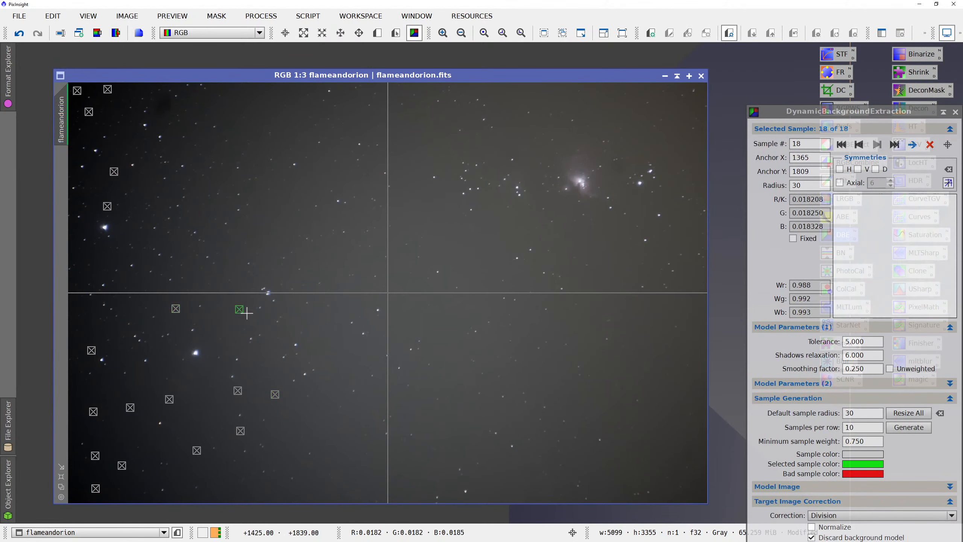
{"action": "left_click", "coordinate": [325, 315]}
{"action": "left_click", "coordinate": [340, 368]}
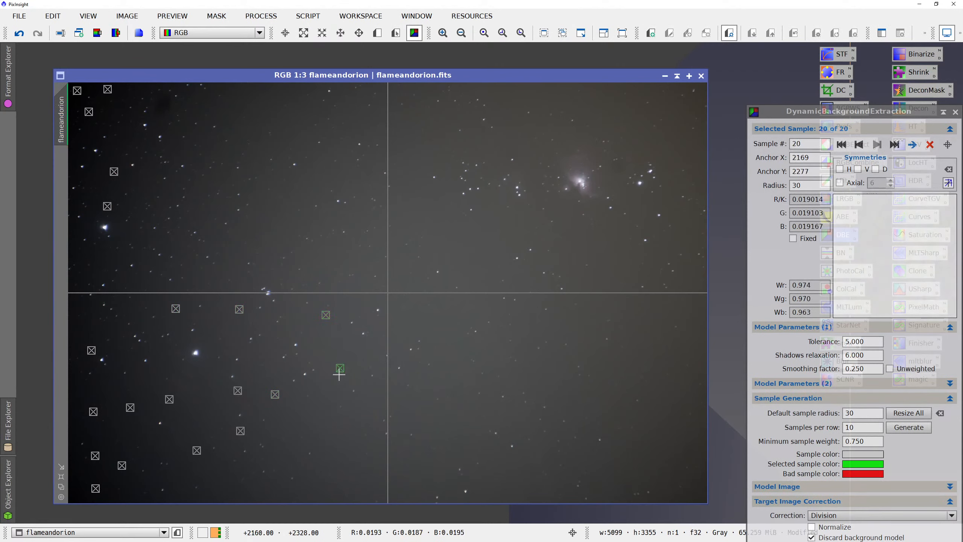
{"action": "left_click", "coordinate": [330, 431]}
{"action": "left_click", "coordinate": [353, 469]}
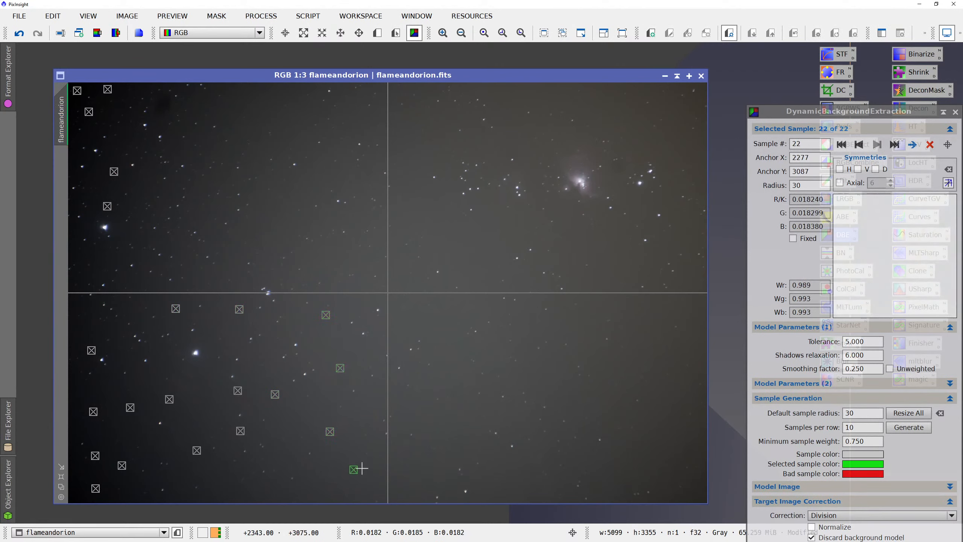
Place six background samples up the right side of the lower-right quadrant, from the corner to just below the horizontal centre line.
{"action": "left_click", "coordinate": [697, 490]}
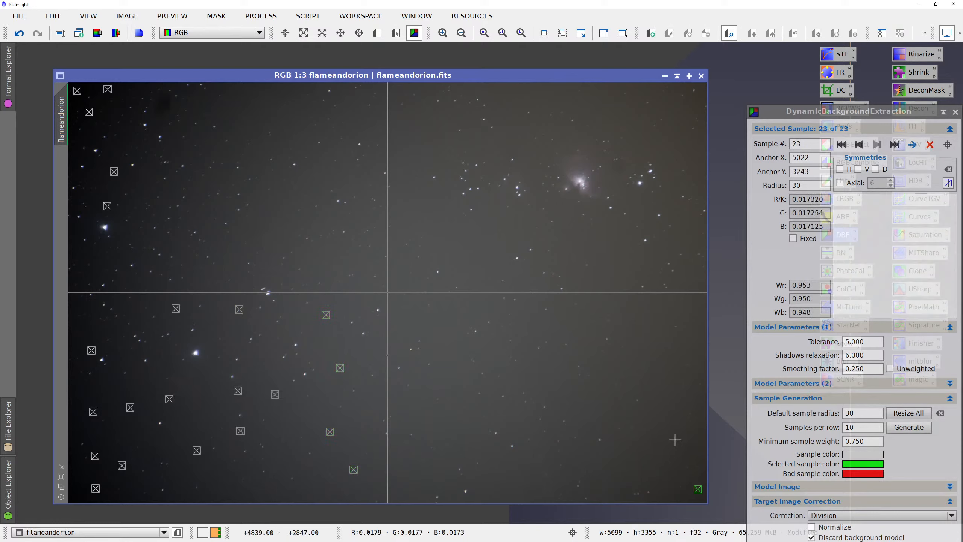
{"action": "left_click", "coordinate": [675, 424]}
{"action": "left_click", "coordinate": [639, 462]}
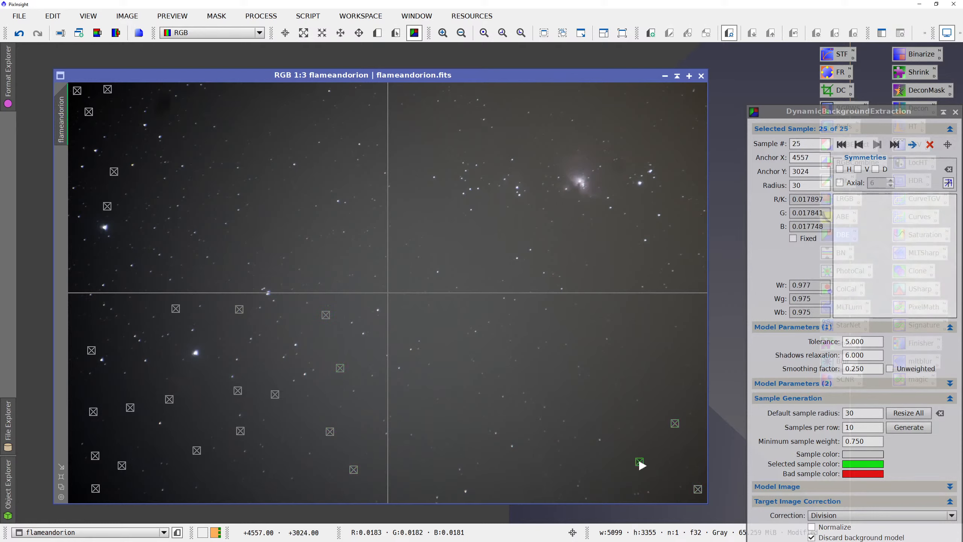
{"action": "left_click", "coordinate": [661, 387]}
{"action": "left_click", "coordinate": [655, 342]}
{"action": "left_click", "coordinate": [672, 306]}
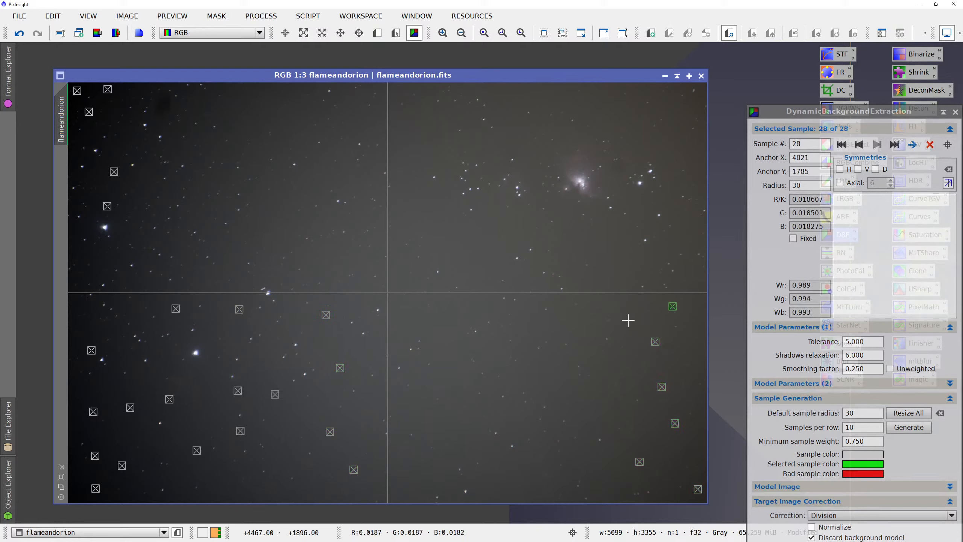
Place four background samples across the middle of the lower-right quadrant, nudging the first one slightly down and away from the stars.
{"action": "left_click", "coordinate": [594, 323]}
{"action": "left_click_drag", "start_coordinate": [595, 325], "coordinate": [592, 336]}
{"action": "left_click", "coordinate": [598, 384]}
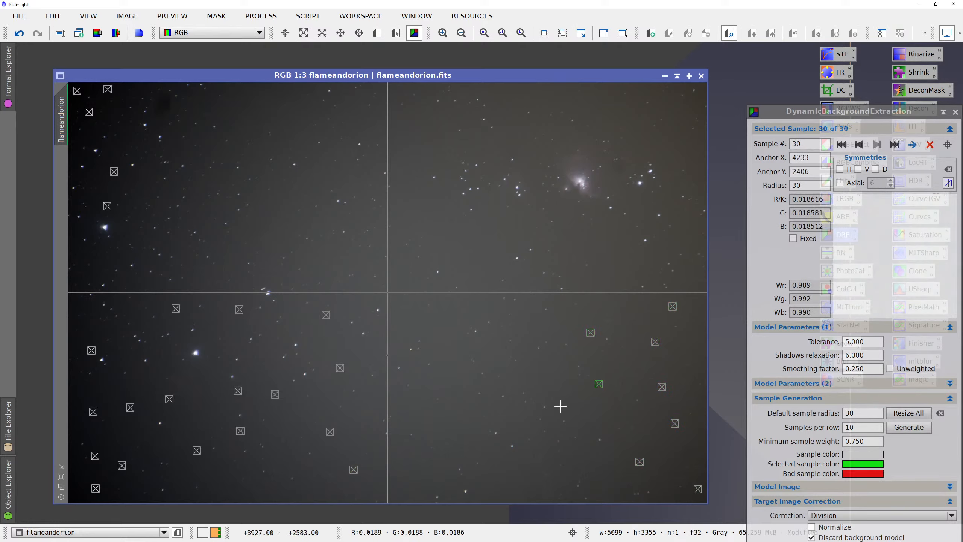
{"action": "left_click", "coordinate": [556, 385]}
{"action": "left_click", "coordinate": [490, 412]}
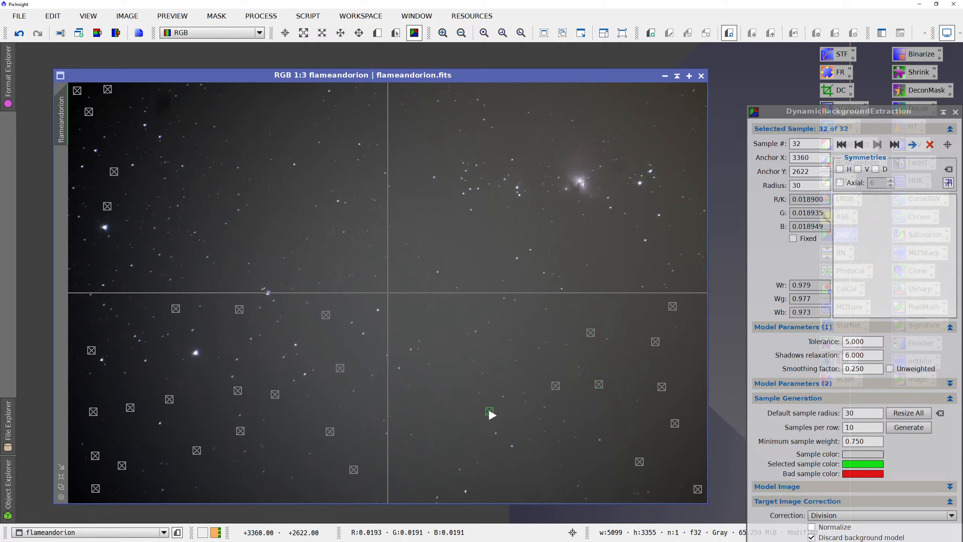
Place six background samples in the left half of the lower-right quadrant, from near the bottom edge up to the horizontal centre line.
{"action": "left_click", "coordinate": [427, 425]}
{"action": "left_click", "coordinate": [417, 472]}
{"action": "left_click", "coordinate": [506, 477]}
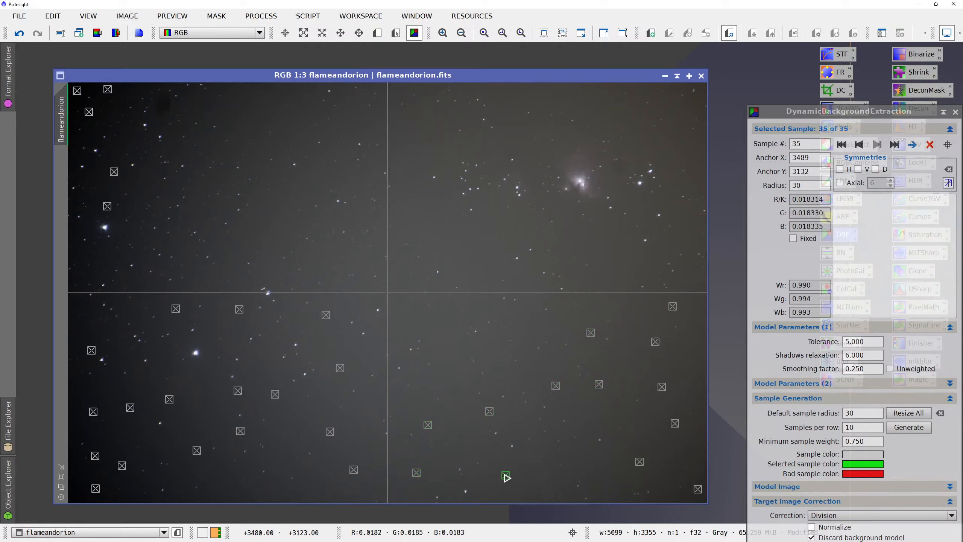
{"action": "left_click", "coordinate": [453, 368]}
{"action": "left_click", "coordinate": [429, 320]}
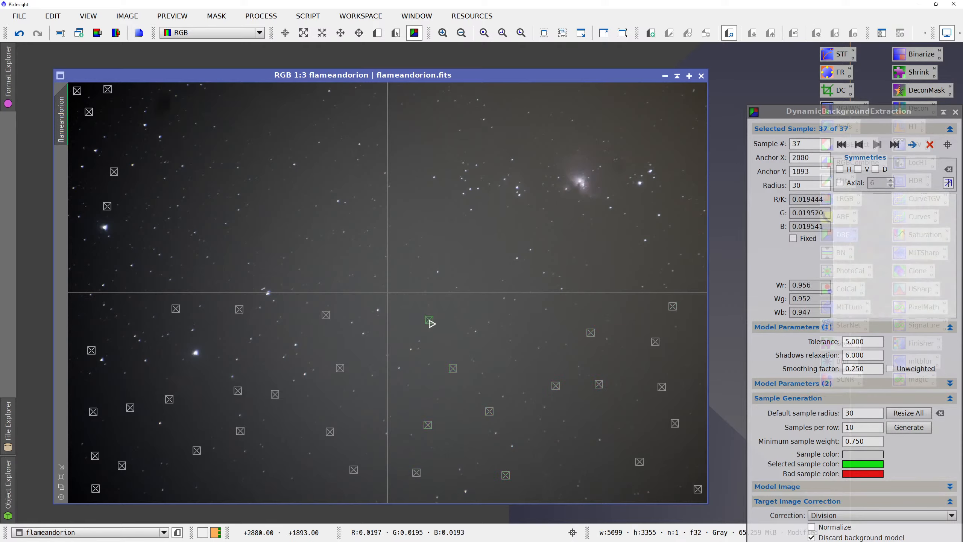
{"action": "left_click", "coordinate": [463, 308]}
Place five background samples up the left side of the upper-right quadrant, keeping clear of the star cluster beside the nebula.
{"action": "left_click", "coordinate": [469, 271]}
{"action": "left_click", "coordinate": [437, 243]}
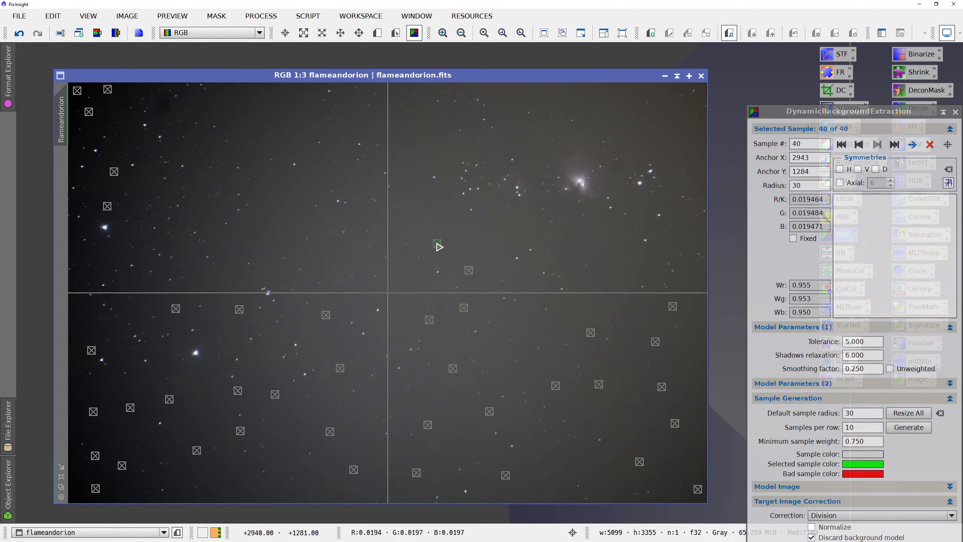
{"action": "left_click", "coordinate": [413, 193]}
{"action": "left_click", "coordinate": [417, 146]}
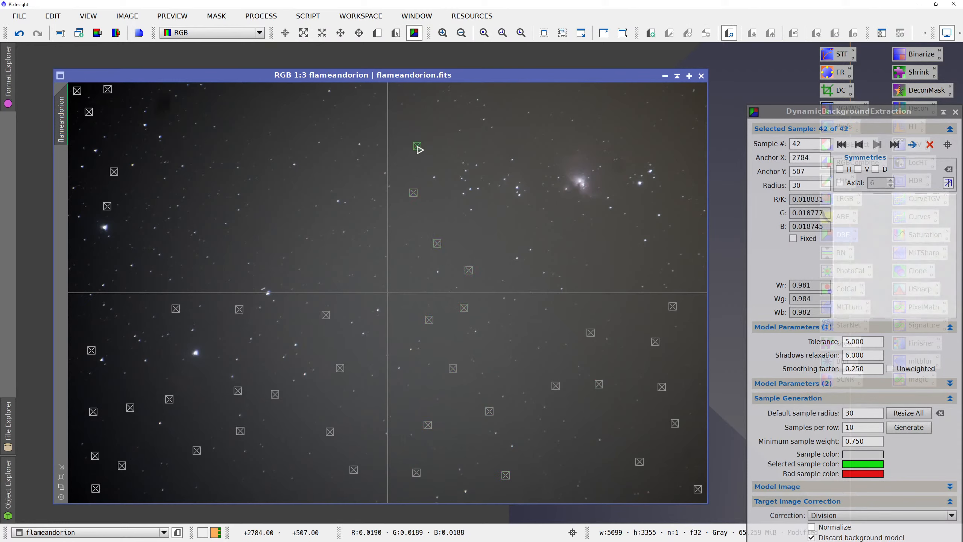
{"action": "left_click", "coordinate": [453, 111]}
Place eight background samples in the upper-right corner and along the top of the image, keeping them off the Orion nebula.
{"action": "left_click", "coordinate": [702, 91]}
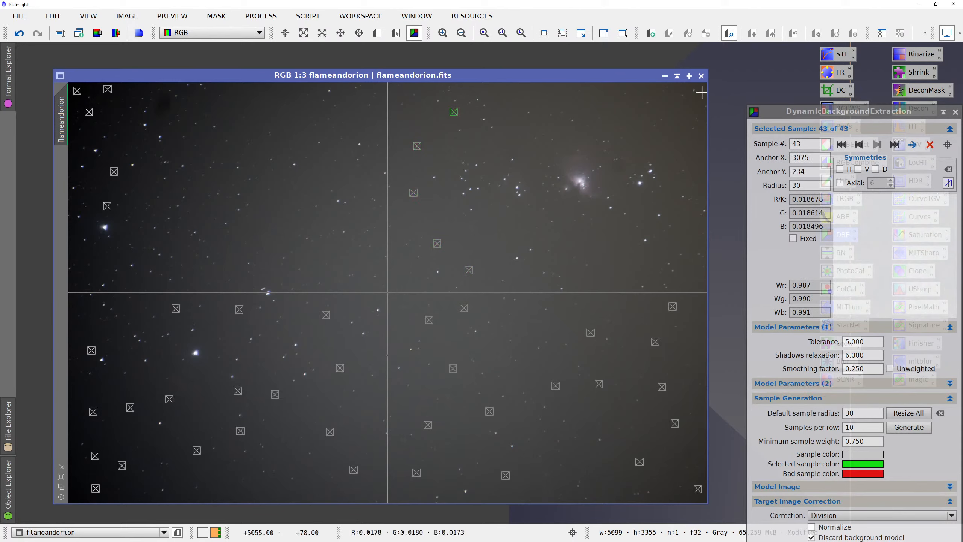
{"action": "left_click", "coordinate": [695, 147]}
{"action": "left_click", "coordinate": [672, 111]}
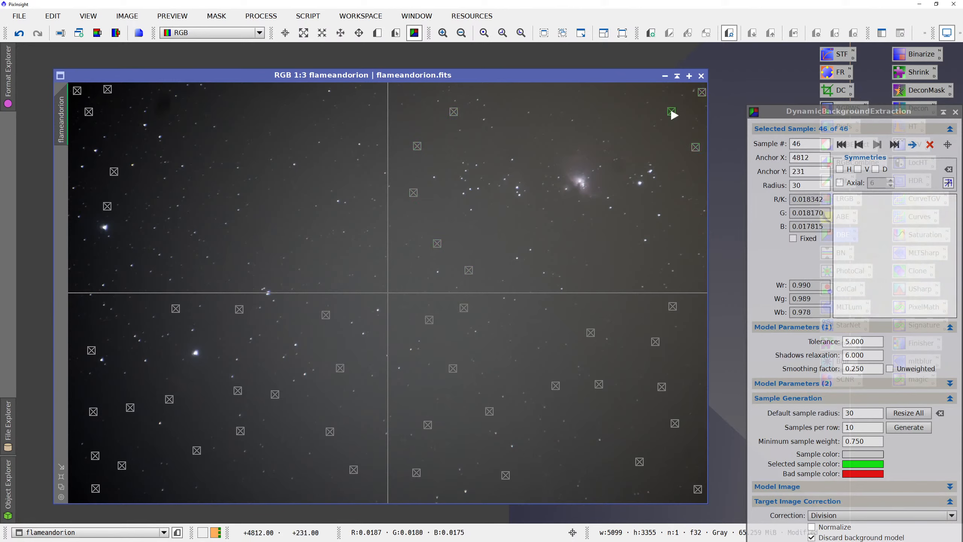
{"action": "left_click", "coordinate": [622, 102]}
{"action": "left_click", "coordinate": [586, 105]}
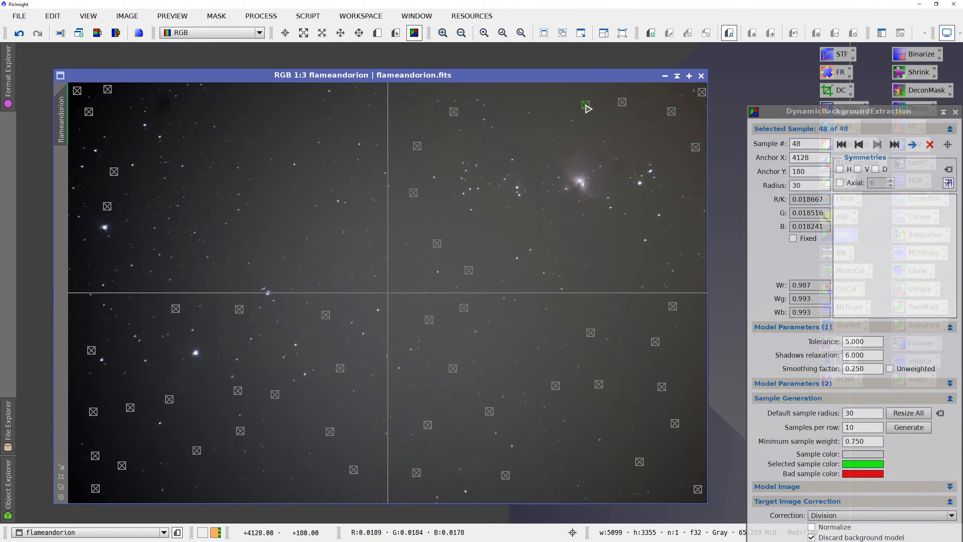
{"action": "left_click", "coordinate": [519, 101]}
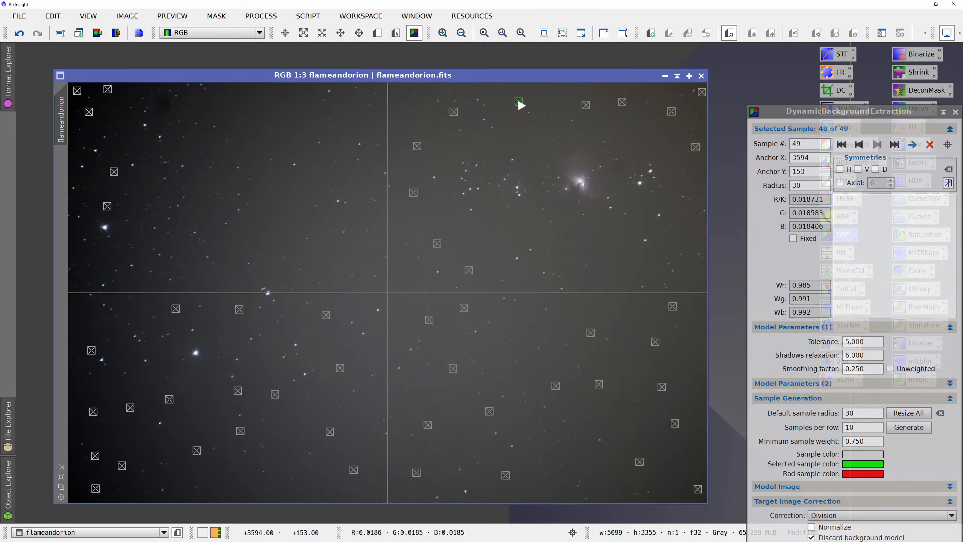
{"action": "left_click", "coordinate": [522, 134]}
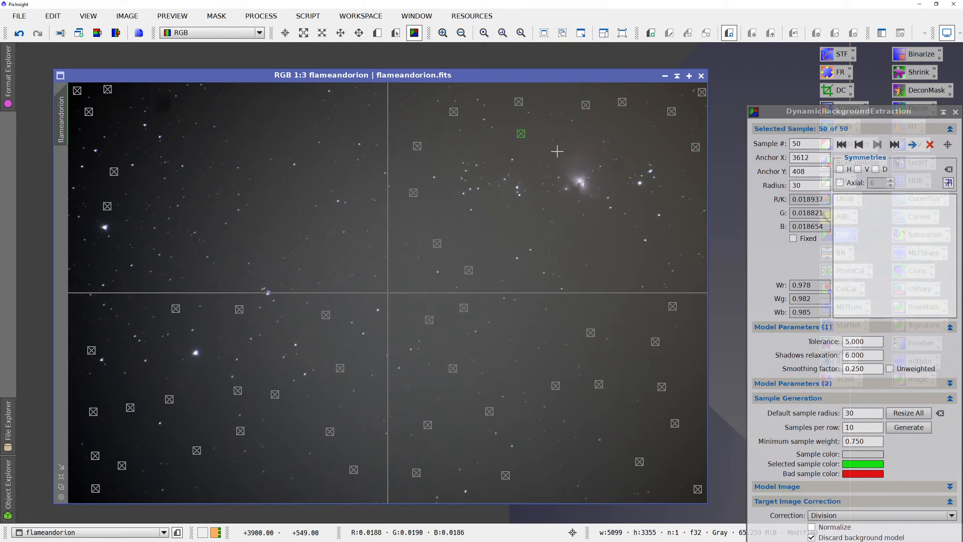
{"action": "left_click", "coordinate": [662, 153]}
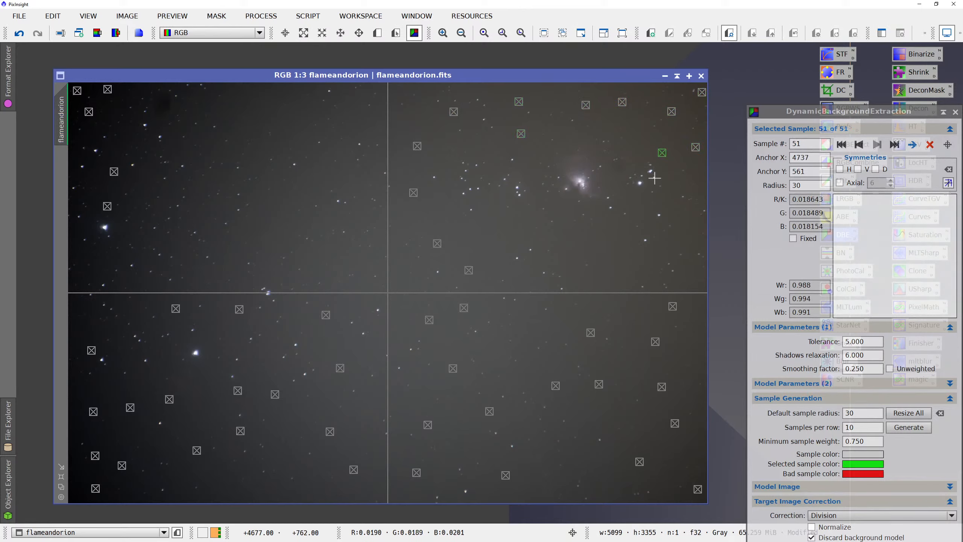
Place four background samples in the empty sky between the Orion nebula and the horizontal centre line.
{"action": "left_click", "coordinate": [607, 253]}
{"action": "left_click", "coordinate": [615, 280]}
{"action": "left_click", "coordinate": [515, 225]}
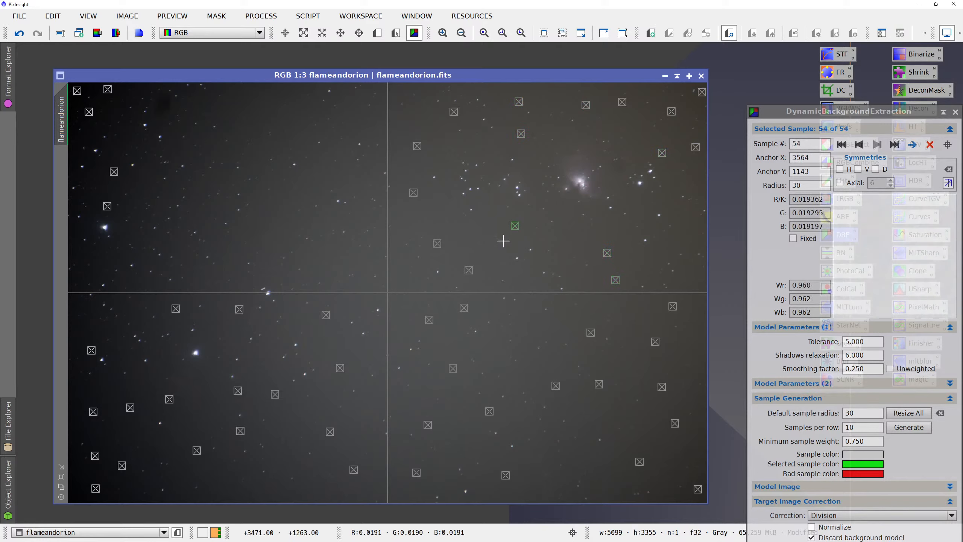
{"action": "left_click", "coordinate": [480, 250]}
Place five background samples up the right half of the upper-left quadrant, from near the horizontal centre line to the top edge.
{"action": "left_click", "coordinate": [336, 254]}
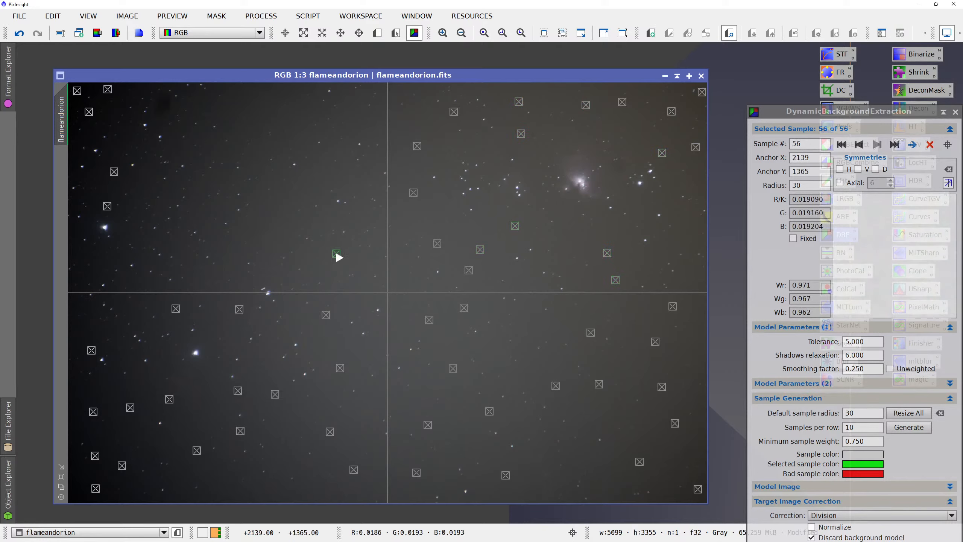
{"action": "left_click", "coordinate": [288, 215]}
{"action": "left_click", "coordinate": [315, 183]}
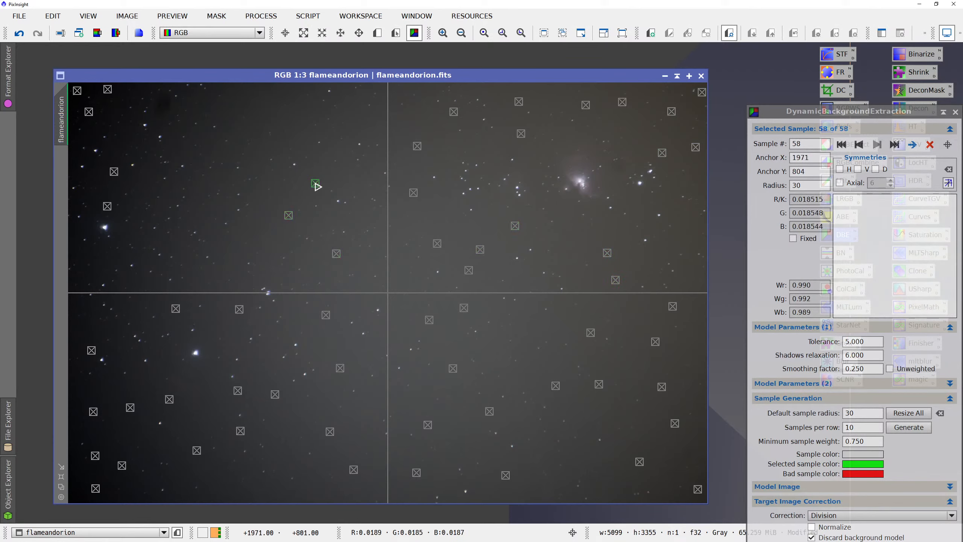
{"action": "left_click", "coordinate": [287, 124]}
{"action": "left_click", "coordinate": [261, 99]}
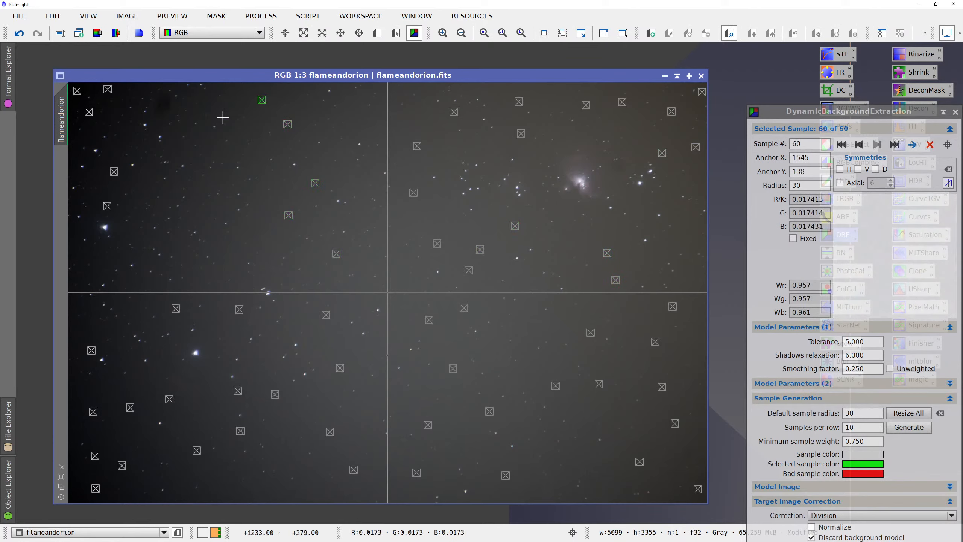
Place six background samples down the middle of the upper-left quadrant, from near the top edge to just above the horizontal centre line.
{"action": "left_click", "coordinate": [221, 110]}
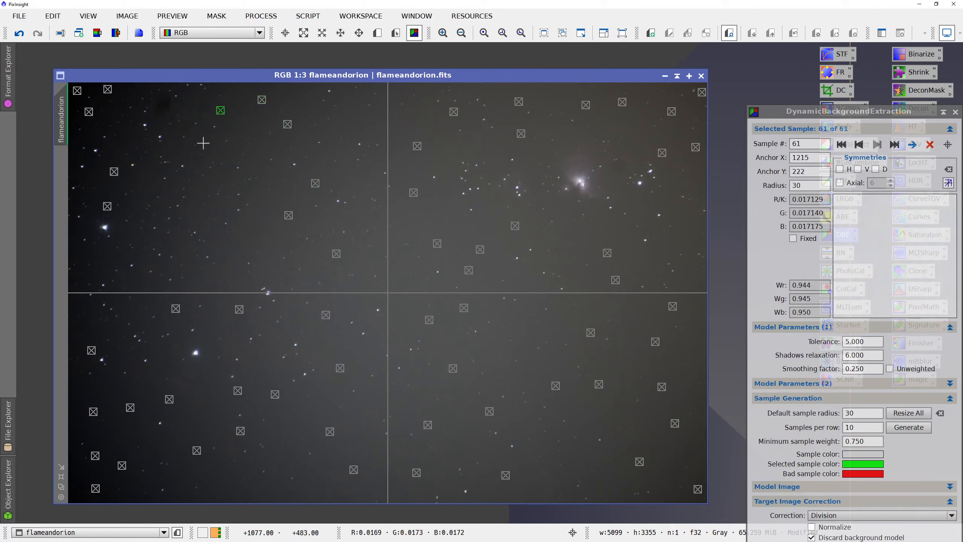
{"action": "left_click", "coordinate": [221, 176]}
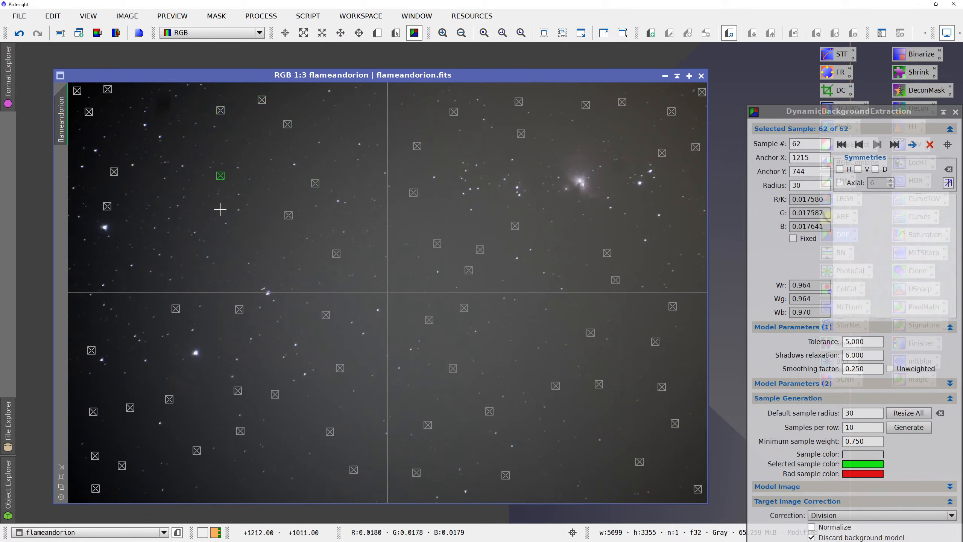
{"action": "left_click", "coordinate": [221, 210]}
{"action": "left_click", "coordinate": [245, 230]}
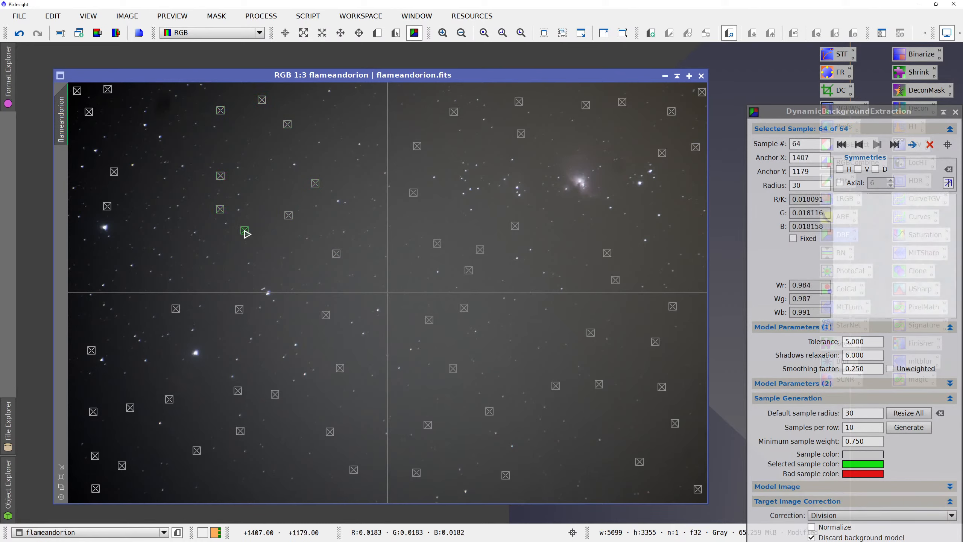
{"action": "left_click", "coordinate": [229, 264]}
{"action": "left_click", "coordinate": [179, 242]}
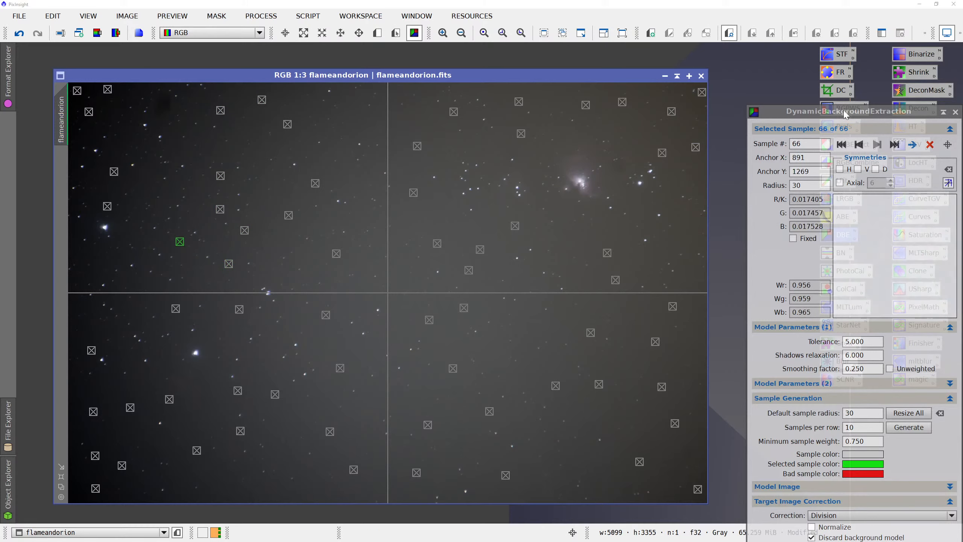
Run DynamicBackgroundExtraction on the flameandorion image with Division correction, replacing the target image, and close the process.
{"action": "left_click_drag", "start_coordinate": [845, 114], "coordinate": [776, 40]}
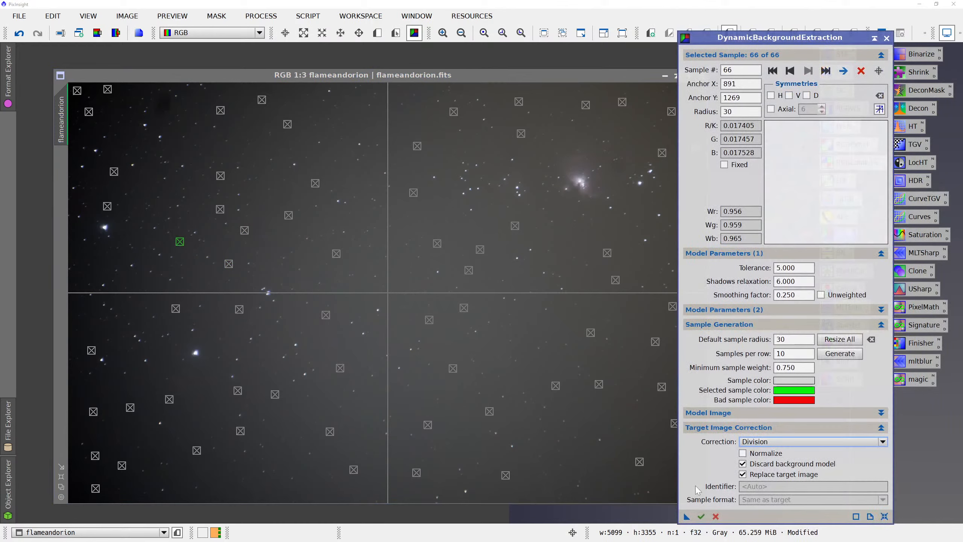
{"action": "left_click", "coordinate": [701, 516]}
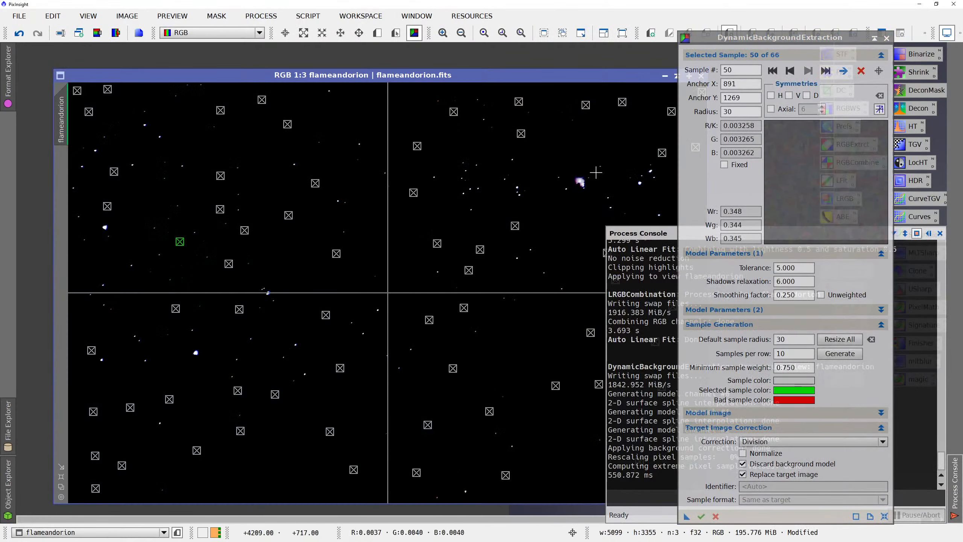
{"action": "left_click", "coordinate": [715, 516]}
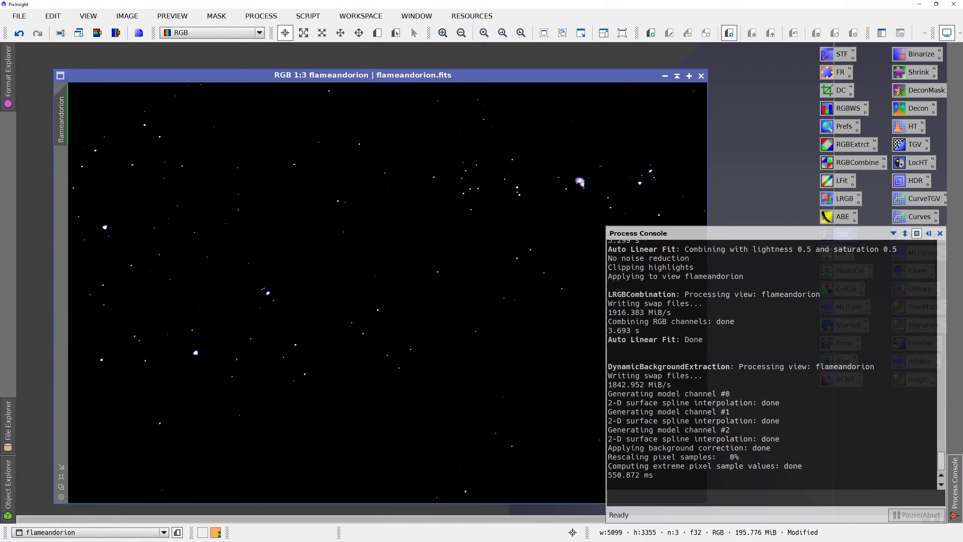
Apply an automatic screen stretch to the corrected flameandorion image and close the process console.
{"action": "left_click", "coordinate": [961, 33]}
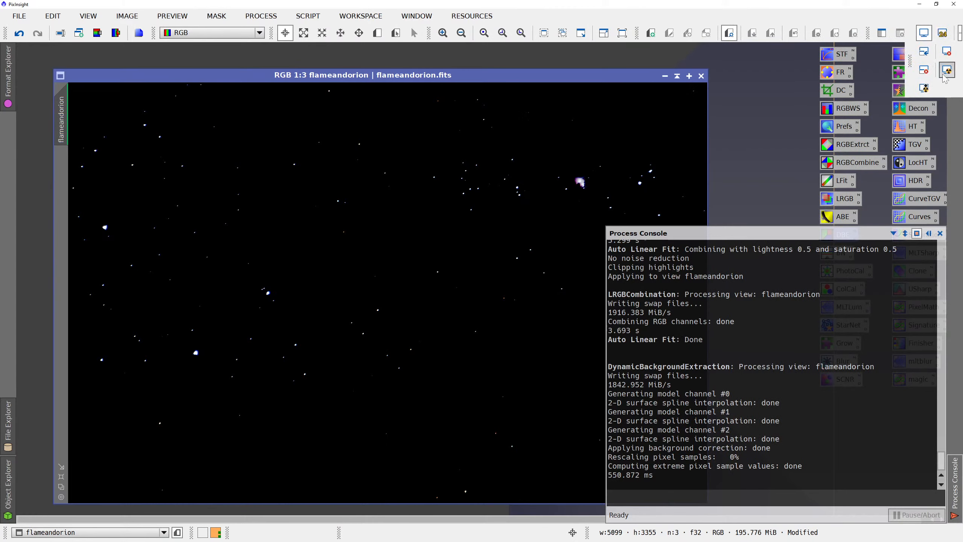
{"action": "left_click", "coordinate": [947, 70]}
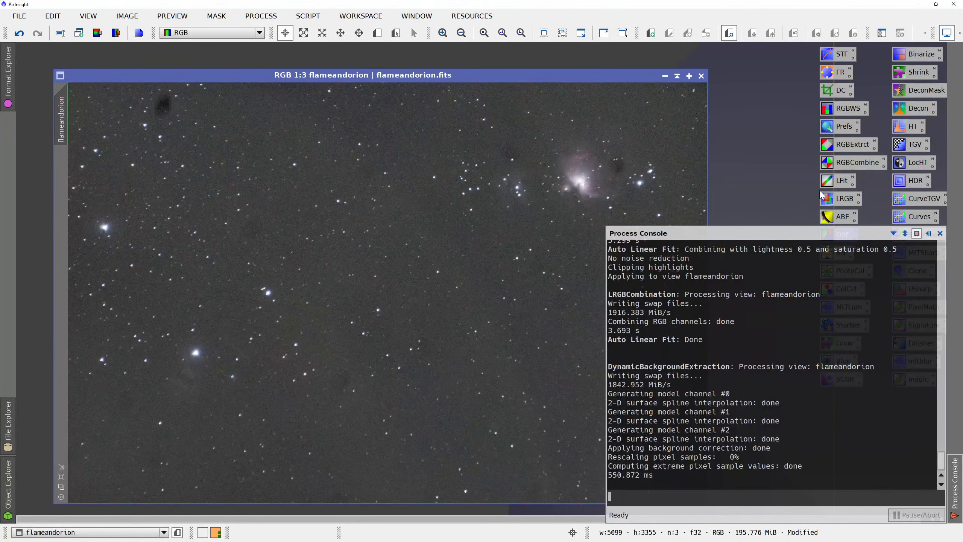
{"action": "left_click", "coordinate": [940, 233]}
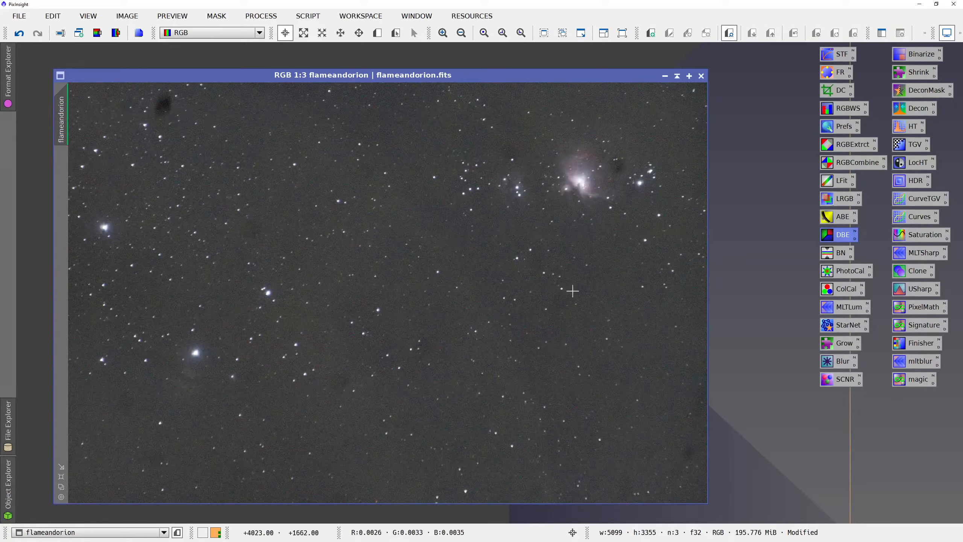
Draw a small preview over empty sky near the right edge of the lower-right quadrant and set it as BackgroundNeutralization's reference image.
{"action": "left_click", "coordinate": [377, 33]}
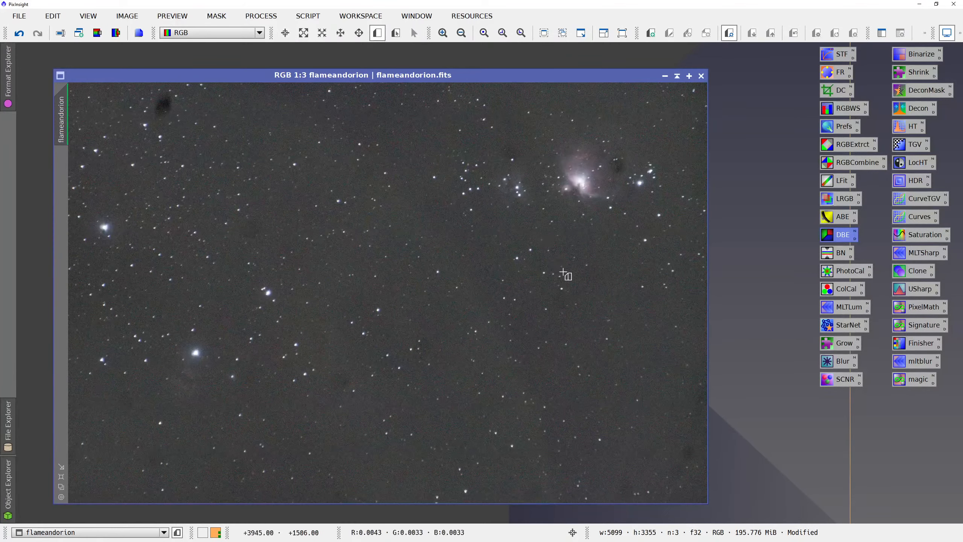
{"action": "left_click_drag", "start_coordinate": [640, 337], "coordinate": [666, 355]}
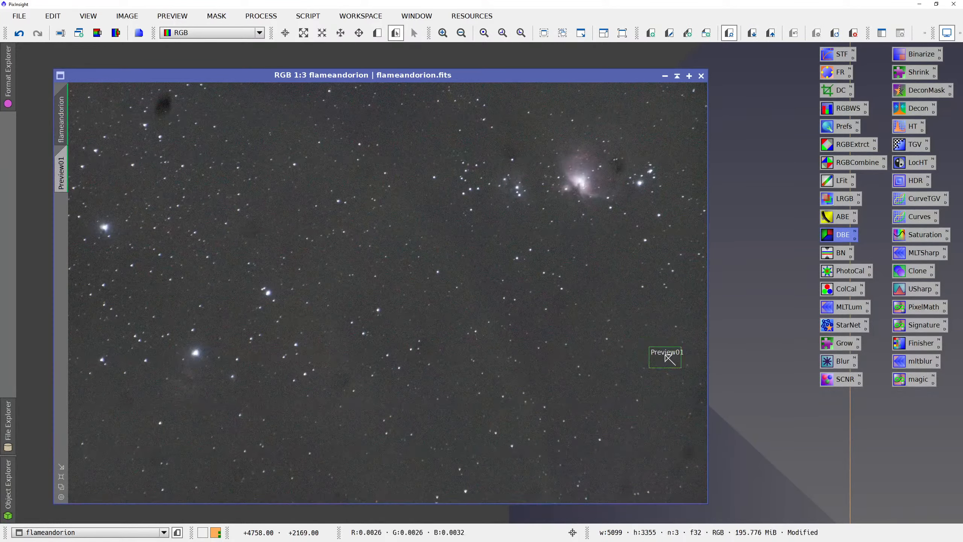
{"action": "left_click", "coordinate": [843, 255]}
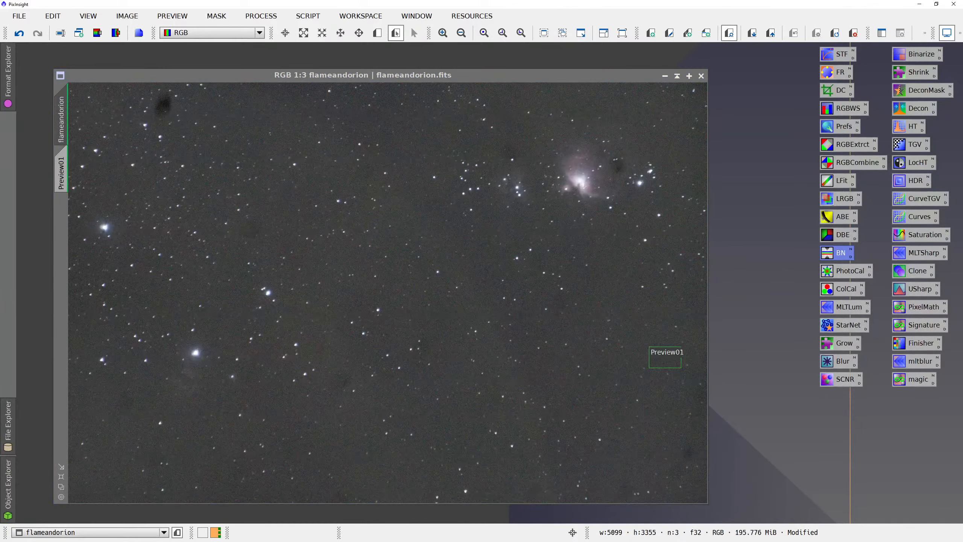
{"action": "left_click_drag", "start_coordinate": [606, 189], "coordinate": [684, 166]}
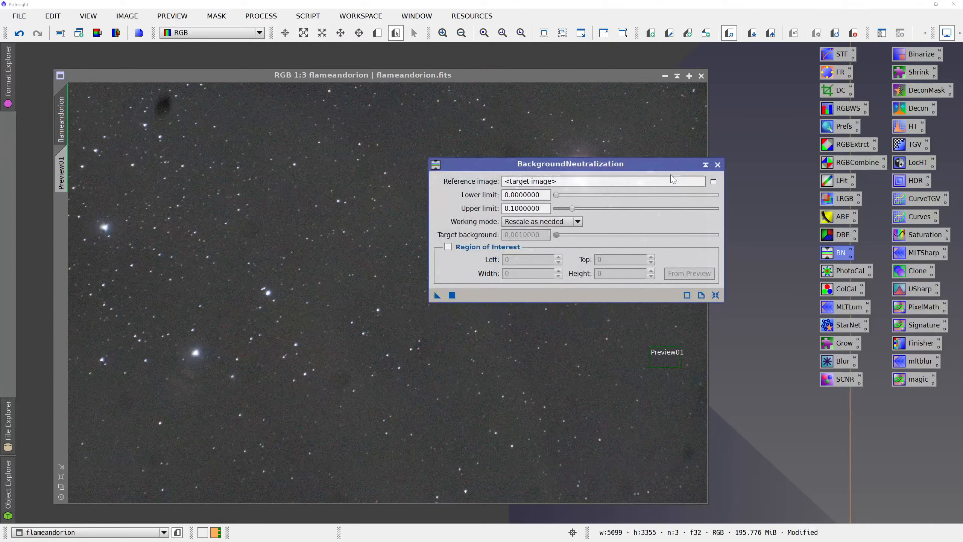
{"action": "left_click", "coordinate": [714, 182]}
{"action": "left_click", "coordinate": [503, 255]}
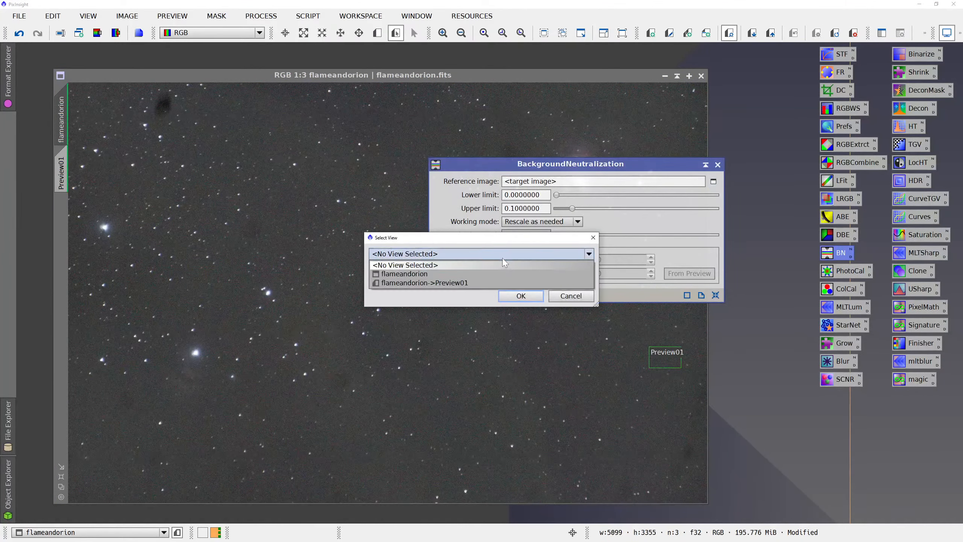
{"action": "left_click", "coordinate": [491, 284]}
{"action": "left_click", "coordinate": [522, 294]}
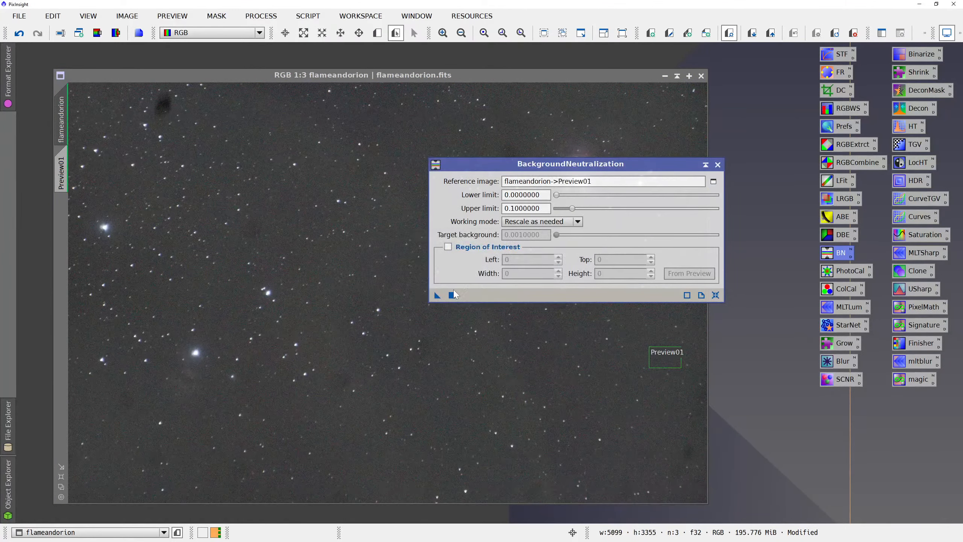
Apply BackgroundNeutralization to the flameandorion image and close the process window and console.
{"action": "left_click", "coordinate": [437, 296]}
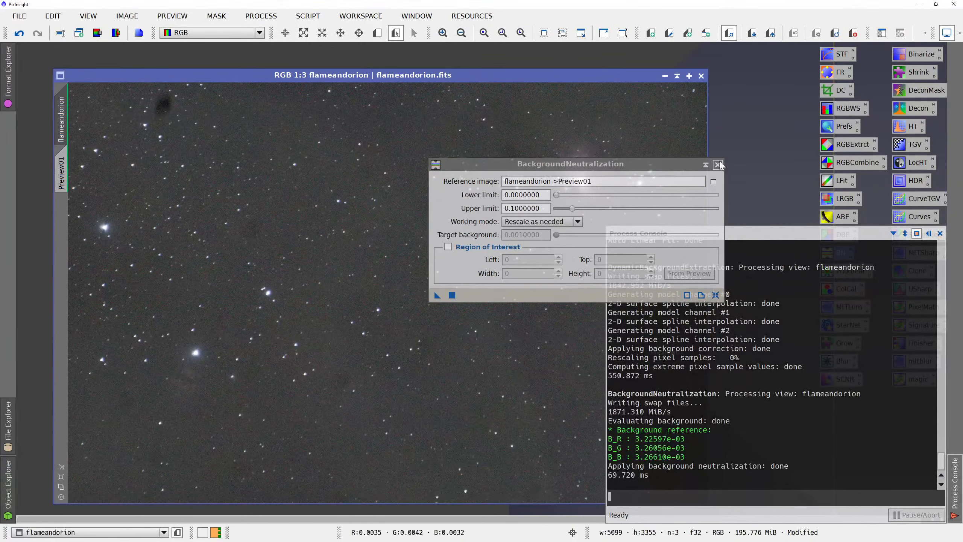
{"action": "left_click", "coordinate": [717, 165]}
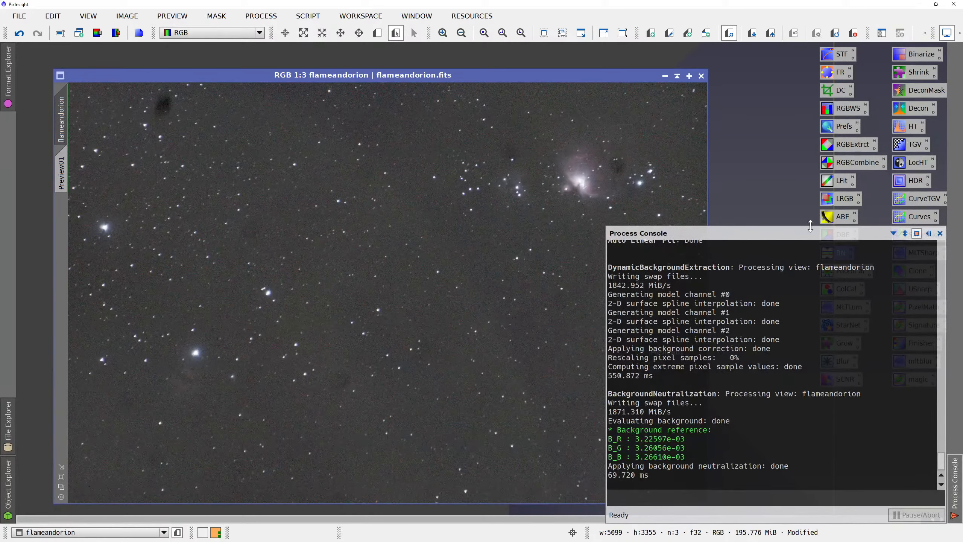
{"action": "left_click", "coordinate": [941, 233]}
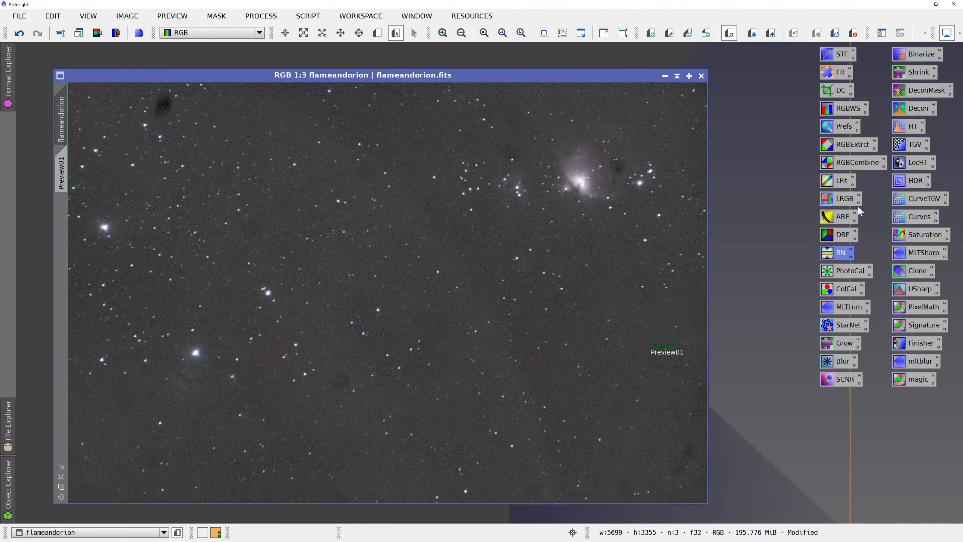
{"action": "left_click", "coordinate": [840, 273]}
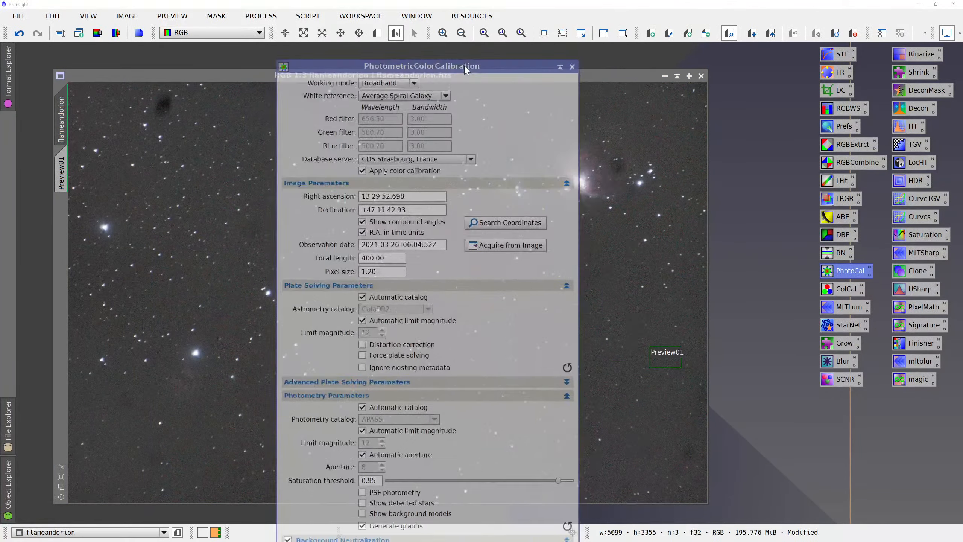
{"action": "left_click_drag", "start_coordinate": [464, 66], "coordinate": [564, 74]}
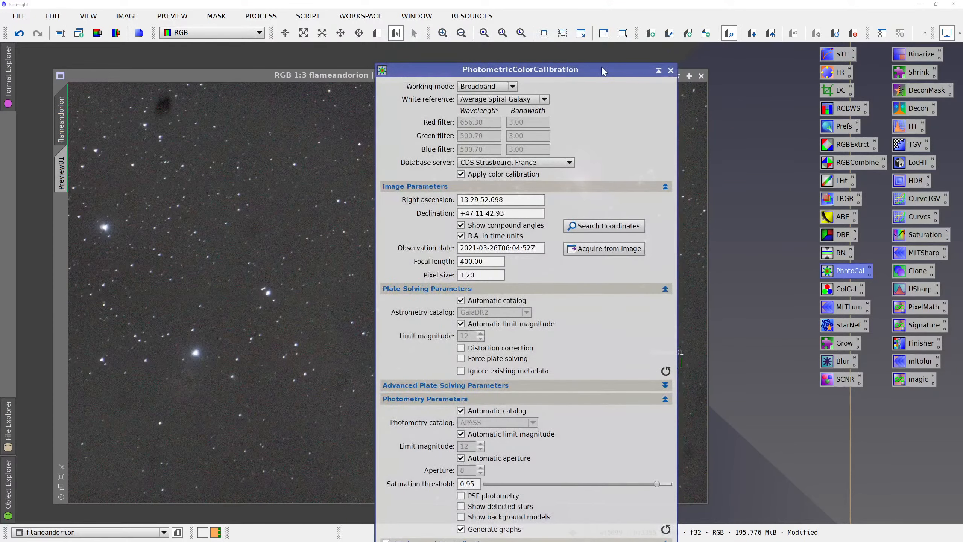
{"action": "left_click", "coordinate": [670, 70]}
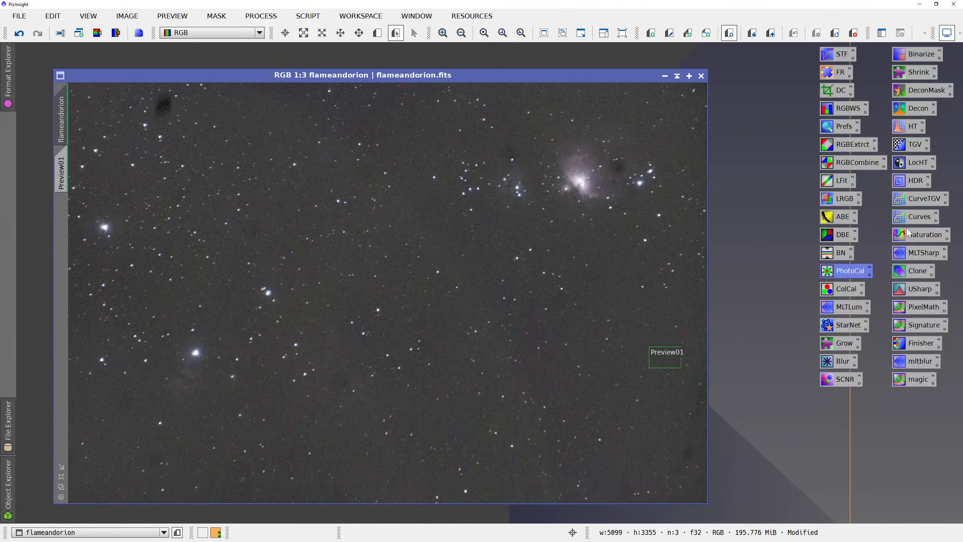
Open ColorCalibration and set flameandorion->Preview01 as its background reference image.
{"action": "left_click", "coordinate": [857, 294]}
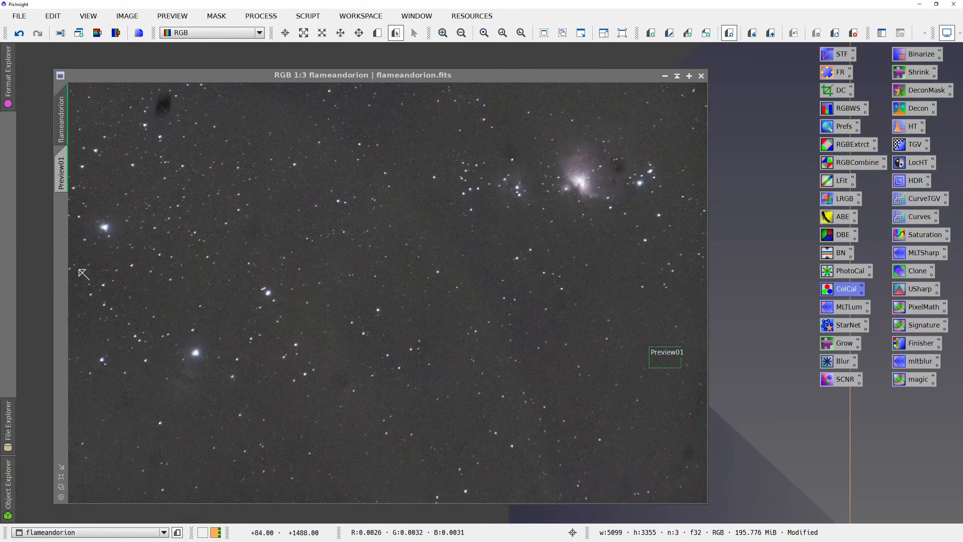
{"action": "left_click_drag", "start_coordinate": [237, 242], "coordinate": [664, 101]}
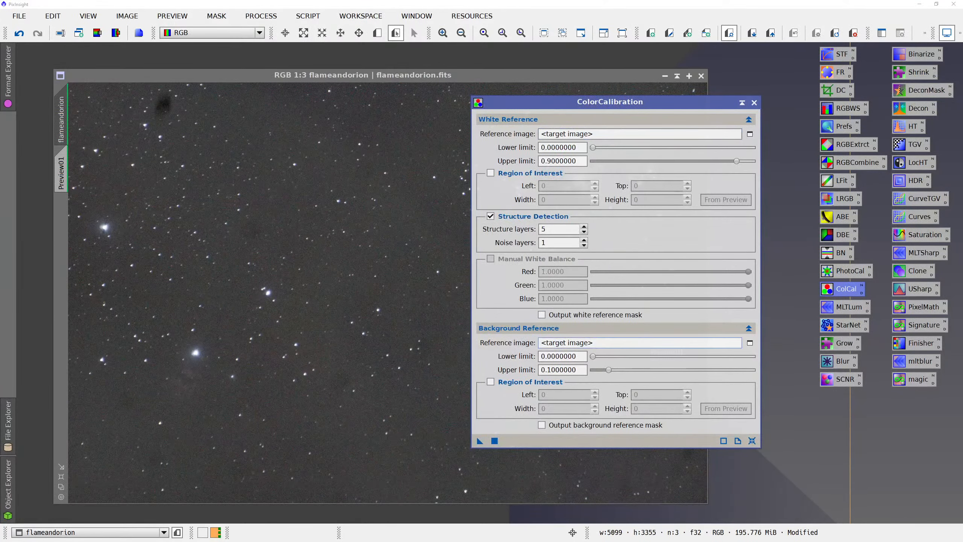
{"action": "left_click", "coordinate": [749, 346]}
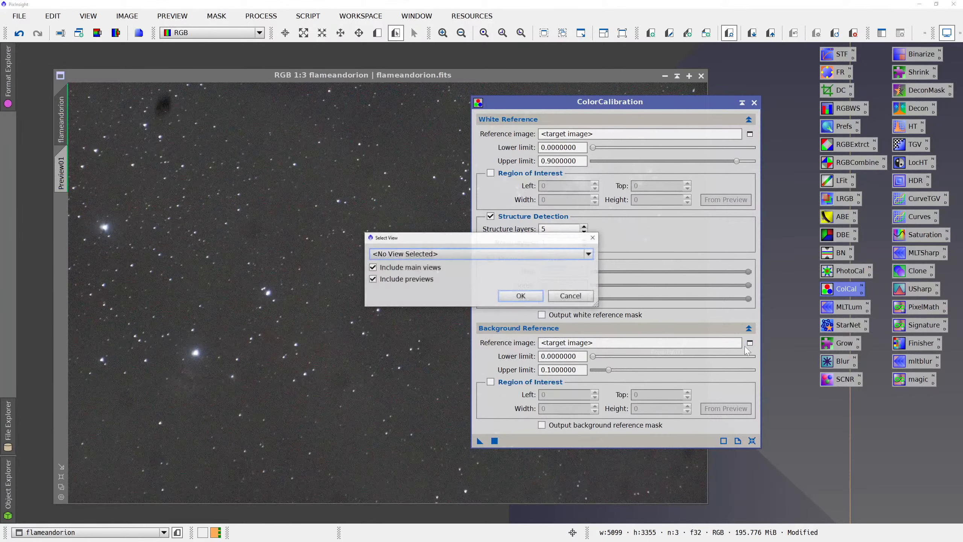
{"action": "left_click", "coordinate": [553, 254]}
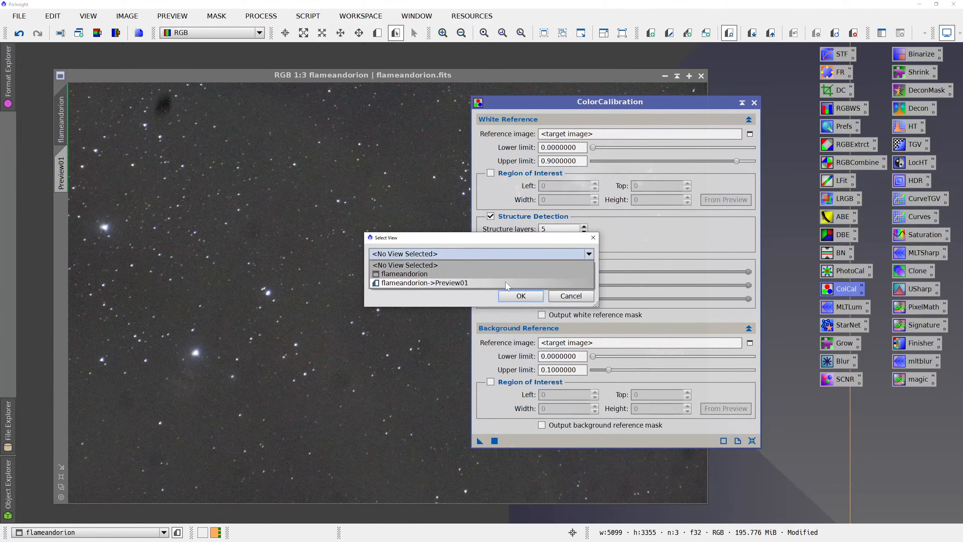
{"action": "left_click", "coordinate": [537, 283]}
{"action": "left_click", "coordinate": [521, 295]}
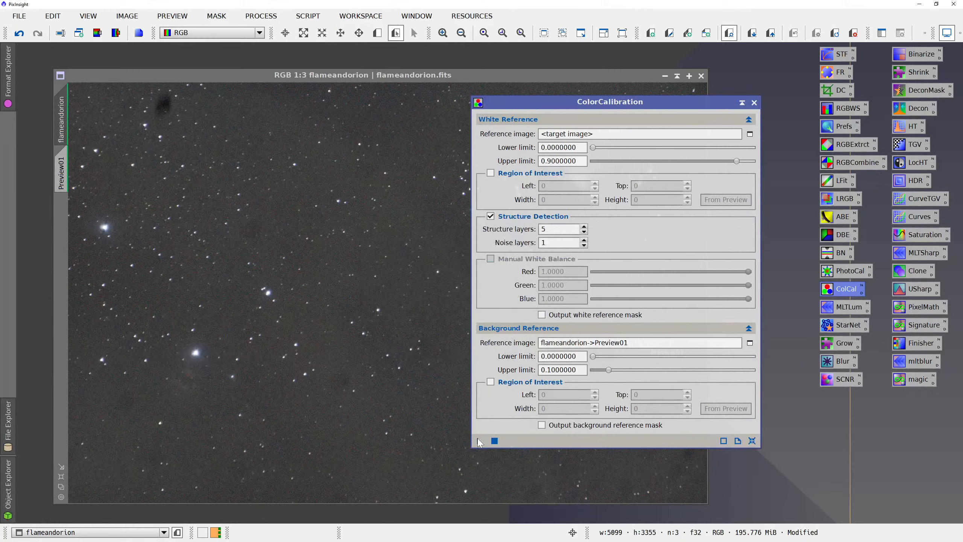
Try ColorCalibration on the flameandorion image with a refreshed automatic screen stretch, and undo the calibration.
{"action": "left_click_drag", "start_coordinate": [478, 442], "coordinate": [402, 399]}
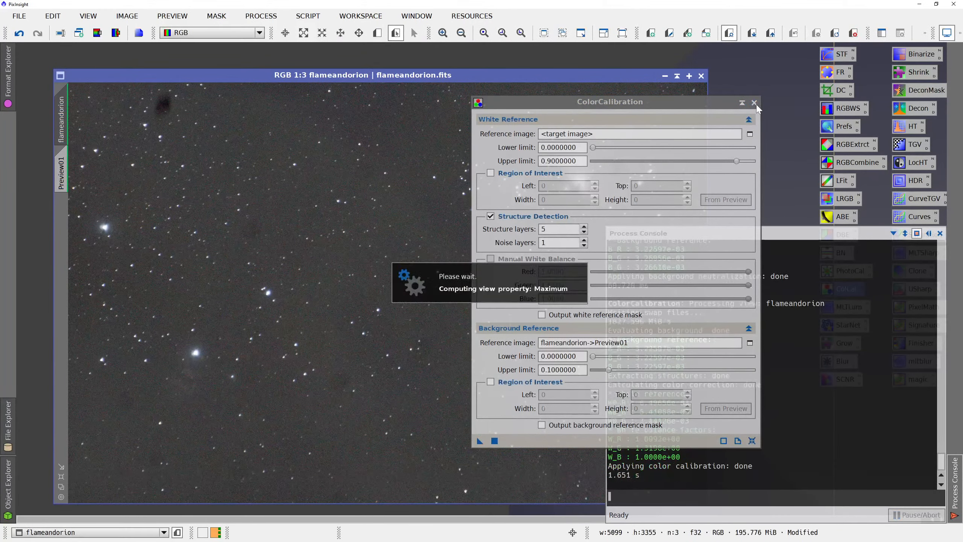
{"action": "left_click", "coordinate": [754, 102]}
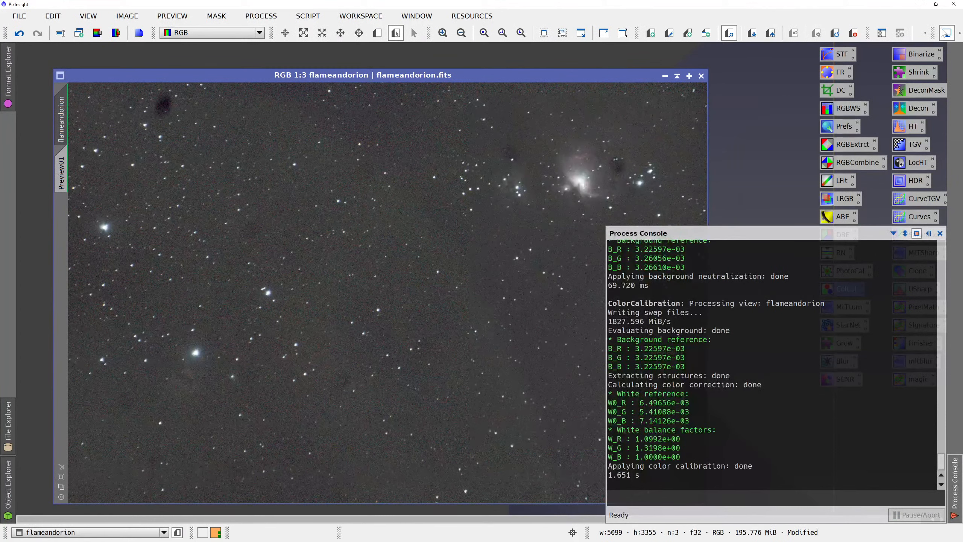
{"action": "left_click", "coordinate": [961, 35]}
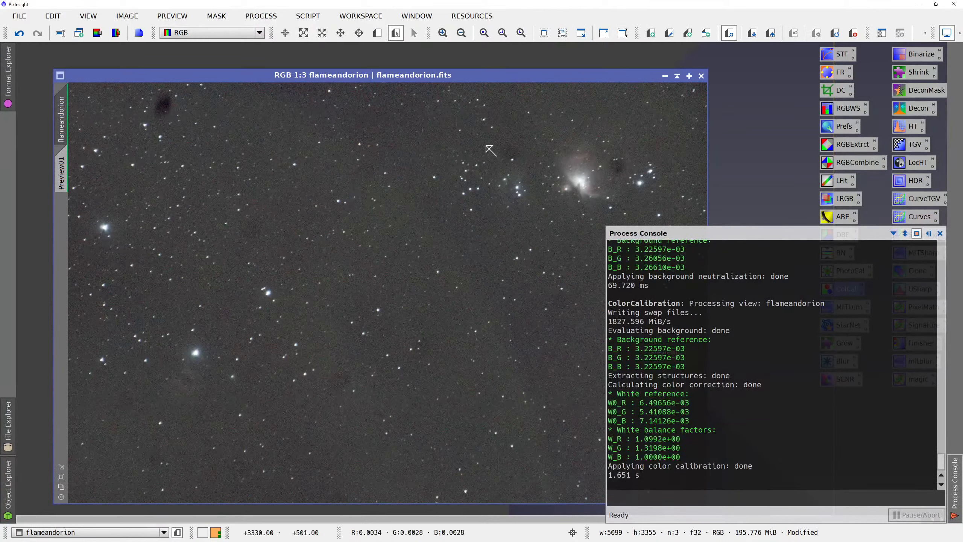
{"action": "left_click", "coordinate": [20, 33]}
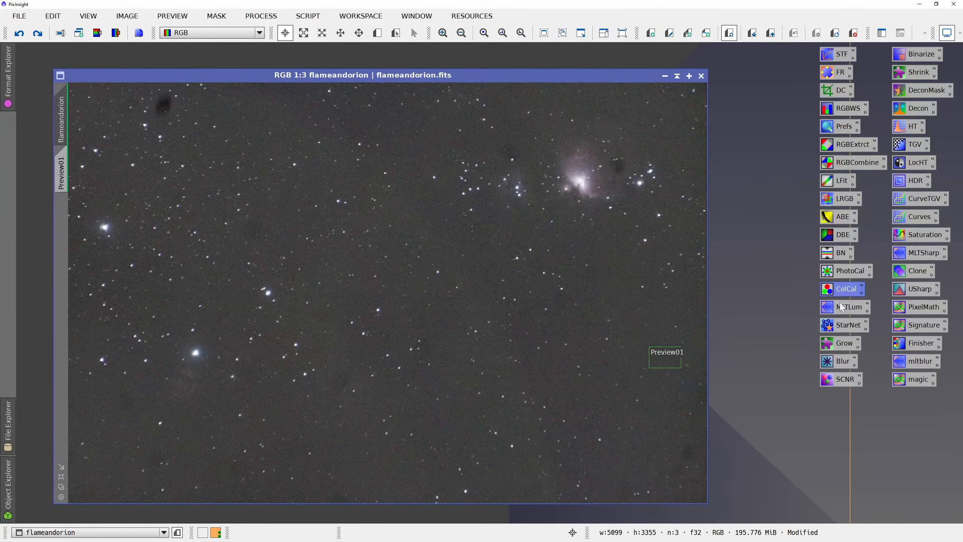
Open PhotometricColorCalibration and fill in the image coordinates from an online search for ngc1977.
{"action": "double_click", "coordinate": [846, 270]}
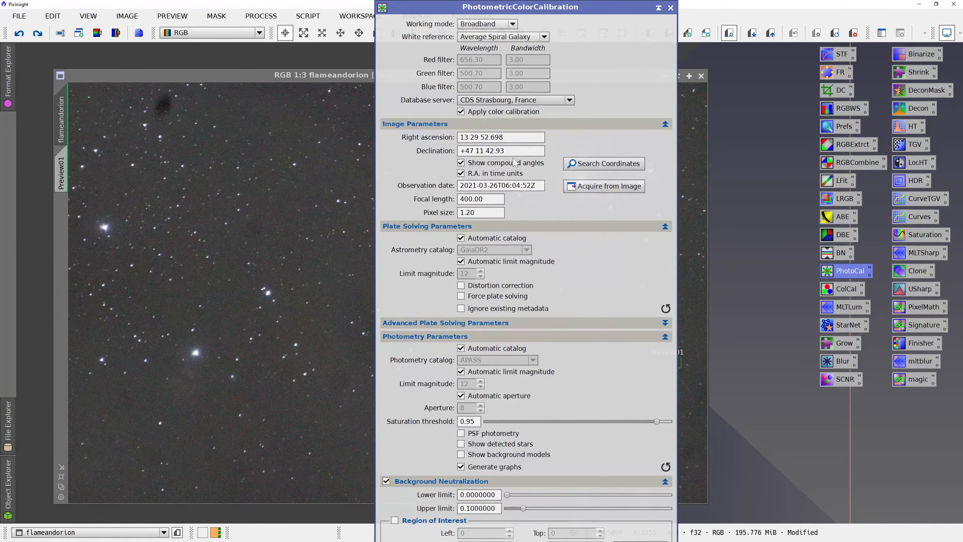
{"action": "left_click_drag", "start_coordinate": [502, 13], "coordinate": [508, 239]}
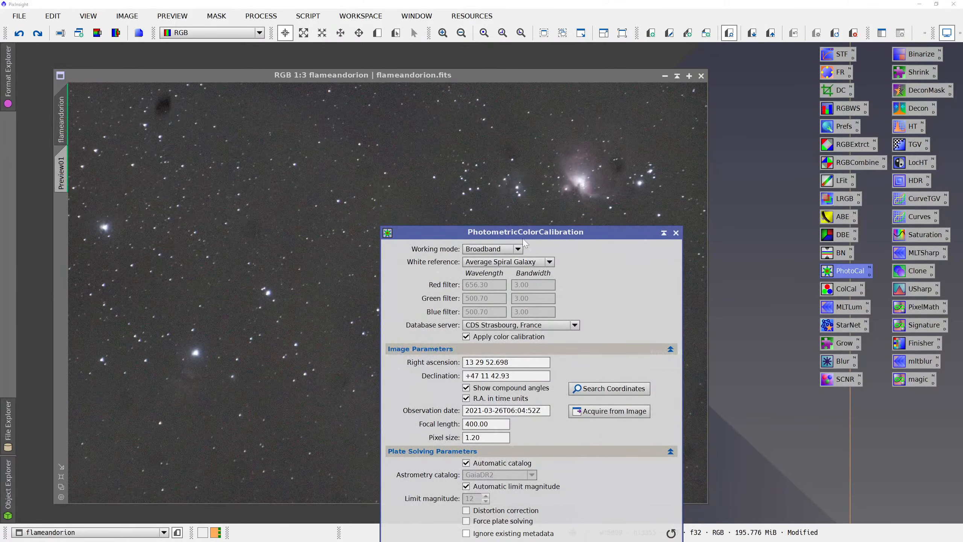
{"action": "left_click_drag", "start_coordinate": [525, 232], "coordinate": [491, 49]}
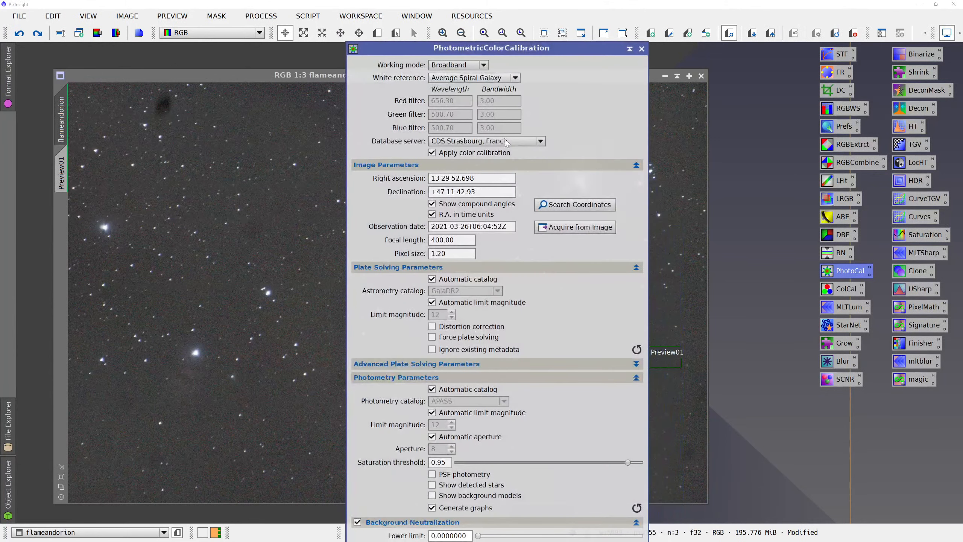
{"action": "left_click", "coordinate": [563, 209]}
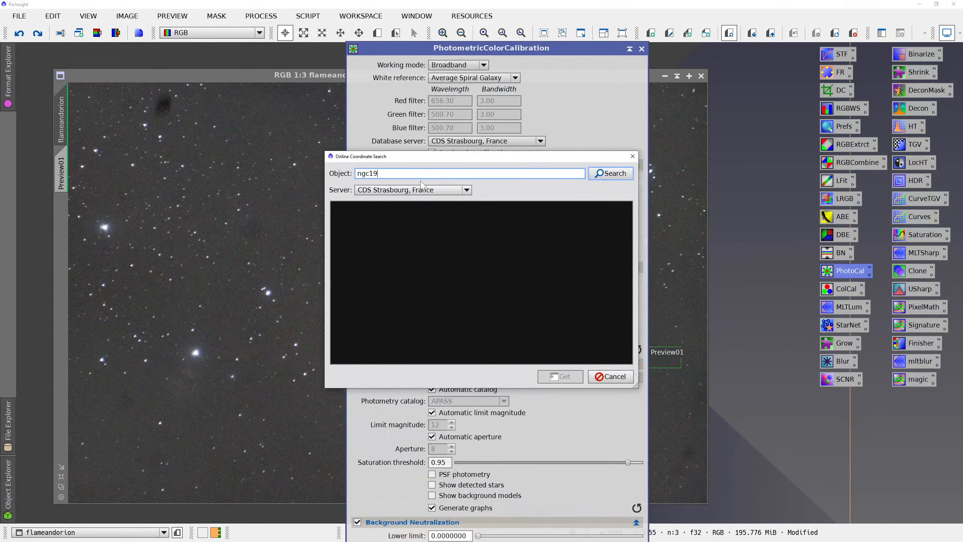
{"action": "type", "text": "ngc1977"}
{"action": "key", "text": "Return"}
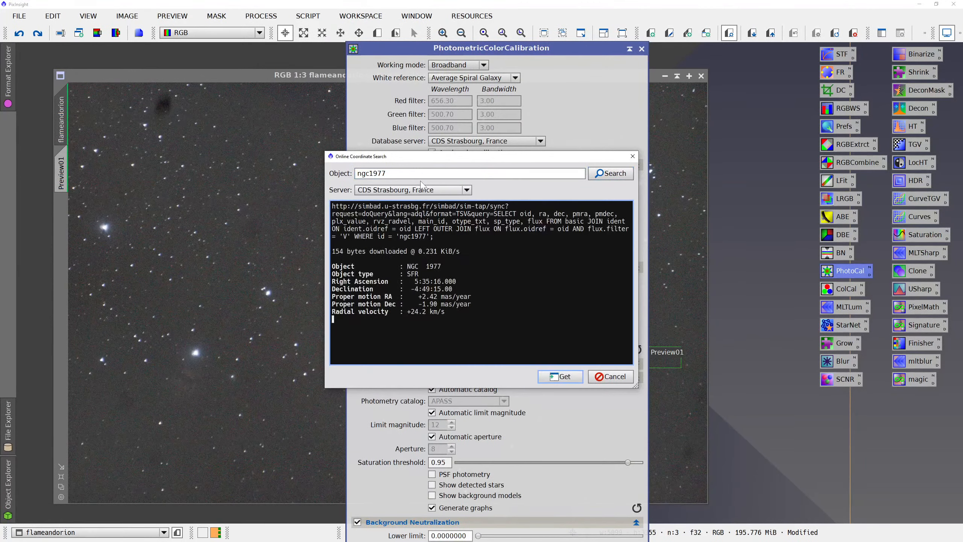
{"action": "left_click", "coordinate": [561, 376]}
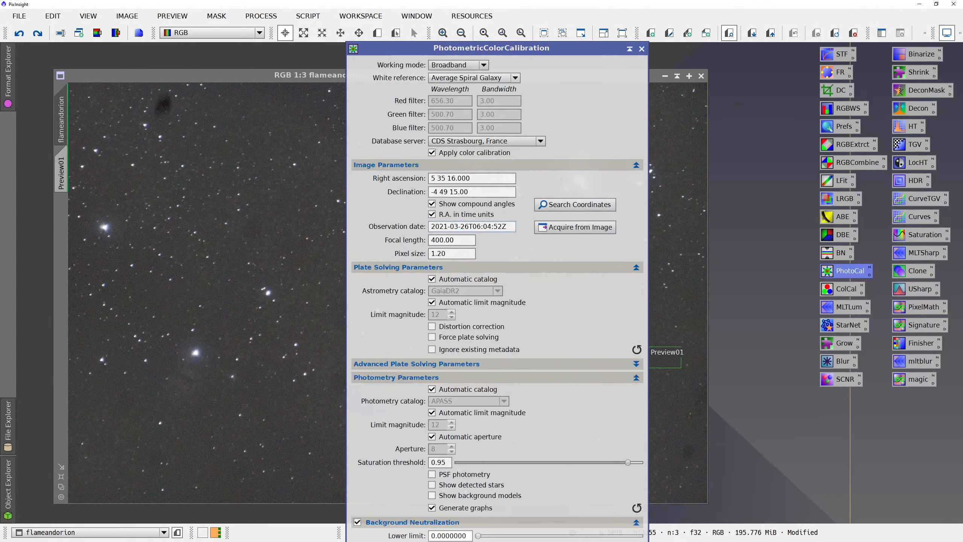
Set PhotometricColorCalibration's observation date to 2021-11-23, focal length to 212 and pixel size to 3.9.
{"action": "left_click_drag", "start_coordinate": [450, 226], "coordinate": [509, 227]}
{"action": "type", "text": "11-23"}
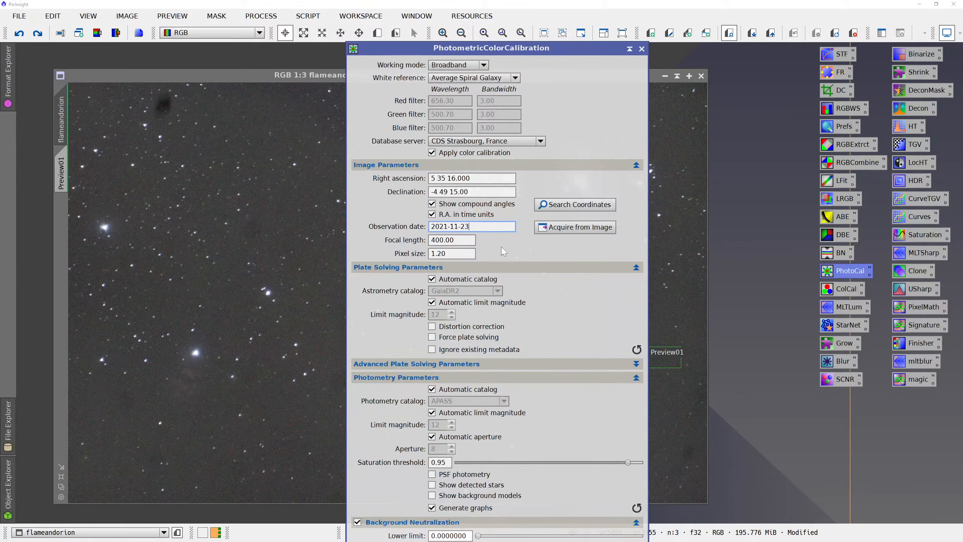
{"action": "left_click", "coordinate": [457, 239]}
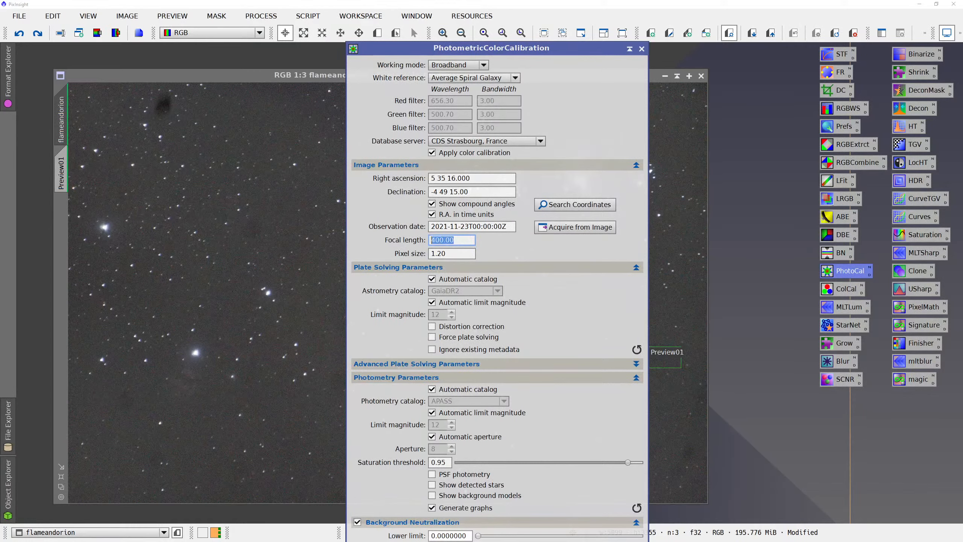
{"action": "type", "text": "212"}
{"action": "key", "text": "Tab"}
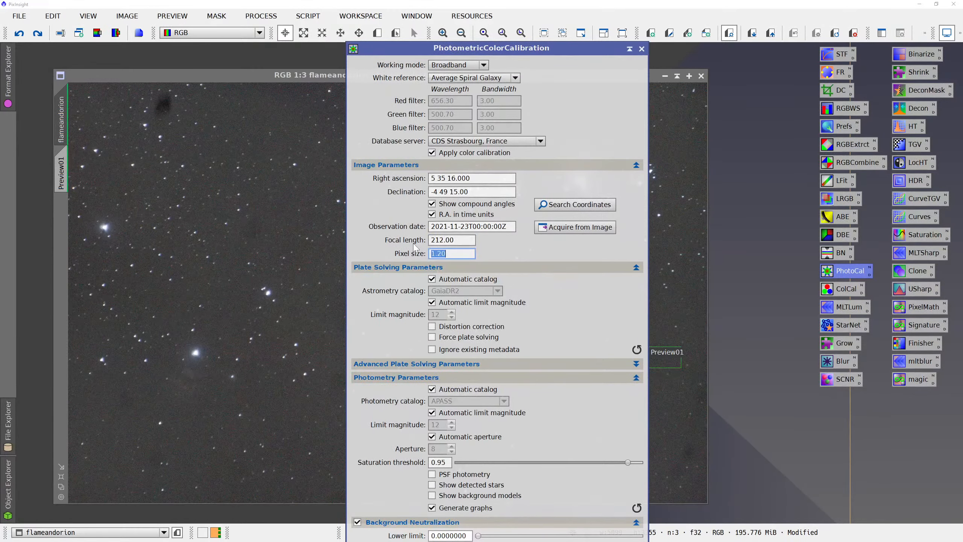
{"action": "type", "text": "3.9"}
Apply PhotometricColorCalibration to the flameandorion image, close the process window and refresh the automatic screen stretch.
{"action": "left_click_drag", "start_coordinate": [469, 47], "coordinate": [552, 22]}
{"action": "left_click", "coordinate": [548, 351]}
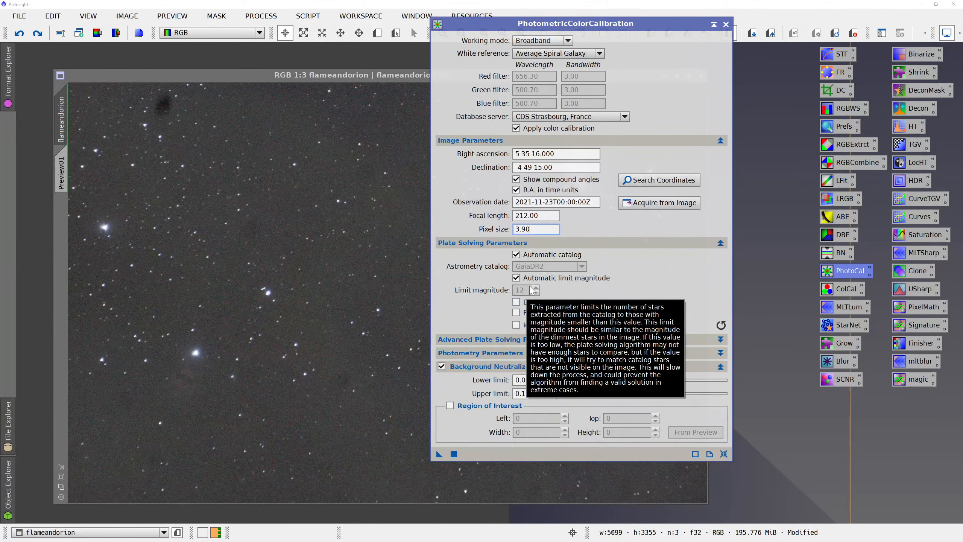
{"action": "left_click_drag", "start_coordinate": [438, 455], "coordinate": [342, 343]}
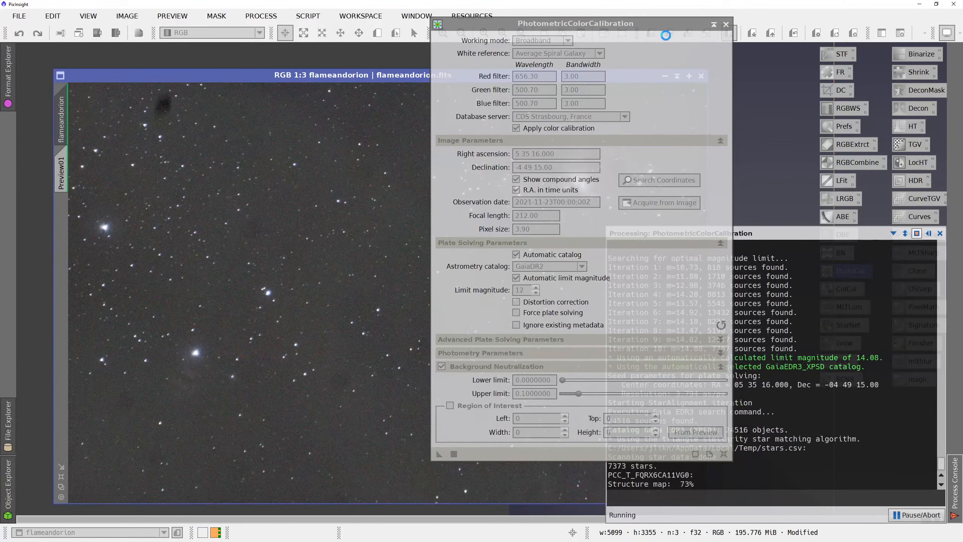
{"action": "left_click_drag", "start_coordinate": [660, 24], "coordinate": [439, 47]}
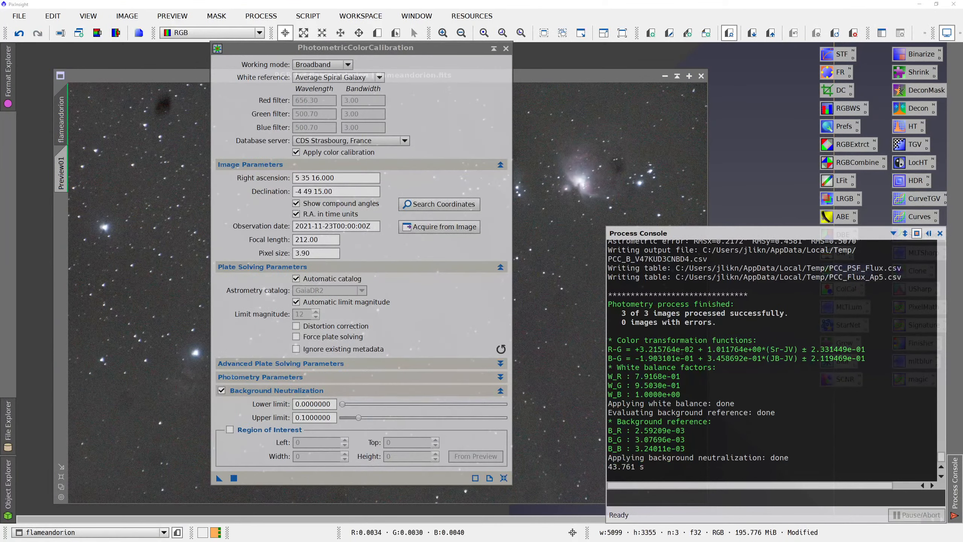
{"action": "left_click", "coordinate": [506, 48]}
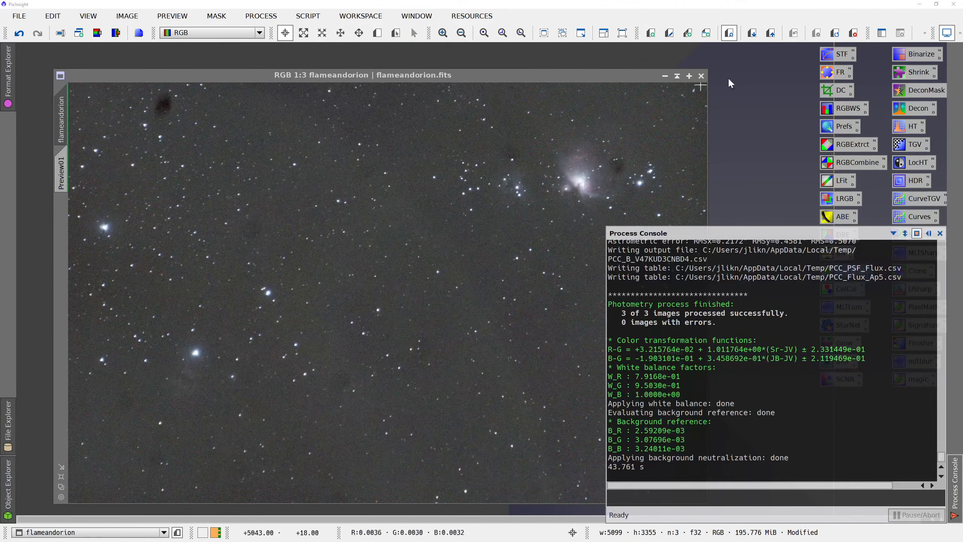
{"action": "left_click", "coordinate": [960, 34]}
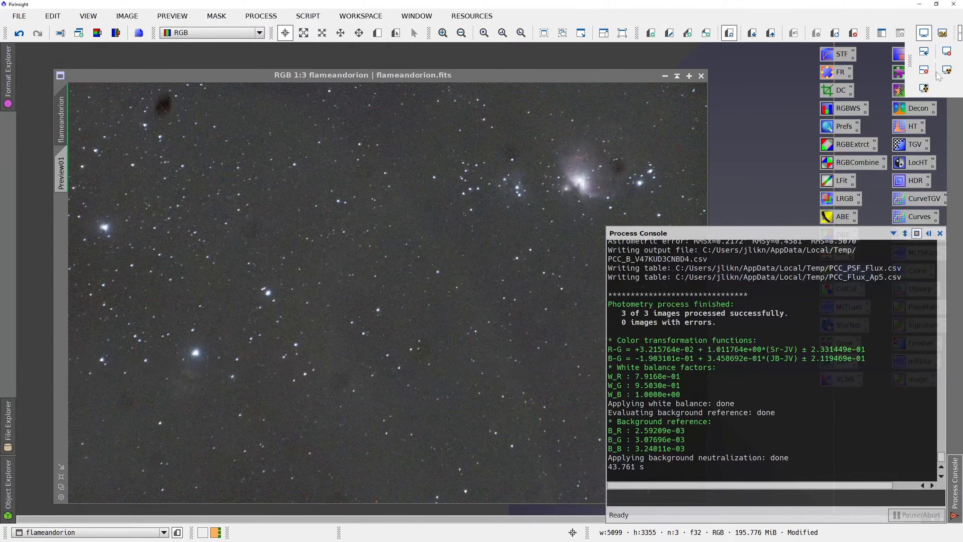
{"action": "left_click", "coordinate": [942, 75]}
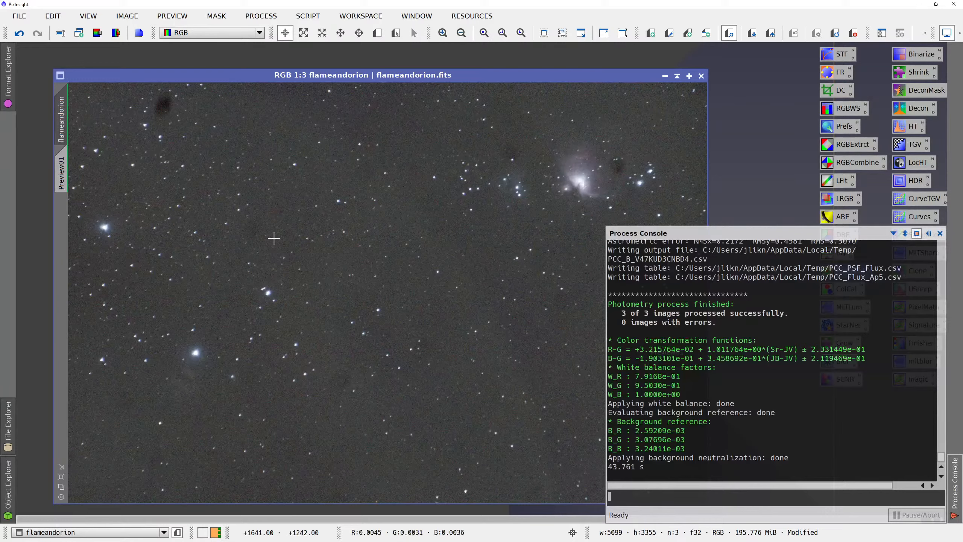
Draw a second preview around the star cluster beside the bright Orion nebula and examine its stars up close.
{"action": "left_click", "coordinate": [377, 33]}
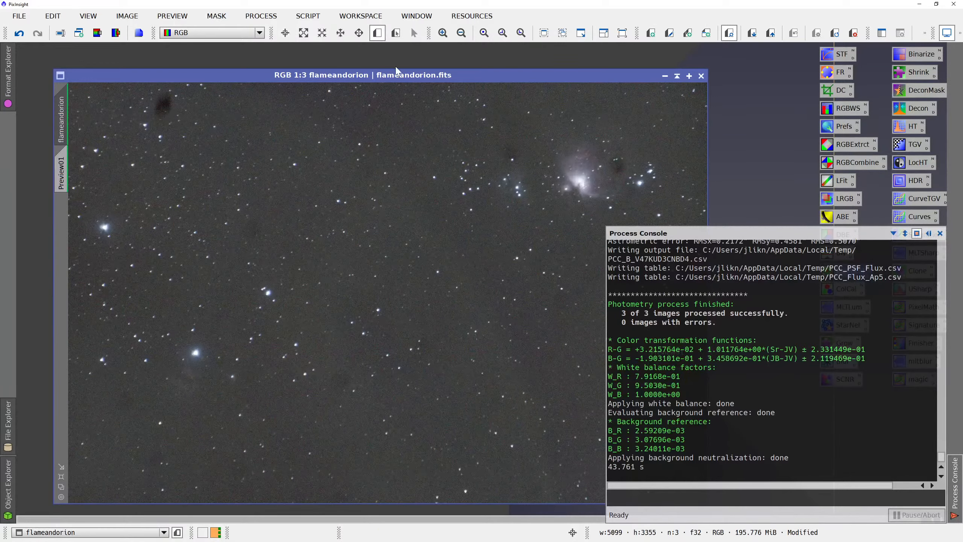
{"action": "left_click_drag", "start_coordinate": [444, 152], "coordinate": [532, 230]}
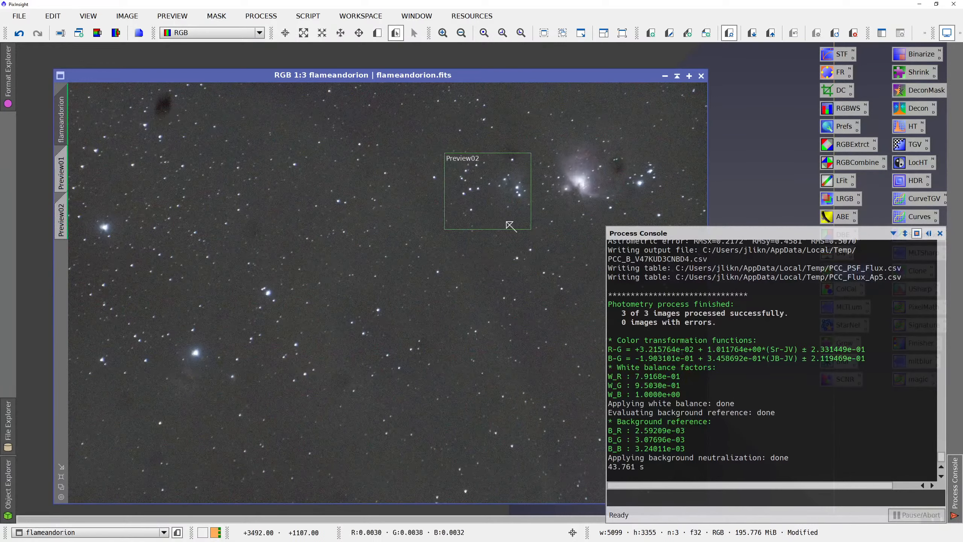
{"action": "left_click", "coordinate": [61, 212]}
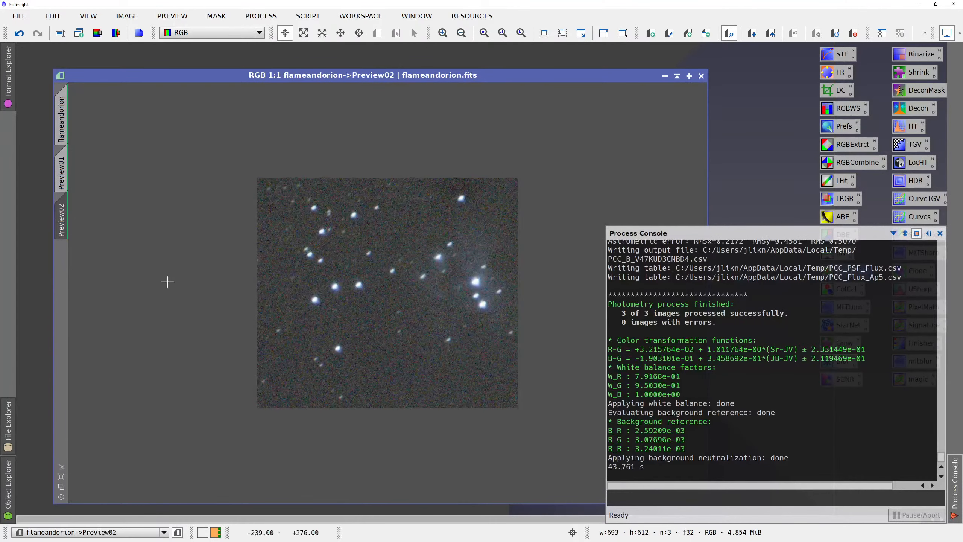
{"action": "scroll", "coordinate": [174, 280], "scroll_direction": "up", "scroll_amount": 1}
{"action": "scroll", "coordinate": [175, 280], "scroll_direction": "down", "scroll_amount": 2}
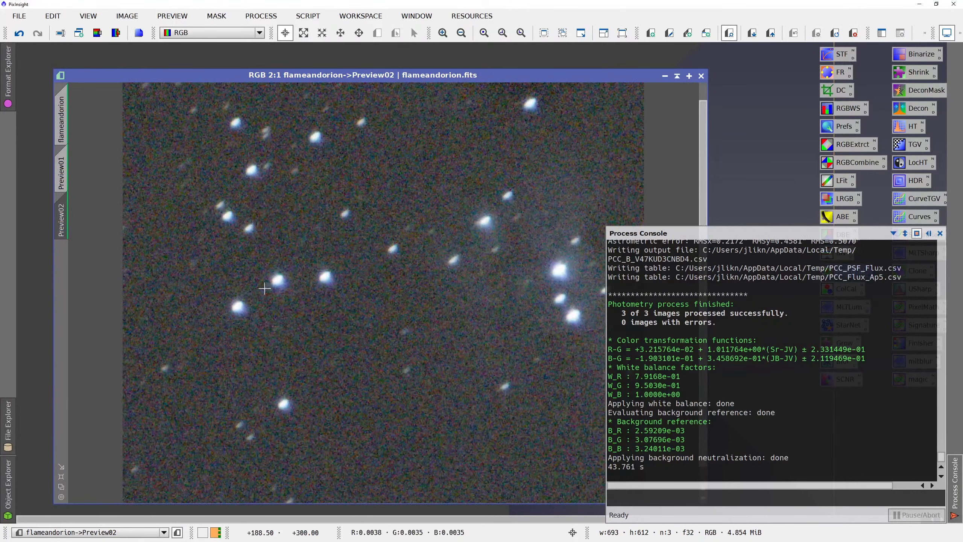
{"action": "scroll", "coordinate": [270, 280], "scroll_direction": "up", "scroll_amount": 1}
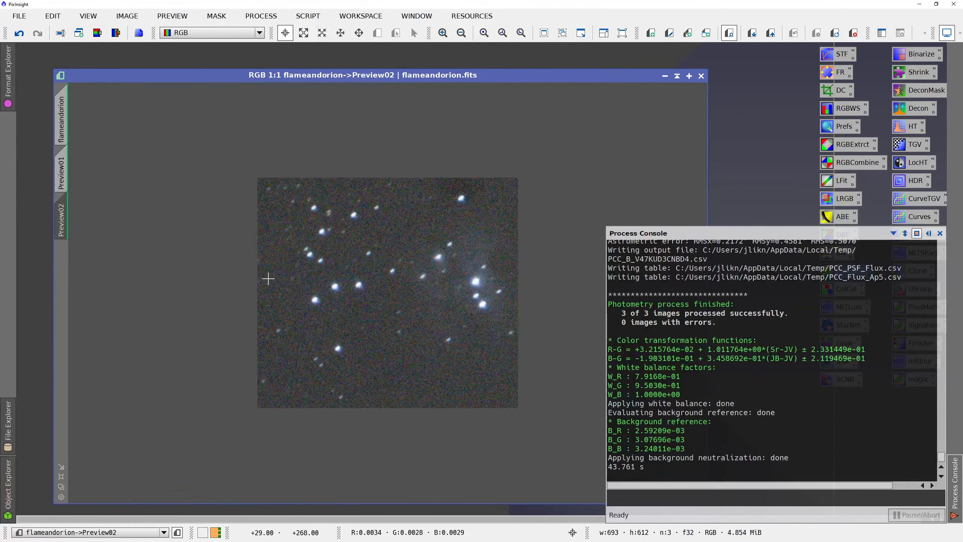
{"action": "scroll", "coordinate": [267, 278], "scroll_direction": "down", "scroll_amount": 1}
{"action": "scroll", "coordinate": [267, 278], "scroll_direction": "up", "scroll_amount": 1}
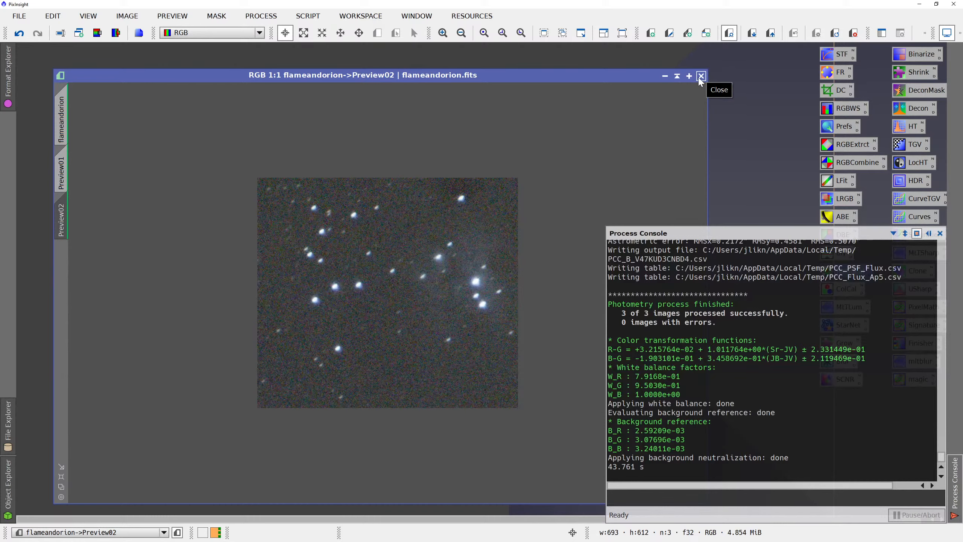
Run the GenerateDeconSupport script on the main flameandorion image with saturation mask generation turned off.
{"action": "left_click", "coordinate": [62, 114]}
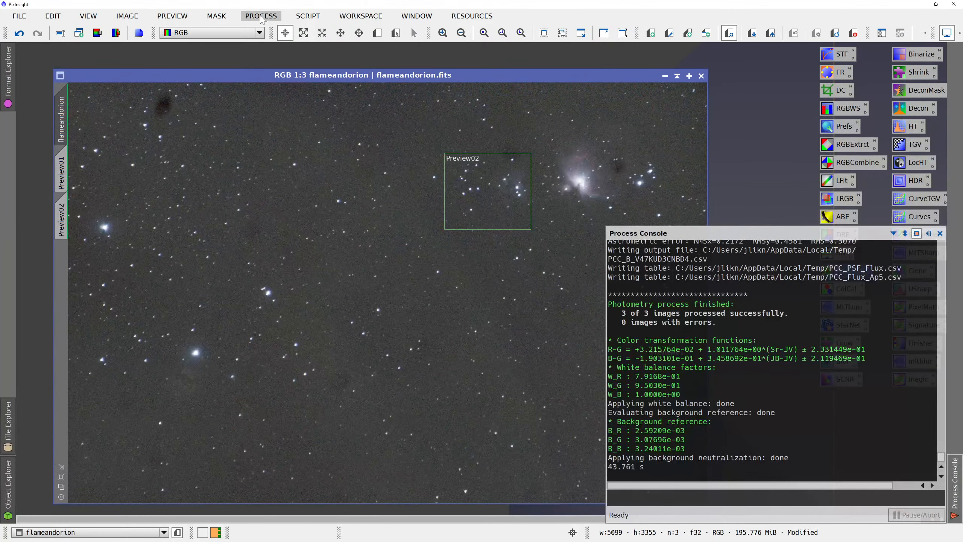
{"action": "left_click", "coordinate": [290, 18]}
{"action": "mouse_move", "coordinate": [346, 79]}
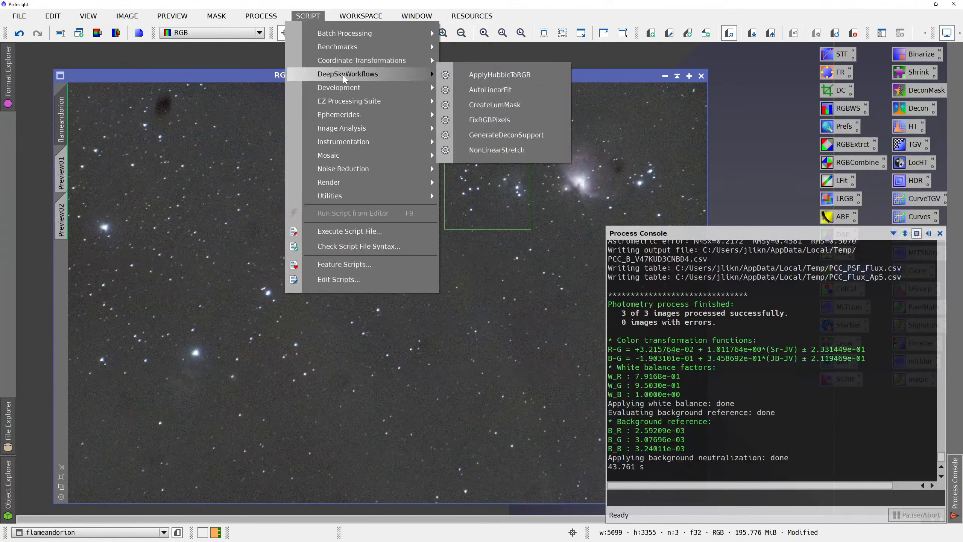
{"action": "left_click", "coordinate": [494, 135]}
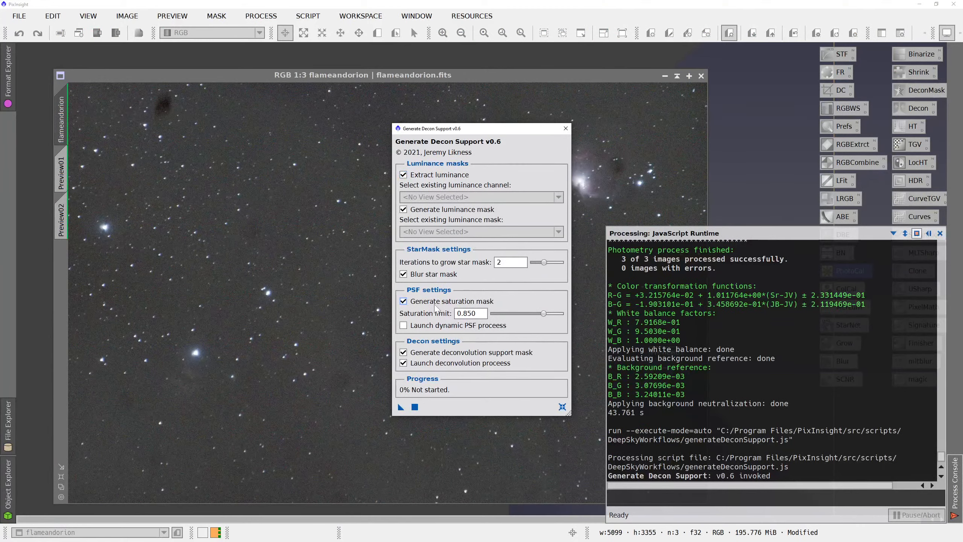
{"action": "left_click", "coordinate": [404, 303]}
{"action": "left_click", "coordinate": [401, 406]}
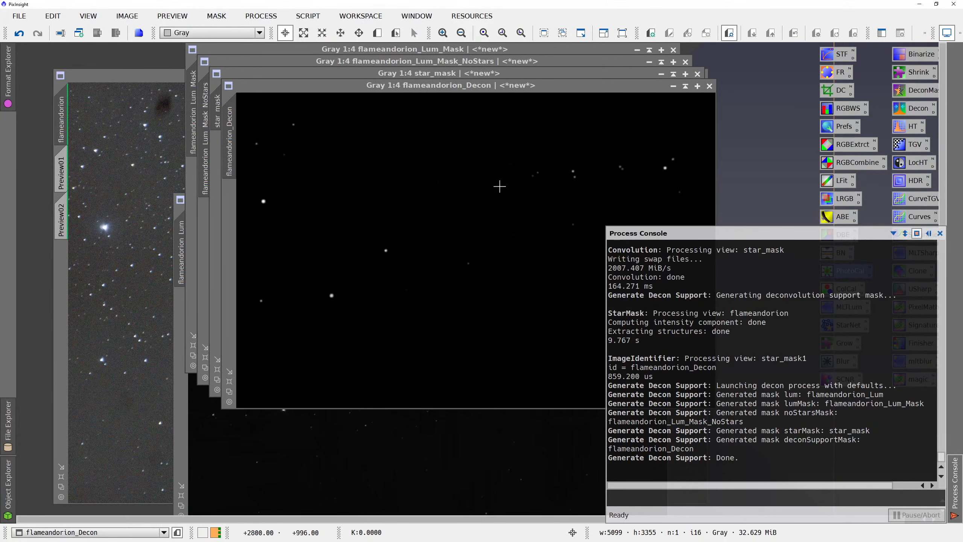
Evaluate the flameandorion image's stars with the PSFImage script using default settings, and create a PSF image from them.
{"action": "left_click_drag", "start_coordinate": [0, 135], "coordinate": [712, 50]}
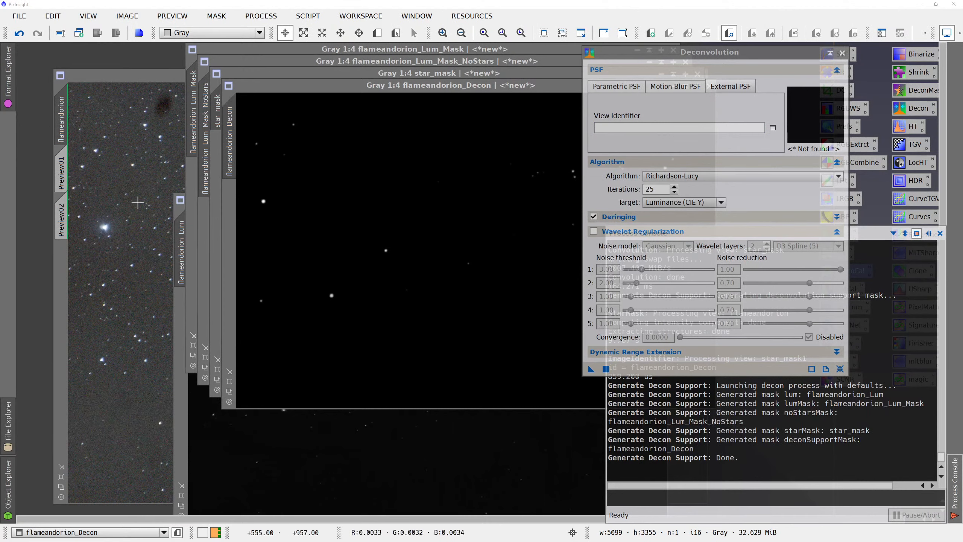
{"action": "left_click", "coordinate": [157, 78]}
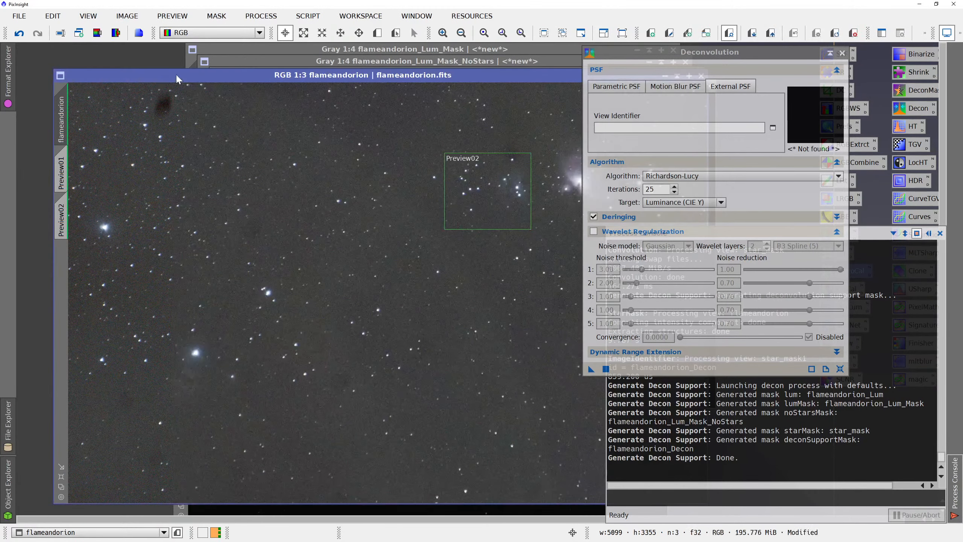
{"action": "left_click", "coordinate": [308, 16]}
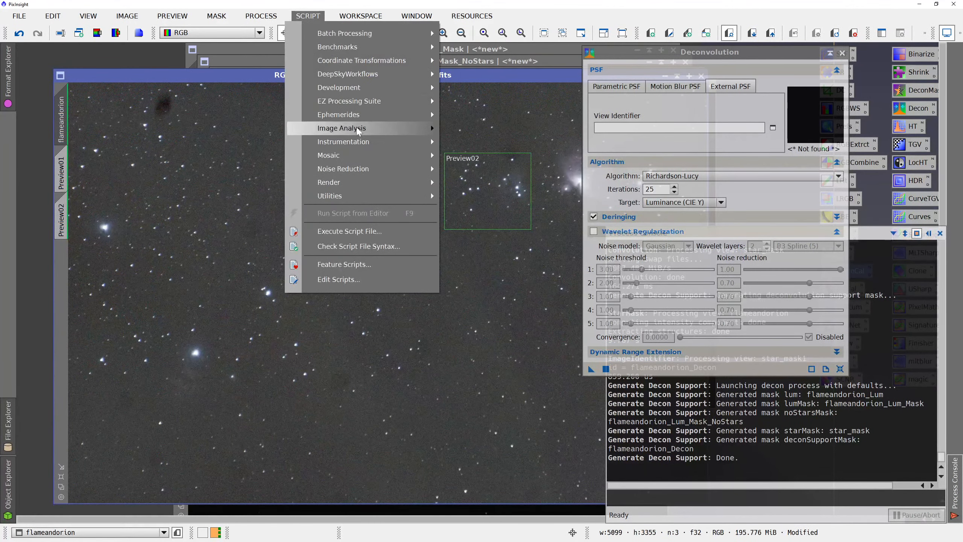
{"action": "mouse_move", "coordinate": [373, 181]}
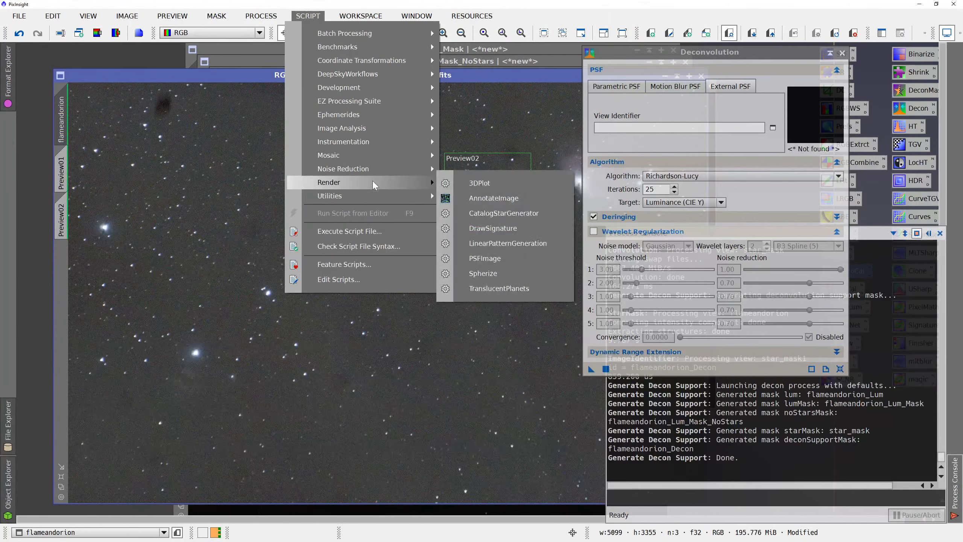
{"action": "left_click", "coordinate": [498, 258]}
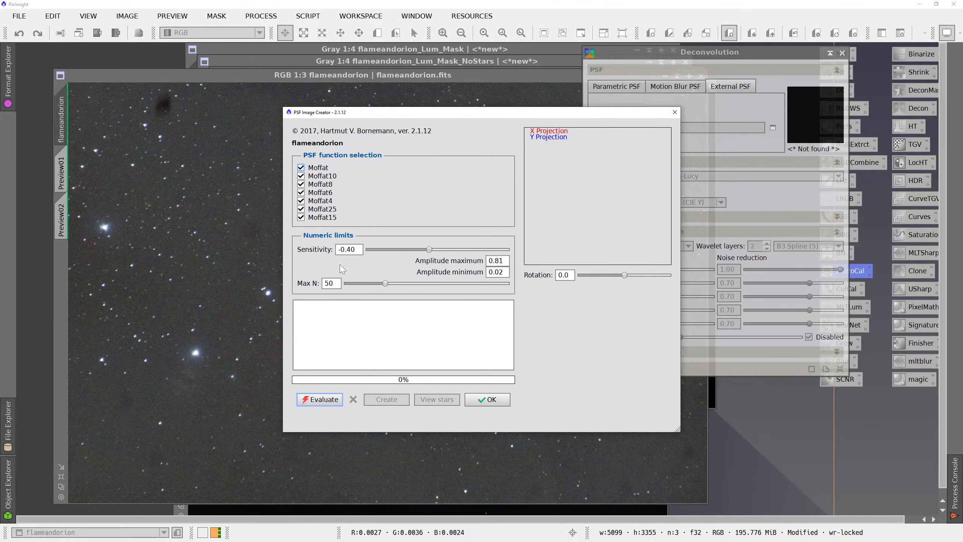
{"action": "left_click", "coordinate": [331, 405]}
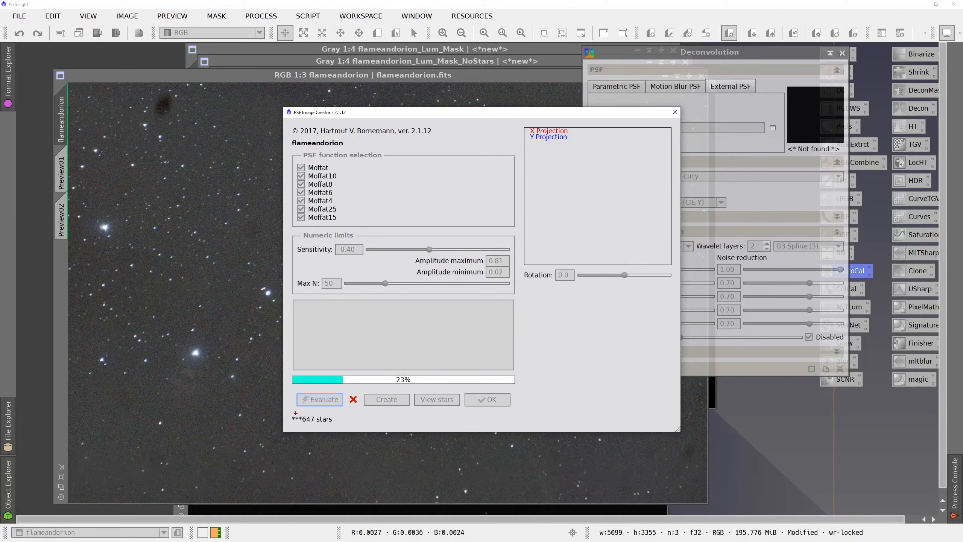
{"action": "left_click_drag", "start_coordinate": [293, 412], "coordinate": [321, 427]}
{"action": "key", "text": "Escape"}
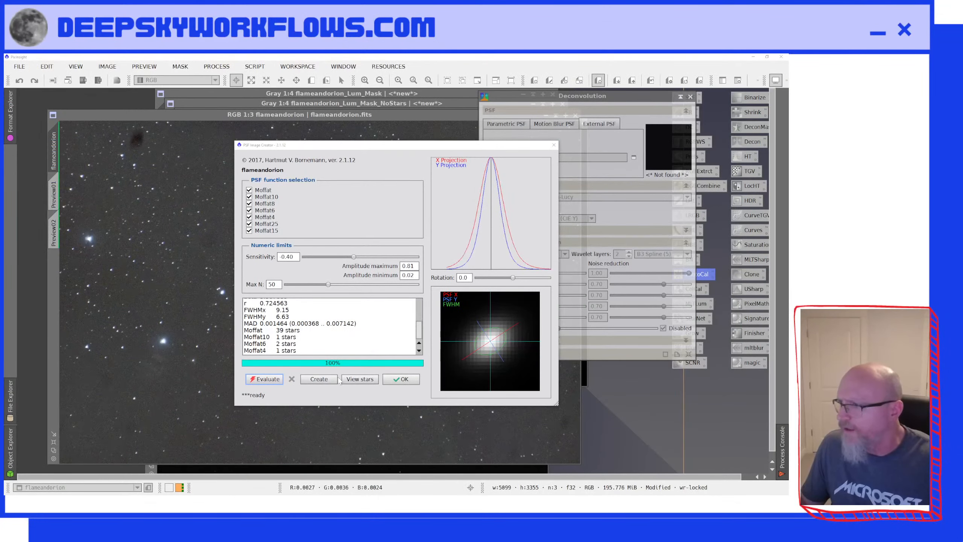
{"action": "left_click", "coordinate": [323, 379]}
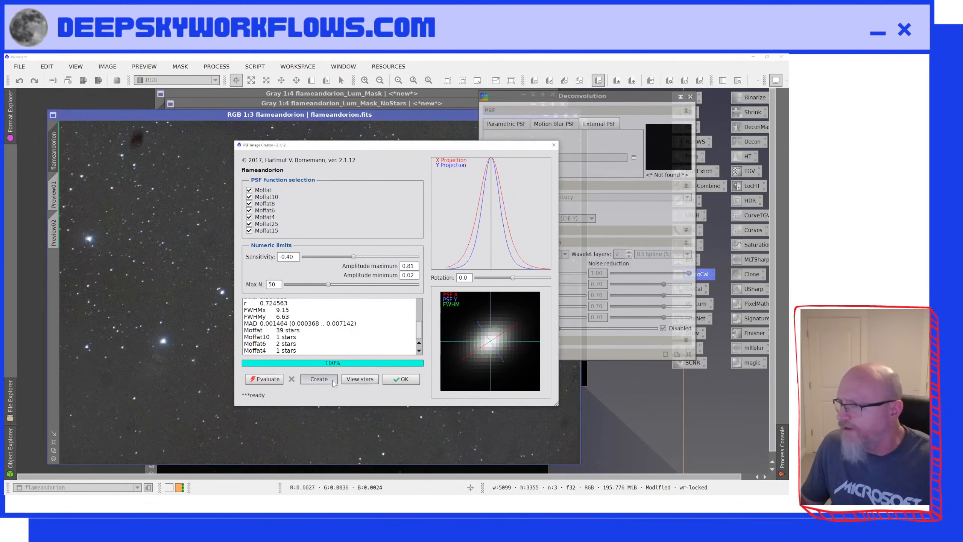
{"action": "left_click", "coordinate": [396, 379]}
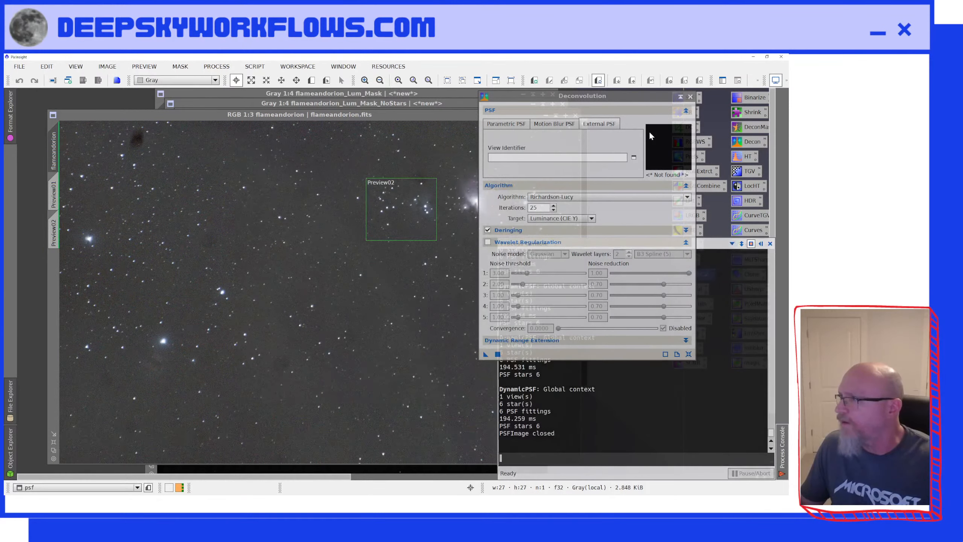
Set the psf image as the external PSF for Deconvolution.
{"action": "left_click", "coordinate": [633, 158]}
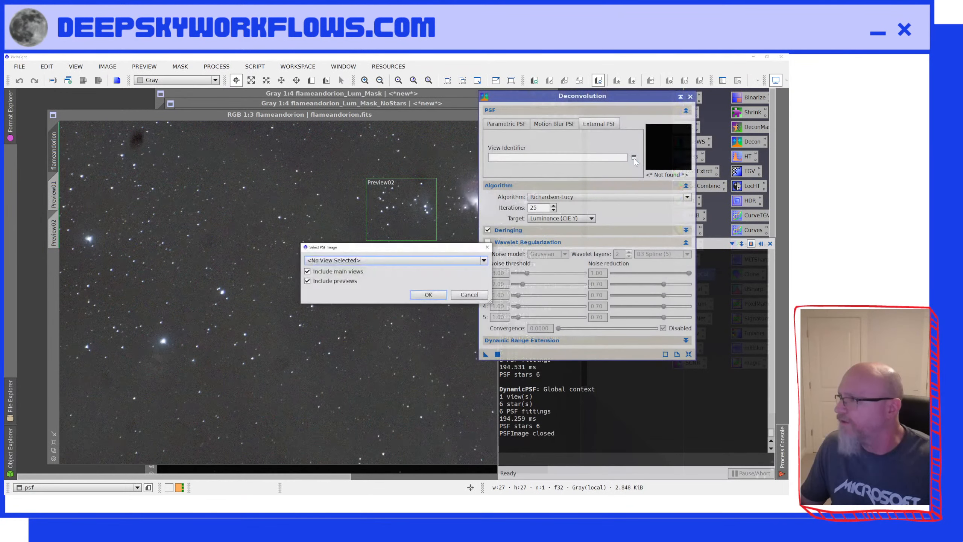
{"action": "left_click", "coordinate": [459, 262]}
{"action": "left_click", "coordinate": [381, 328]}
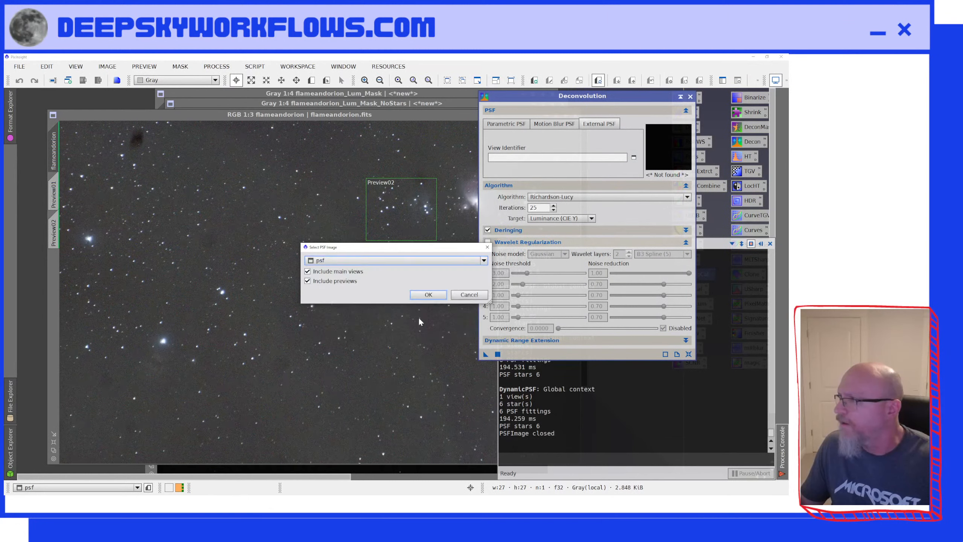
{"action": "left_click", "coordinate": [428, 295]}
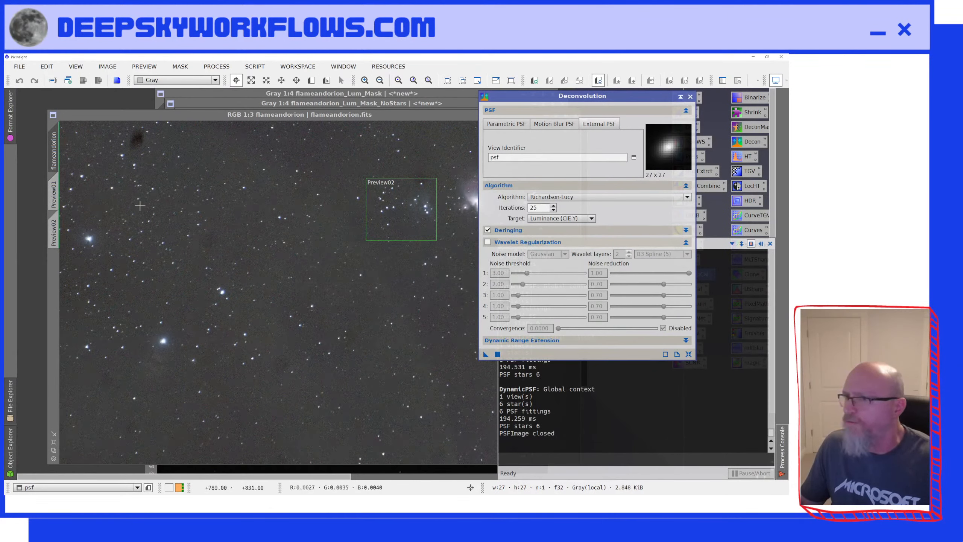
Apply star_mask as a non-inverted mask while Preview02 is active, and hide the red mask overlay.
{"action": "left_click", "coordinate": [53, 231]}
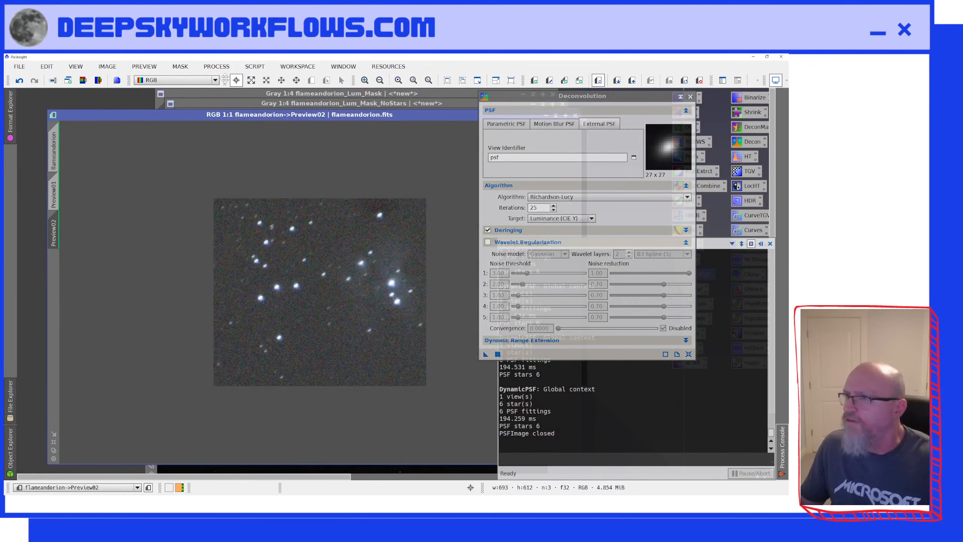
{"action": "left_click", "coordinate": [180, 66]}
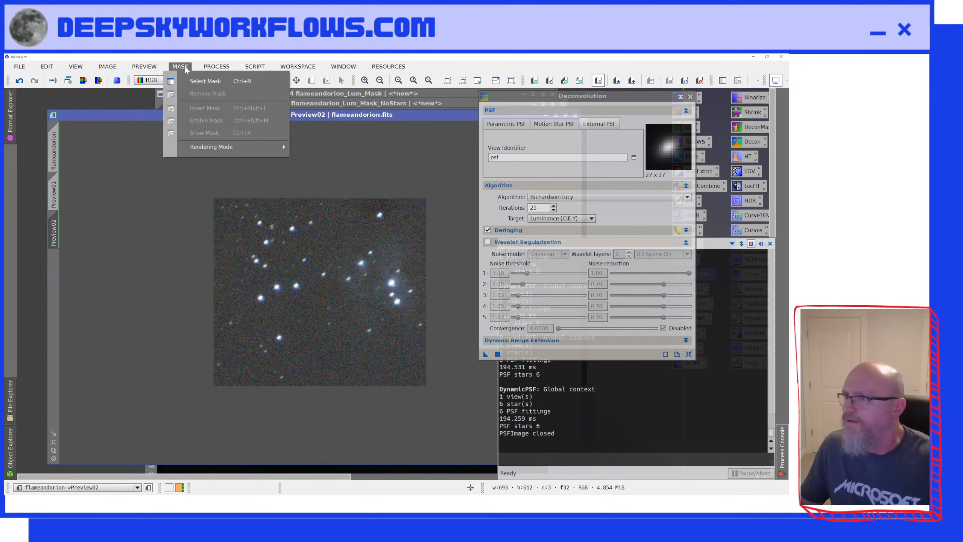
{"action": "left_click", "coordinate": [191, 81]}
{"action": "left_click", "coordinate": [335, 273]}
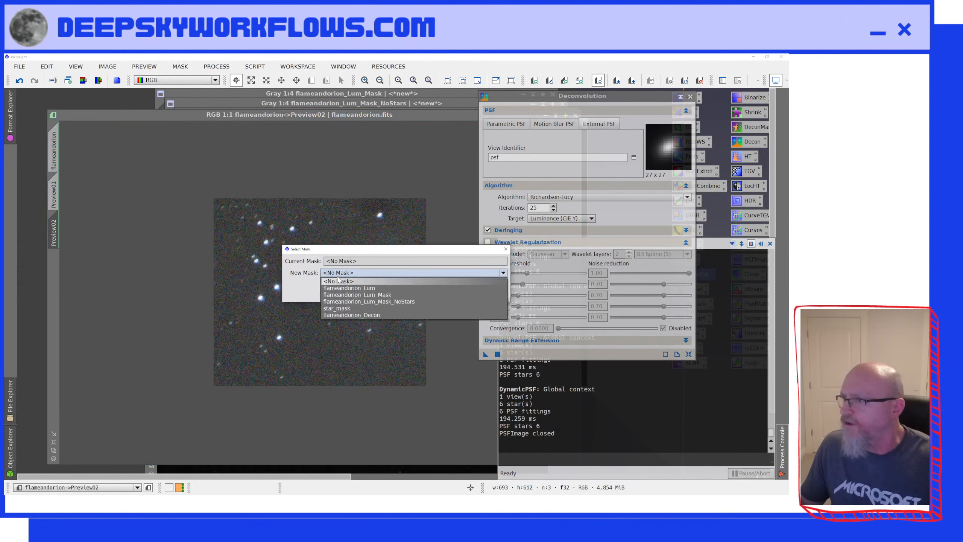
{"action": "left_click", "coordinate": [346, 307]}
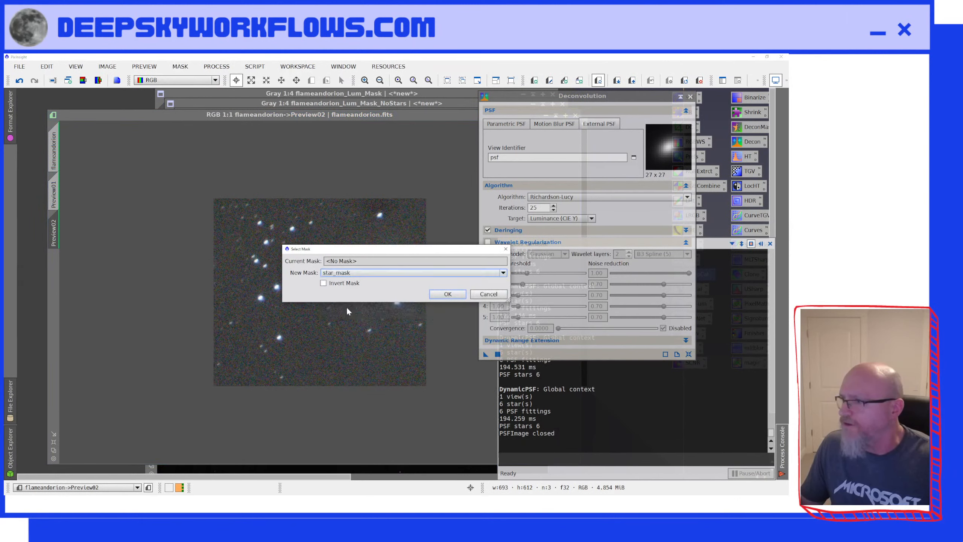
{"action": "left_click", "coordinate": [447, 294]}
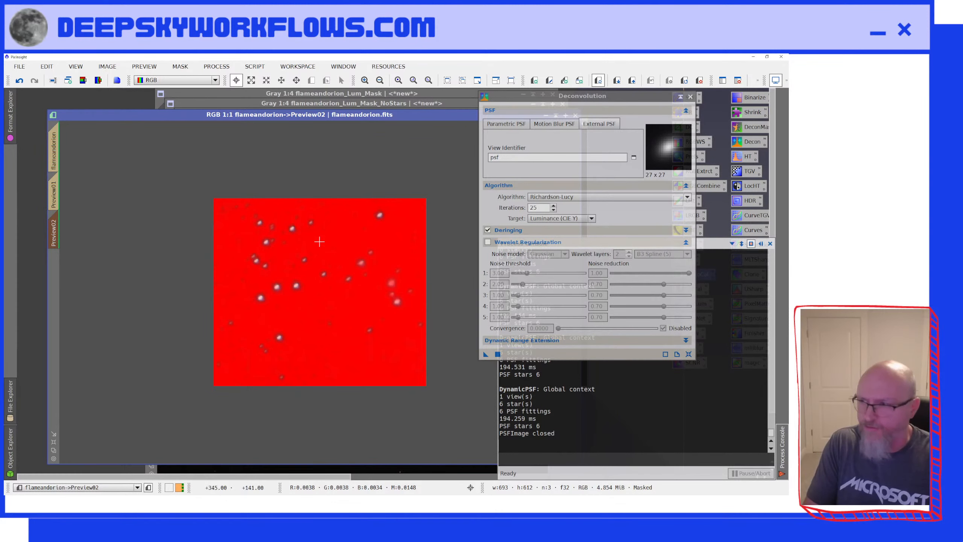
{"action": "key", "text": "ctrl+k"}
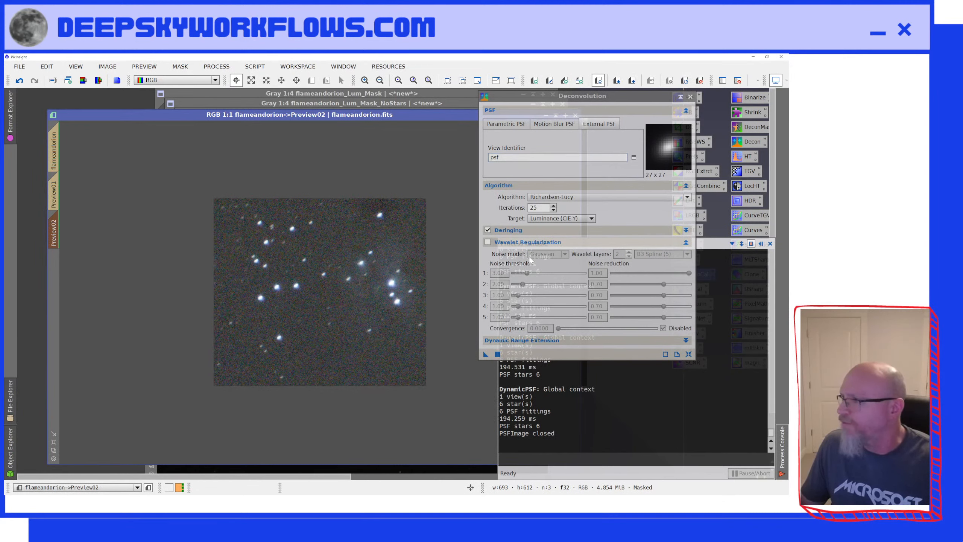
Test the Deconvolution on Preview02 and compare the stars before and after it.
{"action": "left_click", "coordinate": [497, 354]}
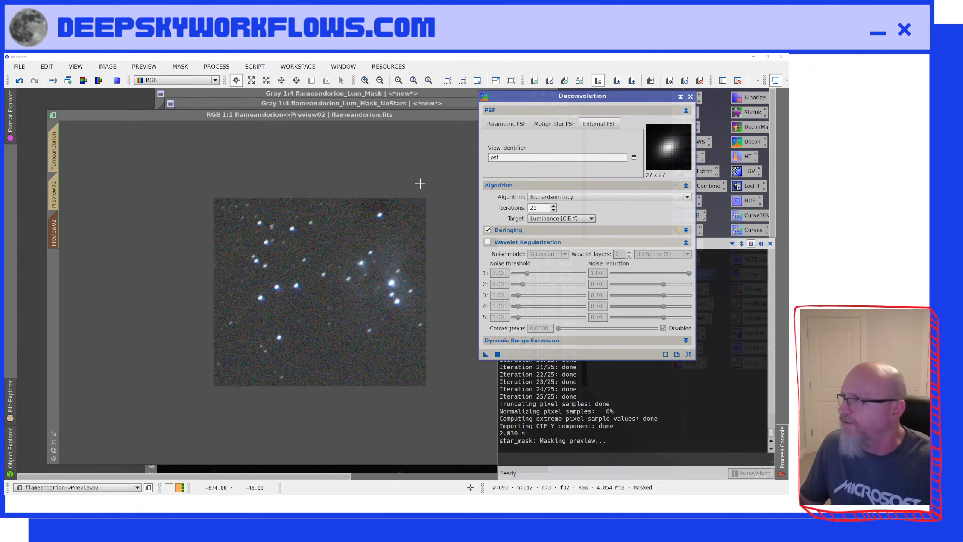
{"action": "left_click", "coordinate": [648, 85]}
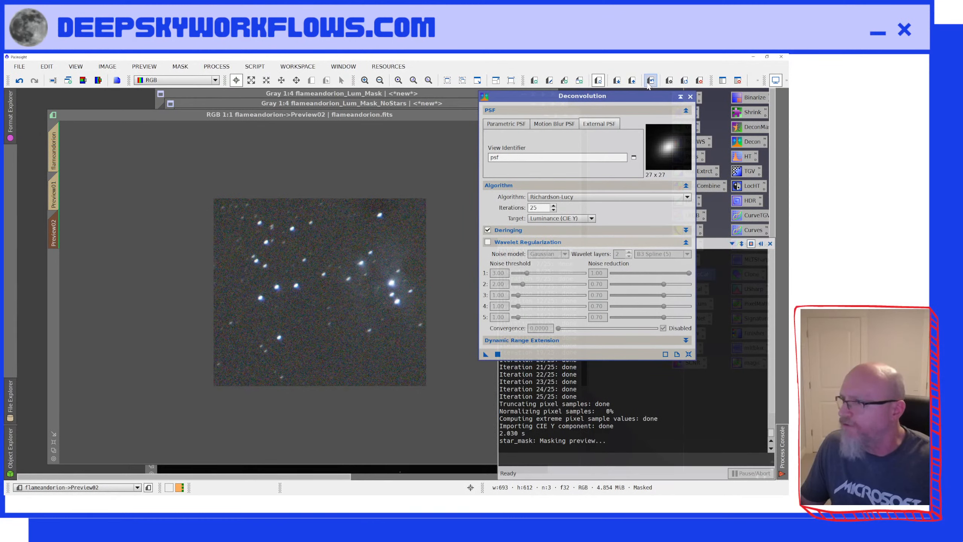
{"action": "left_click", "coordinate": [648, 85]}
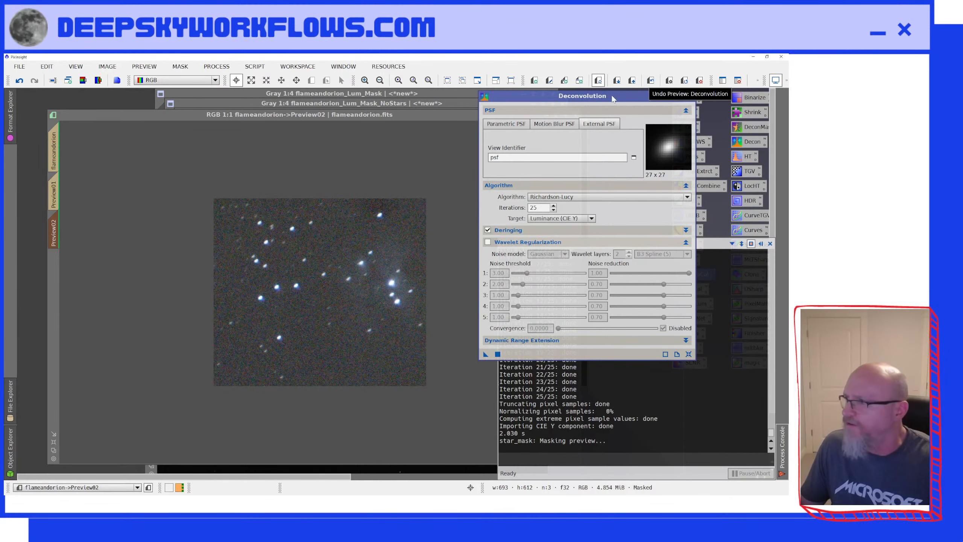
Apply the Deconvolution to the full flameandorion image, and close the process window and the console.
{"action": "left_click", "coordinate": [53, 152]}
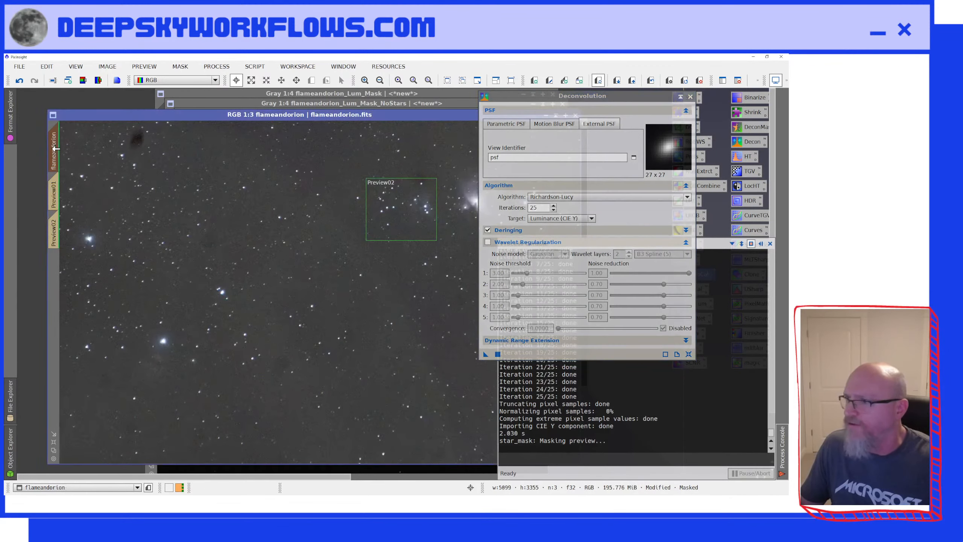
{"action": "left_click", "coordinate": [498, 354]}
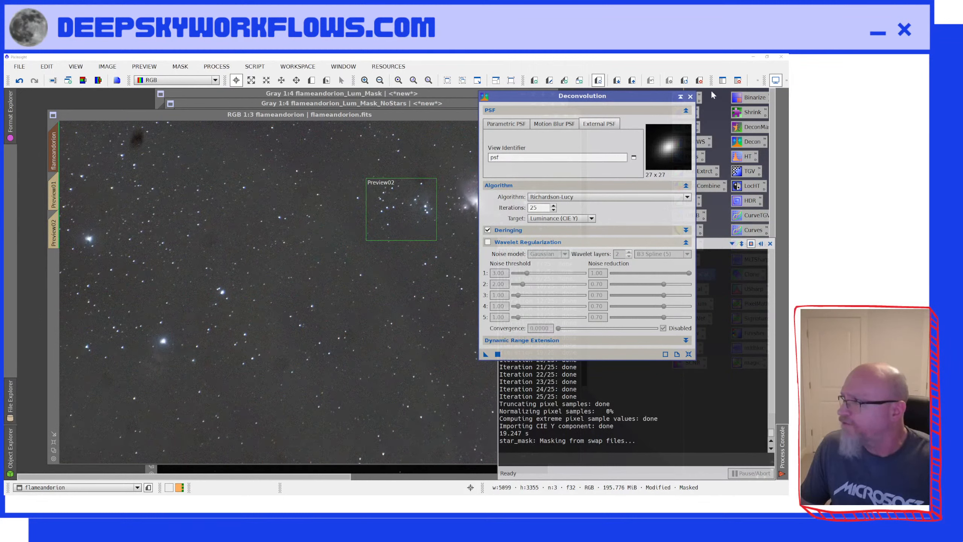
{"action": "left_click", "coordinate": [690, 97]}
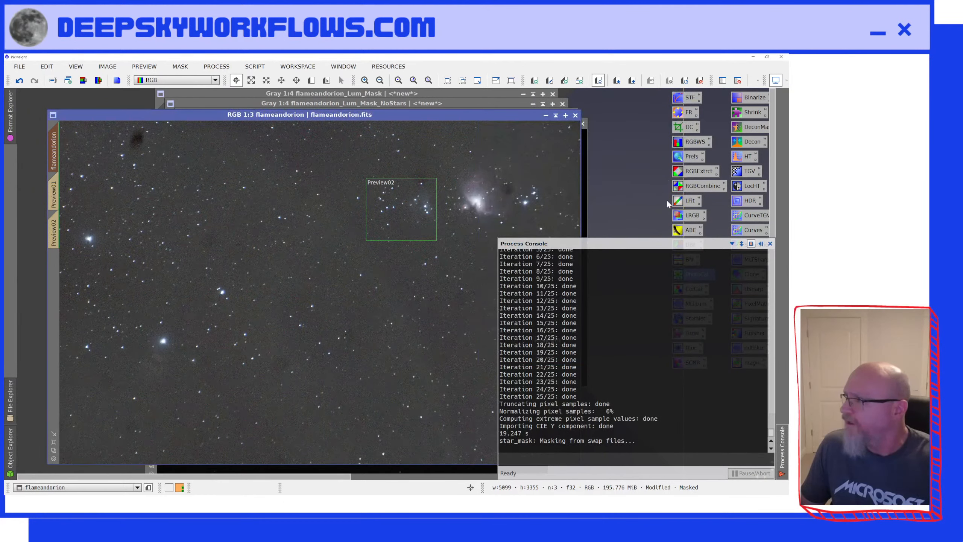
{"action": "left_click", "coordinate": [770, 244]}
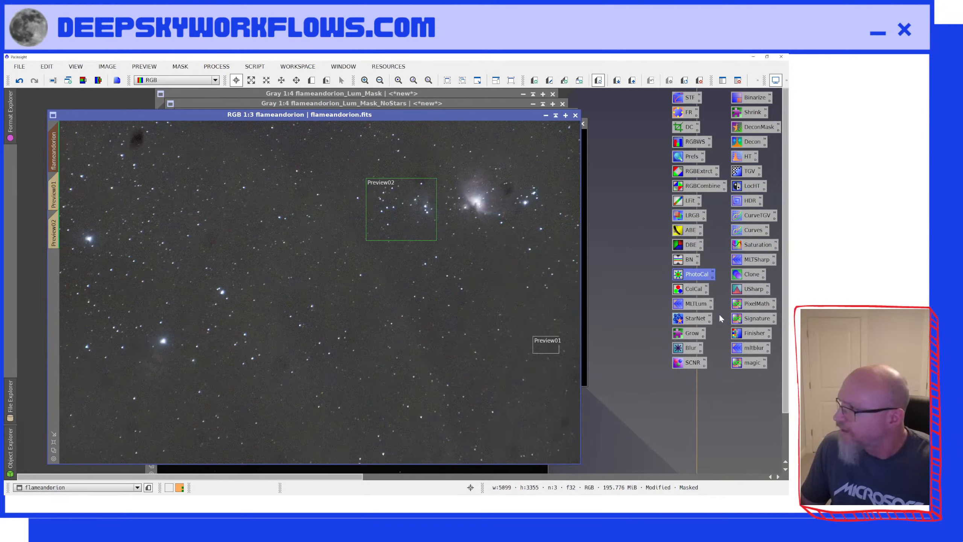
Open HistogramTransformation with view tracking on for the flameandorion image, close it and inspect the stars in Preview02.
{"action": "left_click_drag", "start_coordinate": [749, 154], "coordinate": [748, 161]}
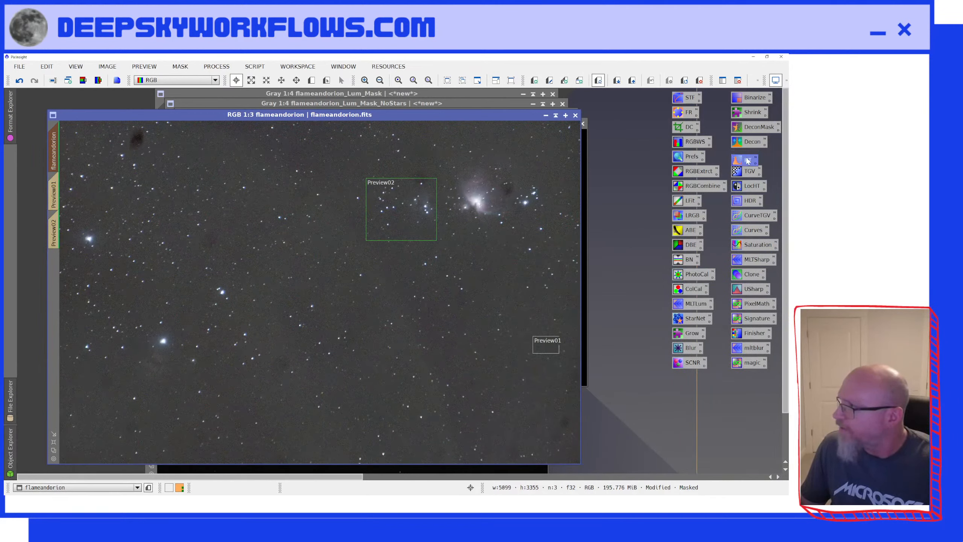
{"action": "double_click", "coordinate": [747, 161]}
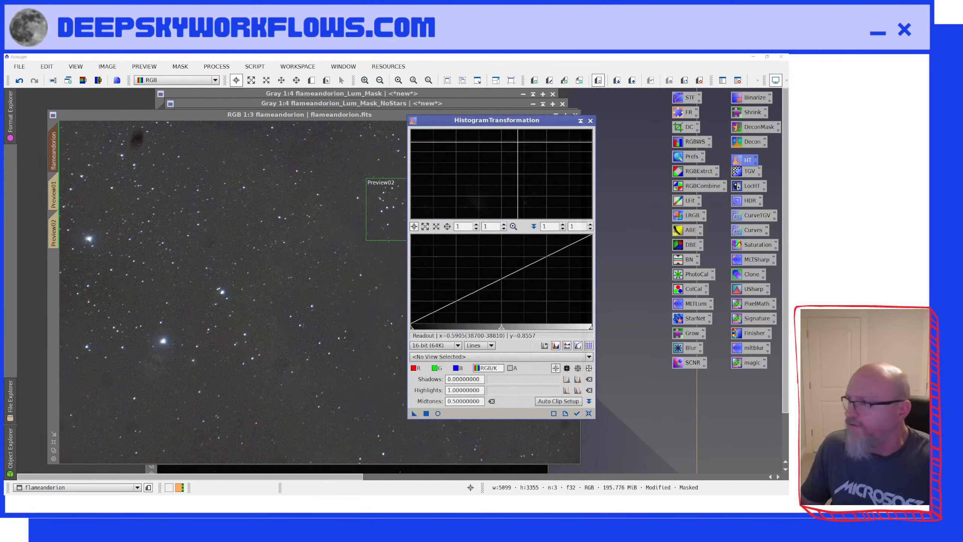
{"action": "left_click", "coordinate": [577, 413]}
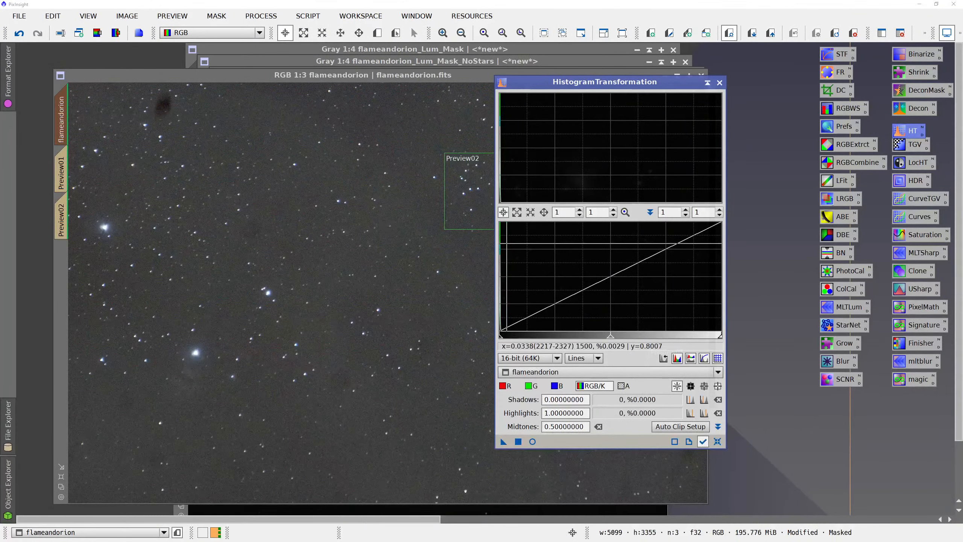
{"action": "left_click", "coordinate": [719, 83]}
{"action": "left_click", "coordinate": [65, 221]}
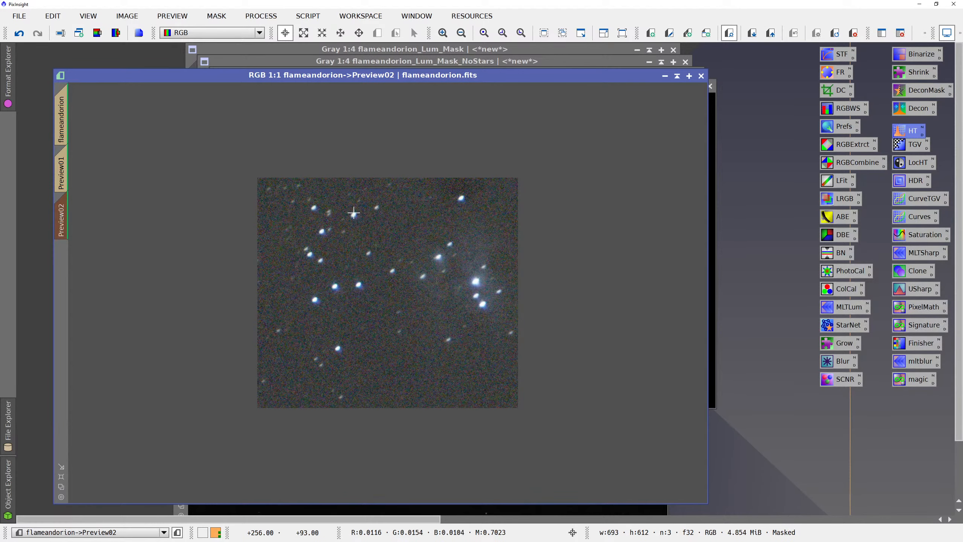
Remove the star mask from the main flameandorion image.
{"action": "left_click", "coordinate": [67, 131]}
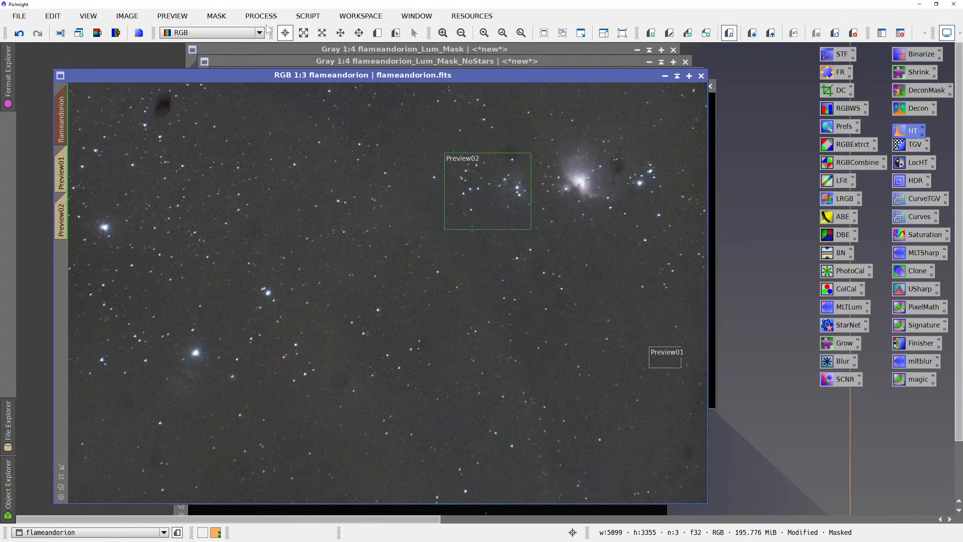
{"action": "left_click", "coordinate": [217, 16]}
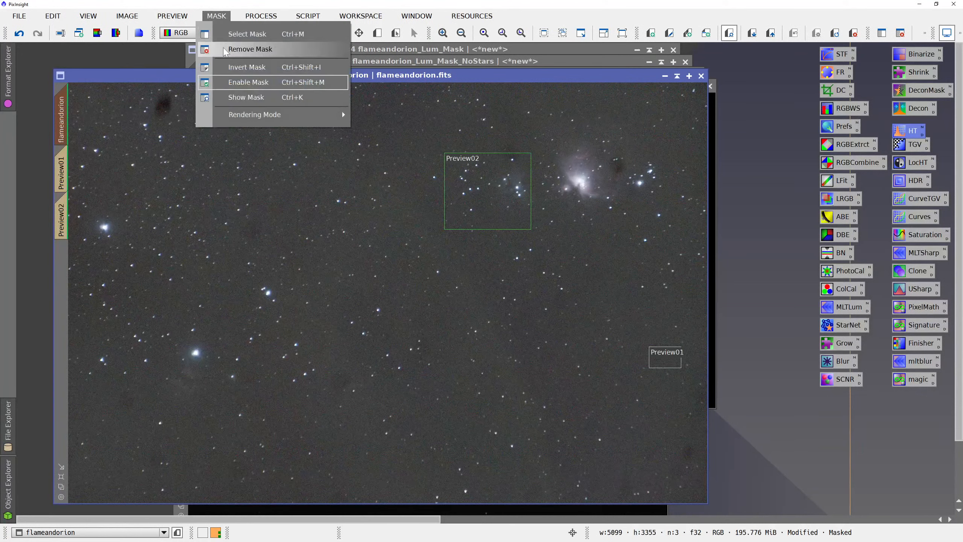
{"action": "left_click", "coordinate": [227, 46]}
Generate a luminance mask from the flameandorion image with the CreateLumMask script, and move it clear of the process icons.
{"action": "left_click", "coordinate": [308, 16]}
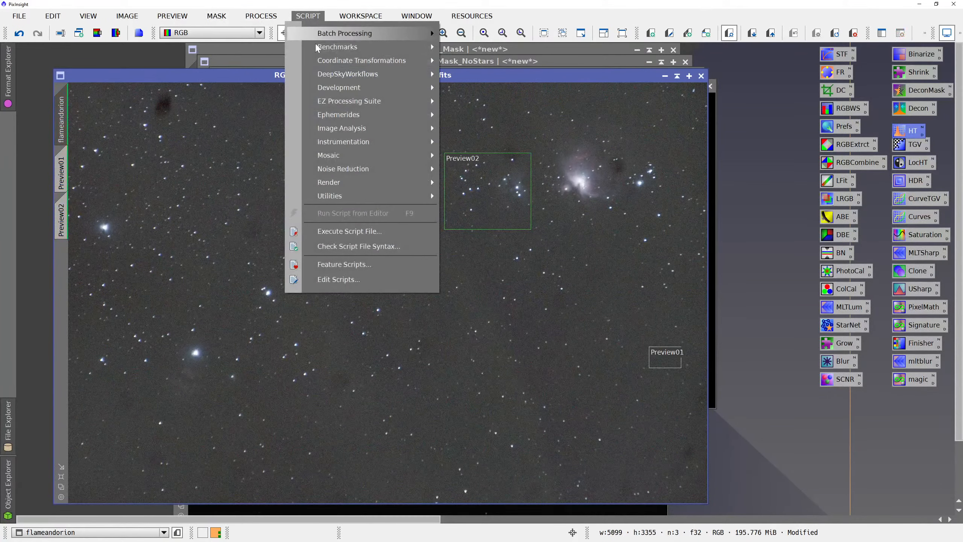
{"action": "mouse_move", "coordinate": [379, 75]}
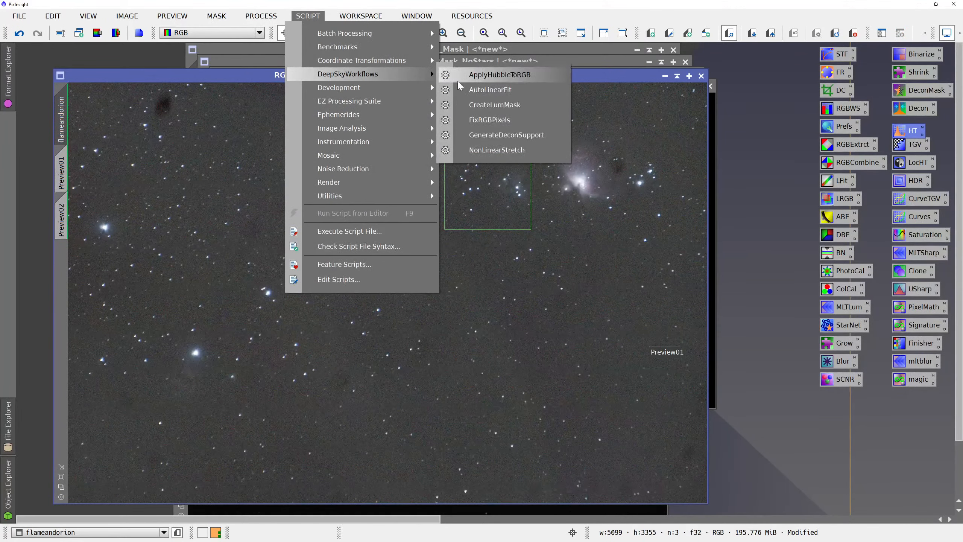
{"action": "left_click", "coordinate": [475, 107]}
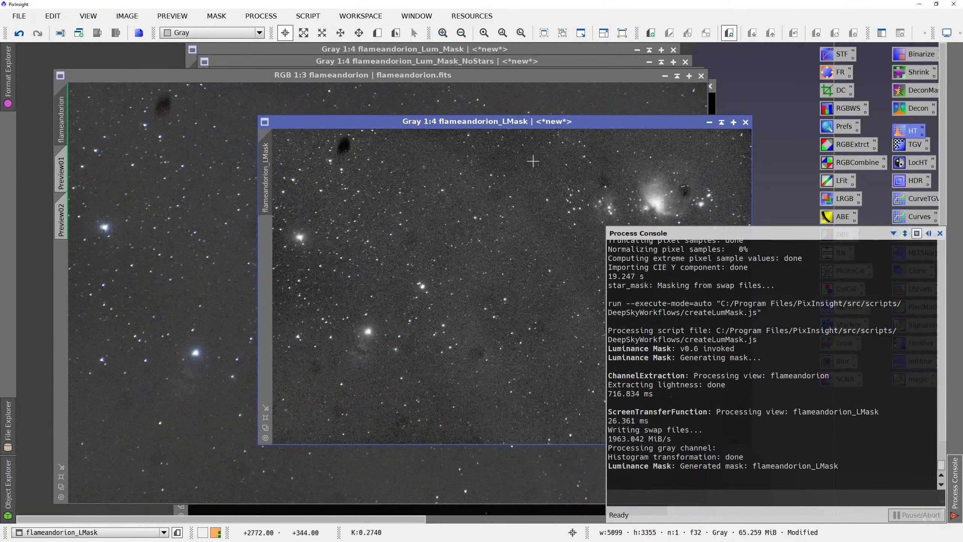
{"action": "left_click_drag", "start_coordinate": [515, 122], "coordinate": [285, 132]}
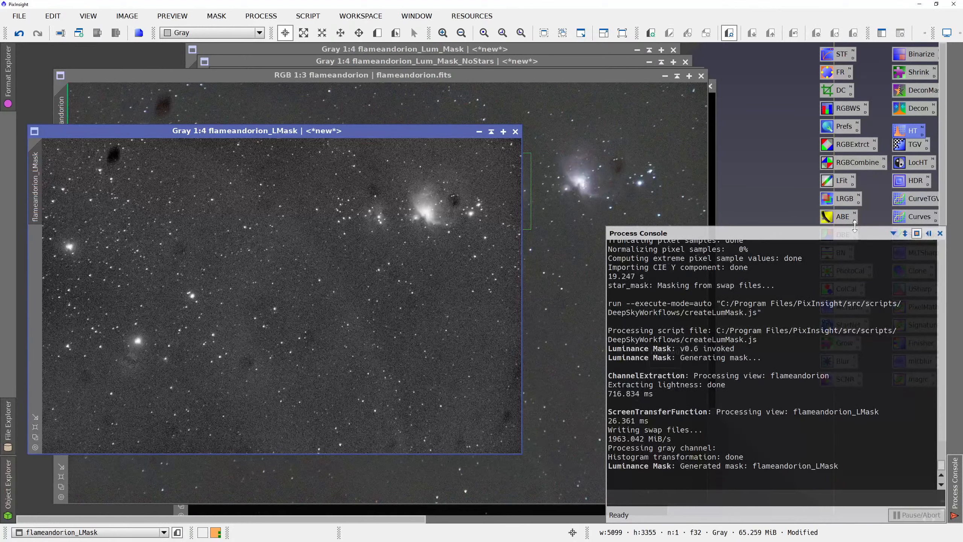
{"action": "left_click", "coordinate": [941, 234]}
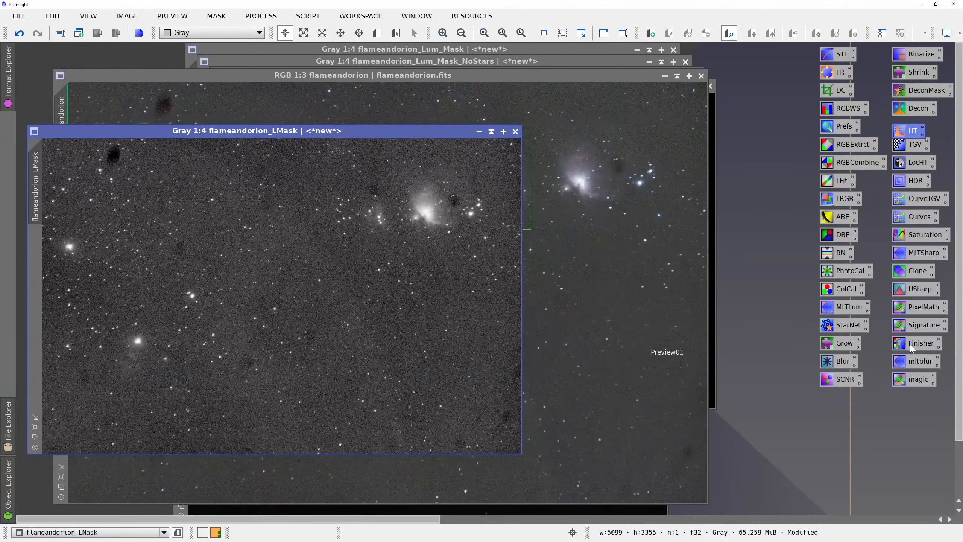
Reduce the flameandorion_LMask contrast with CurvesTransformation, raising the black endpoint's output to about 0.20 and lowering the white endpoint's to about 0.84.
{"action": "left_click", "coordinate": [910, 223]}
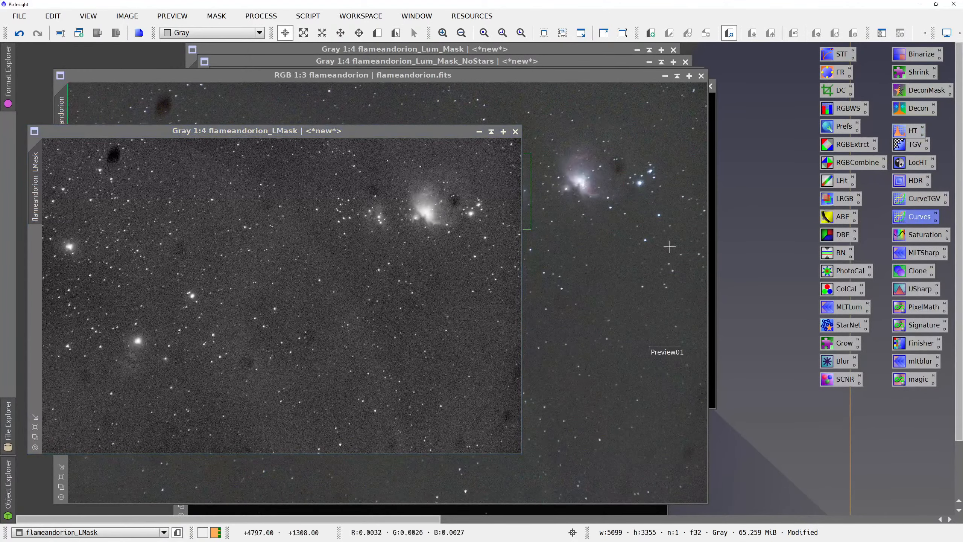
{"action": "left_click_drag", "start_coordinate": [576, 116], "coordinate": [637, 117]}
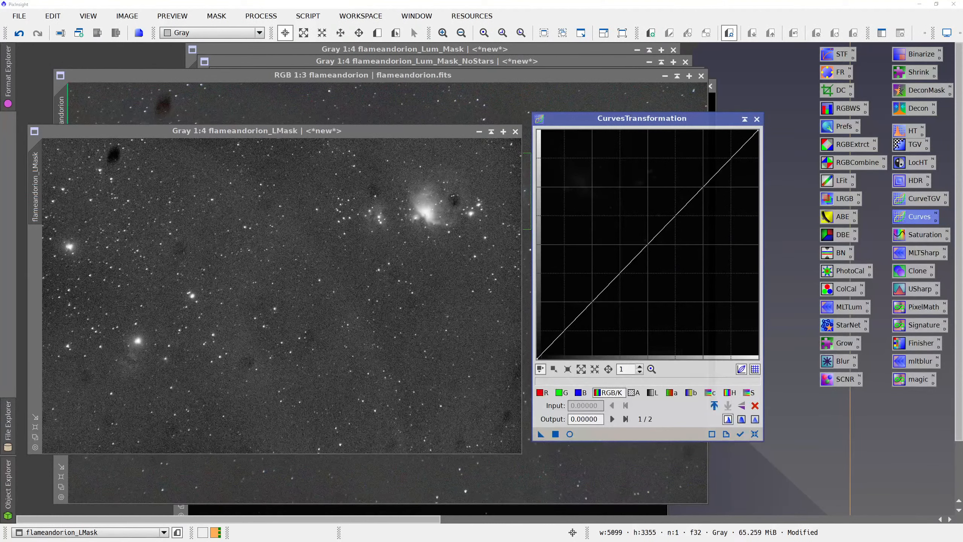
{"action": "left_click_drag", "start_coordinate": [537, 356], "coordinate": [536, 312]}
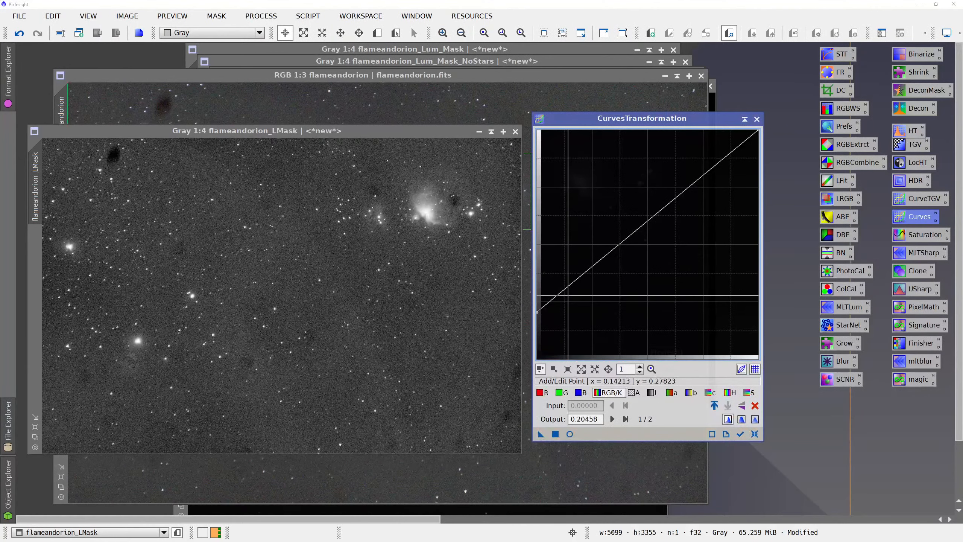
{"action": "left_click_drag", "start_coordinate": [758, 130], "coordinate": [758, 165]}
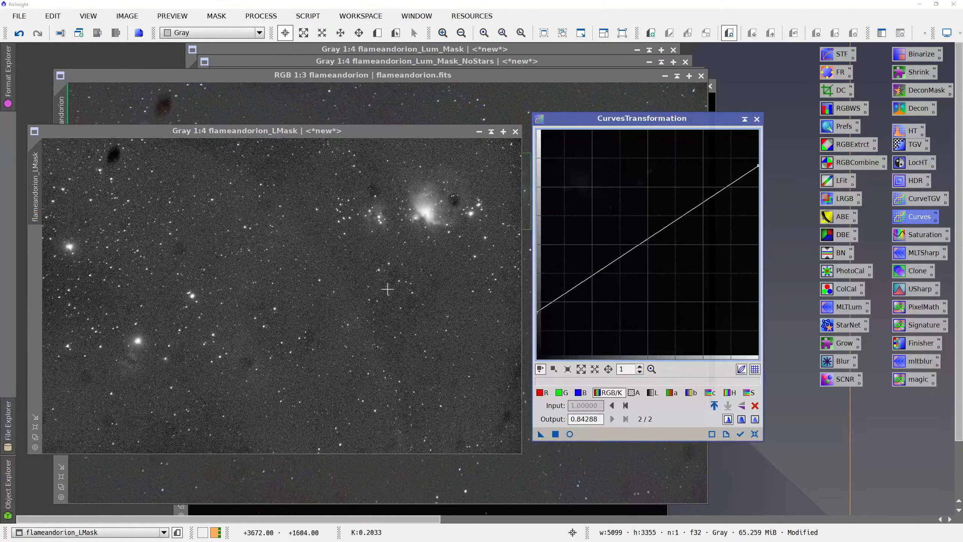
{"action": "left_click", "coordinate": [555, 434]}
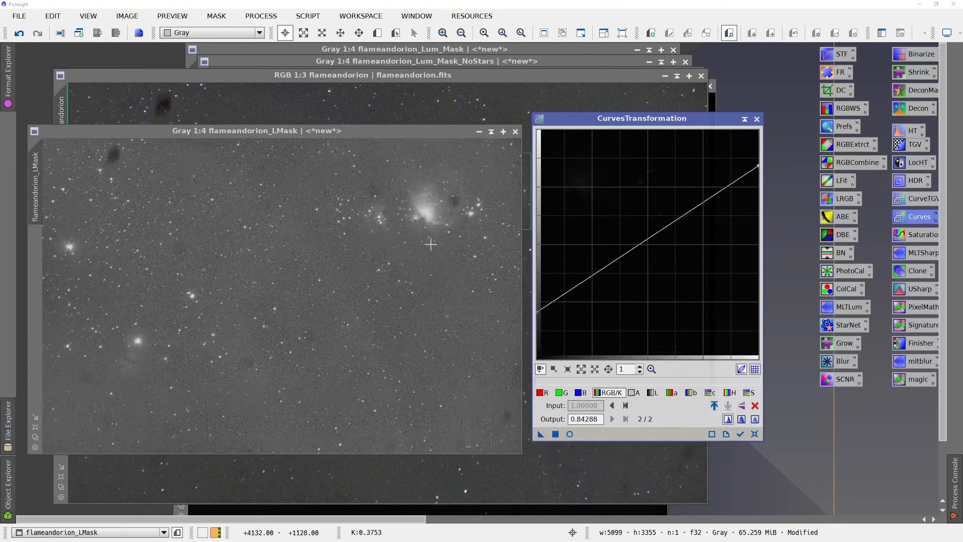
{"action": "left_click", "coordinate": [757, 120]}
Mask the main flameandorion image with the inverted flameandorion_LMask, and hide the mask overlay.
{"action": "left_click", "coordinate": [700, 139]}
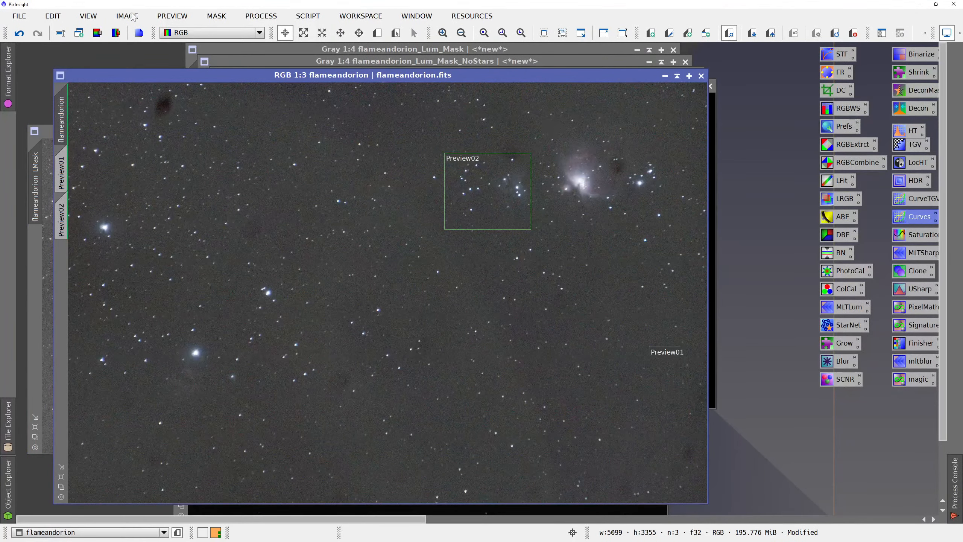
{"action": "left_click", "coordinate": [229, 35]}
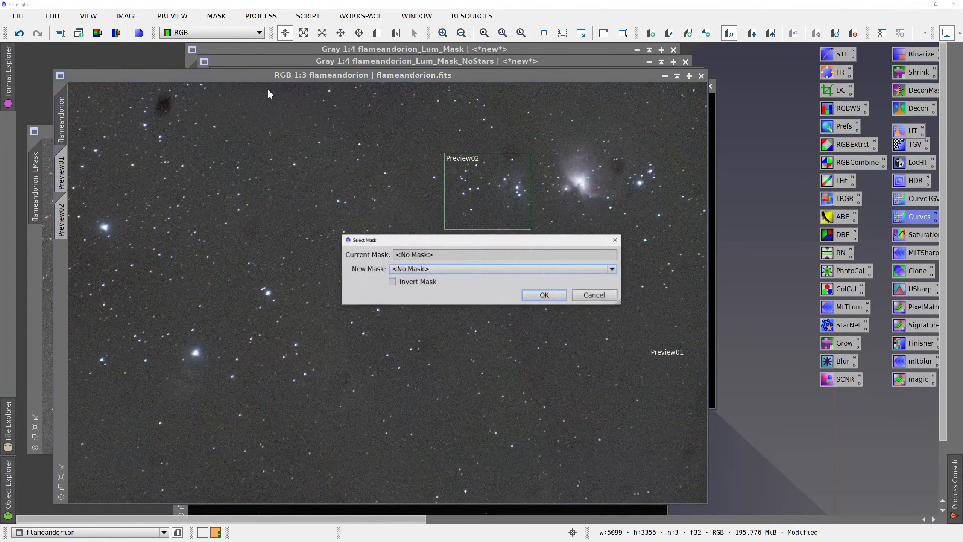
{"action": "left_click", "coordinate": [427, 270]}
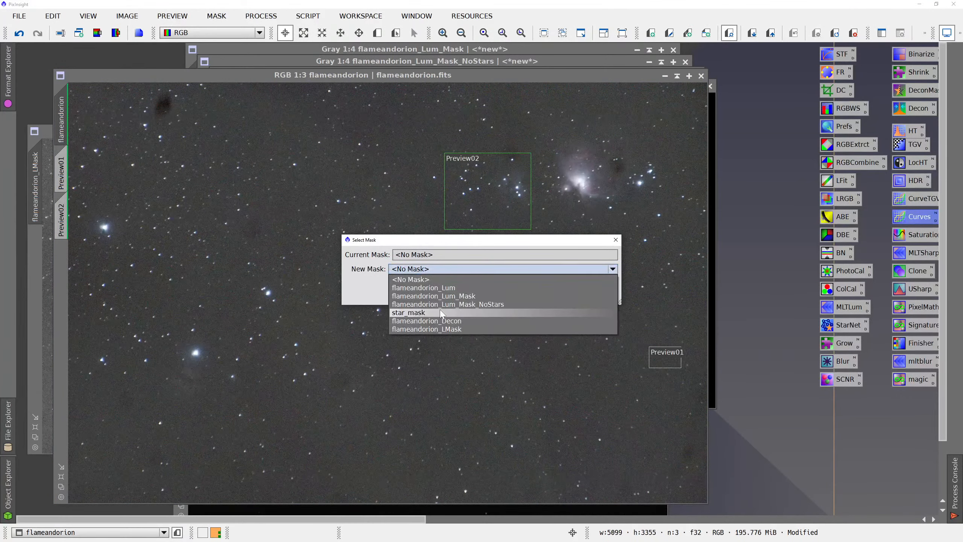
{"action": "left_click", "coordinate": [439, 329]}
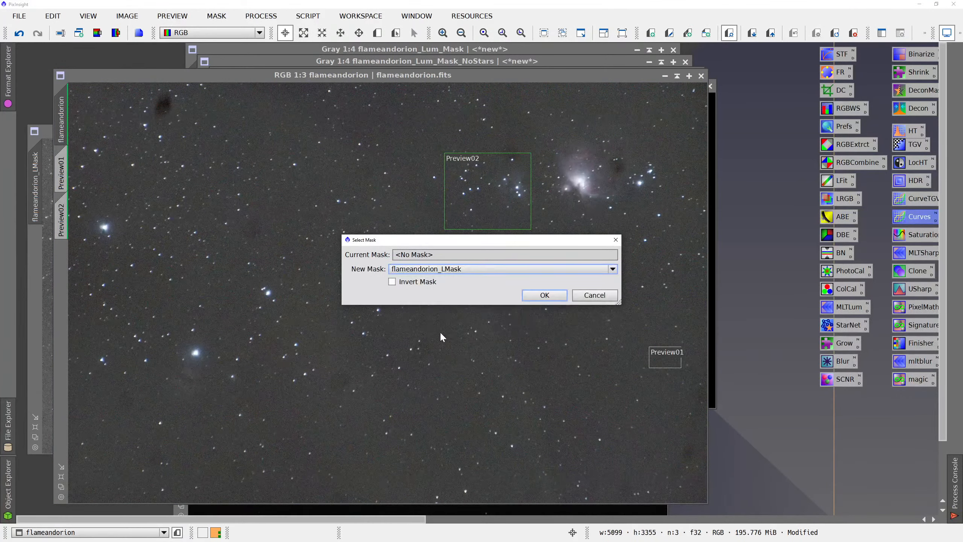
{"action": "left_click", "coordinate": [536, 295]}
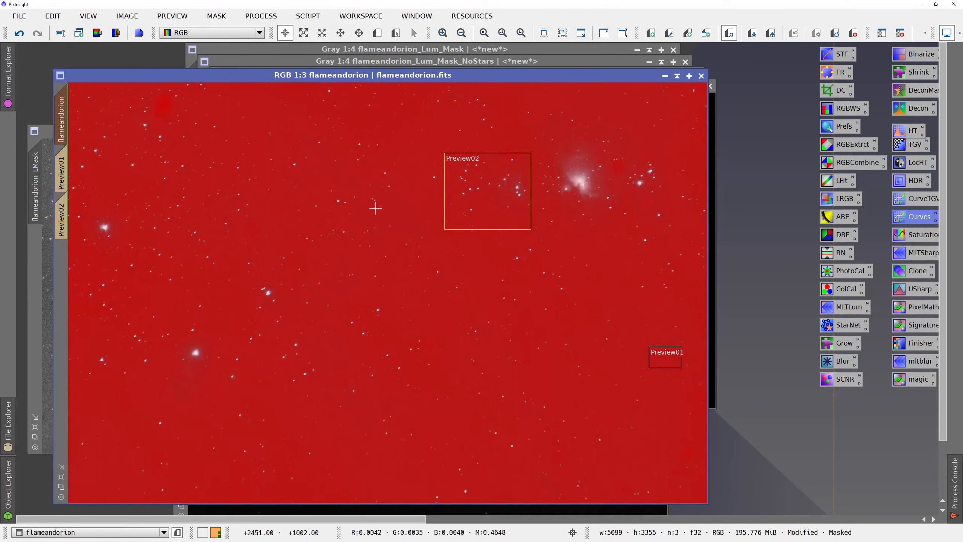
{"action": "key", "text": "ctrl+i"}
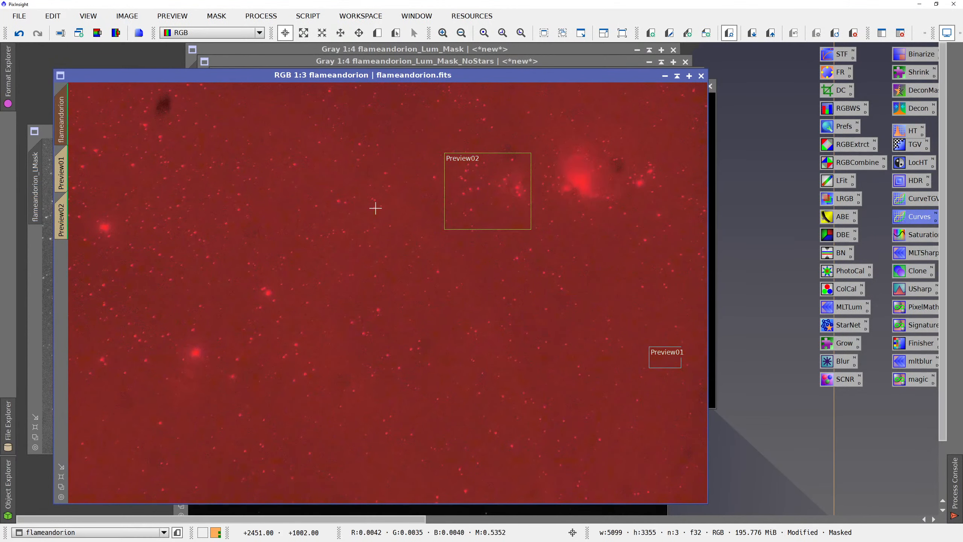
{"action": "key", "text": "ctrl+k"}
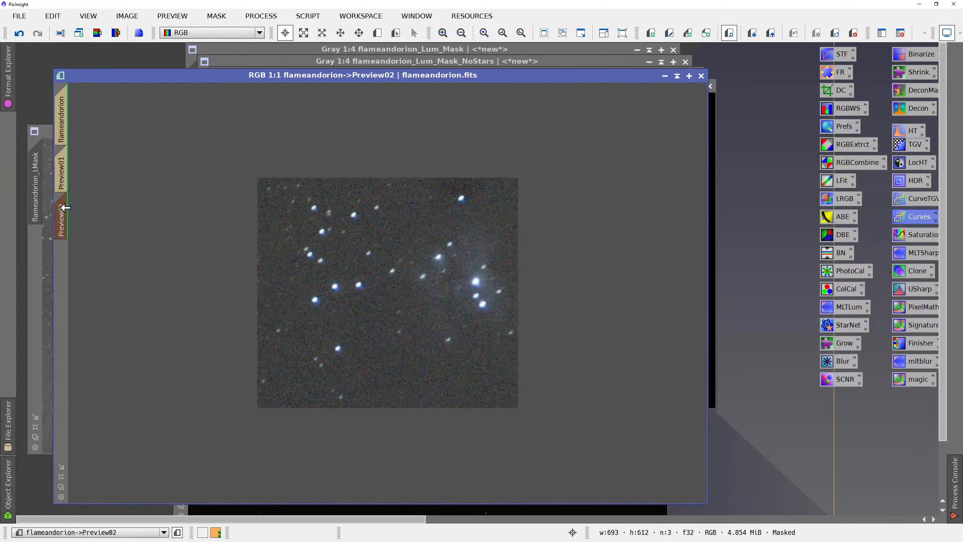
Move Preview02 over the bright Orion nebula core and open that preview at 2:1.
{"action": "left_click", "coordinate": [61, 215]}
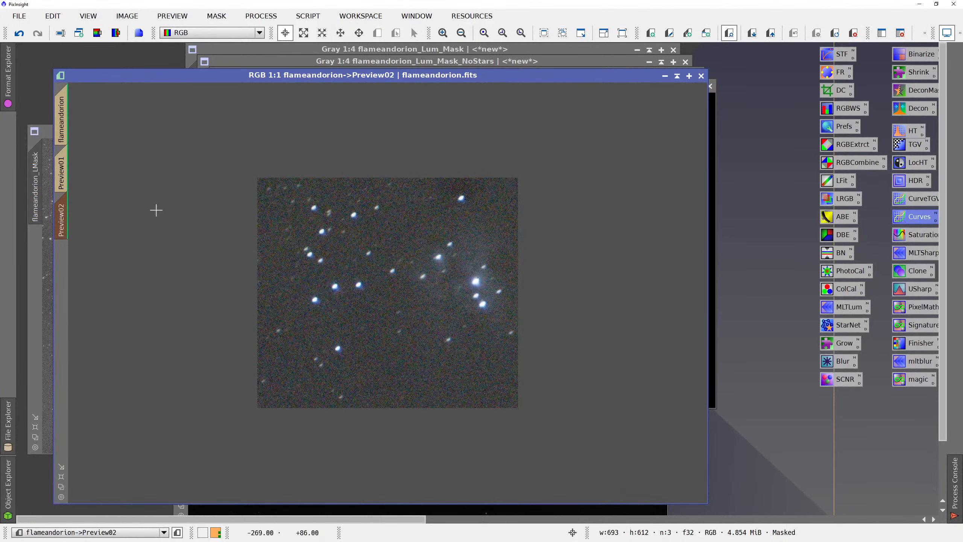
{"action": "left_click", "coordinate": [62, 135]}
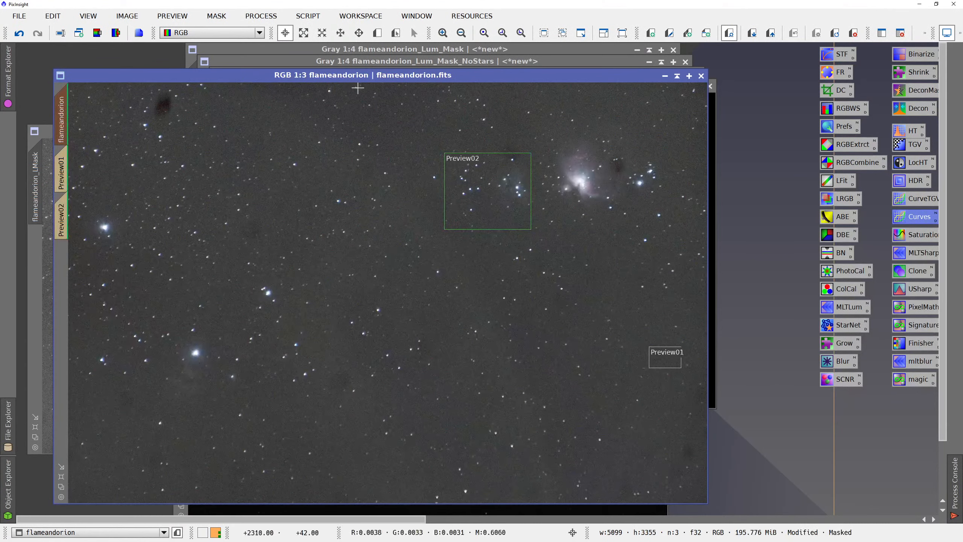
{"action": "left_click", "coordinate": [395, 33]}
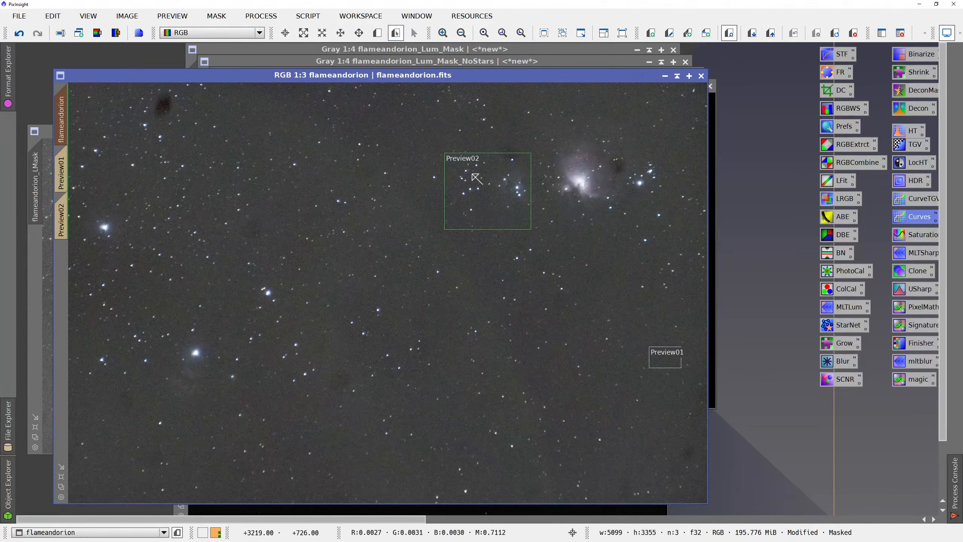
{"action": "left_click_drag", "start_coordinate": [476, 179], "coordinate": [543, 170]}
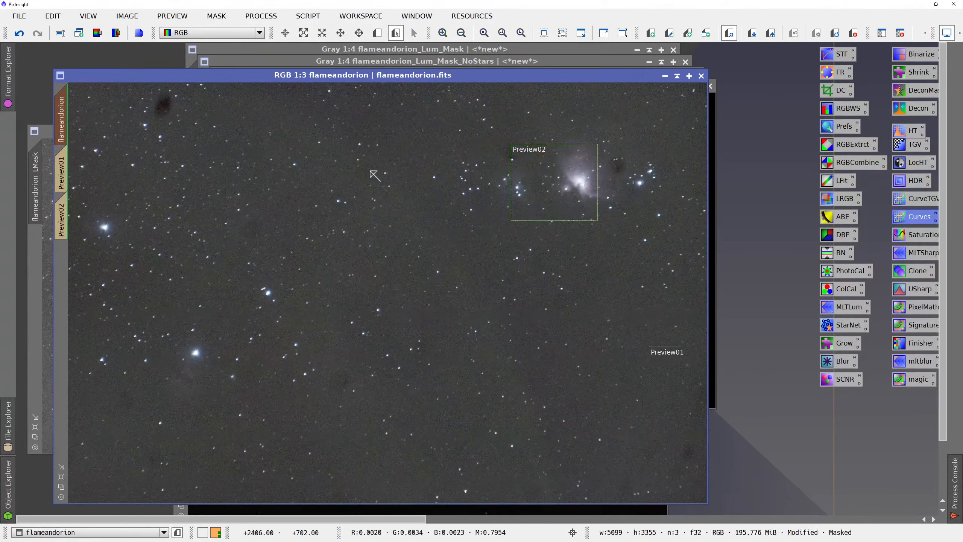
{"action": "left_click", "coordinate": [61, 218]}
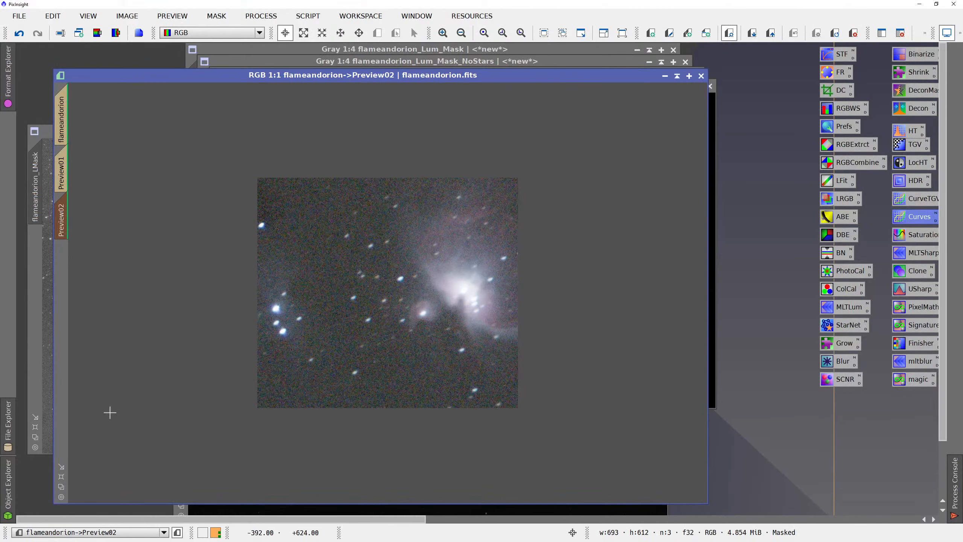
{"action": "key", "text": "ctrl+plus"}
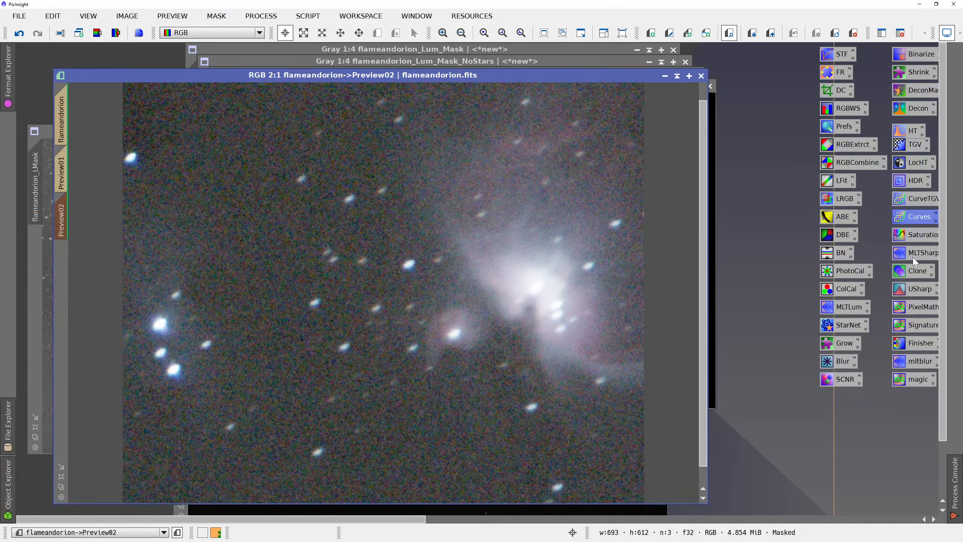
Open the saved MLTLum MultiscaleLinearTransform process and apply its luminance noise reduction to Preview02.
{"action": "left_click", "coordinate": [842, 309]}
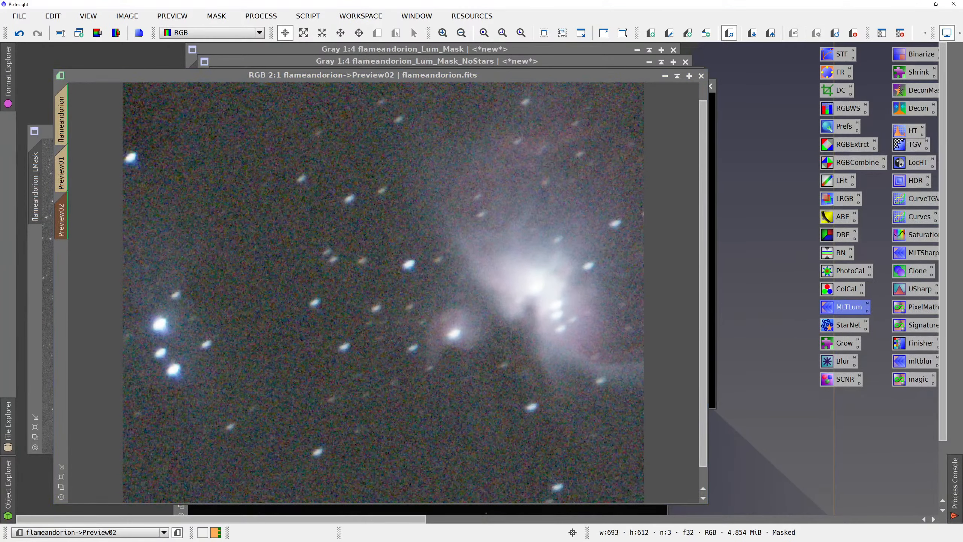
{"action": "left_click_drag", "start_coordinate": [293, 131], "coordinate": [675, 79]}
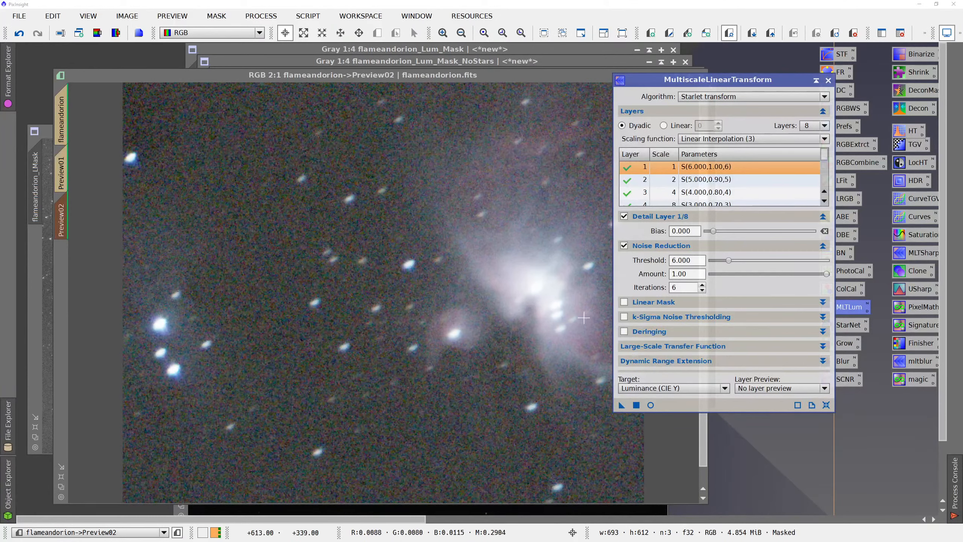
{"action": "left_click", "coordinate": [622, 405]}
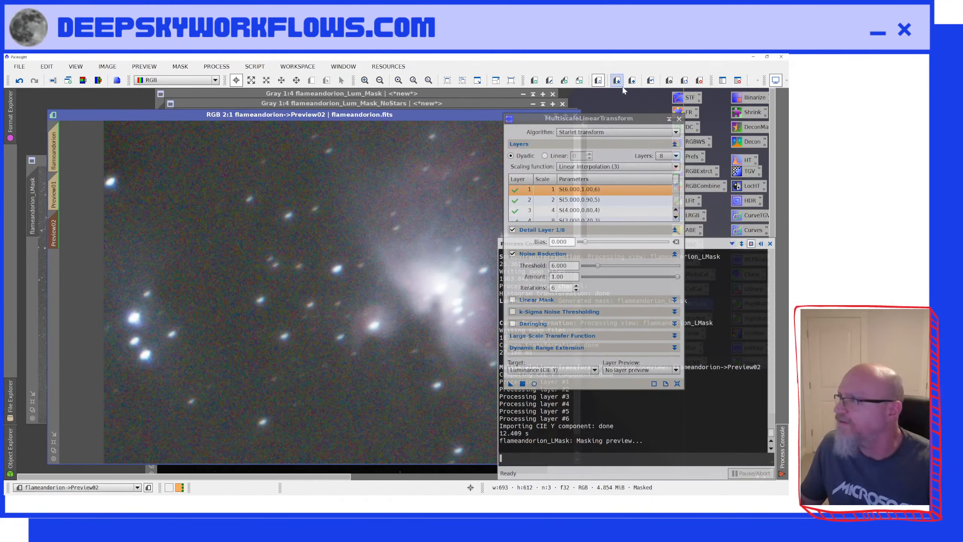
Compare Preview02 repeatedly before and after the noise reduction, examining the background grain and the nebula.
{"action": "left_click", "coordinate": [649, 81]}
{"action": "left_click", "coordinate": [650, 81]}
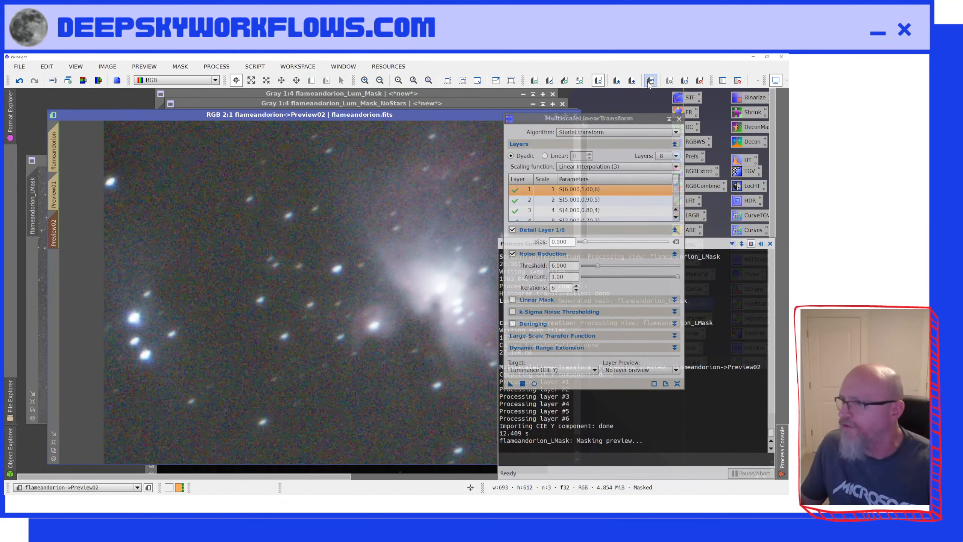
{"action": "left_click", "coordinate": [649, 81]}
{"action": "left_click", "coordinate": [649, 81]}
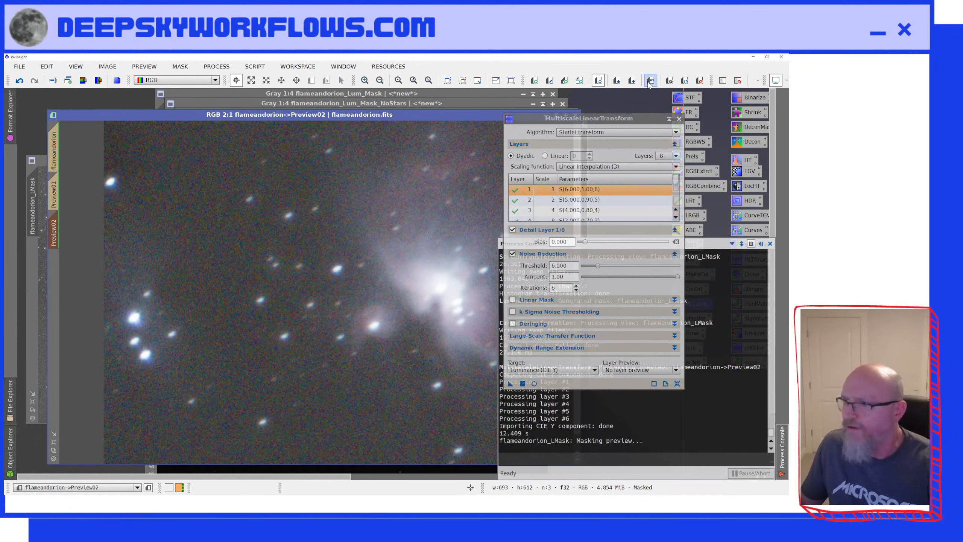
{"action": "left_click", "coordinate": [649, 81]}
{"action": "left_click", "coordinate": [649, 81]}
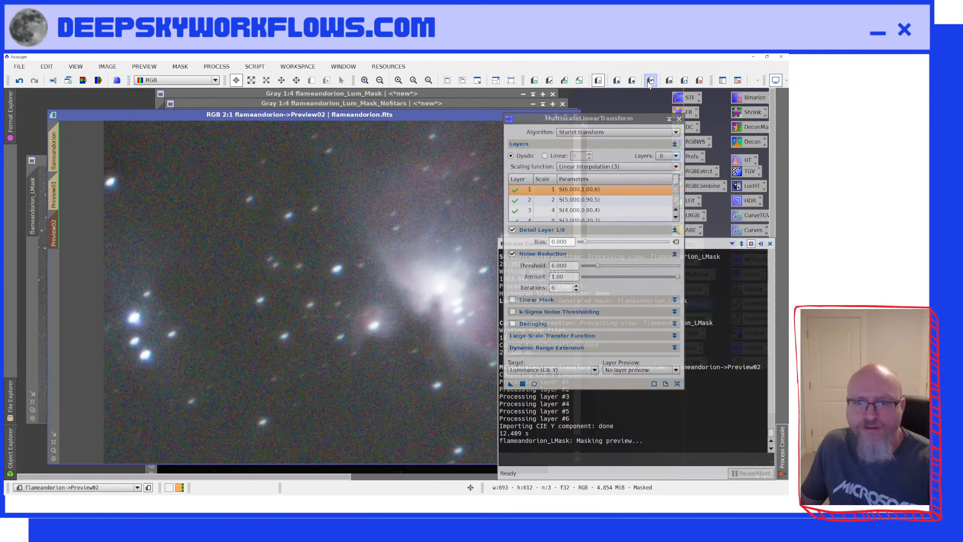
{"action": "left_click", "coordinate": [649, 82]}
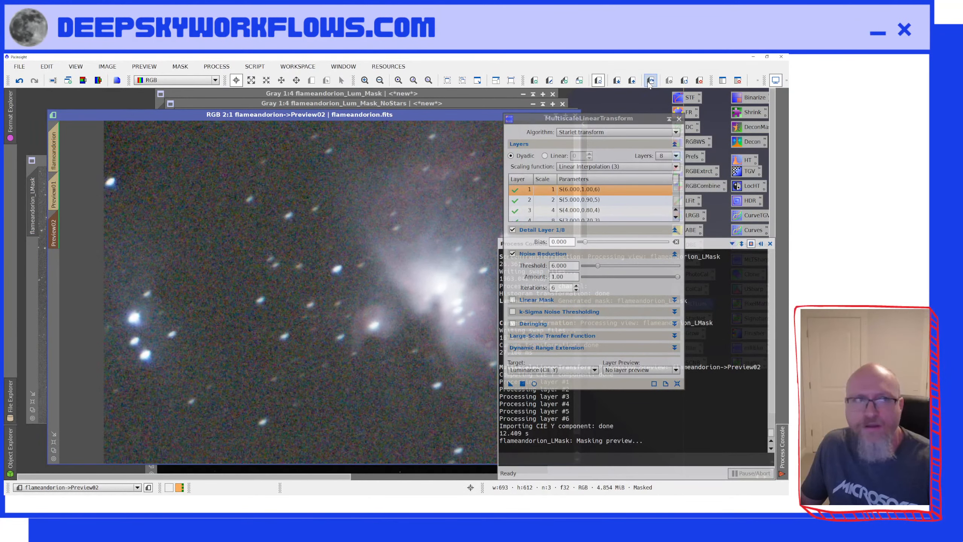
{"action": "left_click", "coordinate": [649, 82]}
{"action": "left_click", "coordinate": [650, 81]}
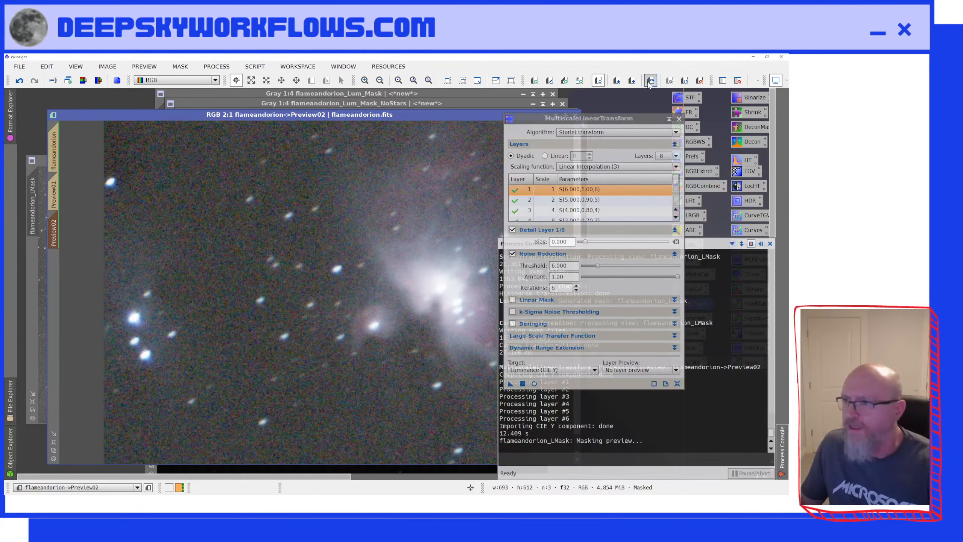
{"action": "left_click", "coordinate": [650, 82]}
{"action": "left_click", "coordinate": [649, 81]}
{"action": "left_click", "coordinate": [649, 82]}
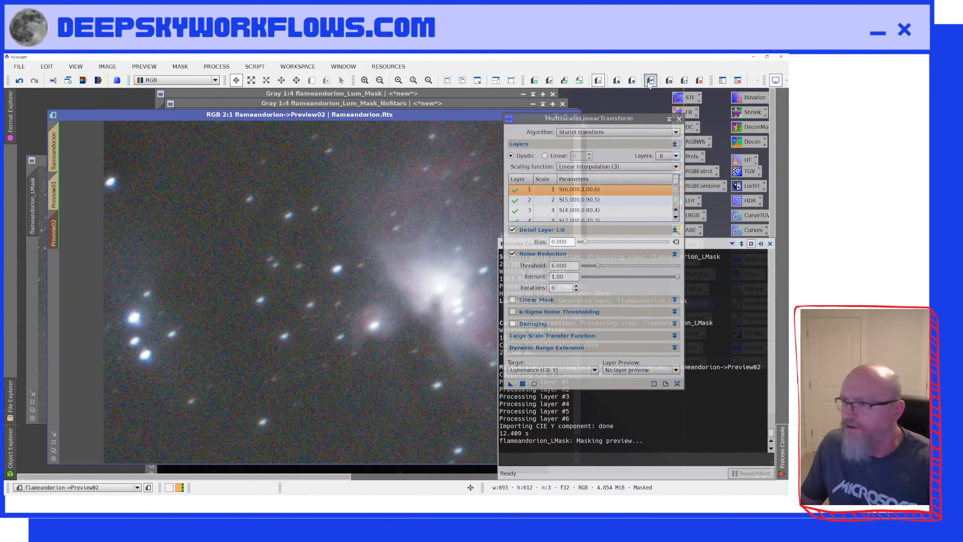
{"action": "right_click", "coordinate": [649, 85]}
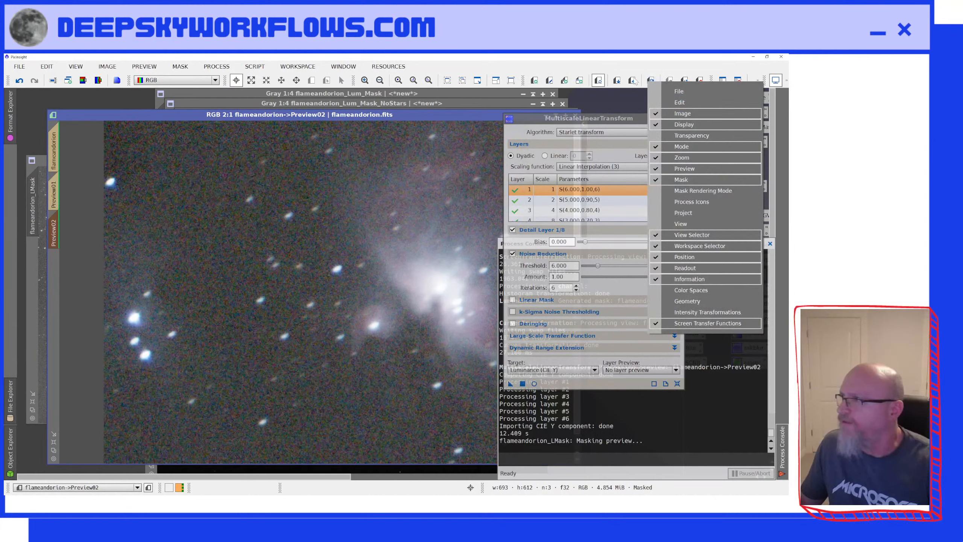
{"action": "left_click", "coordinate": [635, 57]}
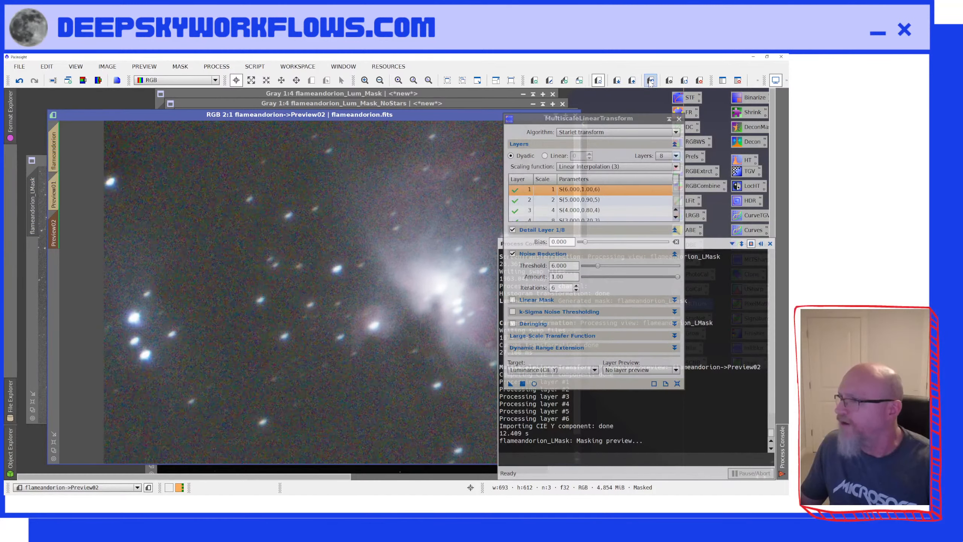
Lower the MultiscaleLinearTransform noise reduction amount to about 0.49 for layer 1, 0.44 for layer 2 and 0.42 for layer 3.
{"action": "left_click", "coordinate": [580, 189]}
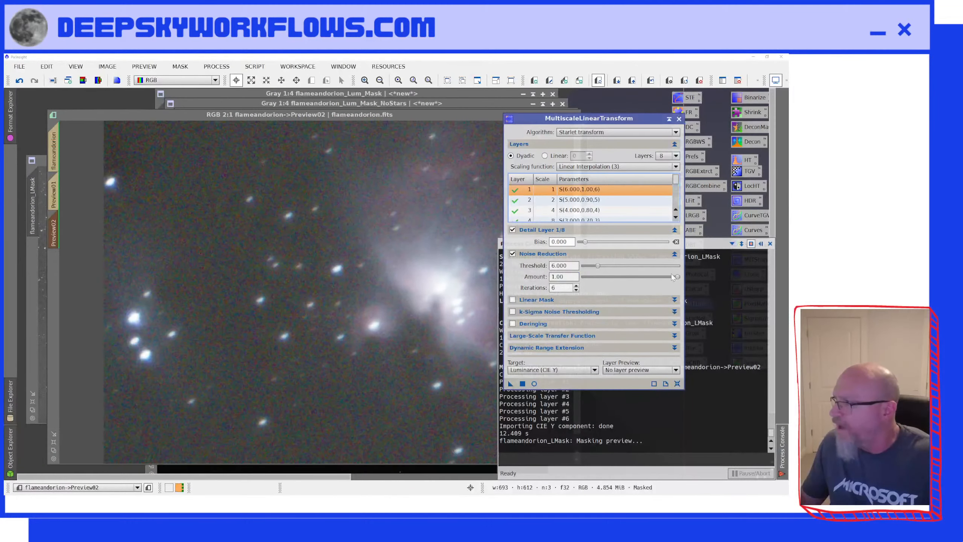
{"action": "left_click_drag", "start_coordinate": [707, 277], "coordinate": [630, 283]}
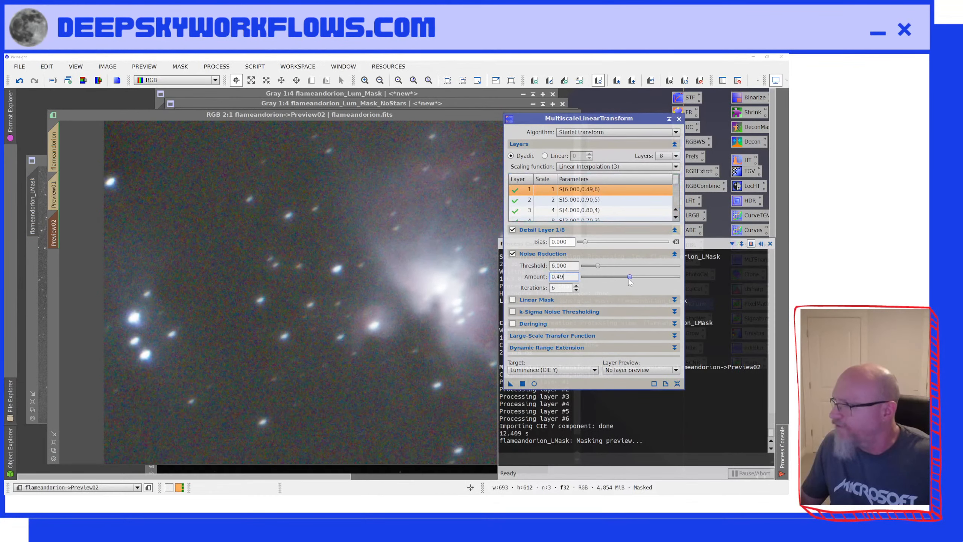
{"action": "left_click", "coordinate": [586, 199]}
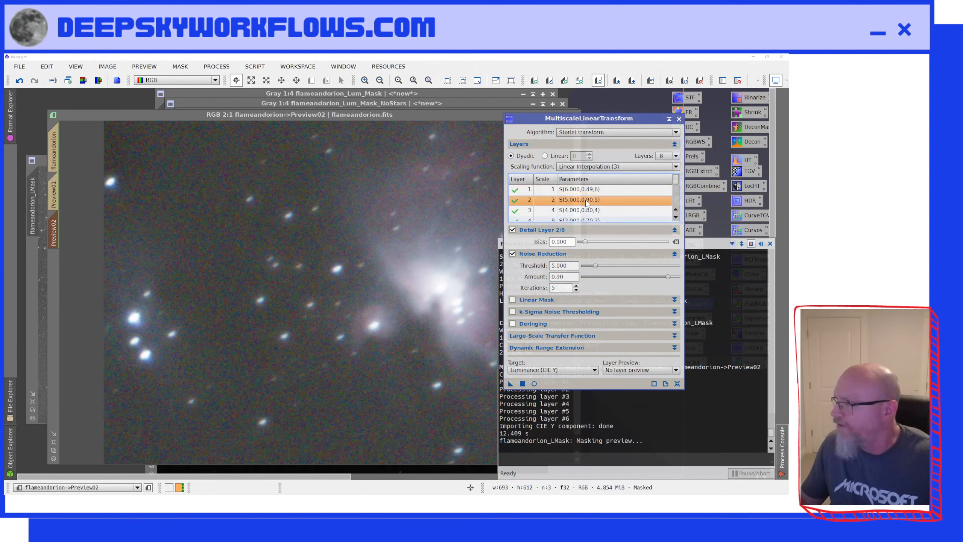
{"action": "left_click_drag", "start_coordinate": [668, 276], "coordinate": [656, 281]}
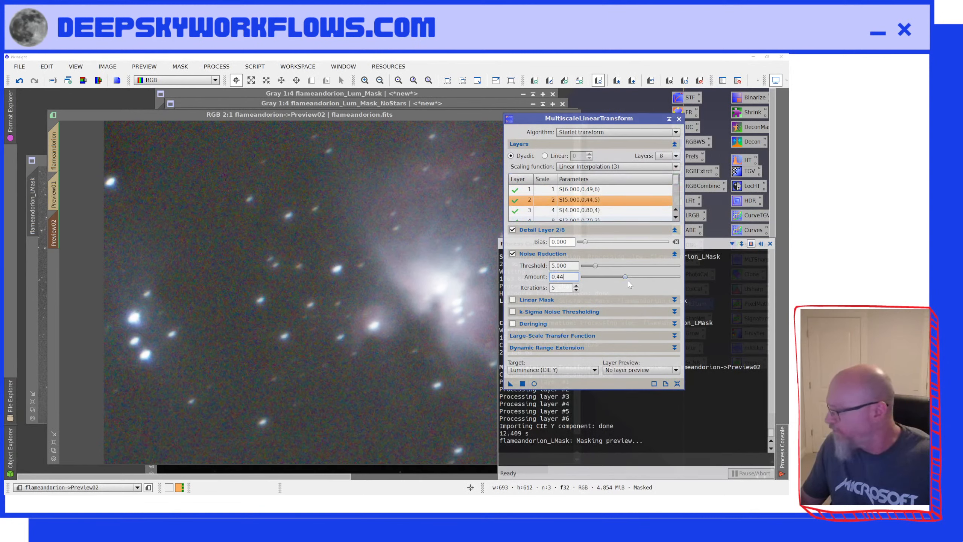
{"action": "left_click", "coordinate": [596, 211]}
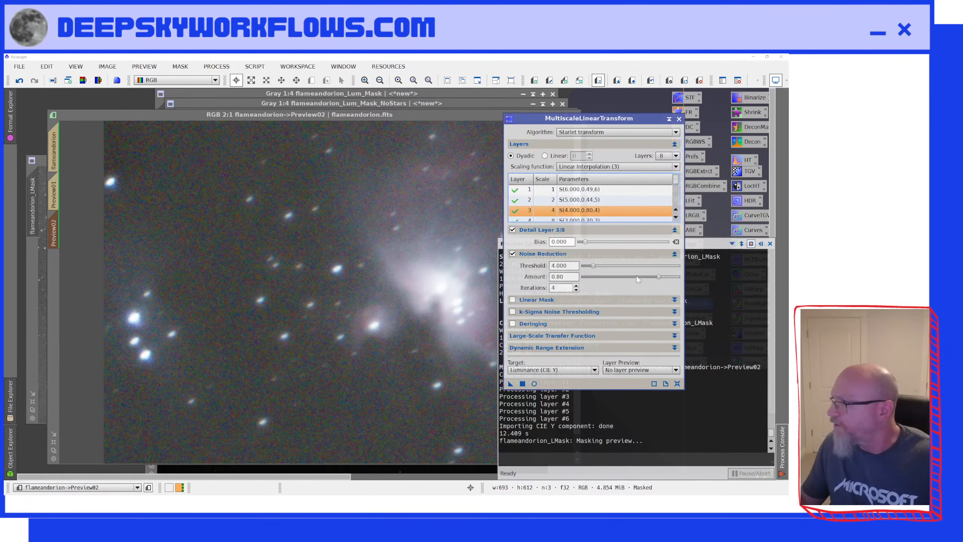
{"action": "left_click_drag", "start_coordinate": [660, 273], "coordinate": [629, 285]}
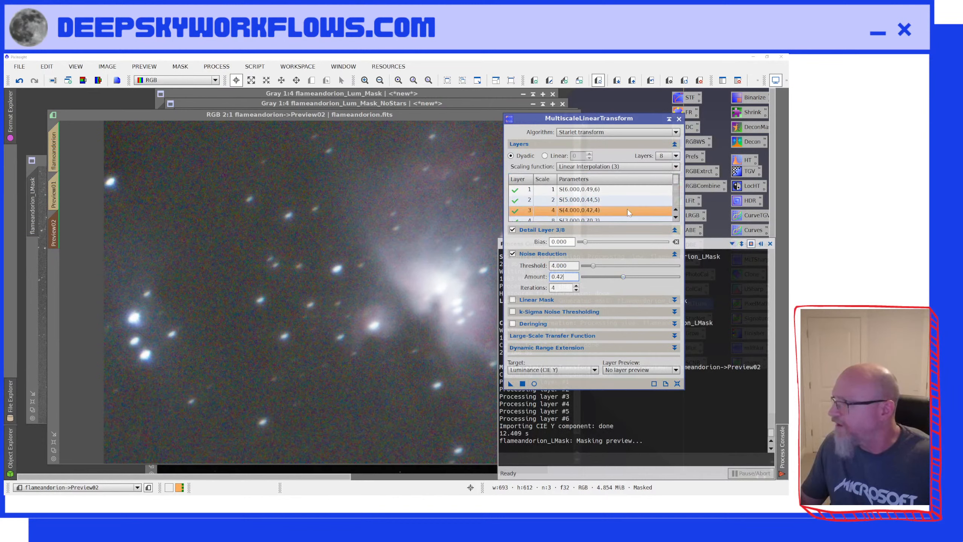
Lower the noise reduction amount to about 0.33 for layer 4 and 0.31 for layer 5.
{"action": "scroll", "coordinate": [669, 221], "scroll_direction": "down", "scroll_amount": 2}
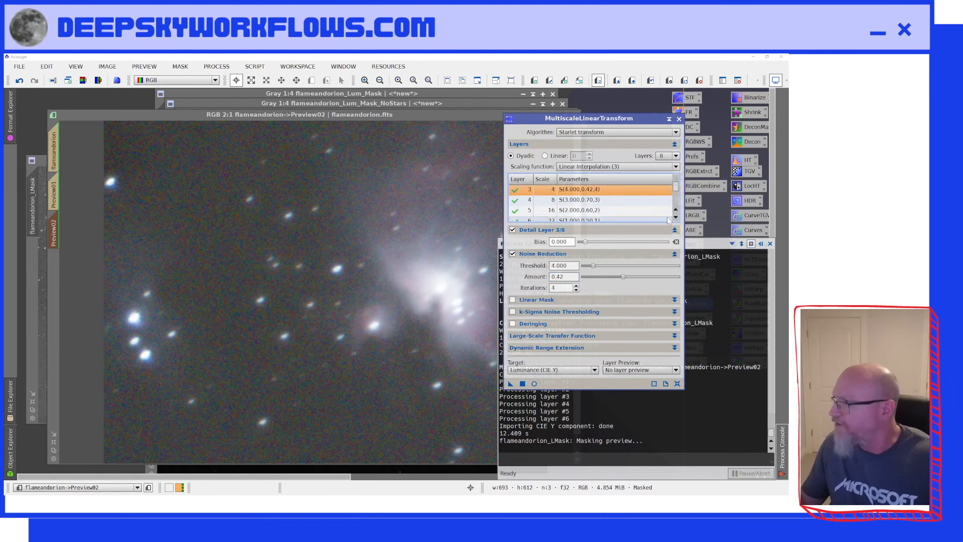
{"action": "left_click", "coordinate": [592, 201]}
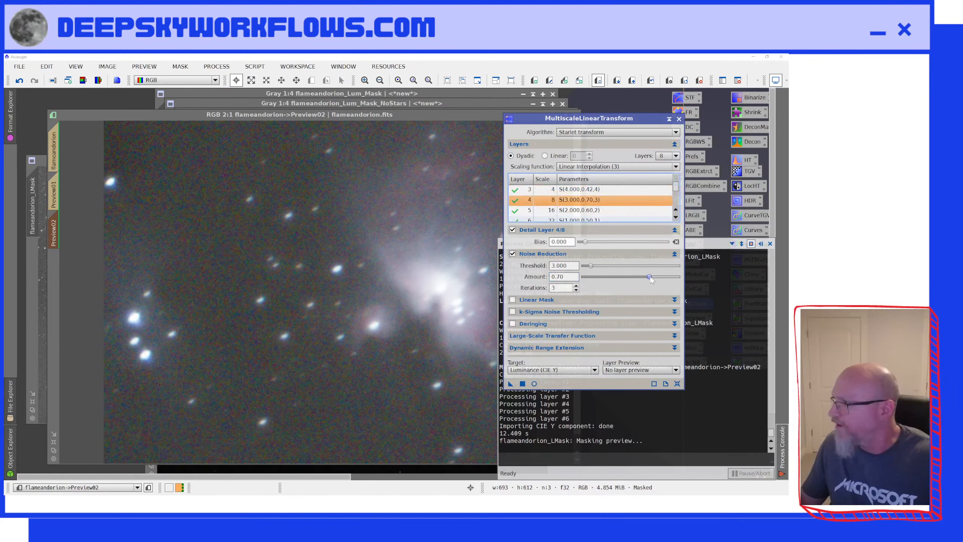
{"action": "left_click_drag", "start_coordinate": [651, 279], "coordinate": [645, 281]}
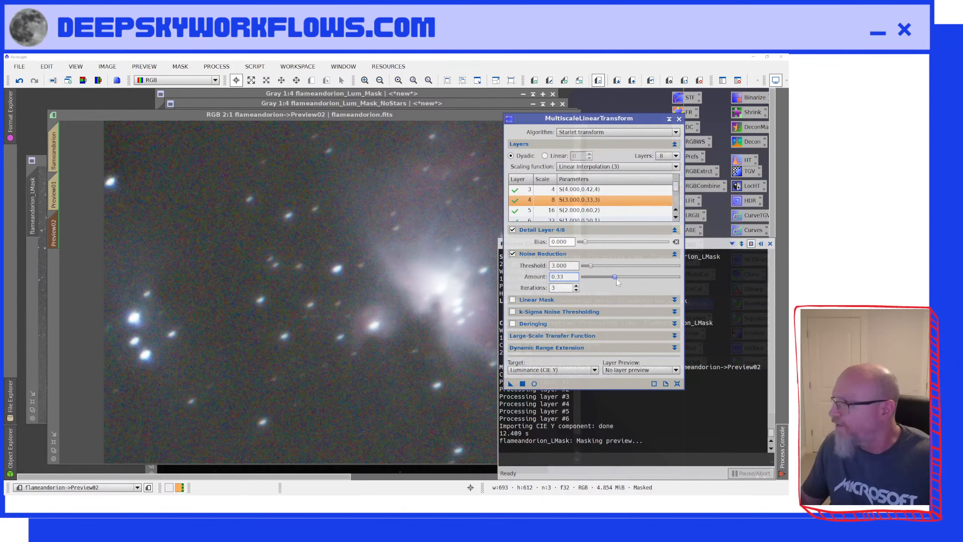
{"action": "left_click", "coordinate": [618, 211]}
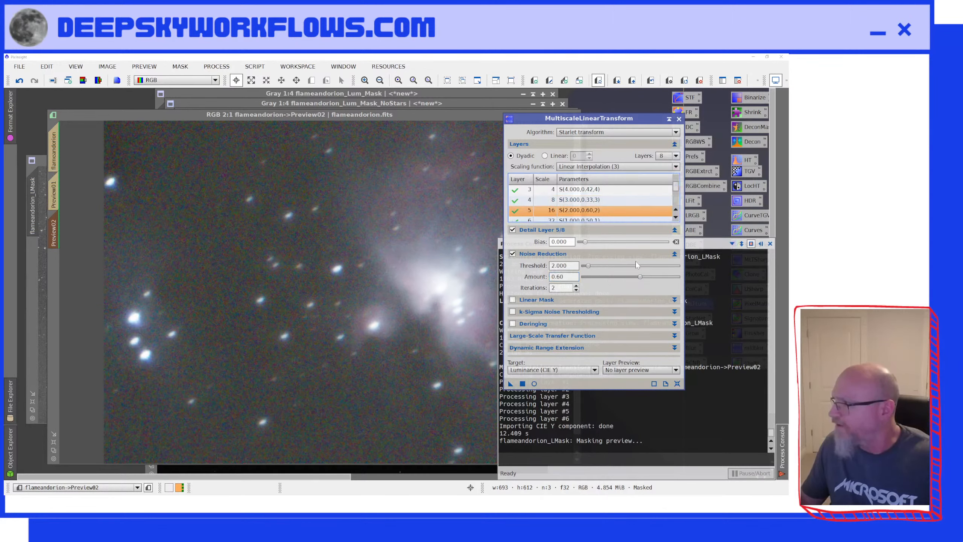
{"action": "left_click_drag", "start_coordinate": [640, 276], "coordinate": [614, 276]}
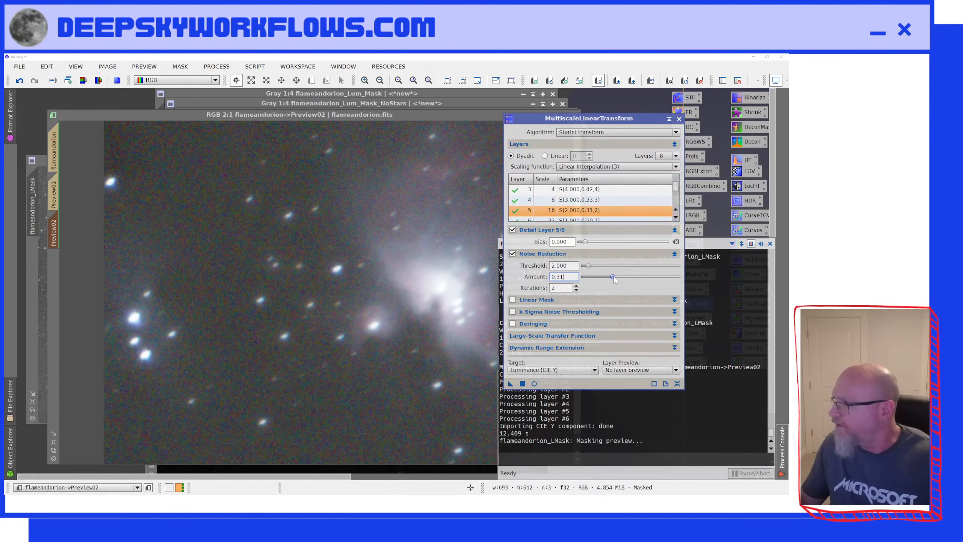
Lower layer 6's noise reduction amount to 0.30 and test the luminance noise reduction on Preview02, comparing it before and after.
{"action": "left_click", "coordinate": [676, 218]}
{"action": "left_click", "coordinate": [676, 218]}
{"action": "left_click", "coordinate": [598, 200]}
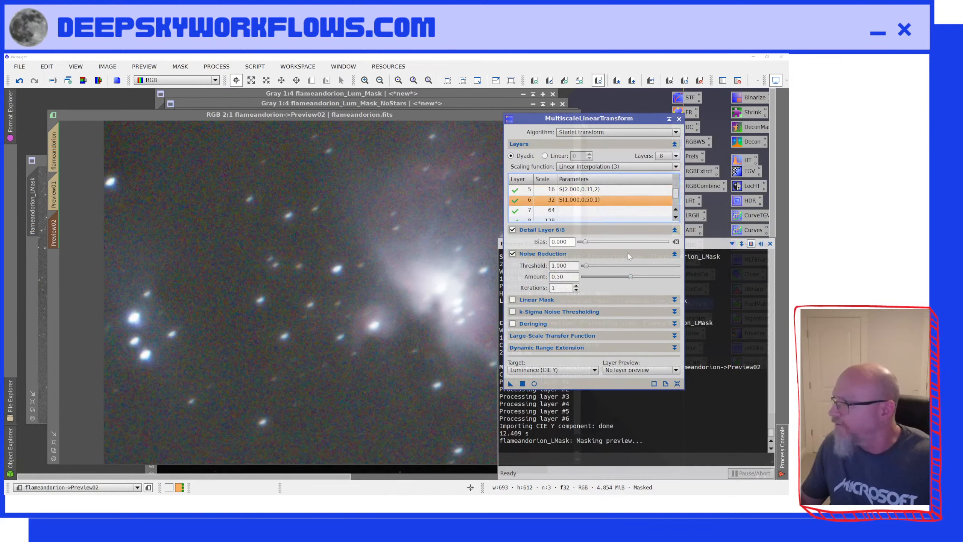
{"action": "left_click_drag", "start_coordinate": [630, 277], "coordinate": [612, 277]}
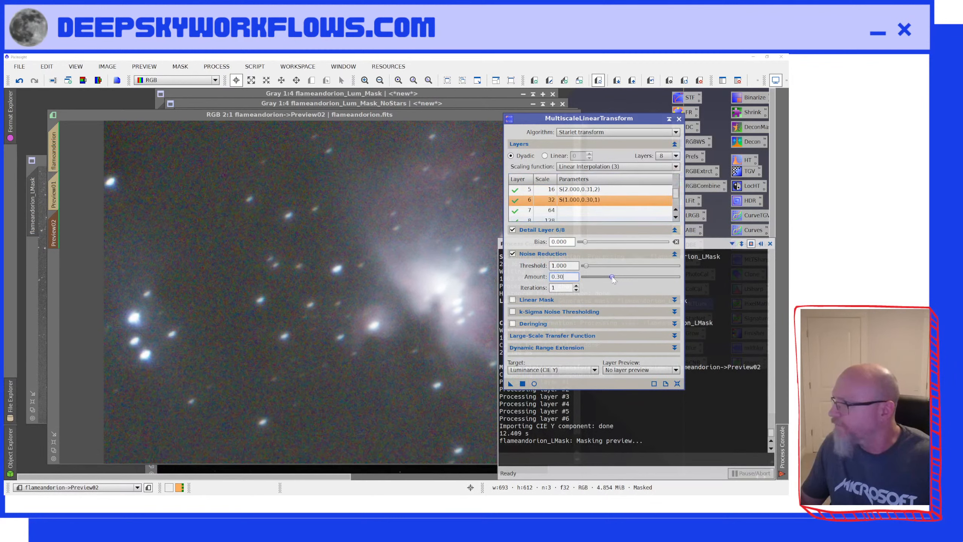
{"action": "left_click", "coordinate": [510, 383]}
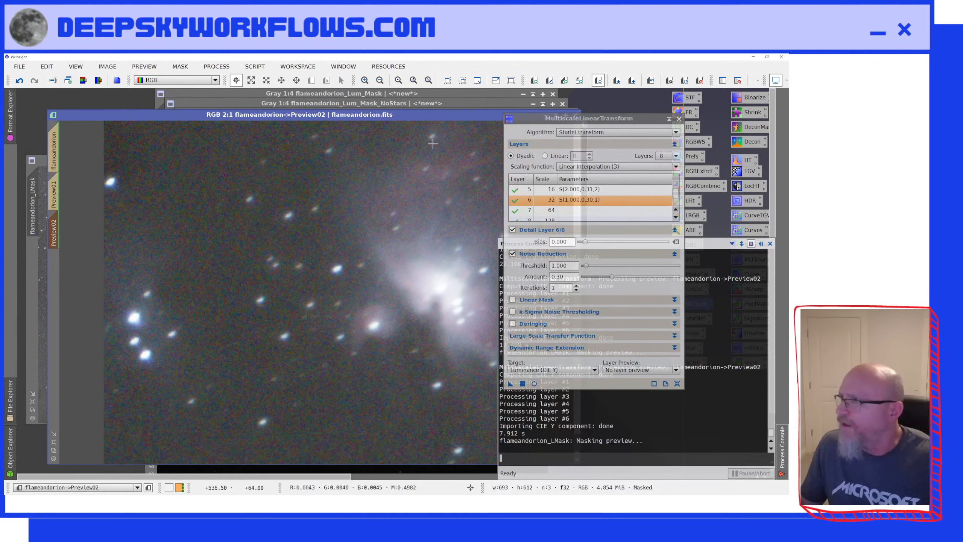
{"action": "left_click", "coordinate": [650, 81]}
{"action": "left_click", "coordinate": [651, 84]}
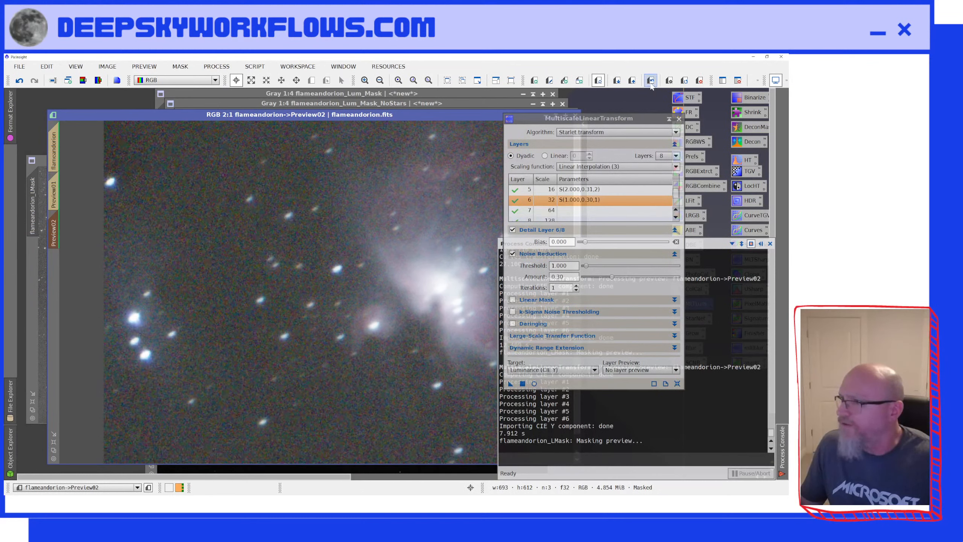
{"action": "left_click", "coordinate": [651, 83]}
{"action": "left_click", "coordinate": [651, 84]}
{"action": "left_click", "coordinate": [651, 84]}
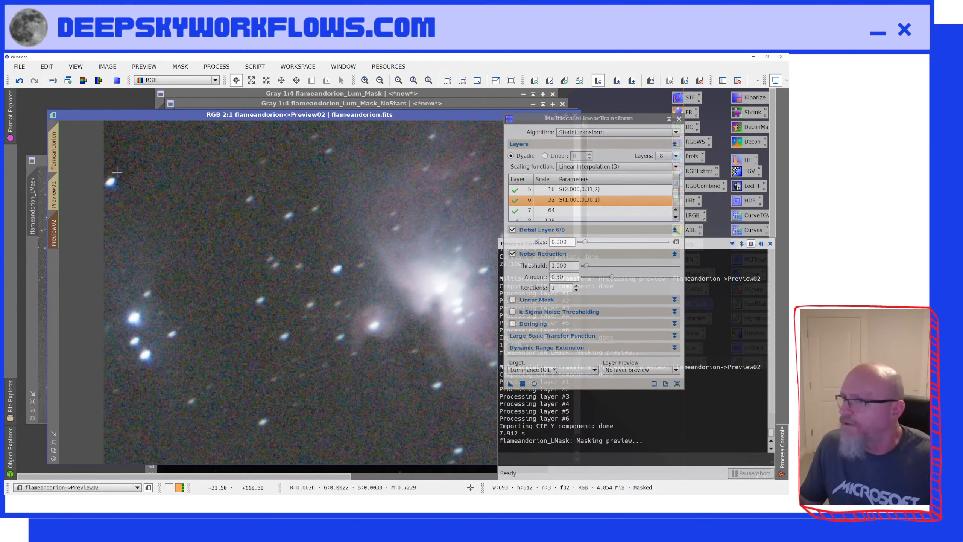
Apply the tuned luminance noise reduction to the full flameandorion image and return to Preview02.
{"action": "left_click", "coordinate": [54, 152]}
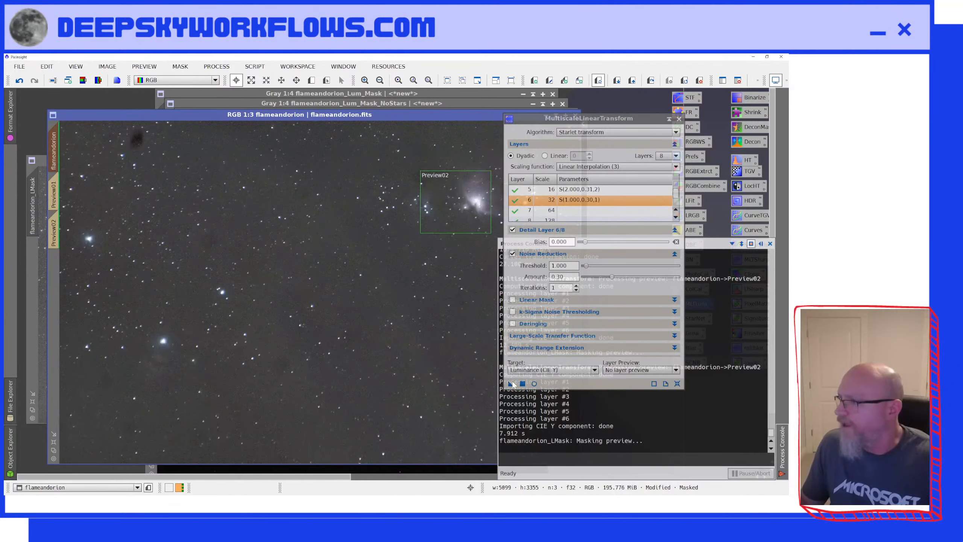
{"action": "left_click_drag", "start_coordinate": [509, 384], "coordinate": [356, 249]}
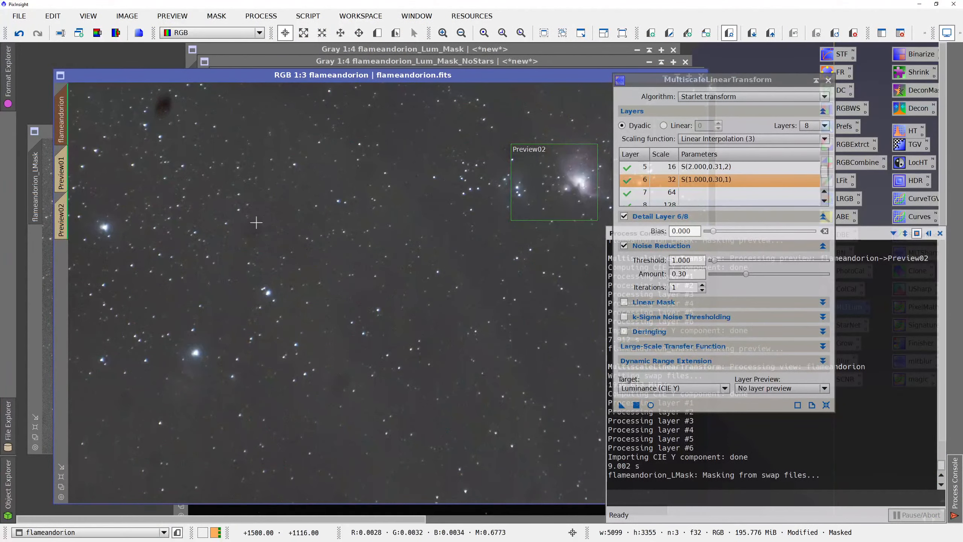
{"action": "left_click", "coordinate": [62, 216]}
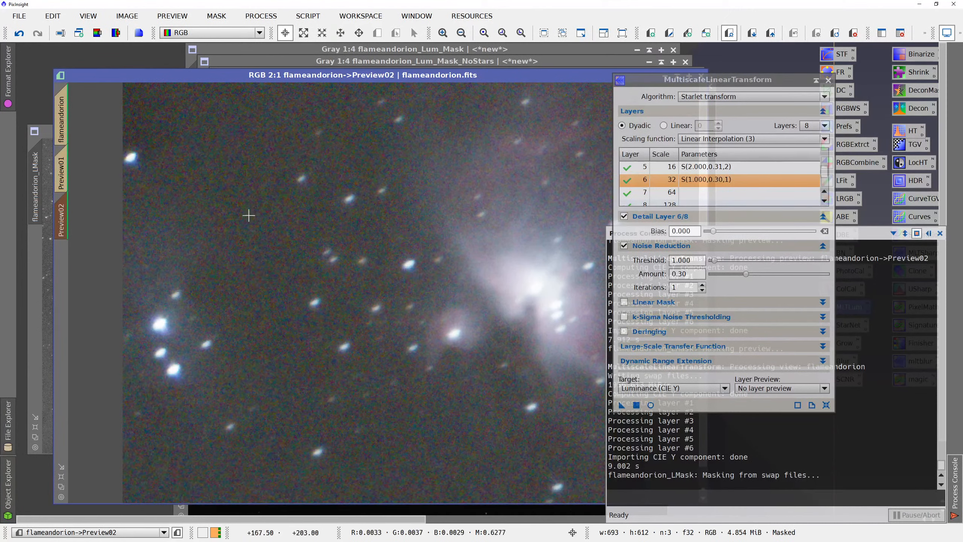
Switch the MultiscaleLinearTransform target to Chrominance (restore CIE Y) and apply it to Preview02.
{"action": "left_click", "coordinate": [724, 387]}
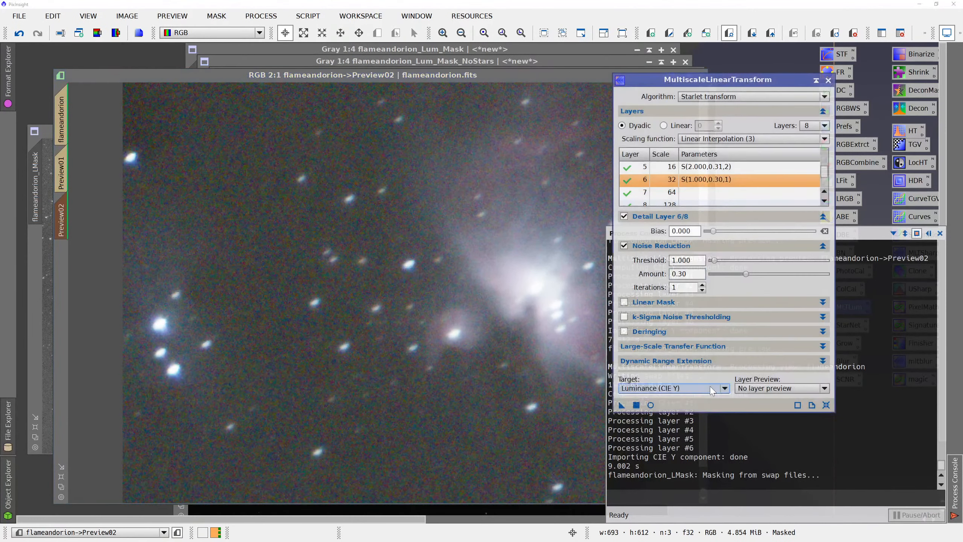
{"action": "left_click", "coordinate": [690, 416]}
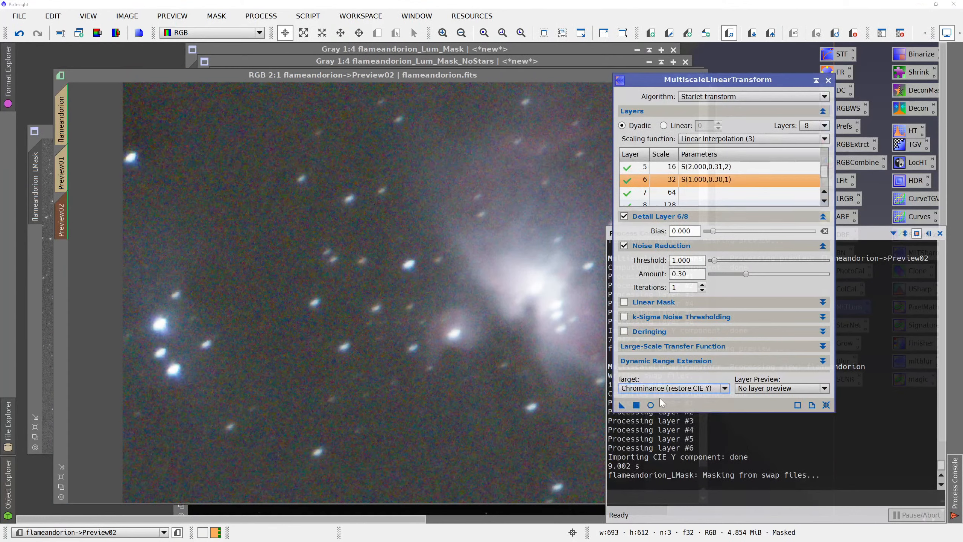
{"action": "left_click_drag", "start_coordinate": [622, 405], "coordinate": [415, 382]}
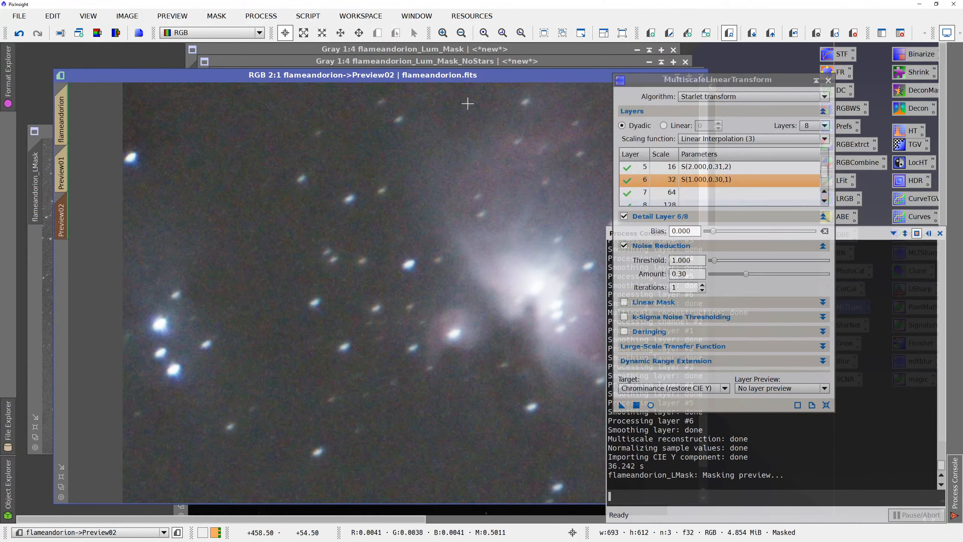
Clear the view of Preview02 and compare it repeatedly before and after the chrominance noise reduction, examining the color noise.
{"action": "left_click_drag", "start_coordinate": [503, 75], "coordinate": [588, 62]}
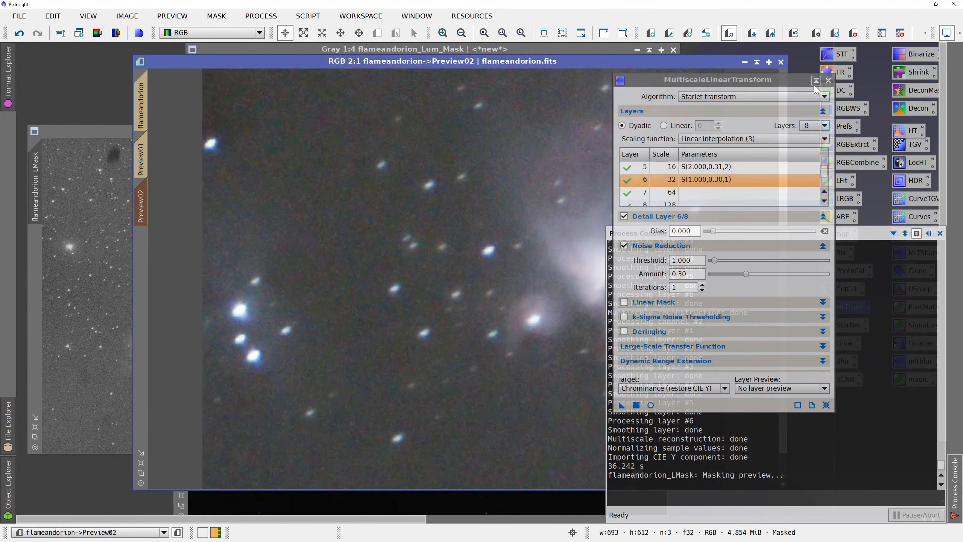
{"action": "left_click", "coordinate": [828, 80]}
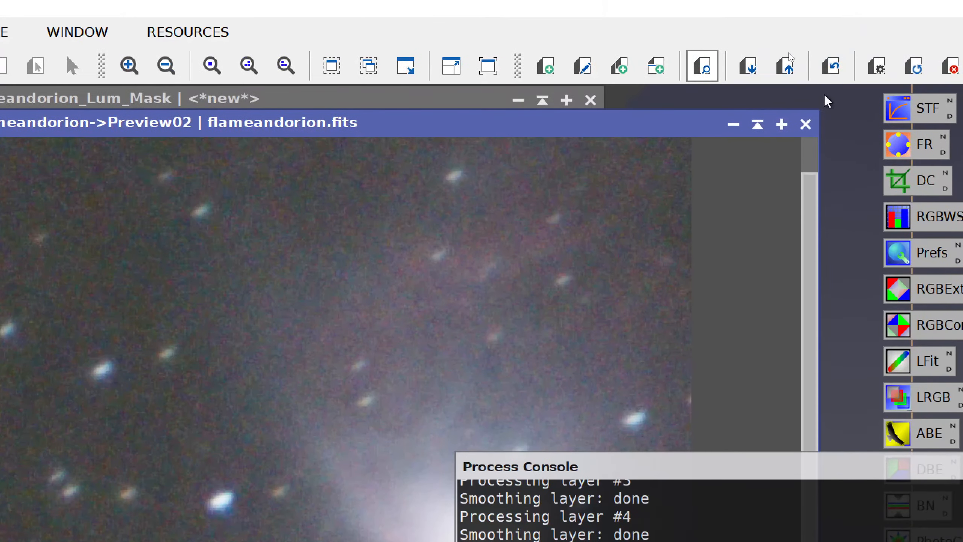
{"action": "left_click", "coordinate": [831, 67]}
{"action": "left_click", "coordinate": [831, 60]}
{"action": "left_click", "coordinate": [831, 61]}
{"action": "left_click", "coordinate": [830, 60]}
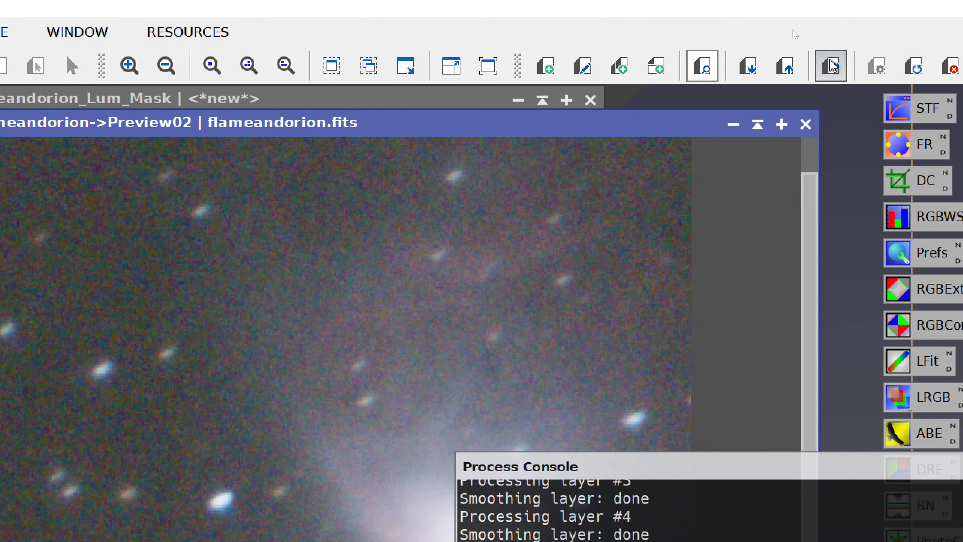
{"action": "left_click", "coordinate": [831, 62]}
{"action": "left_click", "coordinate": [831, 61]}
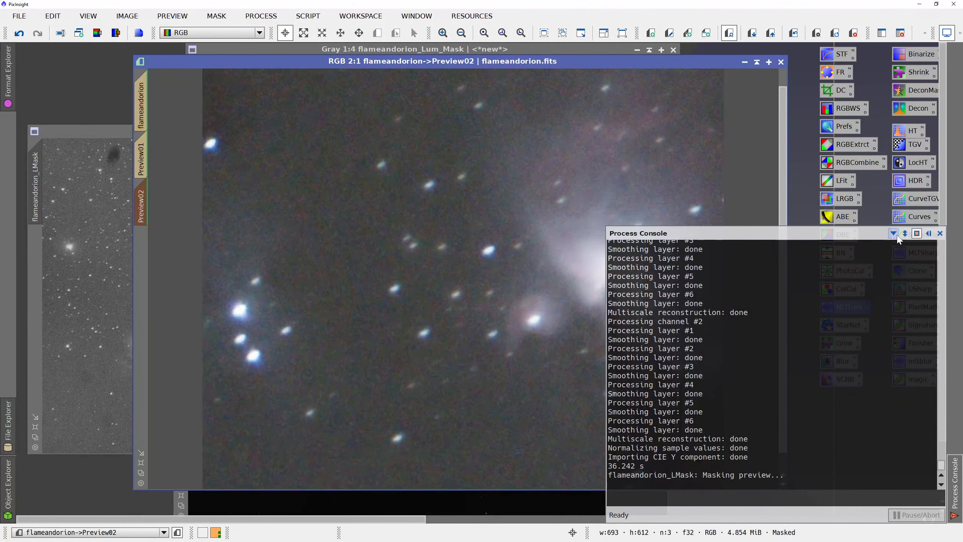
Reopen the saved MLTLum process and lower the noise reduction amount to 0.50 for layer 1, 0.47 for layer 2 and 0.40 for layer 3.
{"action": "left_click", "coordinate": [940, 234]}
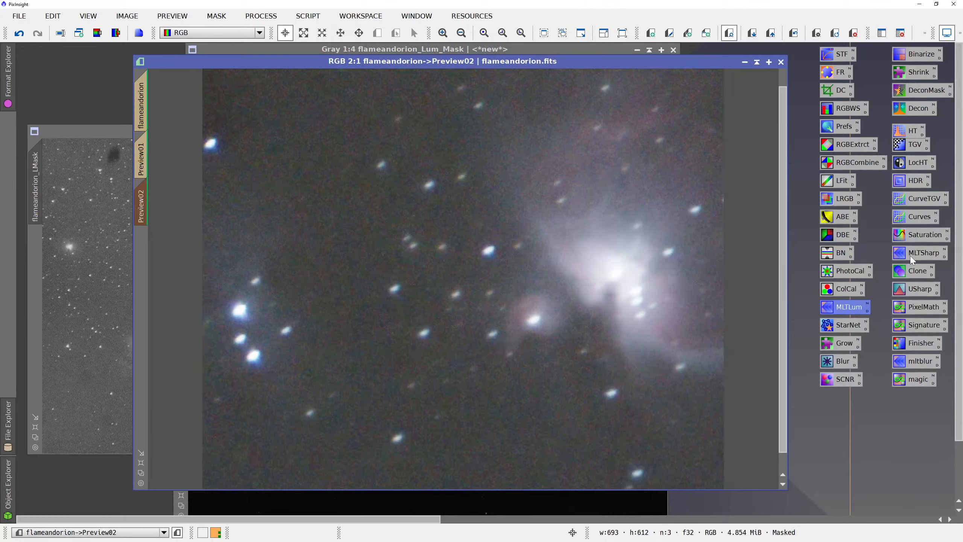
{"action": "double_click", "coordinate": [849, 307]}
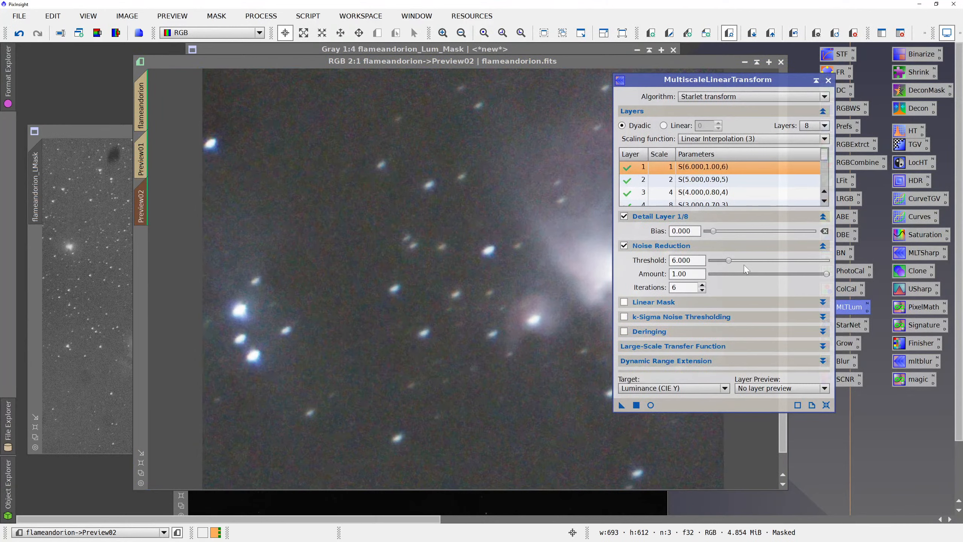
{"action": "left_click_drag", "start_coordinate": [817, 276], "coordinate": [770, 277]}
{"action": "left_click", "coordinate": [730, 182]}
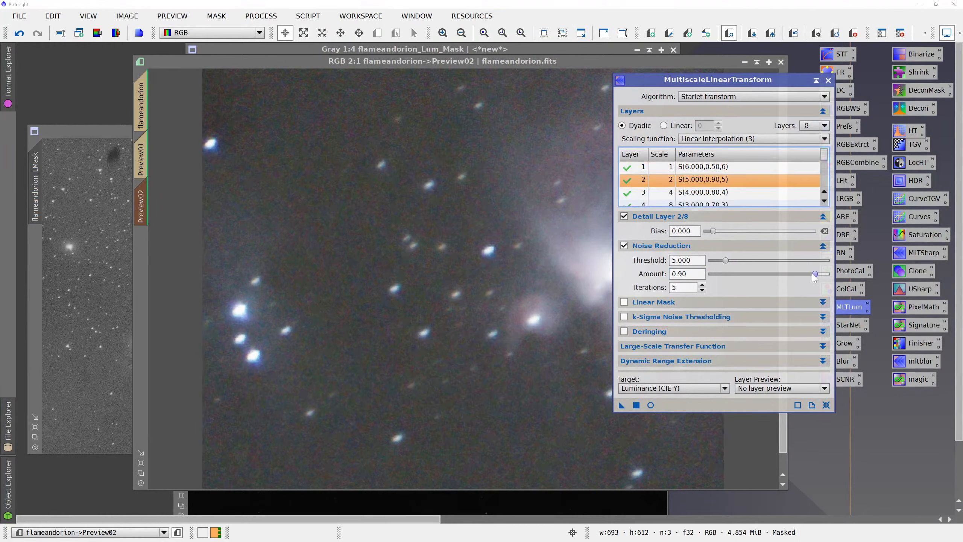
{"action": "left_click_drag", "start_coordinate": [813, 276], "coordinate": [757, 277]}
{"action": "left_click", "coordinate": [719, 192]}
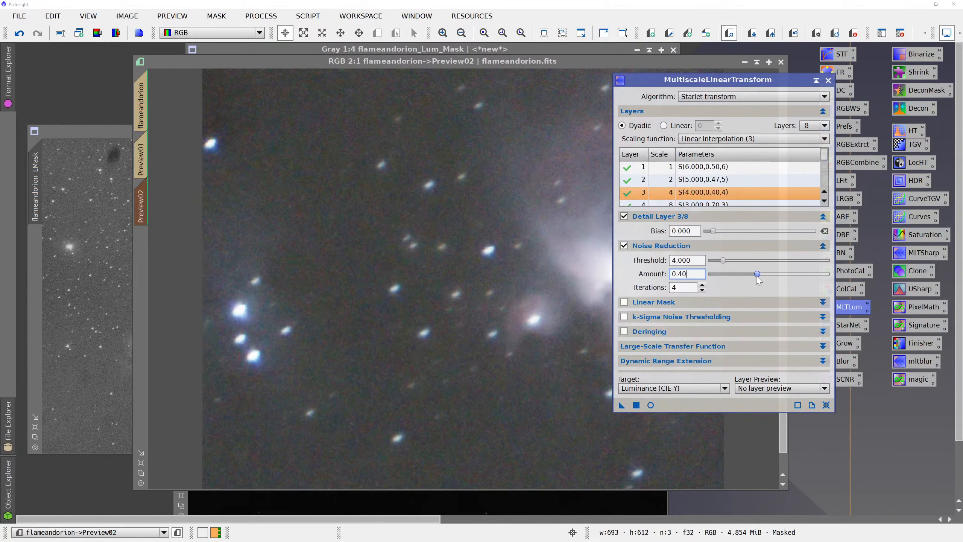
Lower the noise reduction amount to 0.35 for layer 4, 0.31 for layer 5 and 0.25 for layer 6.
{"action": "left_click", "coordinate": [823, 200]}
{"action": "left_click", "coordinate": [824, 201]}
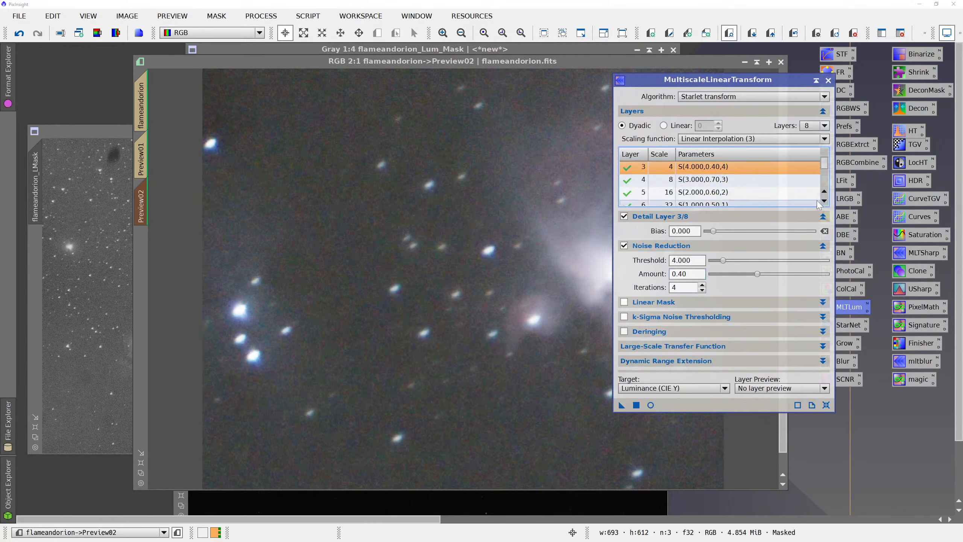
{"action": "left_click", "coordinate": [723, 180]}
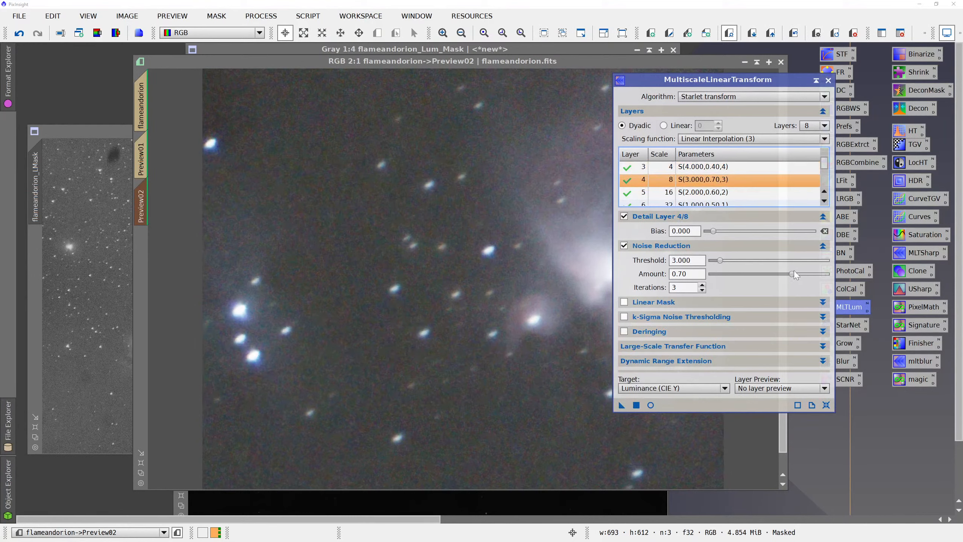
{"action": "left_click_drag", "start_coordinate": [795, 275], "coordinate": [749, 278]}
{"action": "left_click", "coordinate": [720, 193]}
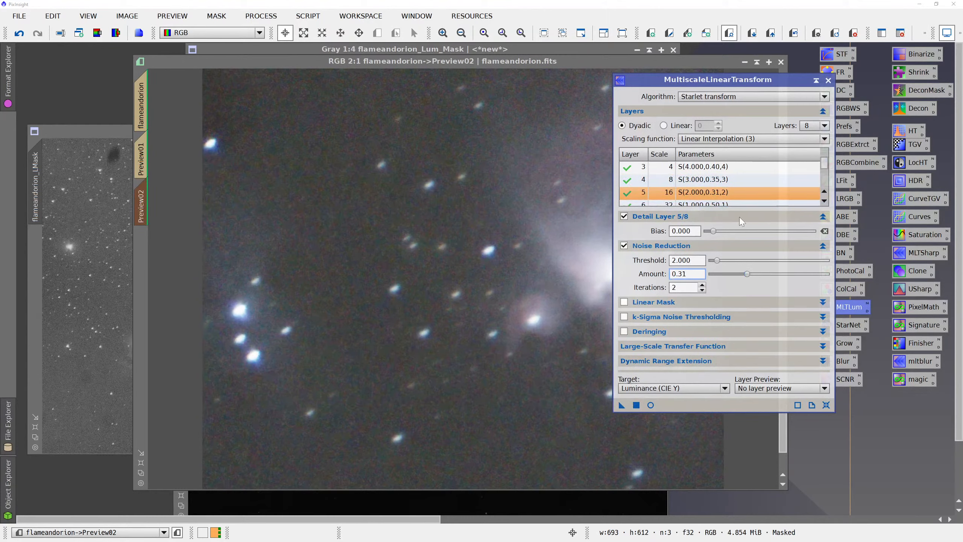
{"action": "scroll", "coordinate": [731, 189], "scroll_direction": "down", "scroll_amount": 2}
{"action": "left_click", "coordinate": [729, 184]}
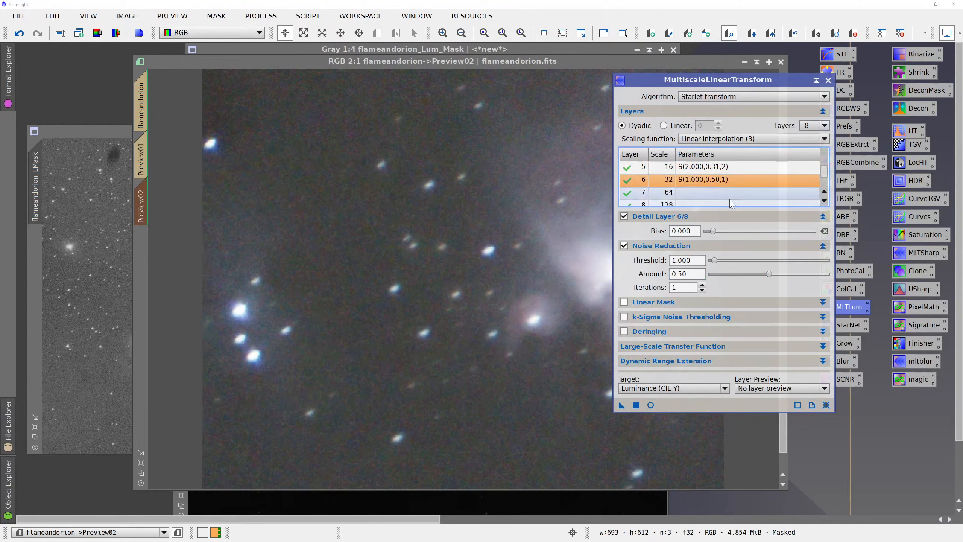
{"action": "left_click_drag", "start_coordinate": [770, 277], "coordinate": [743, 275]}
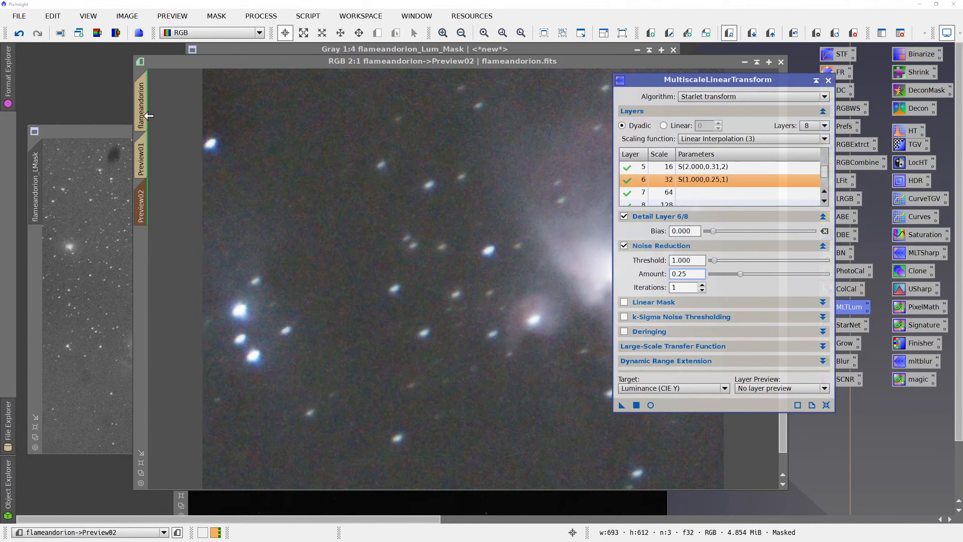
Apply the MultiscaleLinearTransform with the Luminance (CIE Y) target to the full flameandorion image and close the process.
{"action": "left_click", "coordinate": [148, 116]}
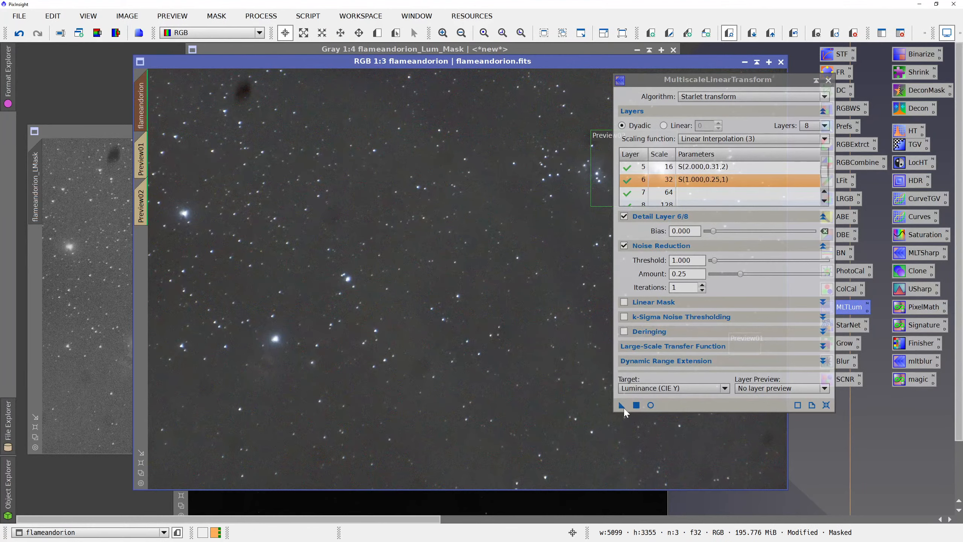
{"action": "left_click_drag", "start_coordinate": [623, 405], "coordinate": [529, 346]}
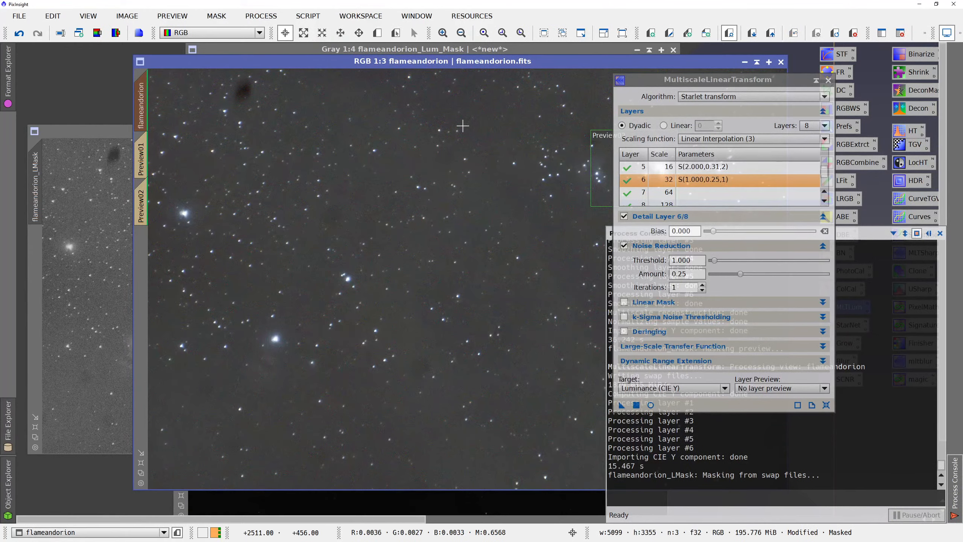
{"action": "left_click_drag", "start_coordinate": [429, 64], "coordinate": [333, 76]}
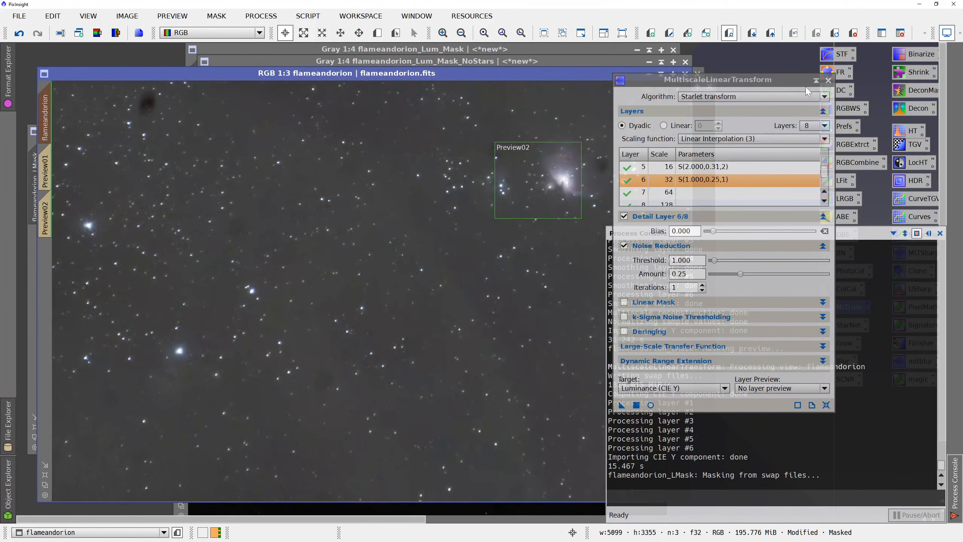
{"action": "left_click", "coordinate": [827, 81]}
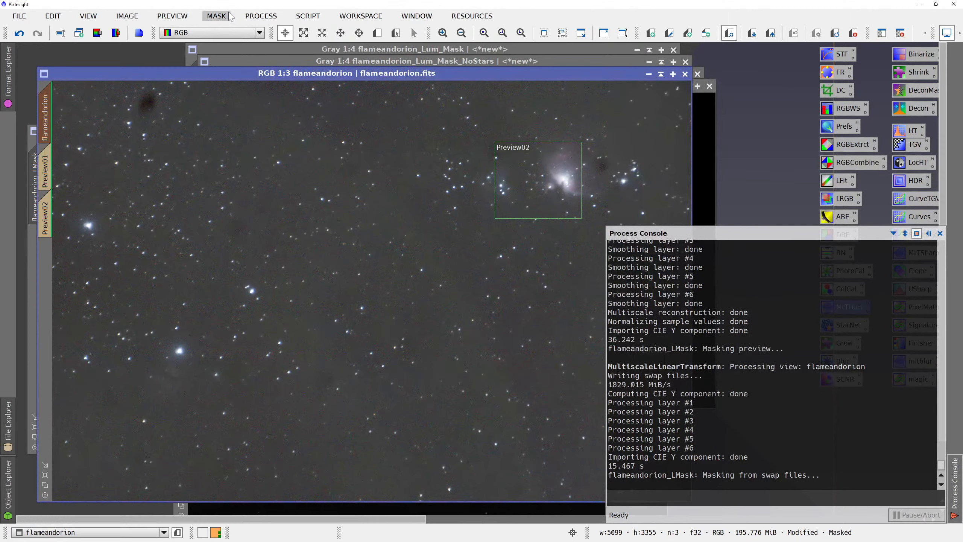
{"action": "left_click", "coordinate": [307, 16]}
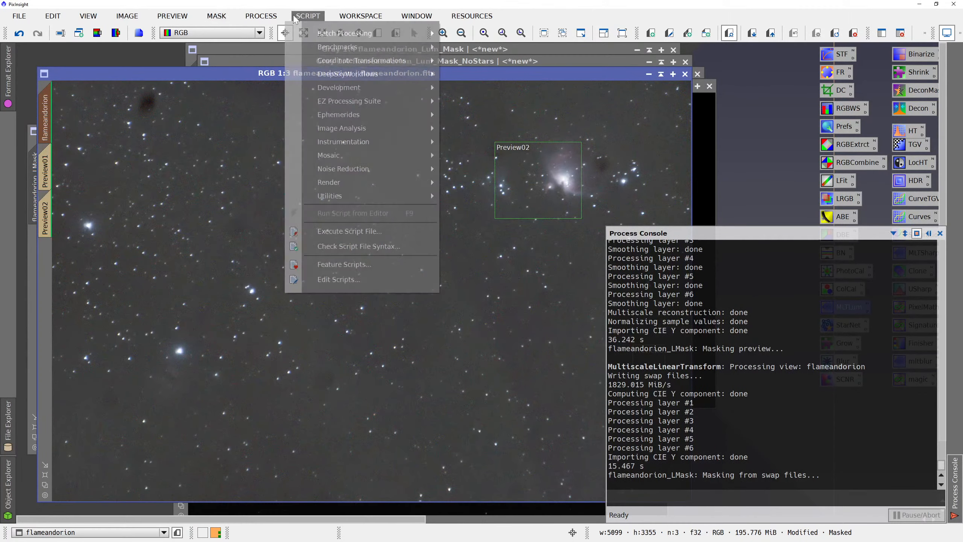
{"action": "mouse_move", "coordinate": [344, 106]}
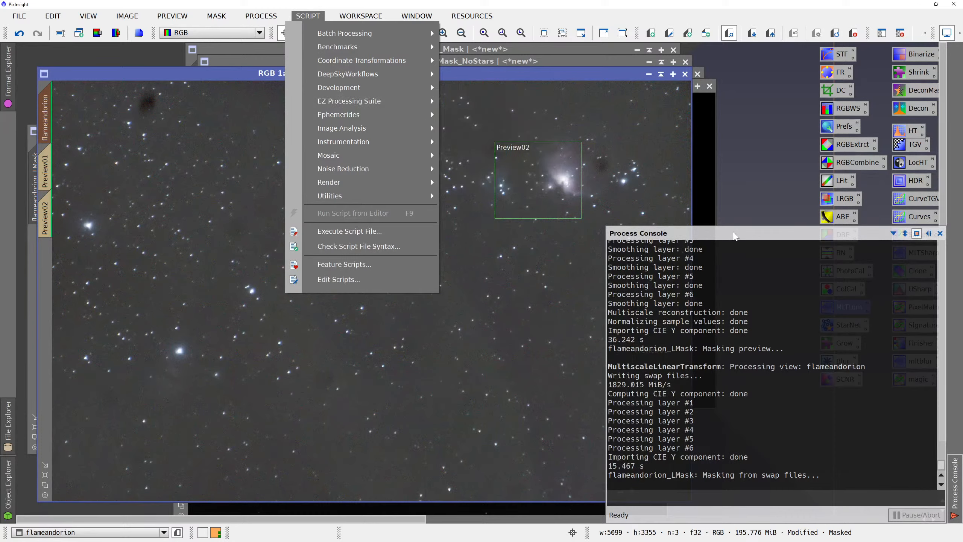
{"action": "left_click", "coordinate": [734, 234]}
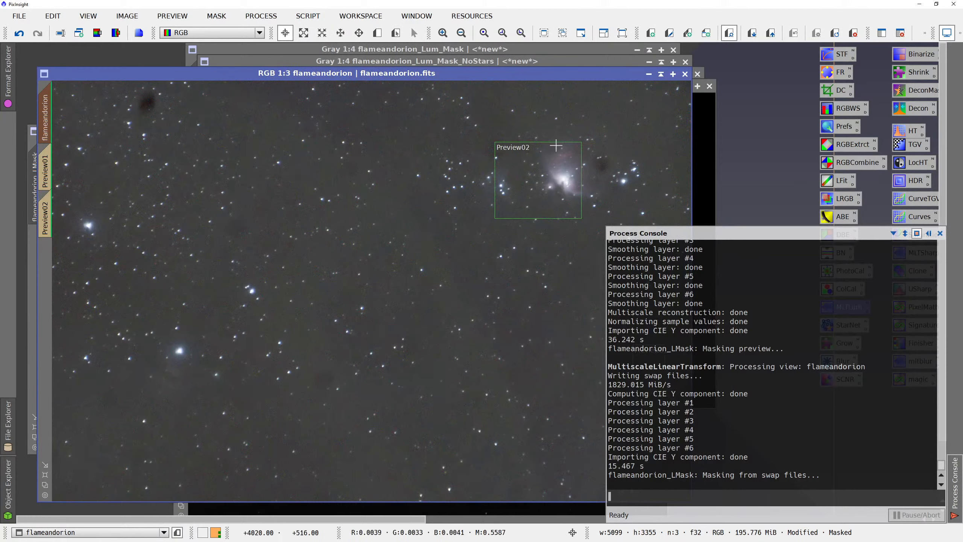
{"action": "left_click", "coordinate": [960, 35]}
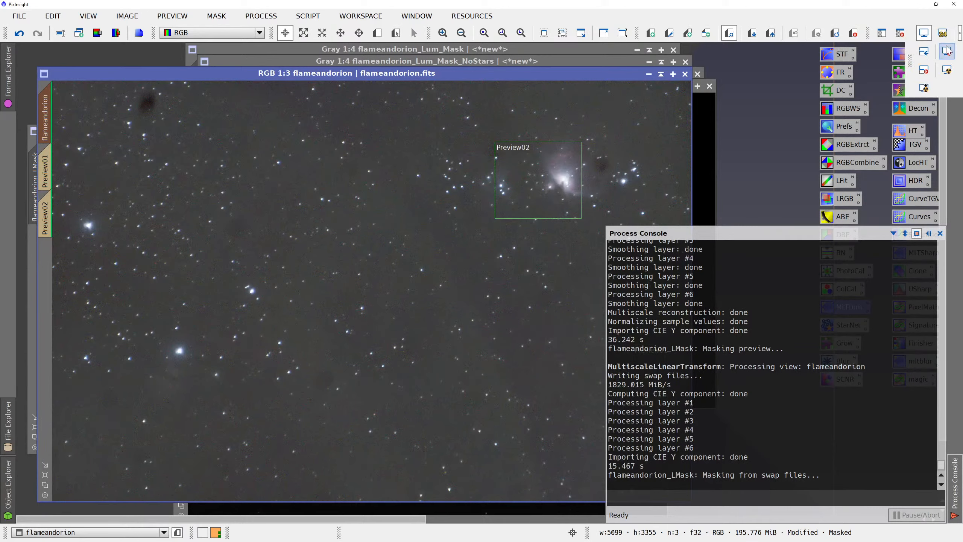
{"action": "left_click", "coordinate": [947, 72]}
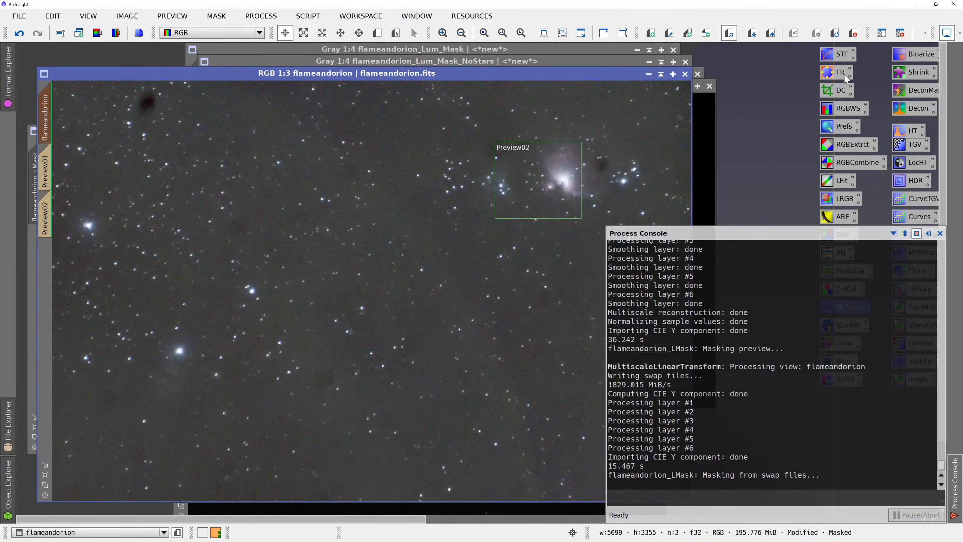
Open the ScreenTransferFunction, close the Process Console and move the transfer function window clear of the process icons.
{"action": "left_click", "coordinate": [841, 54]}
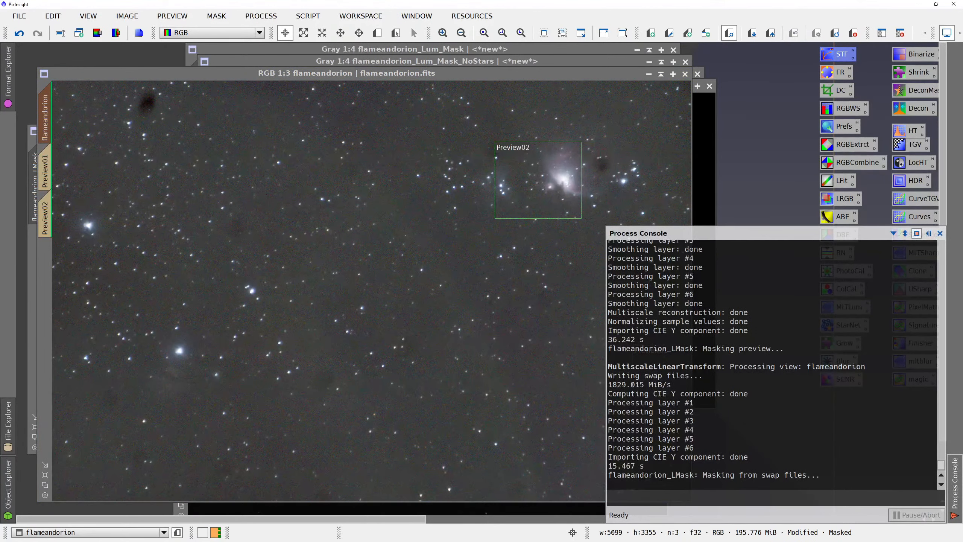
{"action": "left_click_drag", "start_coordinate": [0, 134], "coordinate": [859, 69]}
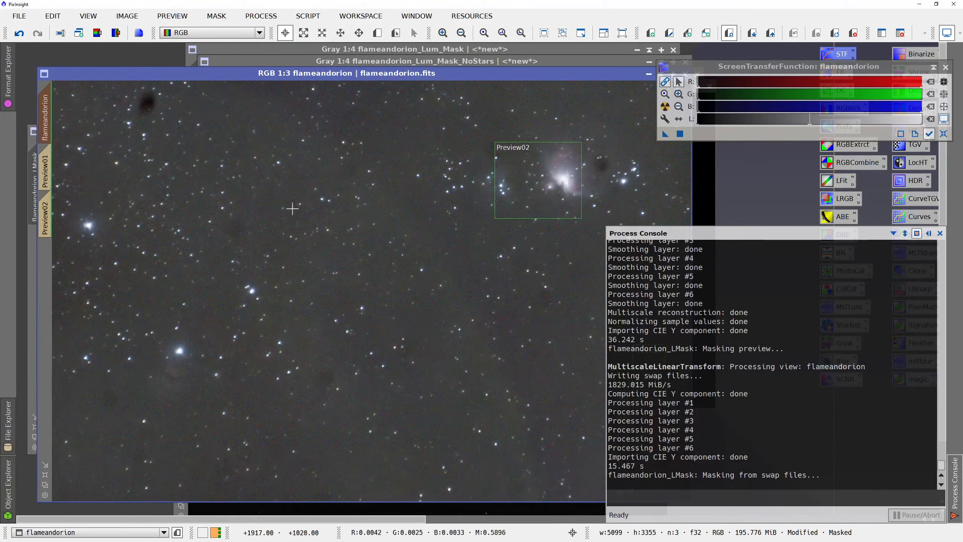
{"action": "left_click", "coordinate": [894, 234]}
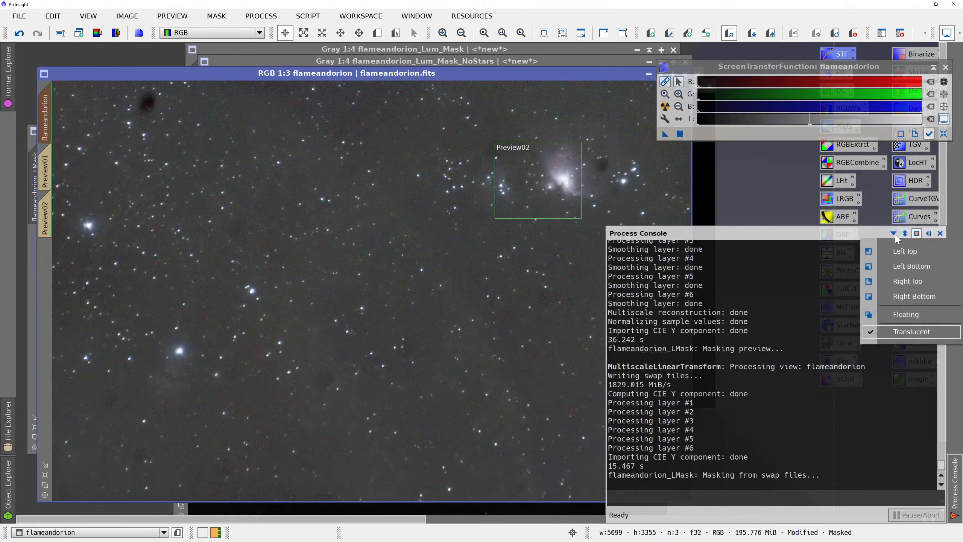
{"action": "left_click", "coordinate": [940, 234]}
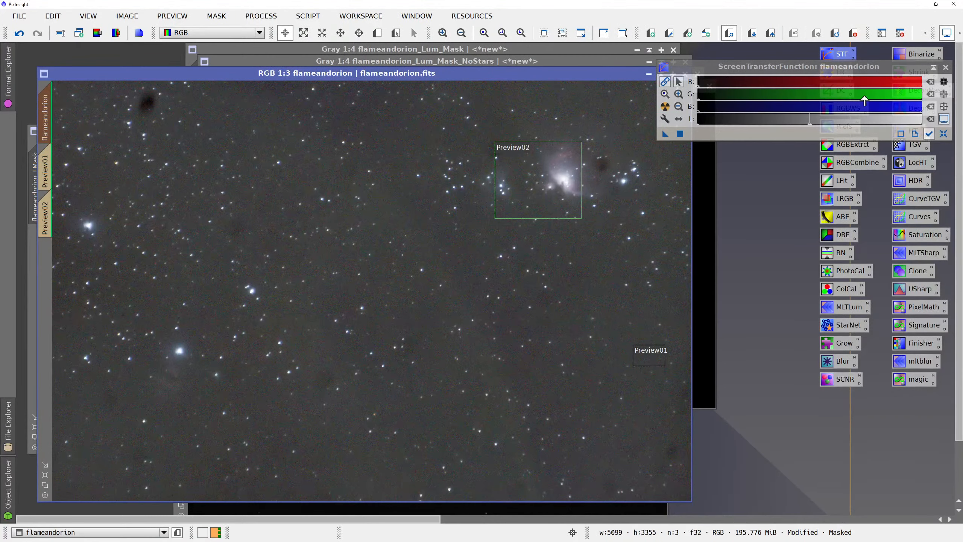
{"action": "left_click_drag", "start_coordinate": [863, 74], "coordinate": [781, 164]}
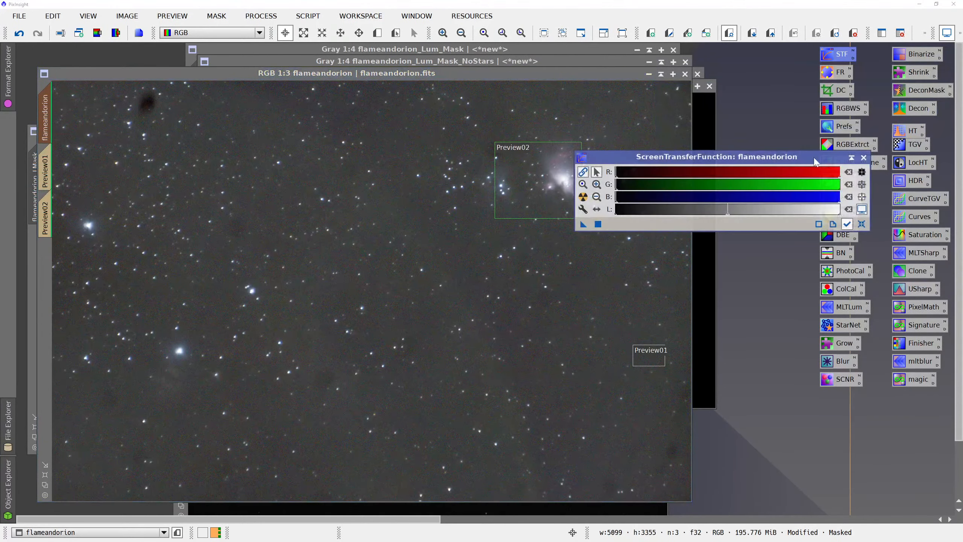
Open HistogramTransformation beside the ScreenTransferFunction and transfer the flameandorion screen stretch settings into it.
{"action": "double_click", "coordinate": [905, 135]}
{"action": "left_click_drag", "start_coordinate": [906, 136], "coordinate": [717, 441]}
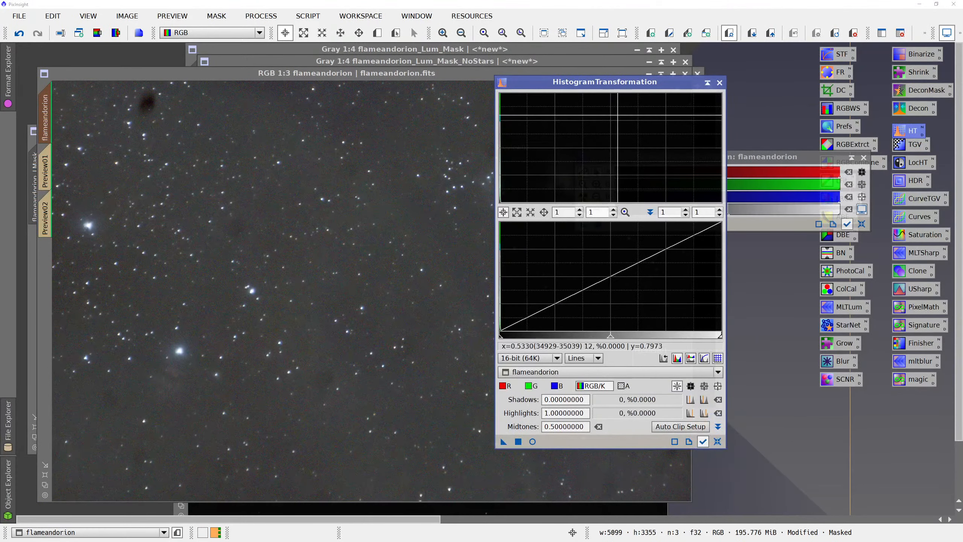
{"action": "left_click_drag", "start_coordinate": [610, 90], "coordinate": [744, 63]}
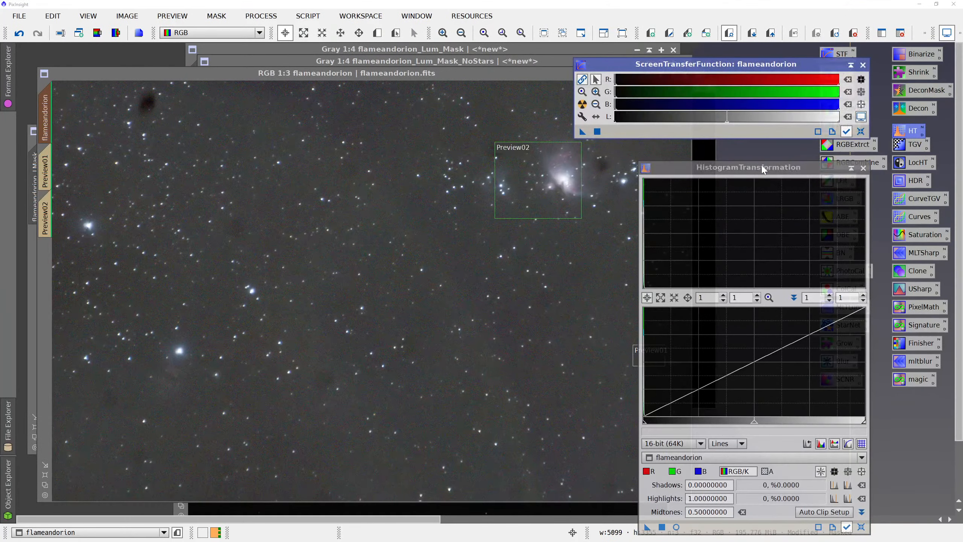
{"action": "left_click_drag", "start_coordinate": [760, 158], "coordinate": [775, 141]}
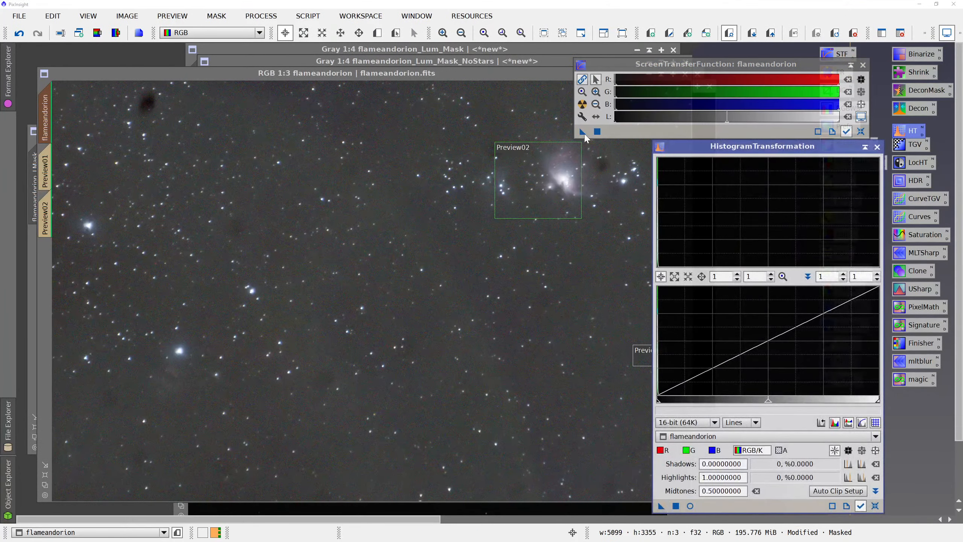
{"action": "left_click", "coordinate": [584, 135]}
{"action": "left_click_drag", "start_coordinate": [584, 135], "coordinate": [737, 506]}
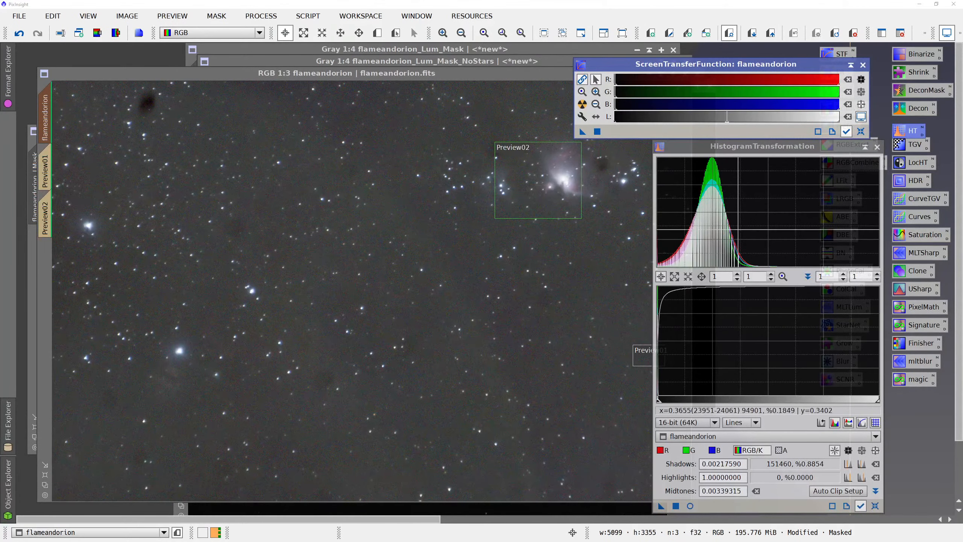
Turn off the screen stretch on flameandorion, check the HistogramTransformation in a resized real-time preview and close the preview.
{"action": "left_click", "coordinate": [689, 506]}
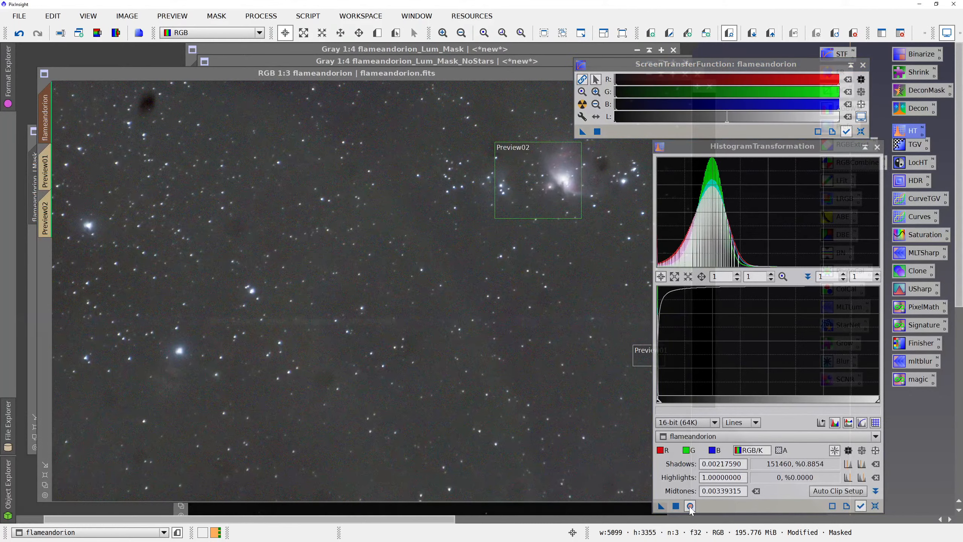
{"action": "left_click_drag", "start_coordinate": [474, 313], "coordinate": [414, 70]}
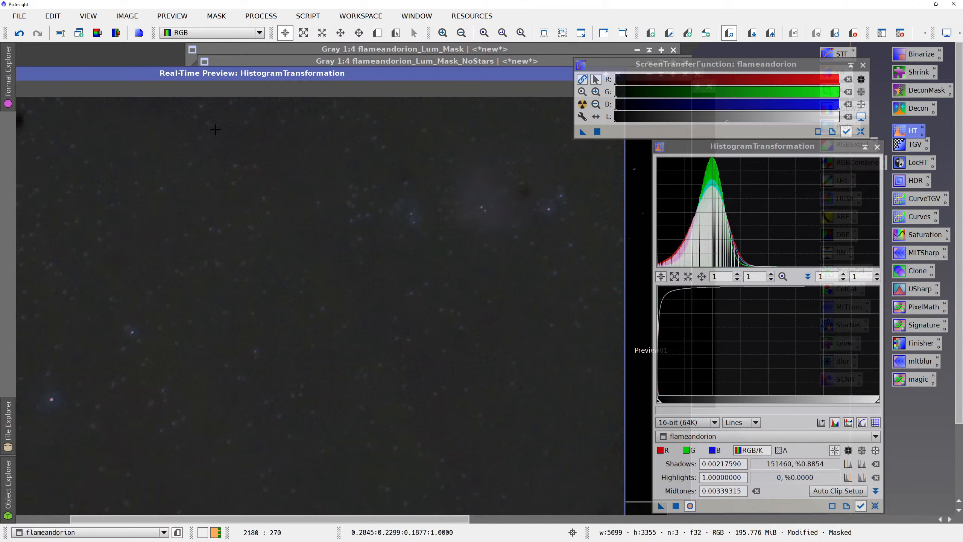
{"action": "left_click_drag", "start_coordinate": [229, 74], "coordinate": [357, 28]}
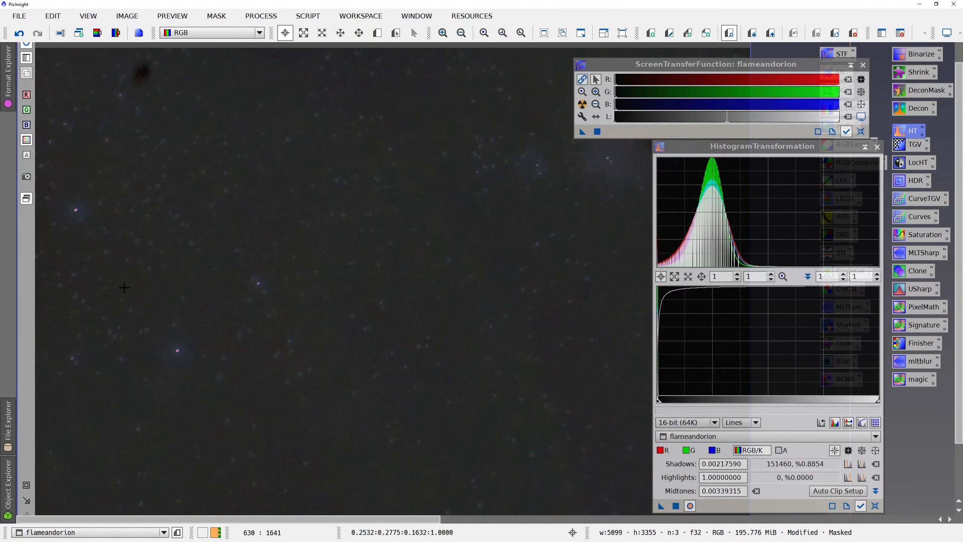
{"action": "left_click", "coordinate": [28, 501]}
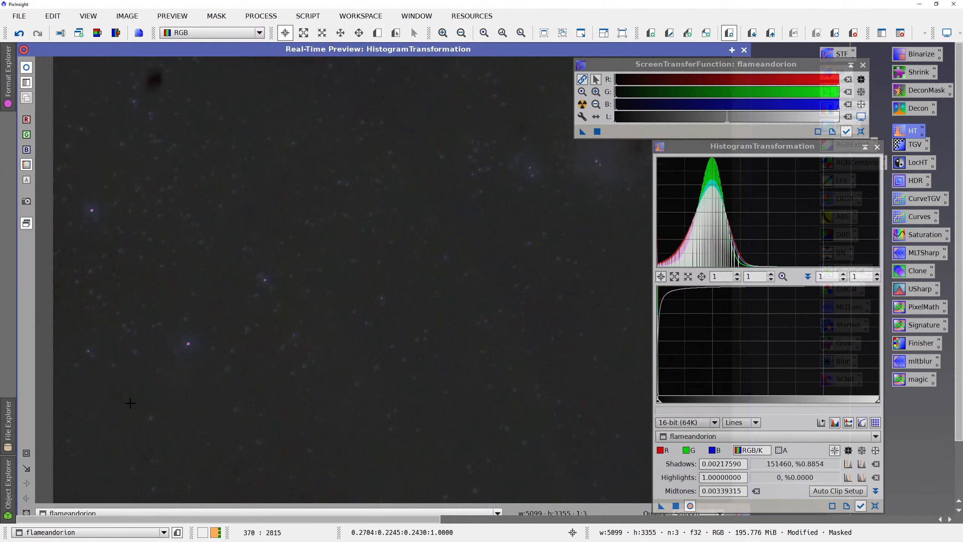
{"action": "left_click", "coordinate": [744, 53]}
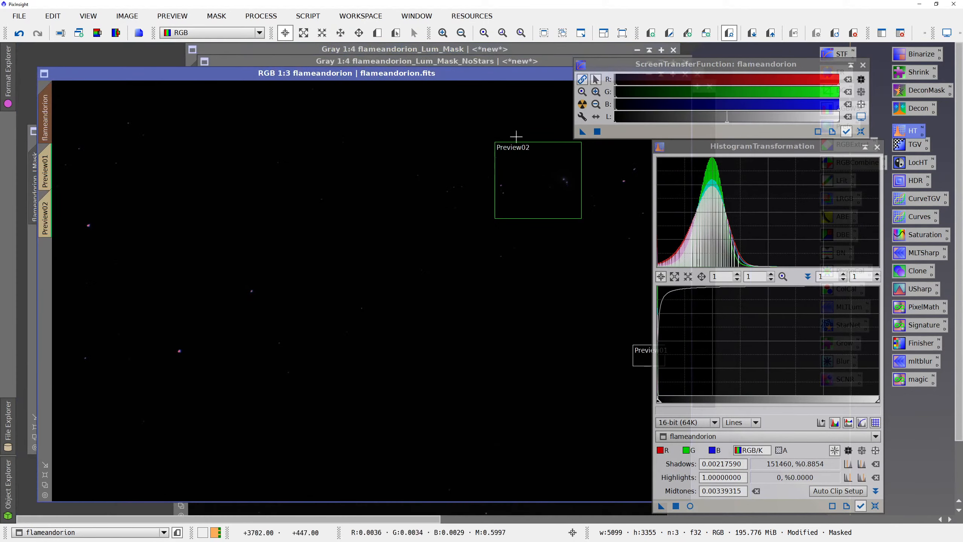
Remove the mask from flameandorion and reopen the HistogramTransformation real-time preview.
{"action": "left_click", "coordinate": [226, 24]}
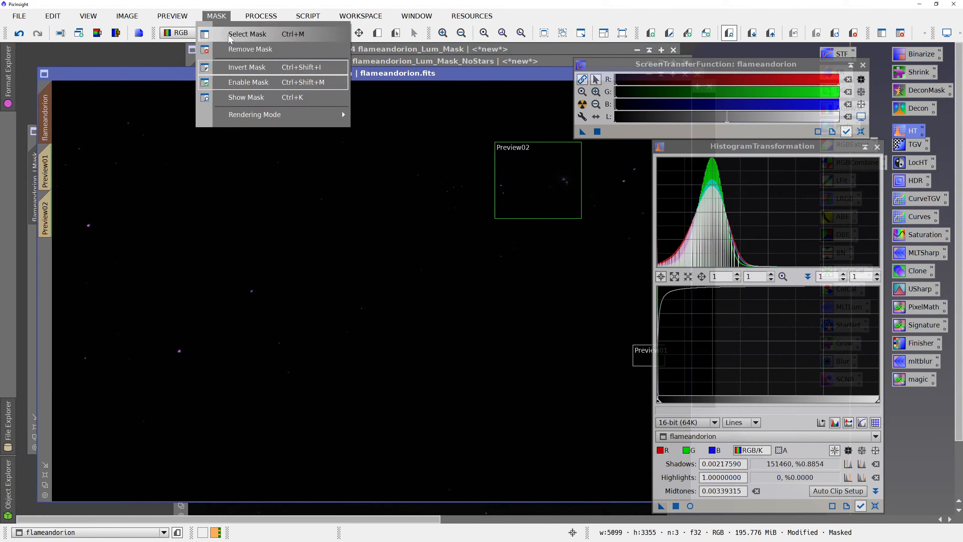
{"action": "left_click", "coordinate": [237, 51]}
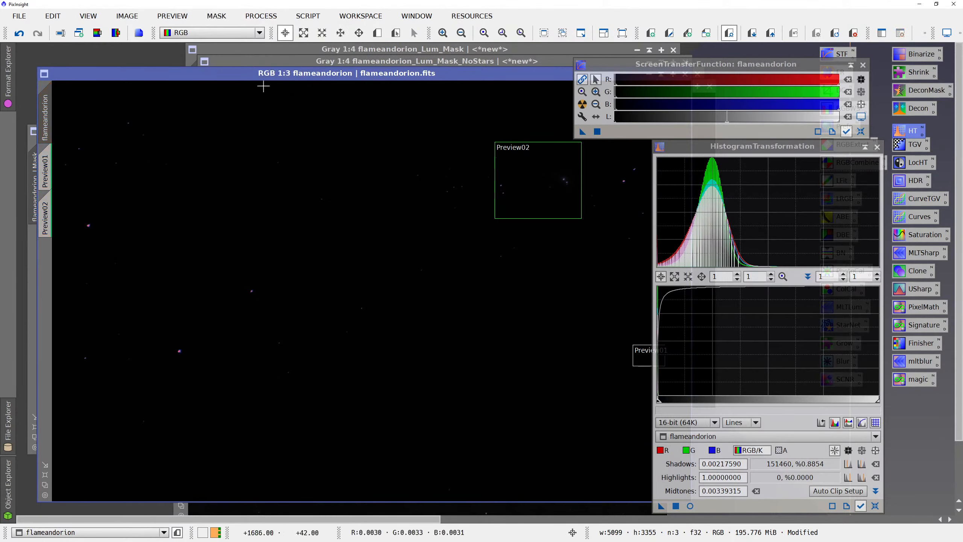
{"action": "left_click", "coordinate": [690, 506]}
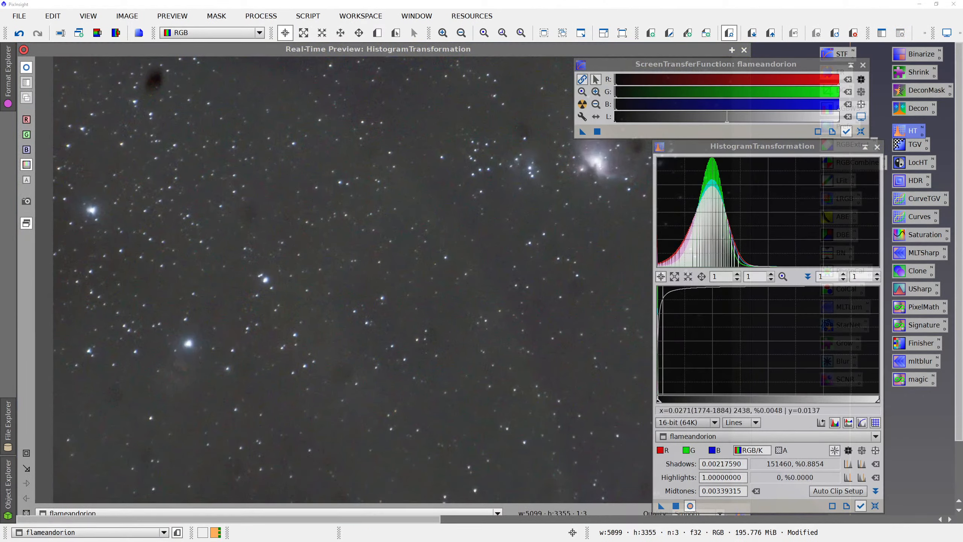
Lower the HistogramTransformation shadows clipping point for the combined RGB/K channel to 0.00175443.
{"action": "scroll", "coordinate": [665, 391], "scroll_direction": "up", "scroll_amount": 12}
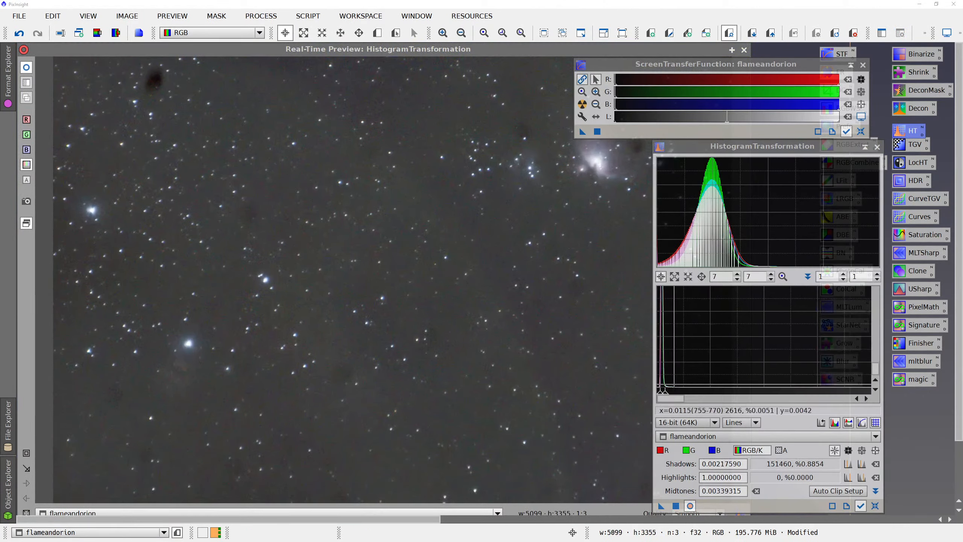
{"action": "scroll", "coordinate": [668, 387], "scroll_direction": "up", "scroll_amount": 17}
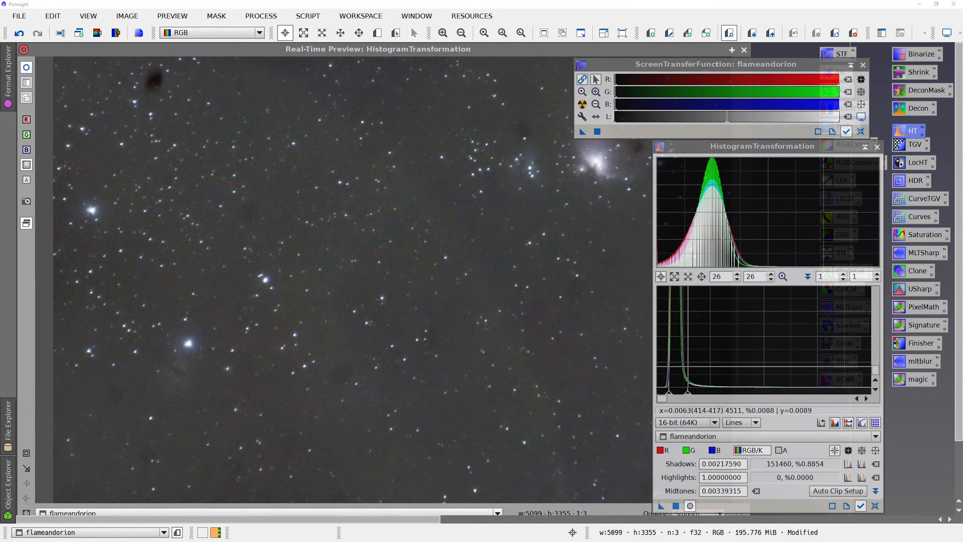
{"action": "scroll", "coordinate": [668, 387], "scroll_direction": "up", "scroll_amount": 12}
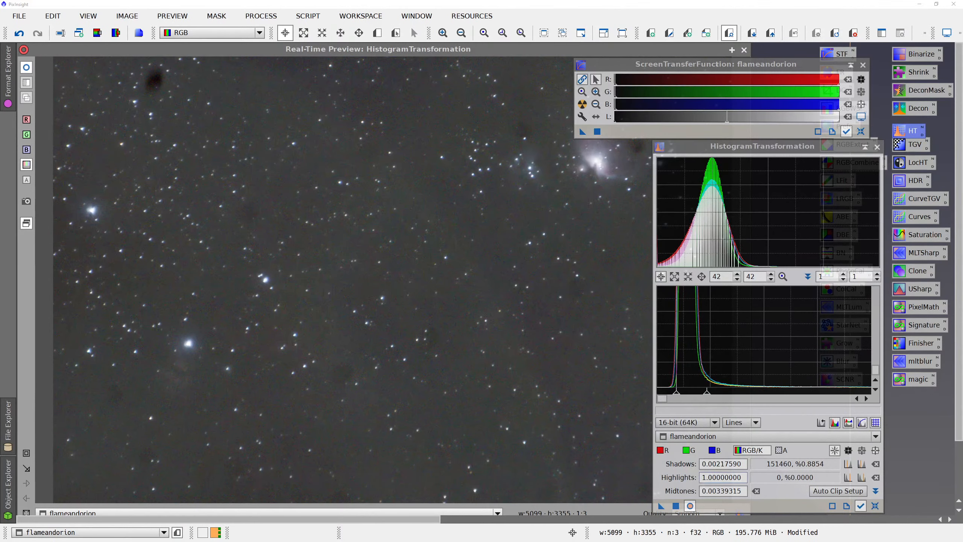
{"action": "scroll", "coordinate": [720, 307], "scroll_direction": "up", "scroll_amount": 16}
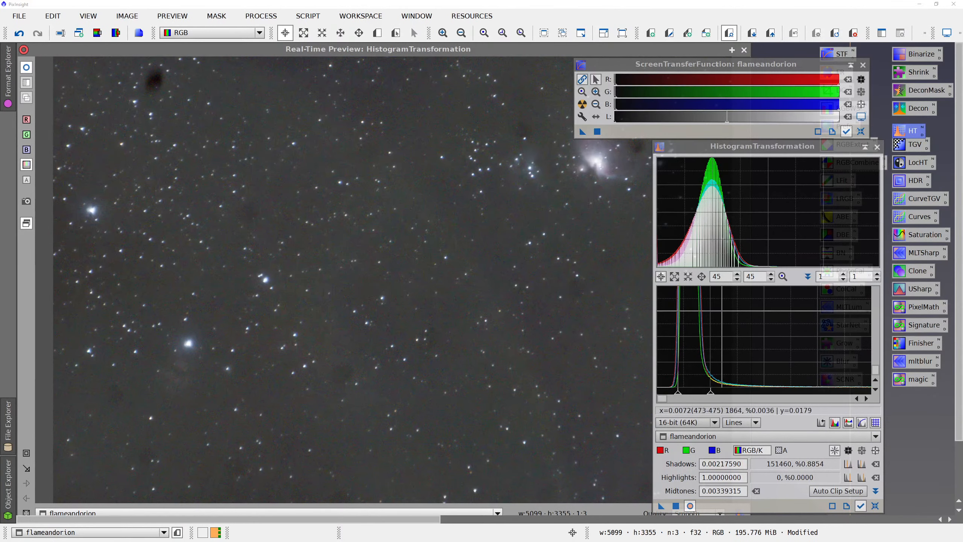
{"action": "scroll", "coordinate": [720, 383], "scroll_direction": "up", "scroll_amount": 8}
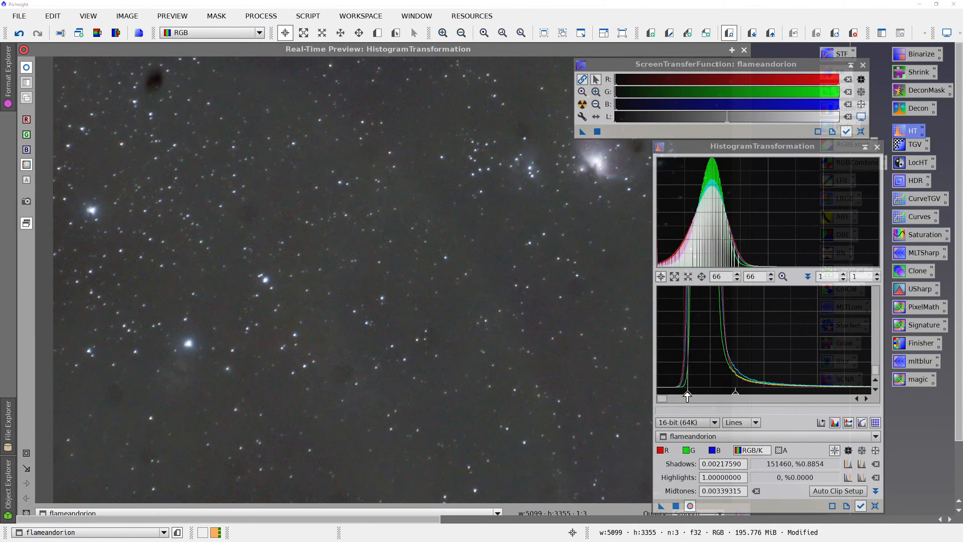
{"action": "left_click_drag", "start_coordinate": [687, 397], "coordinate": [682, 397]}
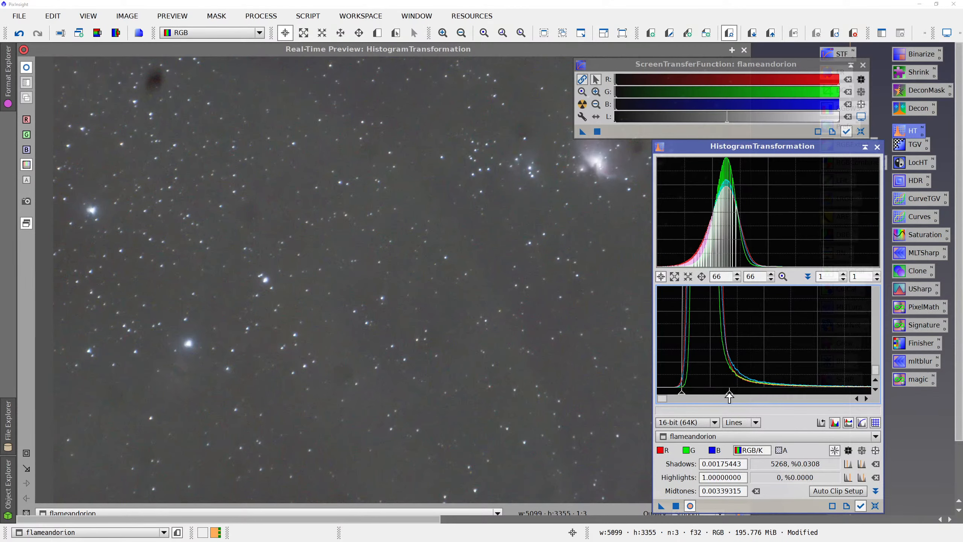
{"action": "mouse_move", "coordinate": [729, 397]}
{"action": "left_mouse_down"}
{"action": "mouse_move", "coordinate": [808, 375]}
{"action": "mouse_move", "coordinate": [759, 389]}
{"action": "left_mouse_up"}
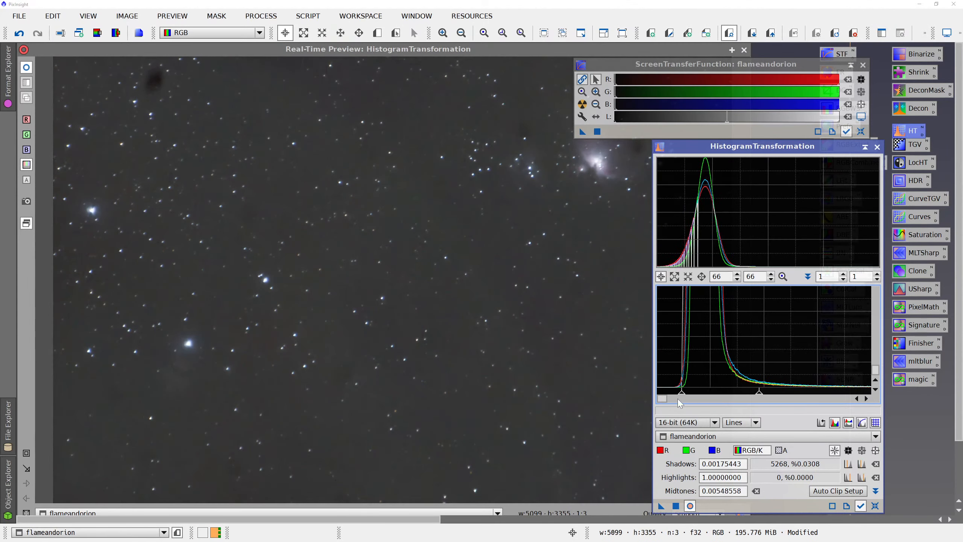
{"action": "left_click_drag", "start_coordinate": [682, 394], "coordinate": [685, 395]}
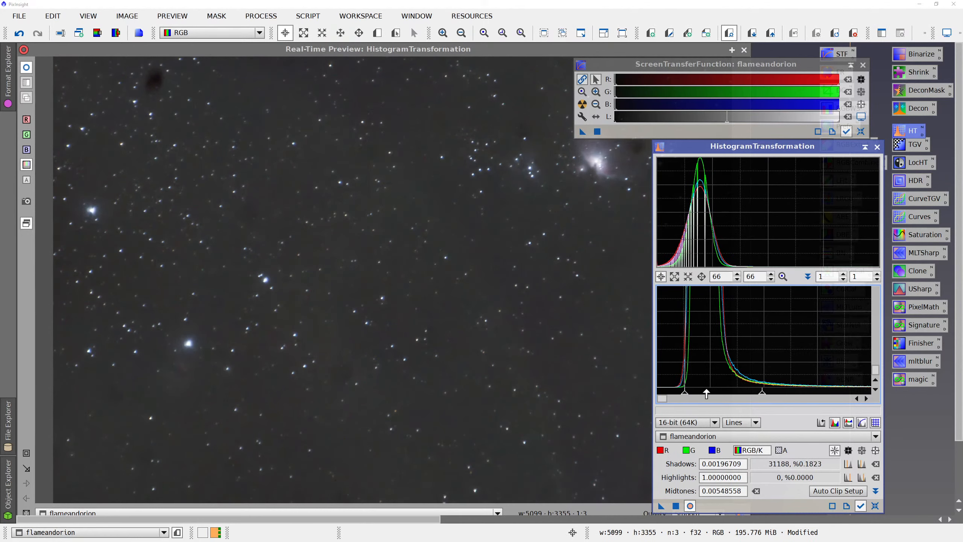
{"action": "mouse_move", "coordinate": [761, 393]}
{"action": "left_mouse_down"}
{"action": "mouse_move", "coordinate": [732, 396]}
{"action": "mouse_move", "coordinate": [770, 389]}
{"action": "left_mouse_up"}
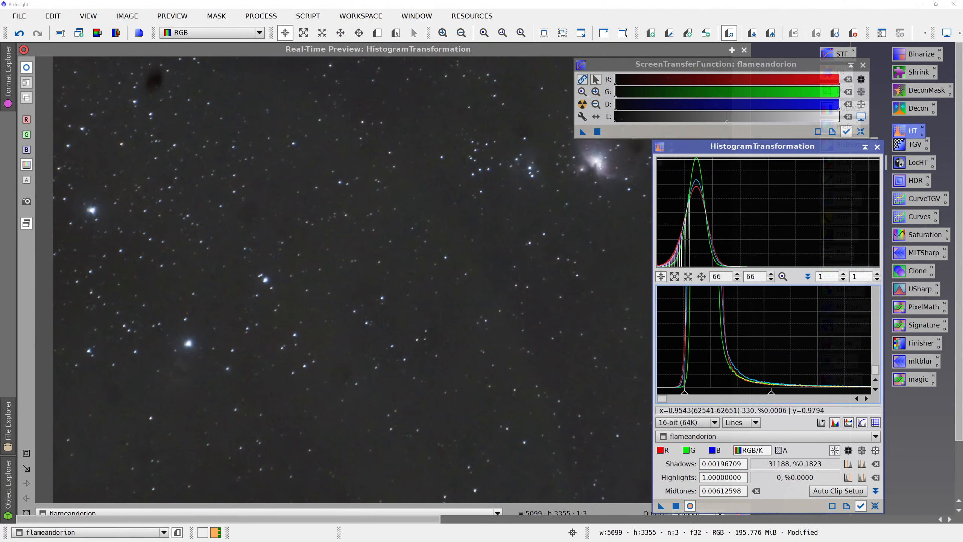
{"action": "left_click", "coordinate": [876, 147]}
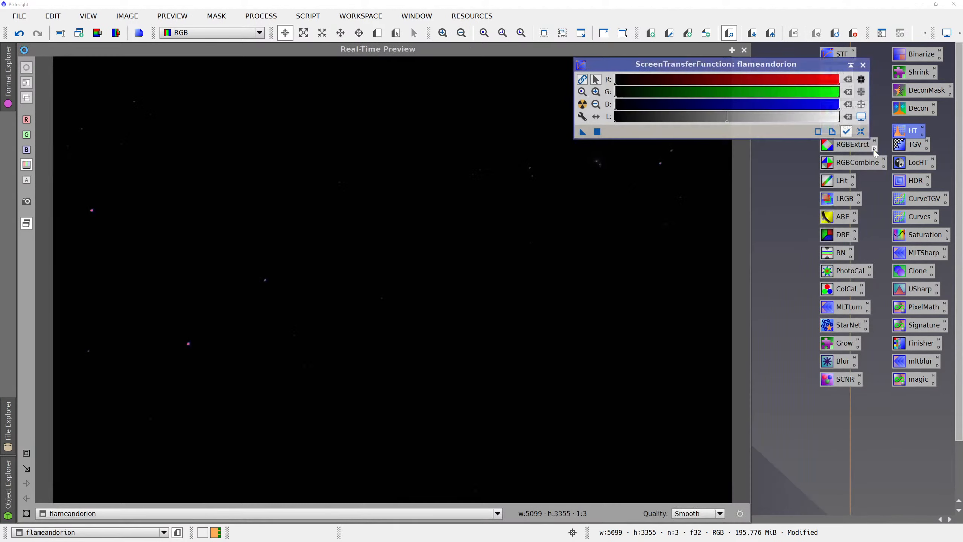
{"action": "left_click", "coordinate": [863, 65]}
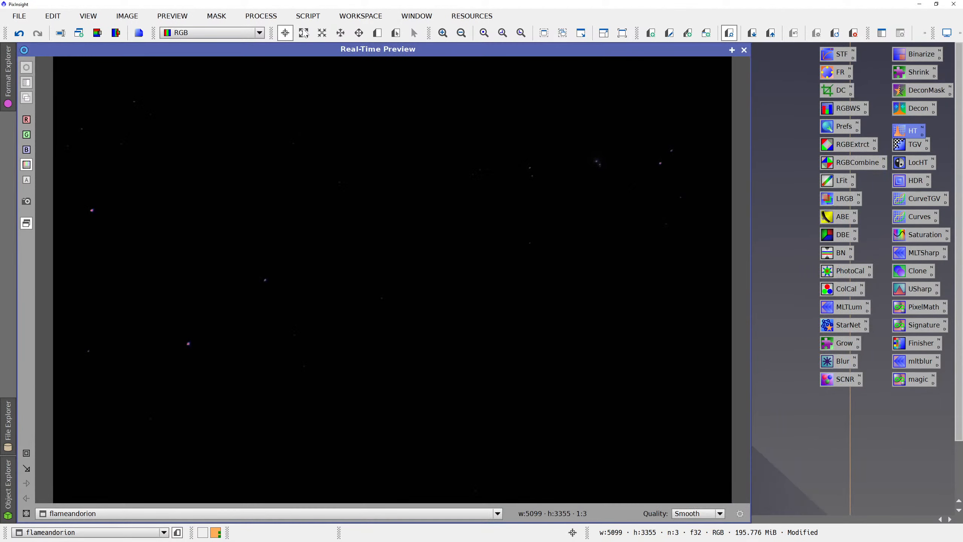
Run the EZ Soft Stretch script on flameandorion with a target median of 0.11.
{"action": "left_click", "coordinate": [308, 15]}
{"action": "mouse_move", "coordinate": [391, 108]}
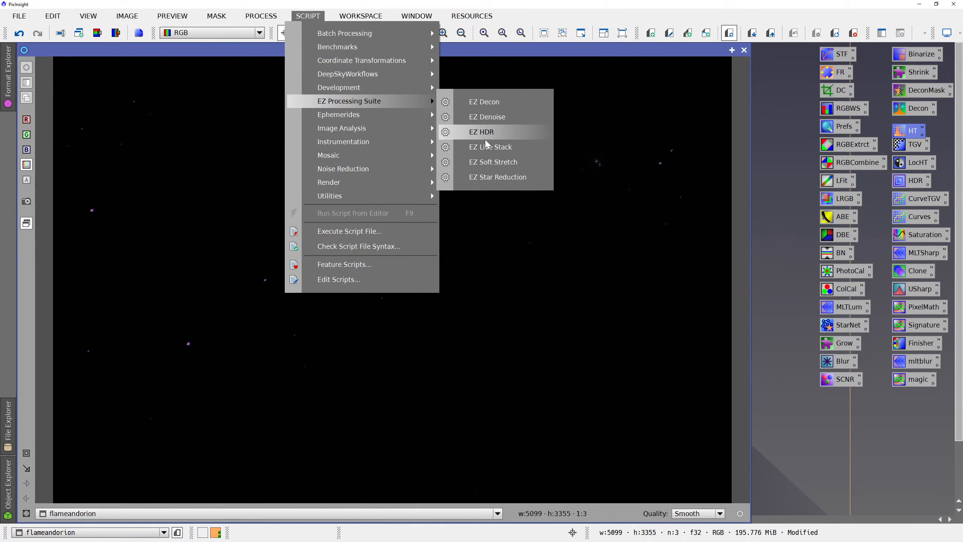
{"action": "left_click", "coordinate": [493, 163]}
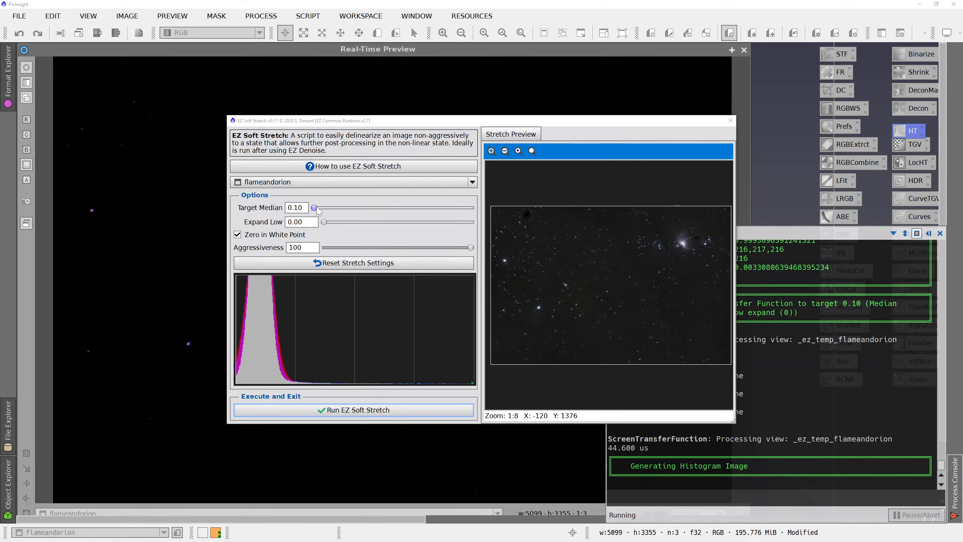
{"action": "left_click_drag", "start_coordinate": [318, 209], "coordinate": [405, 215]}
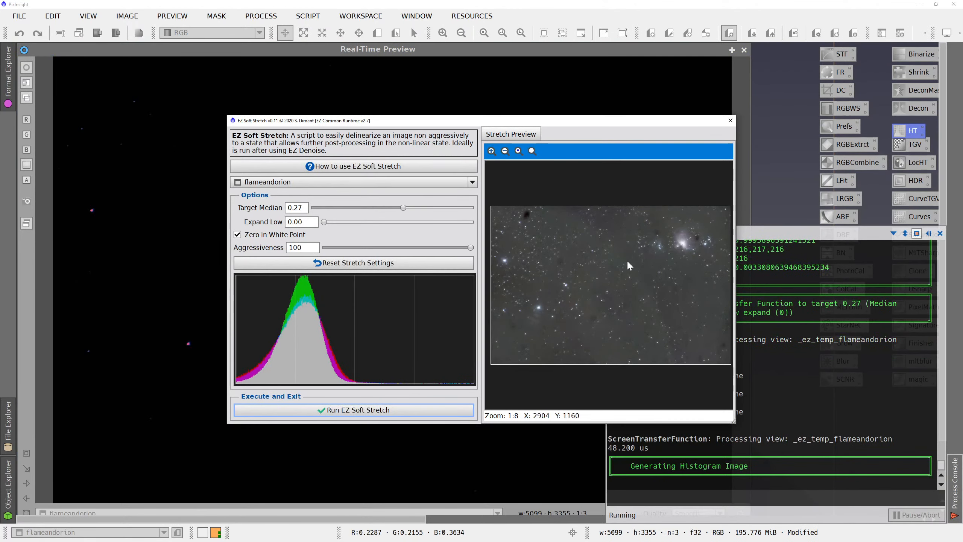
{"action": "left_click_drag", "start_coordinate": [403, 208], "coordinate": [335, 211]}
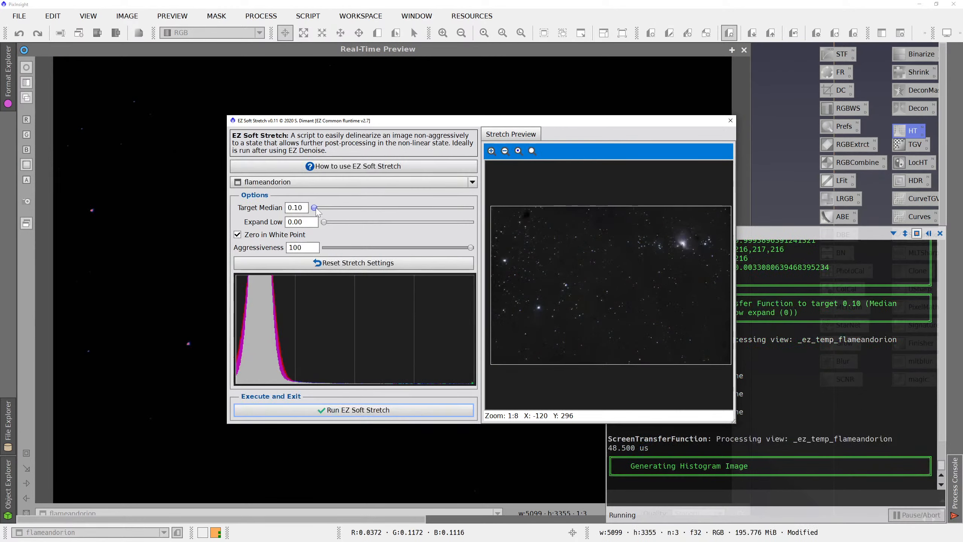
{"action": "left_click_drag", "start_coordinate": [317, 212], "coordinate": [324, 212]}
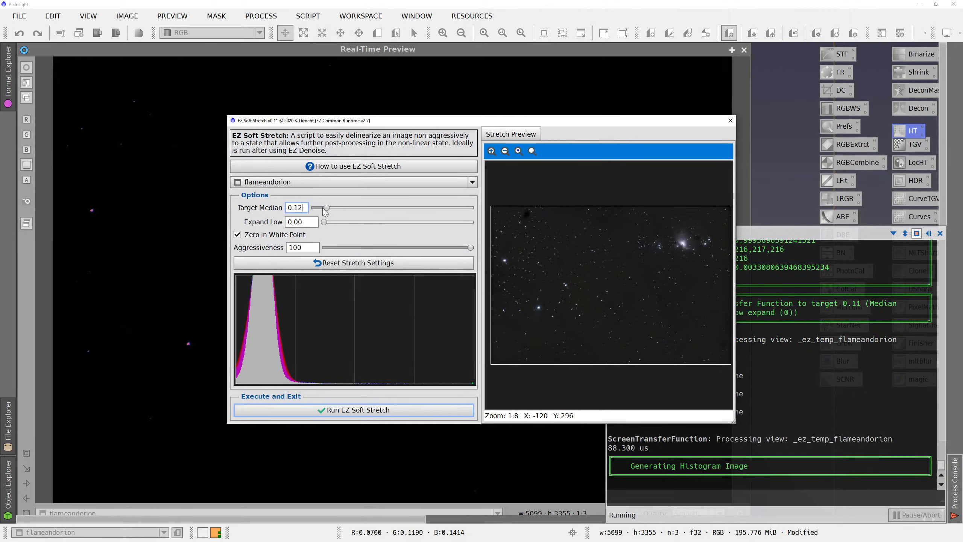
{"action": "scroll", "coordinate": [323, 208], "scroll_direction": "down", "scroll_amount": 1}
{"action": "left_click", "coordinate": [354, 410]}
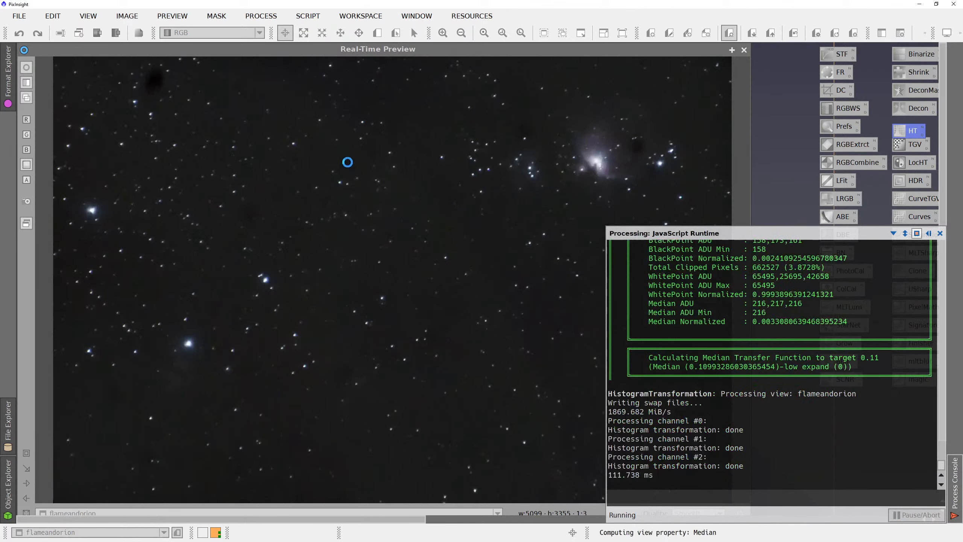
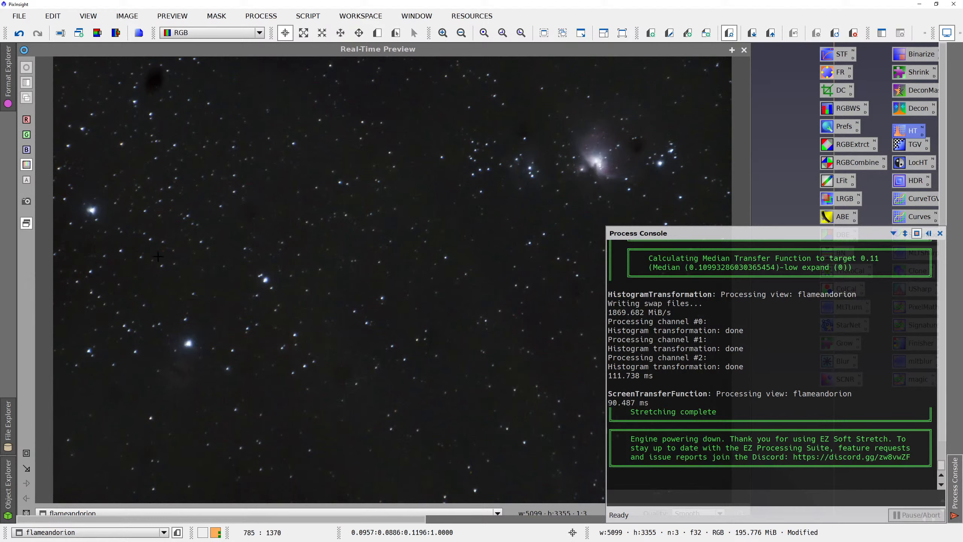
Close the real-time preview and discard the unsaved flameandorion_Lum_Mask_NoStars and flameandorion_Lum_Mask images.
{"action": "left_click", "coordinate": [744, 50]}
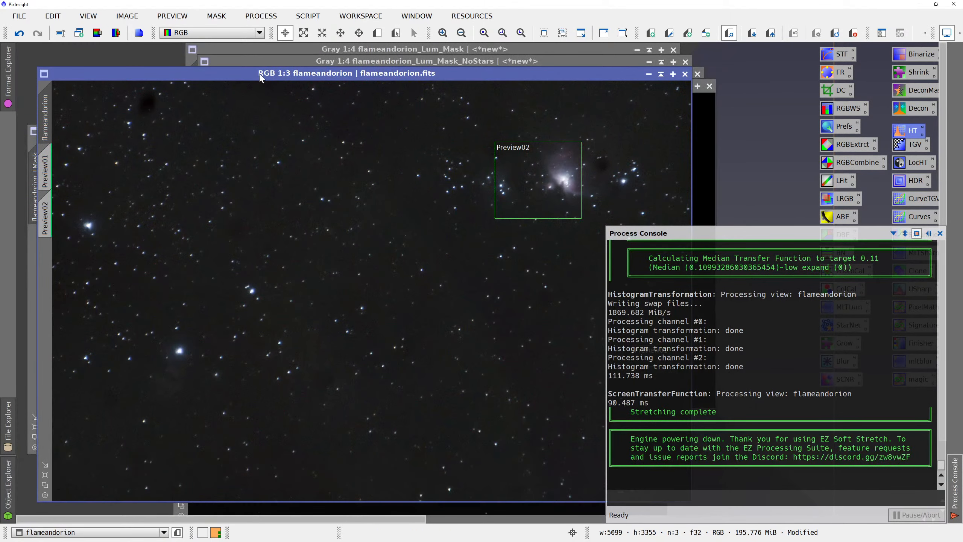
{"action": "left_click", "coordinate": [684, 61]}
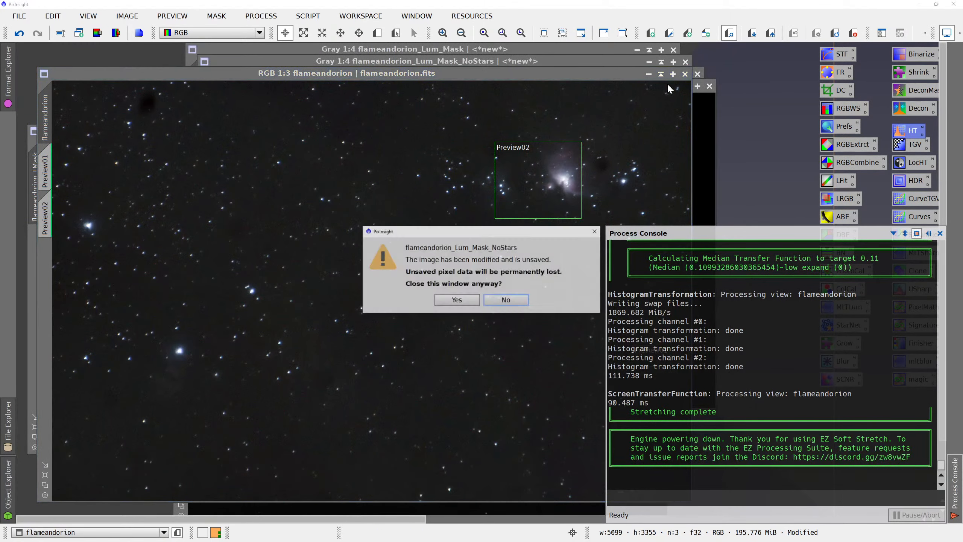
{"action": "left_click", "coordinate": [454, 301]}
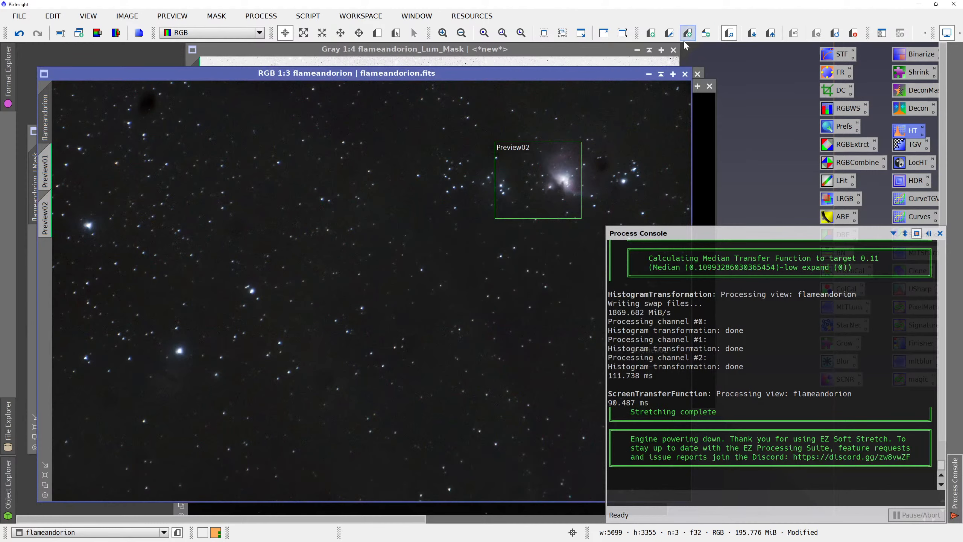
{"action": "left_click", "coordinate": [673, 50]}
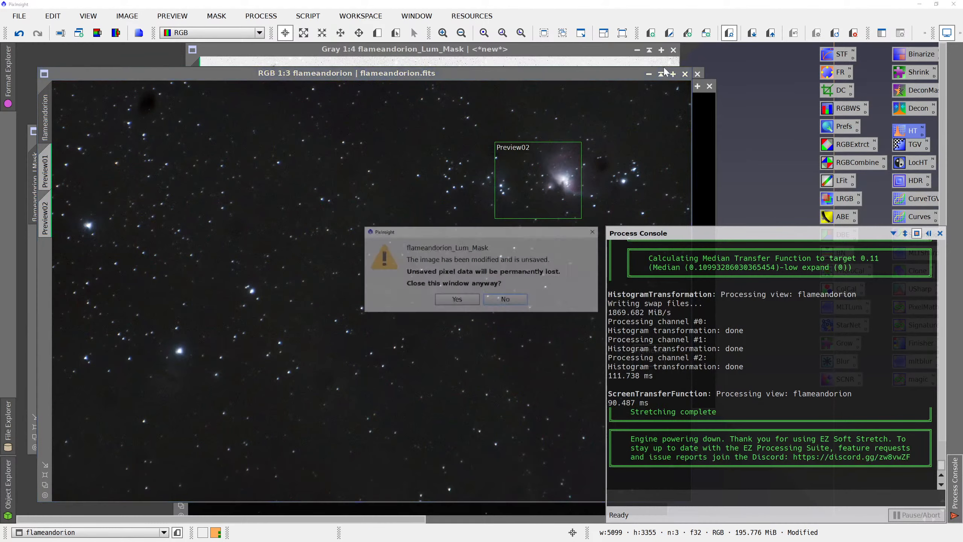
{"action": "left_click", "coordinate": [472, 300]}
Close the flameandorion_Decon and star_mask images, accepting the loss of process history, unsaved data and mask references.
{"action": "left_click", "coordinate": [710, 88]}
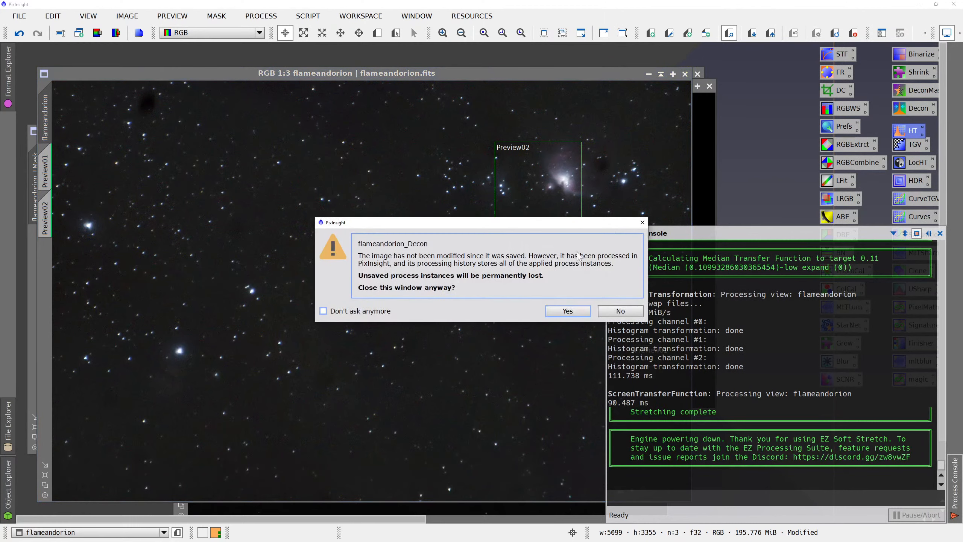
{"action": "left_click", "coordinate": [562, 310]}
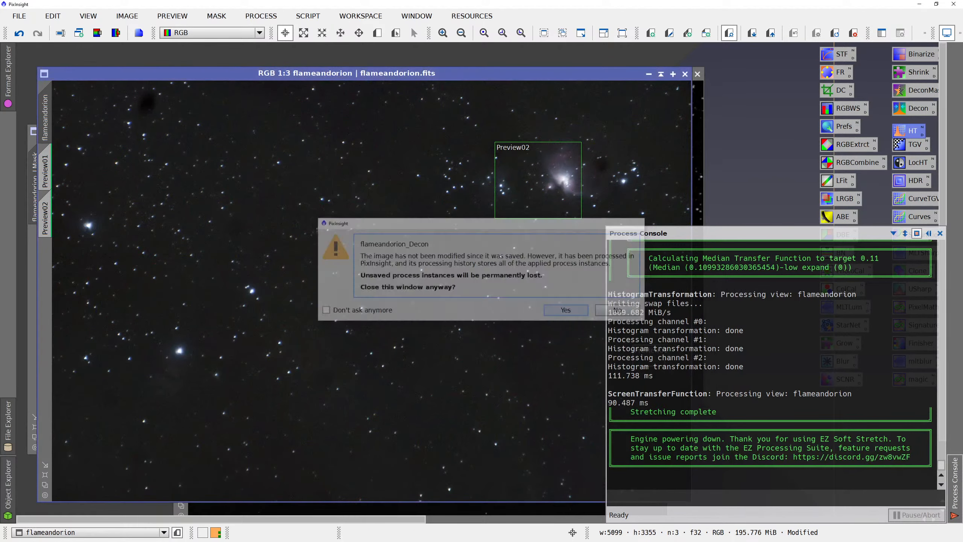
{"action": "left_click", "coordinate": [697, 74]}
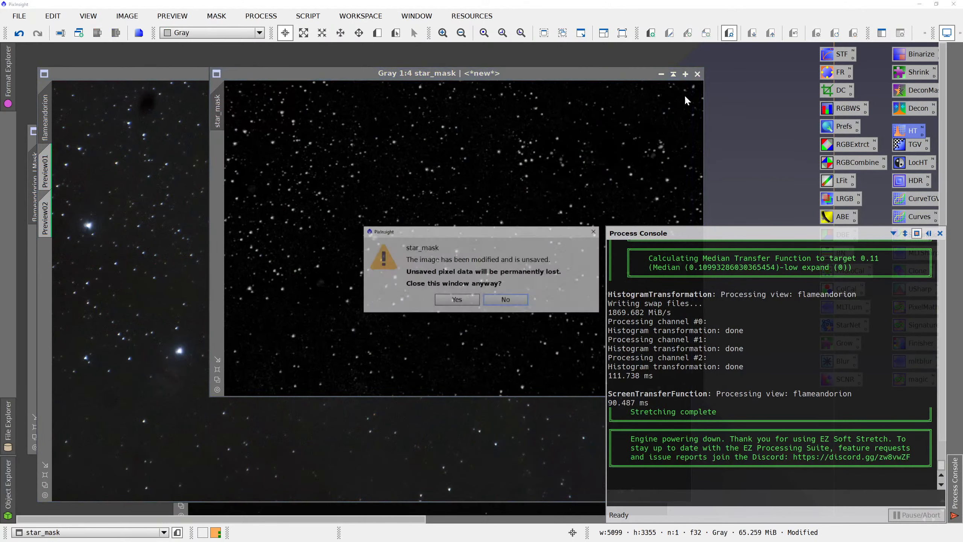
{"action": "left_click", "coordinate": [457, 301]}
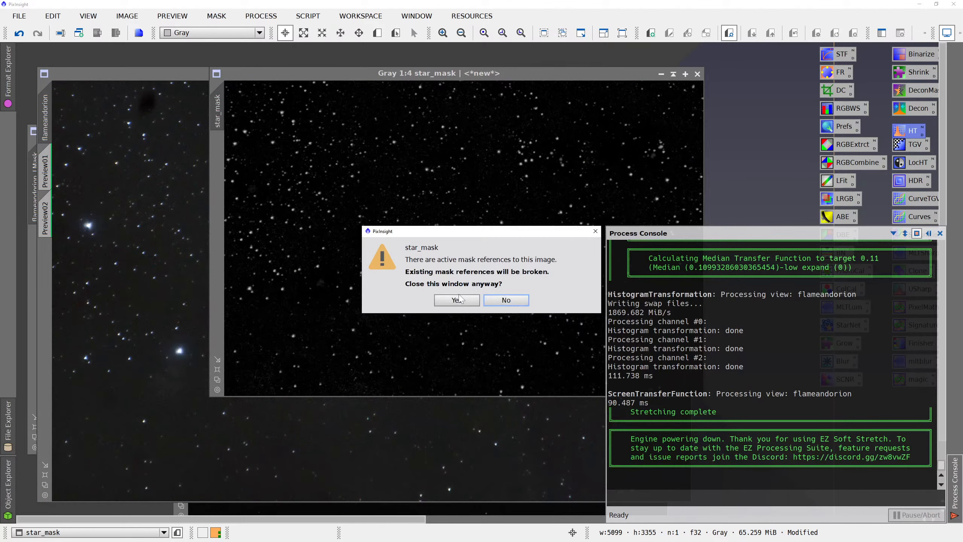
{"action": "left_click", "coordinate": [461, 300]}
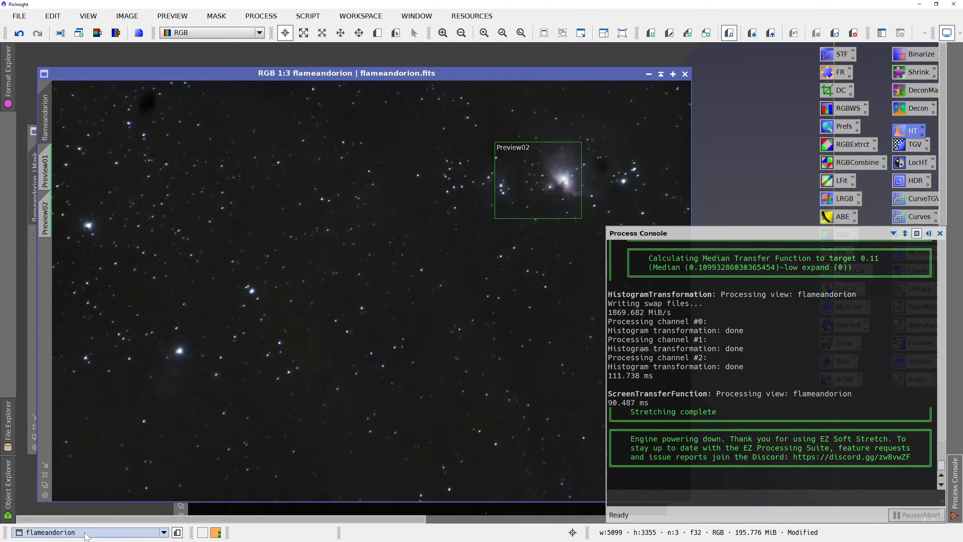
Bring up the hidden flameandorion_LMask and flameandorion_Lum images and close both without saving.
{"action": "left_click", "coordinate": [86, 533]}
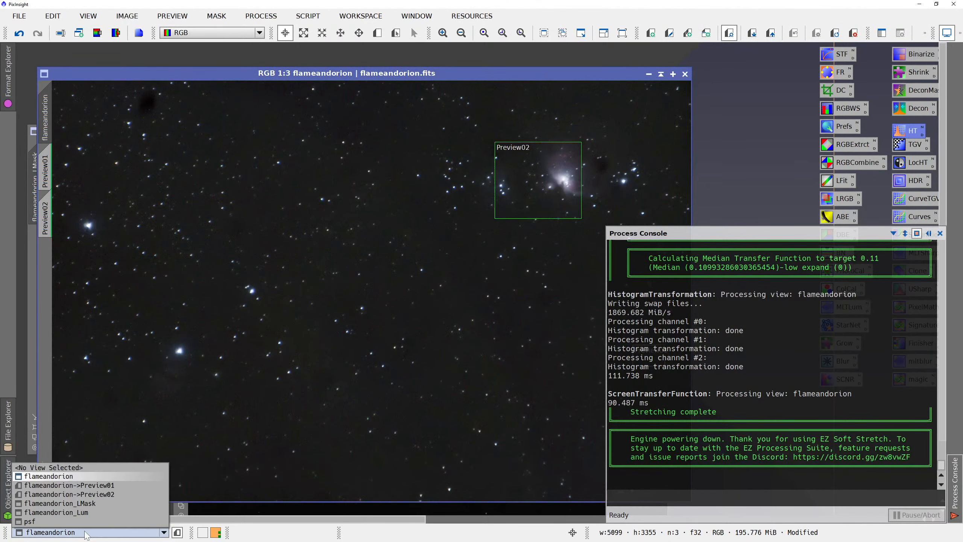
{"action": "left_click", "coordinate": [81, 502]}
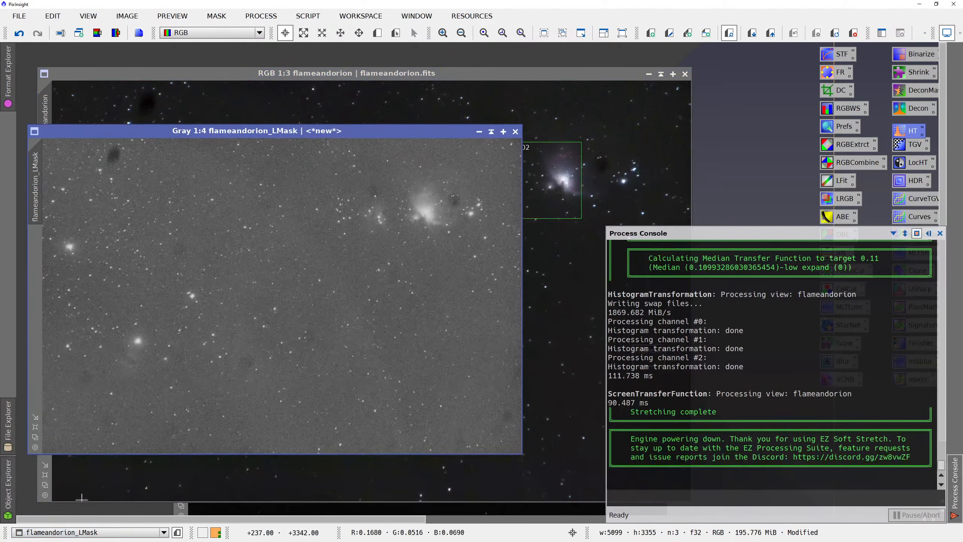
{"action": "left_click", "coordinate": [516, 132]}
{"action": "left_click", "coordinate": [457, 301]}
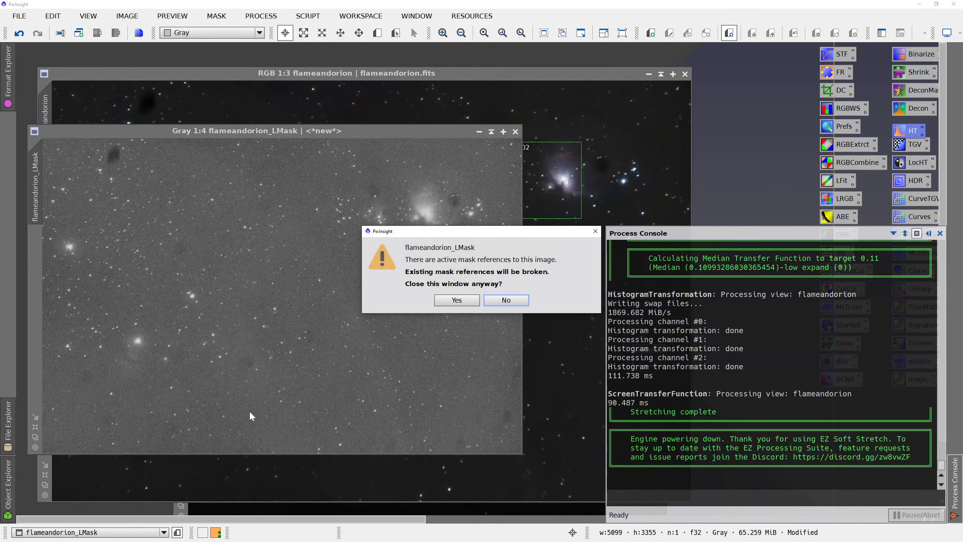
{"action": "left_click", "coordinate": [456, 300]}
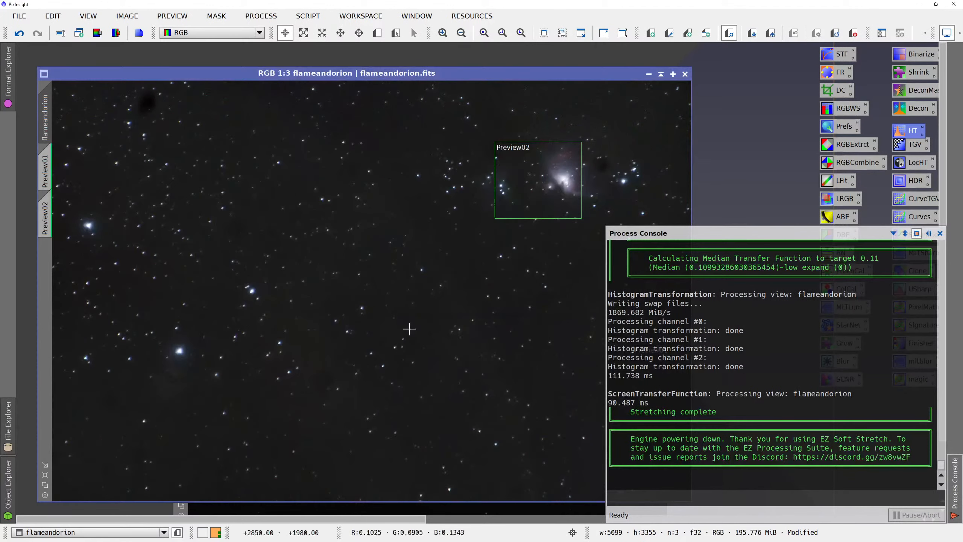
{"action": "left_click", "coordinate": [85, 533]}
{"action": "left_click", "coordinate": [89, 515]}
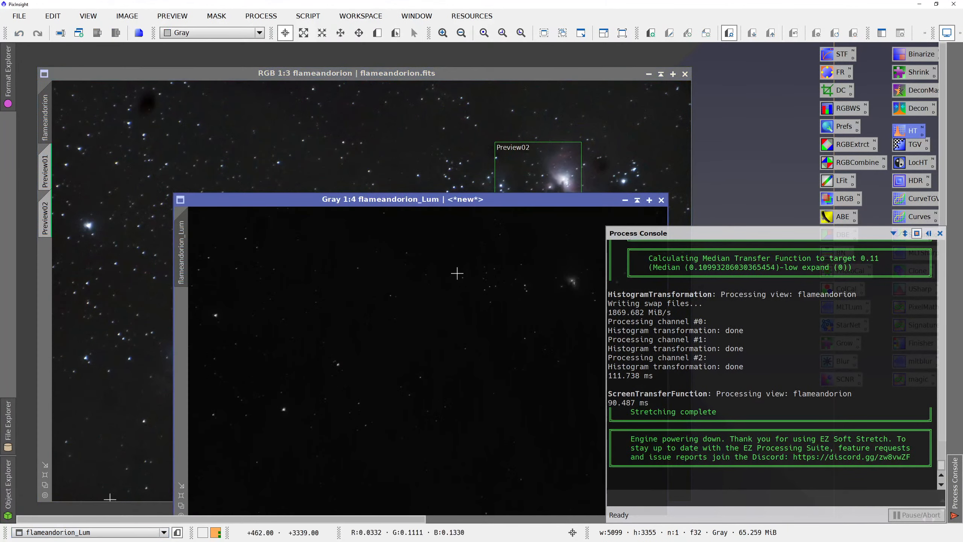
{"action": "left_click", "coordinate": [661, 200]}
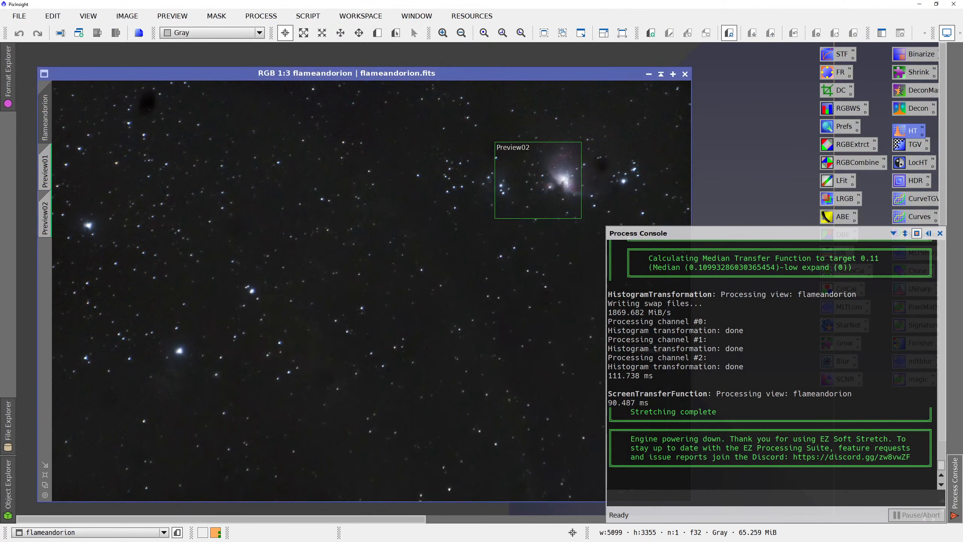
Select the psf view as the current view and close the process console.
{"action": "left_click", "coordinate": [76, 533]}
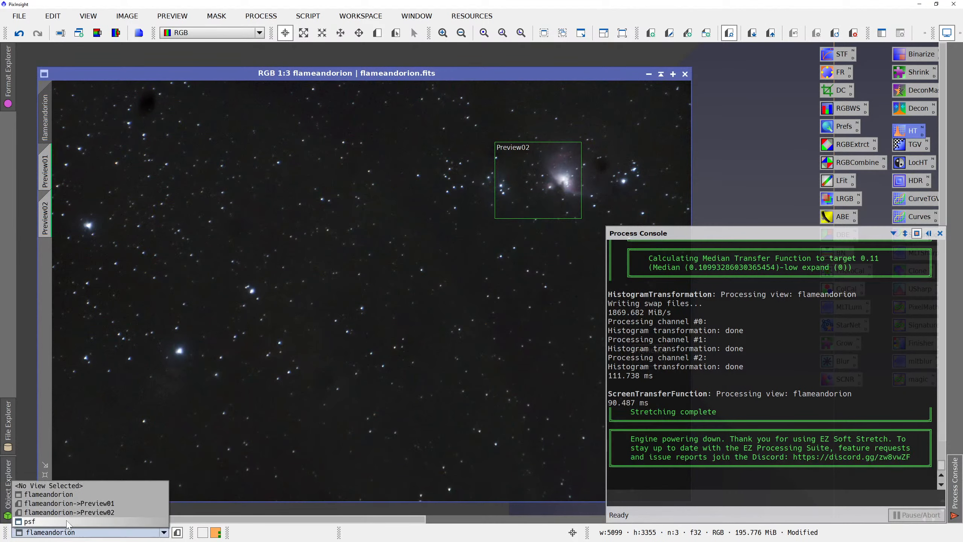
{"action": "left_click", "coordinate": [68, 522]}
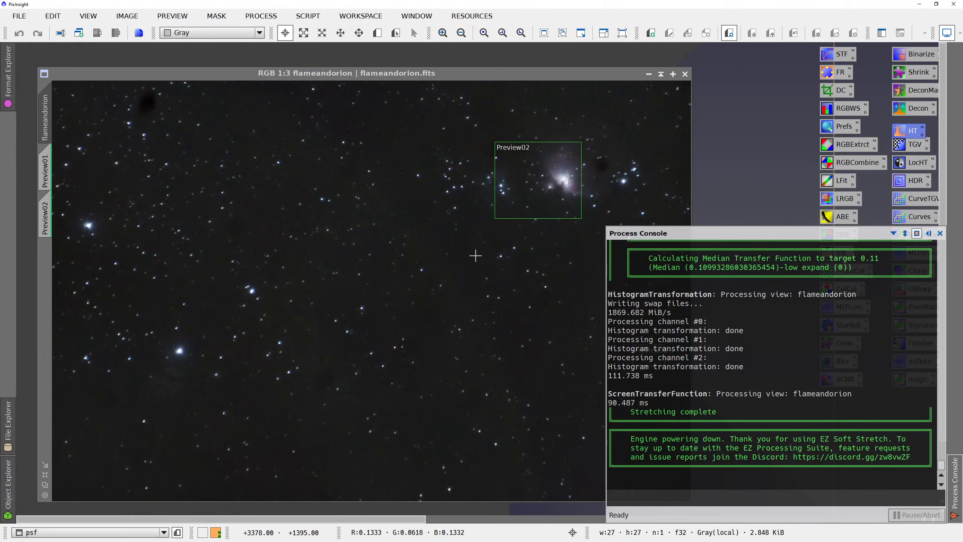
{"action": "left_click", "coordinate": [940, 233]}
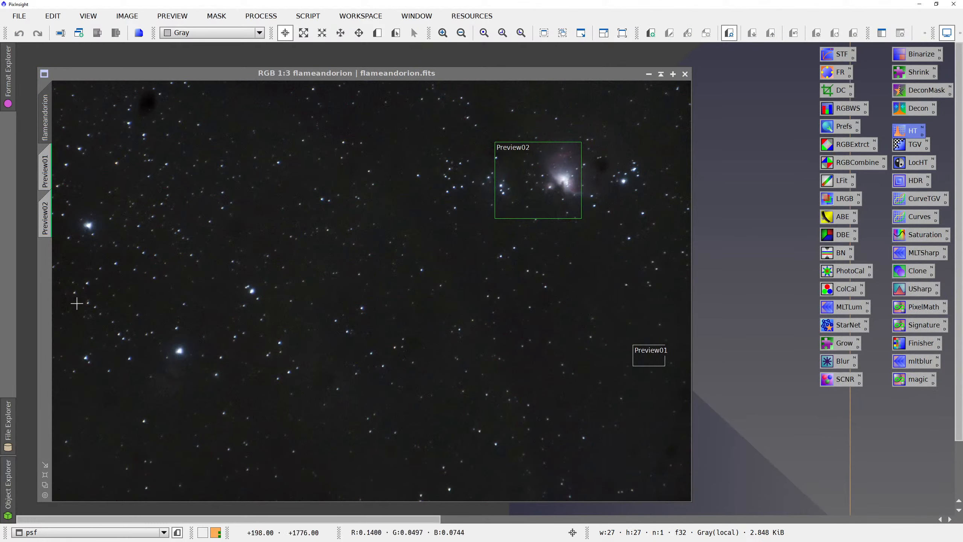
{"action": "left_click", "coordinate": [102, 531]}
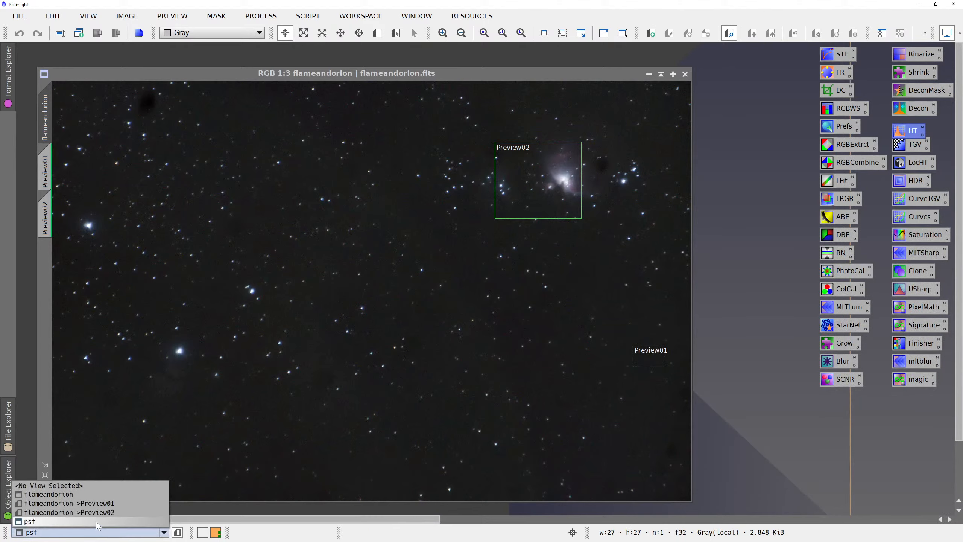
{"action": "left_click", "coordinate": [96, 521]}
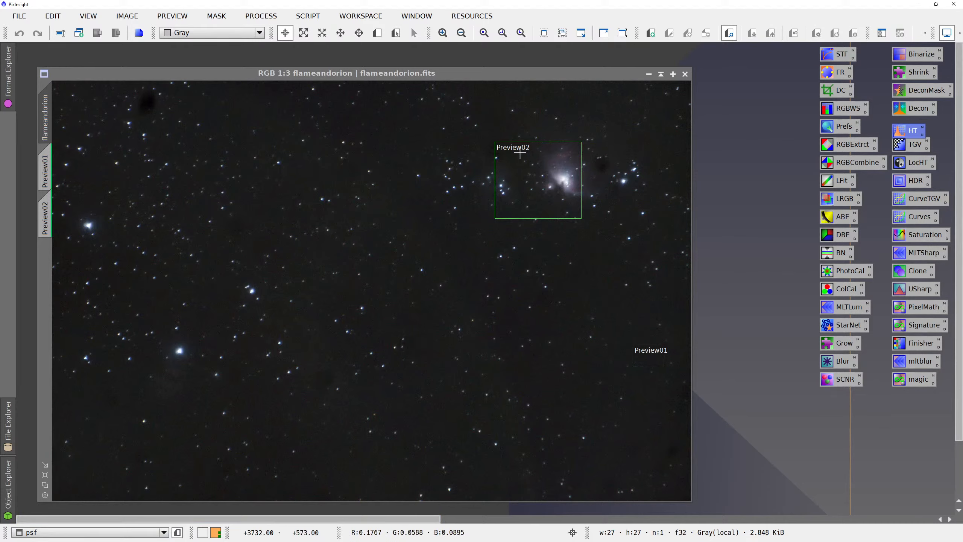
Make the flameandorion image active and delete all of its previews.
{"action": "left_click", "coordinate": [173, 16]}
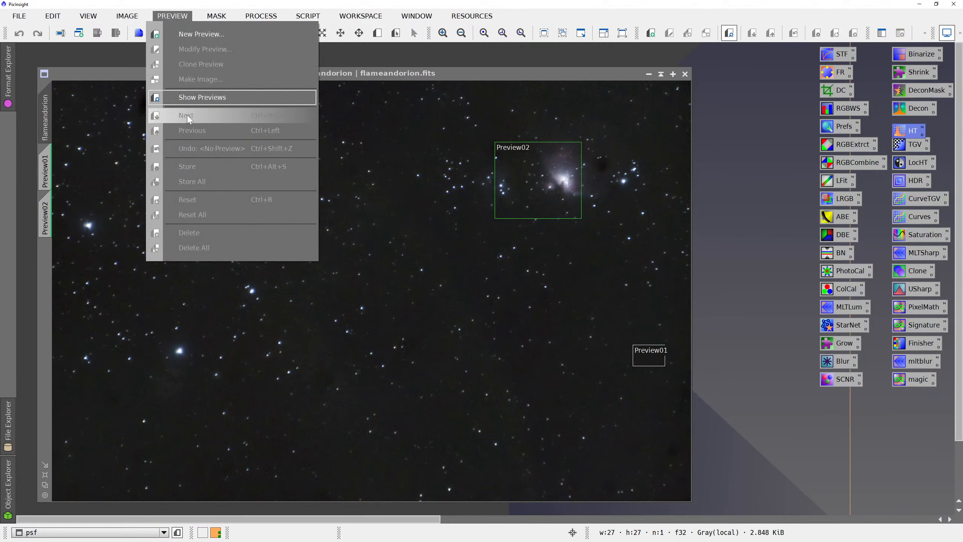
{"action": "left_click", "coordinate": [129, 98]}
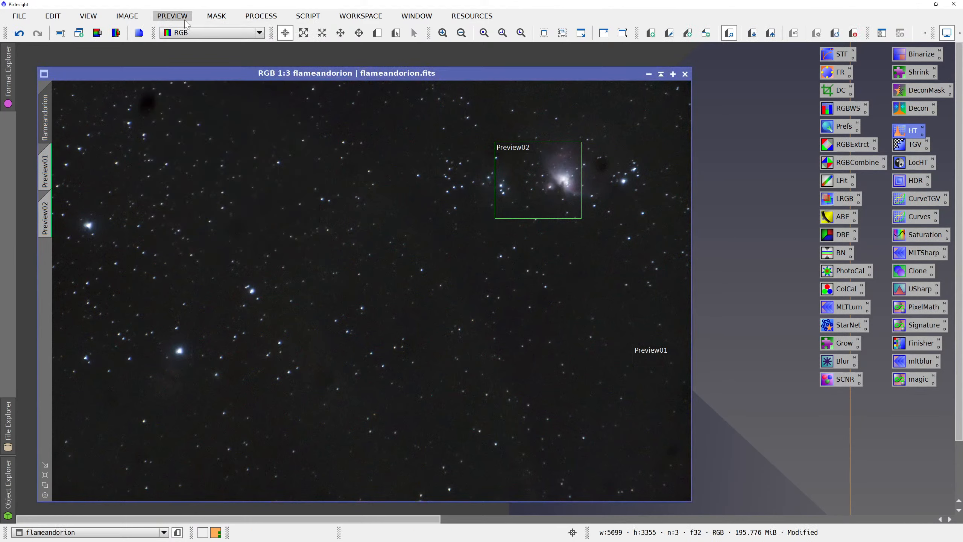
{"action": "left_click", "coordinate": [173, 15]}
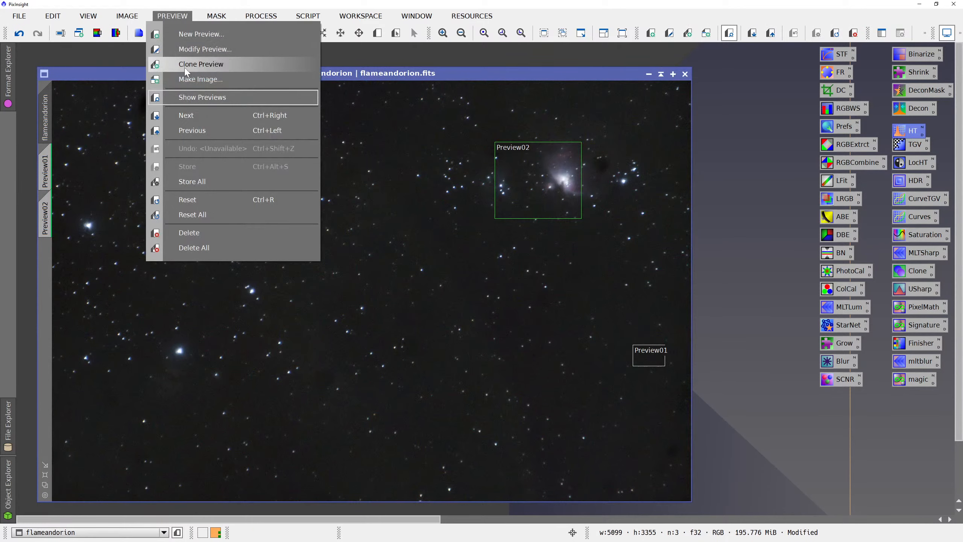
{"action": "left_click", "coordinate": [204, 249]}
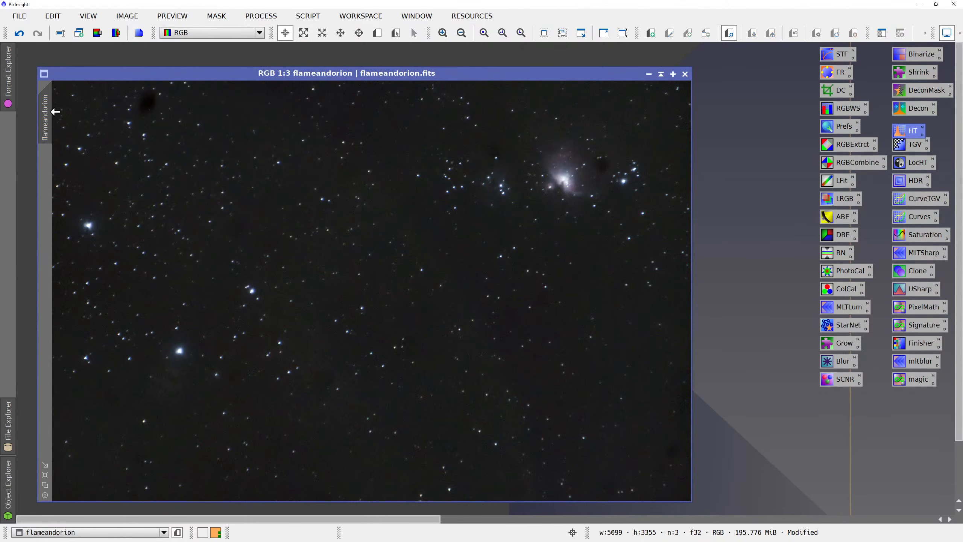
Duplicate the flameandorion image and run StarNet on the clone to separate its stars.
{"action": "mouse_move", "coordinate": [52, 110]}
{"action": "left_click_drag", "start_coordinate": [53, 110], "coordinate": [97, 93]}
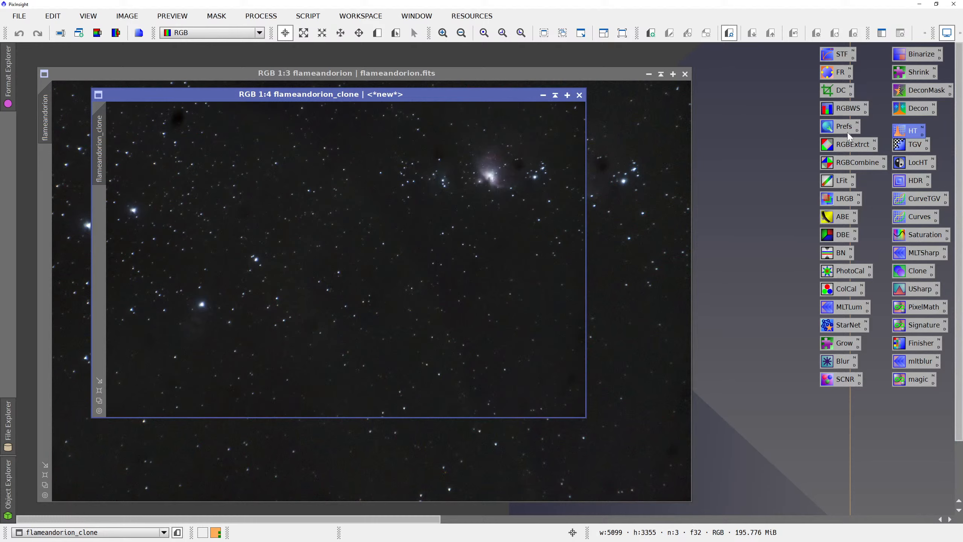
{"action": "mouse_move", "coordinate": [846, 324]}
{"action": "left_mouse_down"}
{"action": "mouse_move", "coordinate": [360, 298]}
{"action": "mouse_move", "coordinate": [330, 218]}
{"action": "left_mouse_up"}
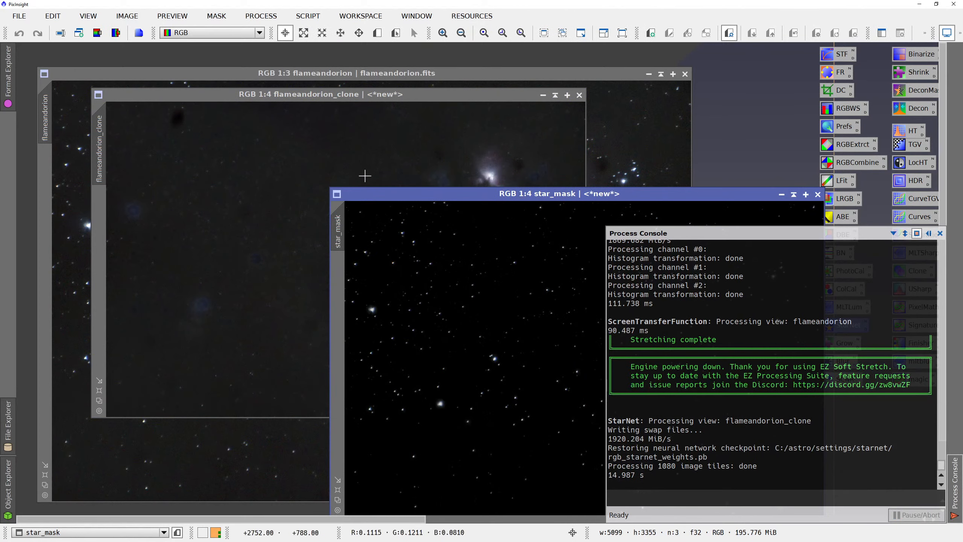
Align the star_mask and flameandorion_clone windows with the clone in front and close the process console.
{"action": "left_click_drag", "start_coordinate": [406, 193], "coordinate": [298, 114]}
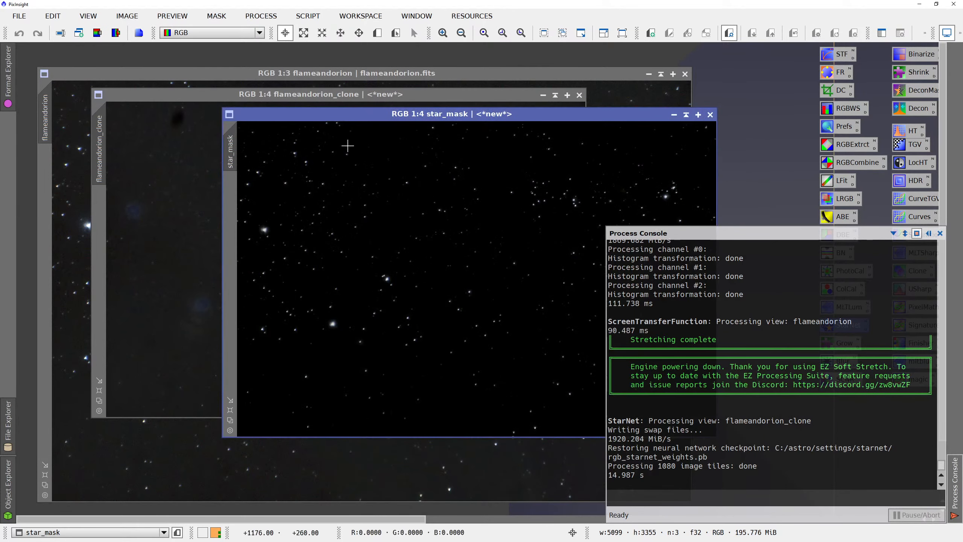
{"action": "left_click", "coordinate": [369, 97]}
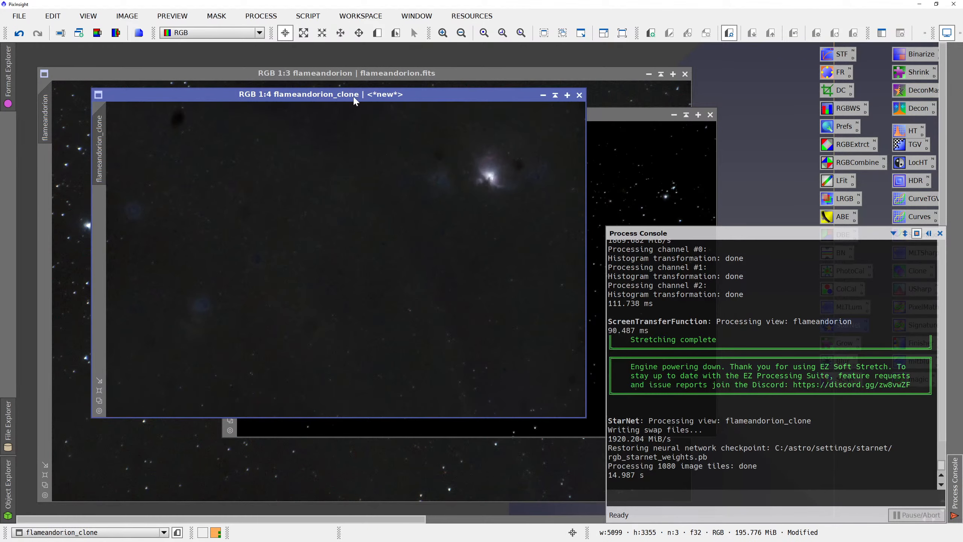
{"action": "left_click_drag", "start_coordinate": [353, 99], "coordinate": [350, 119]}
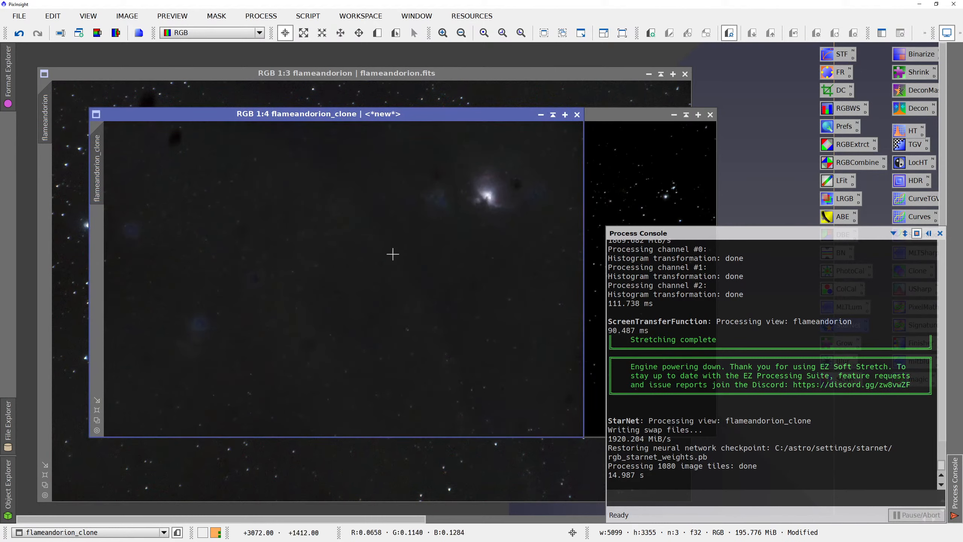
{"action": "left_click", "coordinate": [940, 233]}
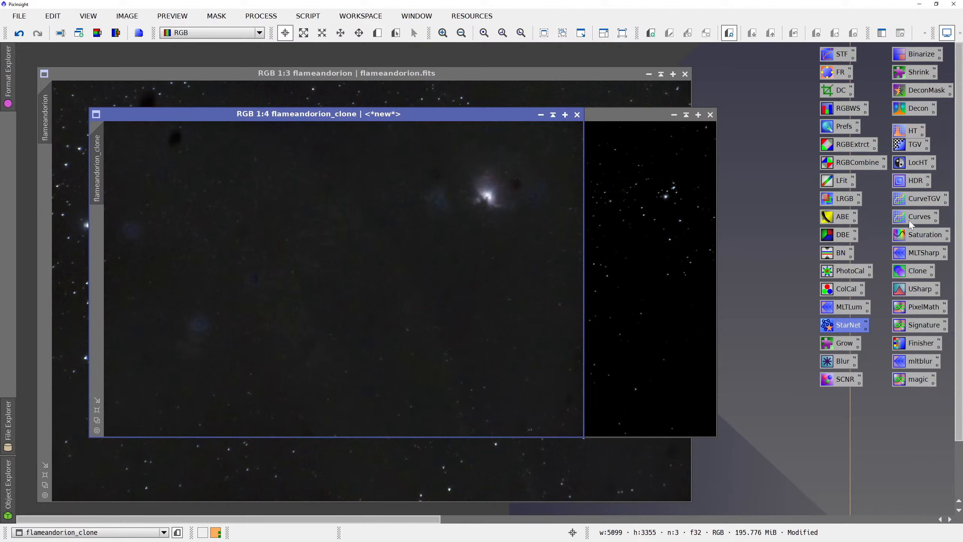
Create a preview of about 1400 × 984 px around the bright nebula in flameandorion_clone and display it.
{"action": "left_click", "coordinate": [911, 167]}
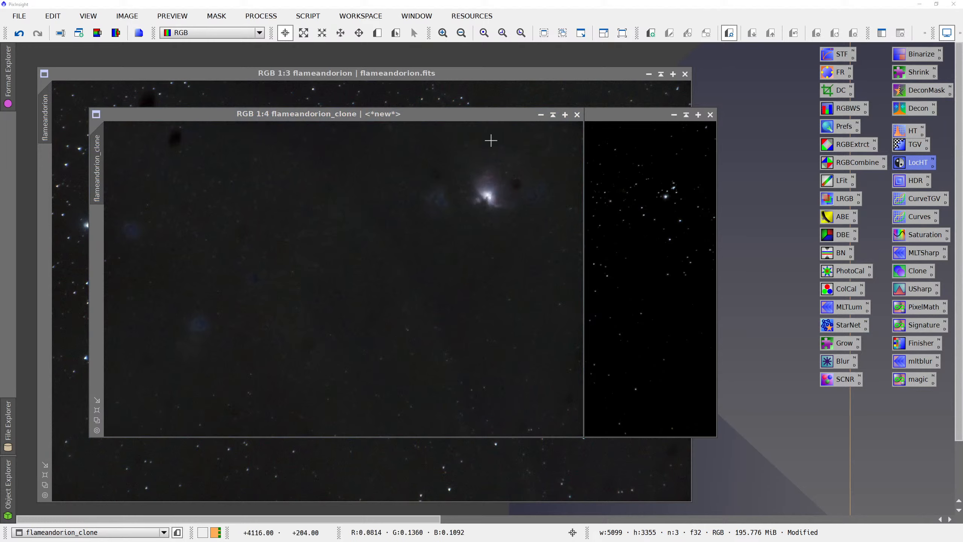
{"action": "left_click", "coordinate": [377, 32]}
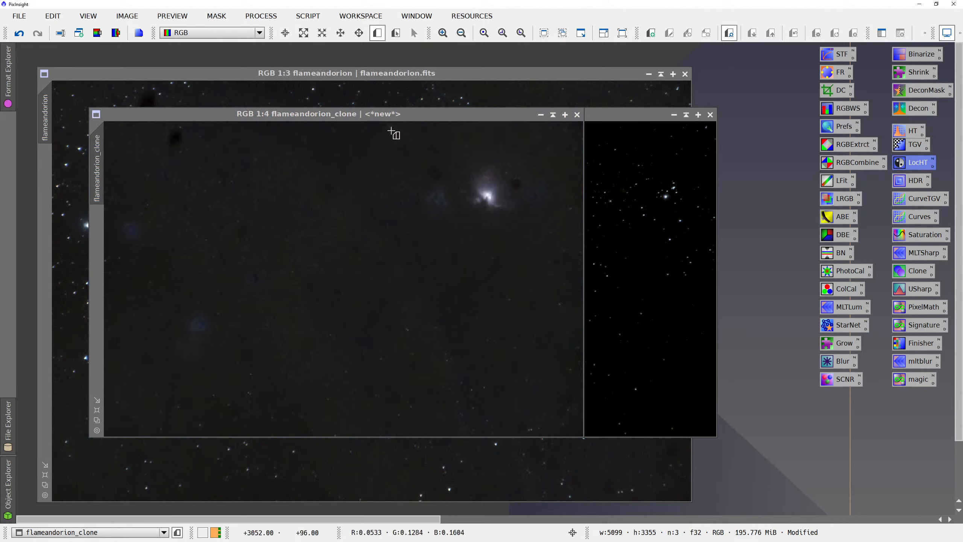
{"action": "left_click_drag", "start_coordinate": [404, 158], "coordinate": [535, 250]}
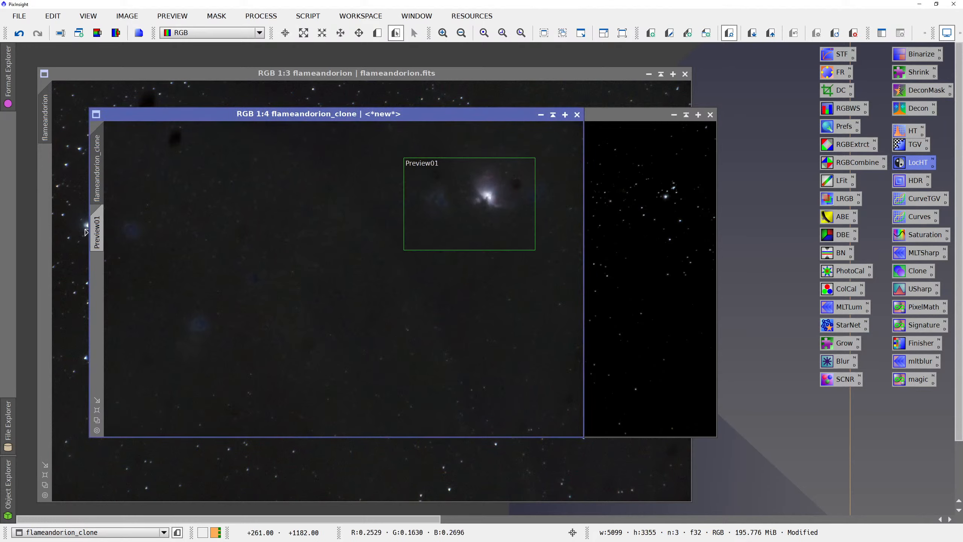
{"action": "left_click", "coordinate": [100, 233]}
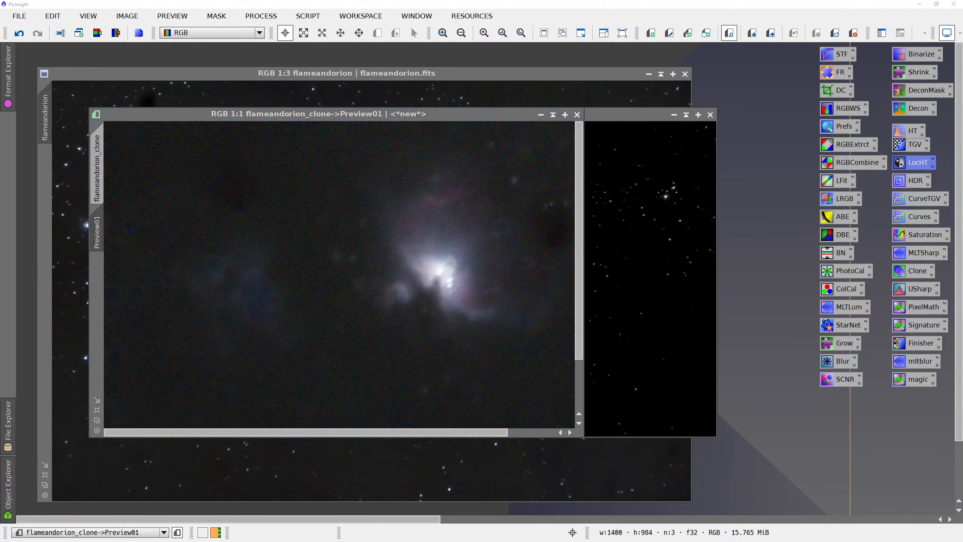
Start a real-time preview of LocalHistogramEqualization on the clone's preview and set the kernel radius to 264.
{"action": "left_click_drag", "start_coordinate": [690, 313], "coordinate": [810, 195]}
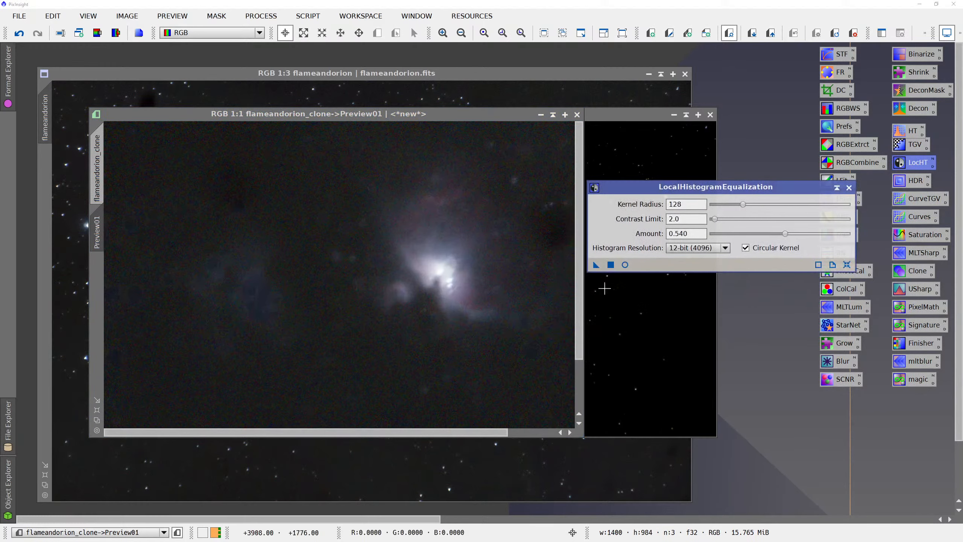
{"action": "left_click", "coordinate": [625, 265]}
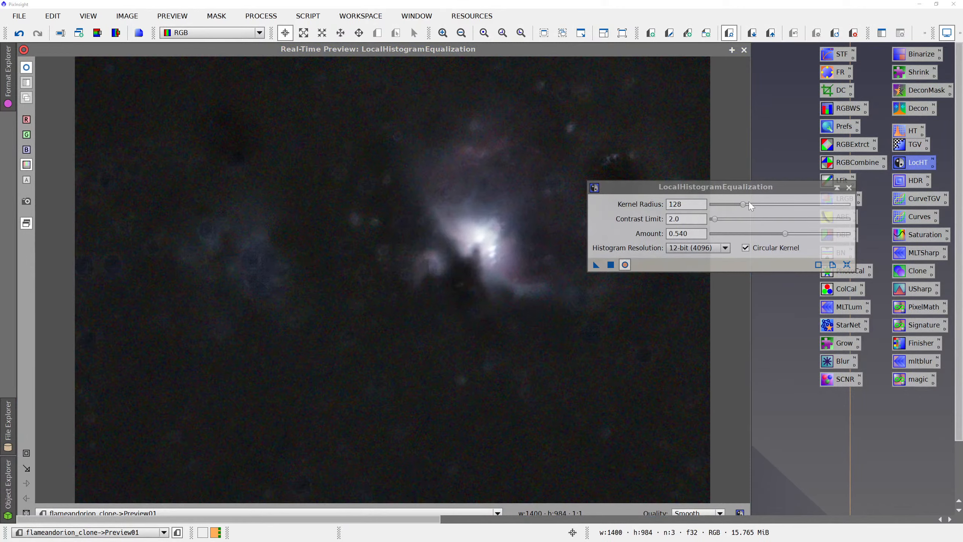
{"action": "left_click_drag", "start_coordinate": [743, 209], "coordinate": [780, 209]}
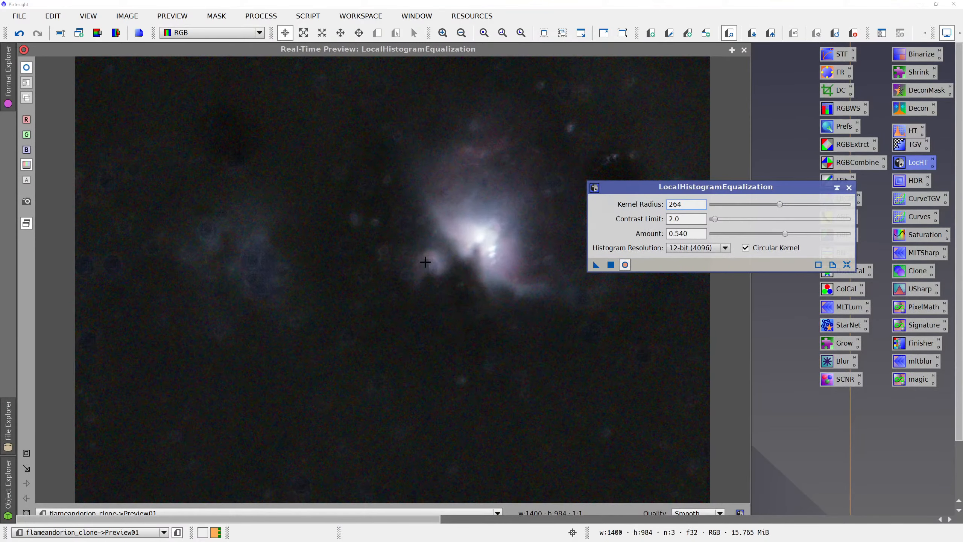
Compare the nebula with and without the LocalHistogramEqualization effect by repeatedly toggling the real-time preview.
{"action": "left_click", "coordinate": [29, 74]}
{"action": "left_click", "coordinate": [29, 73]}
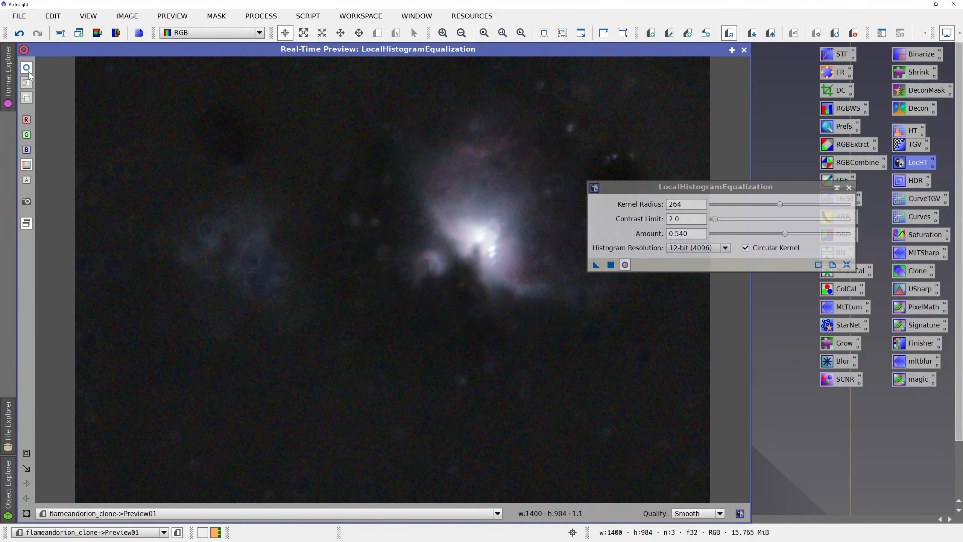
{"action": "left_click", "coordinate": [28, 74]}
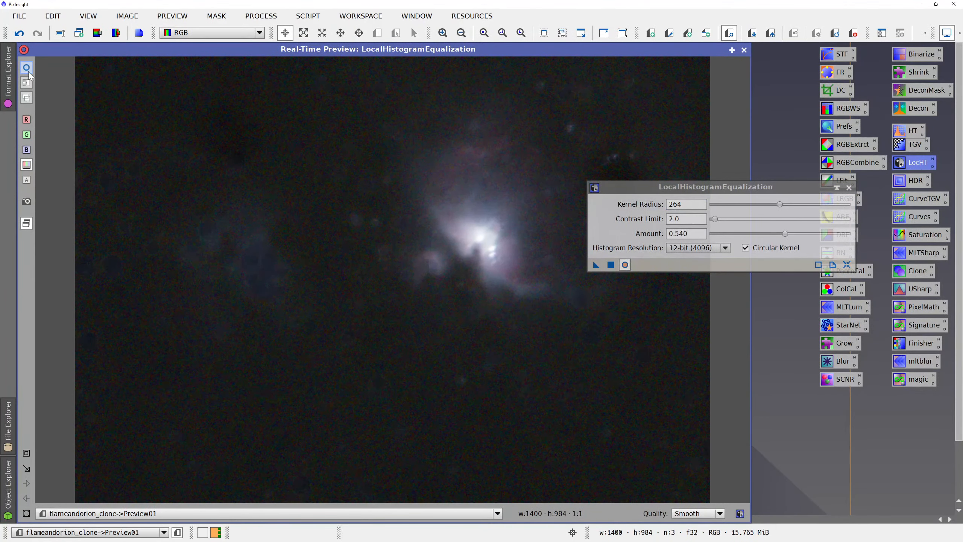
{"action": "left_click", "coordinate": [28, 73]}
{"action": "left_click", "coordinate": [28, 73]}
{"action": "left_click", "coordinate": [29, 74]}
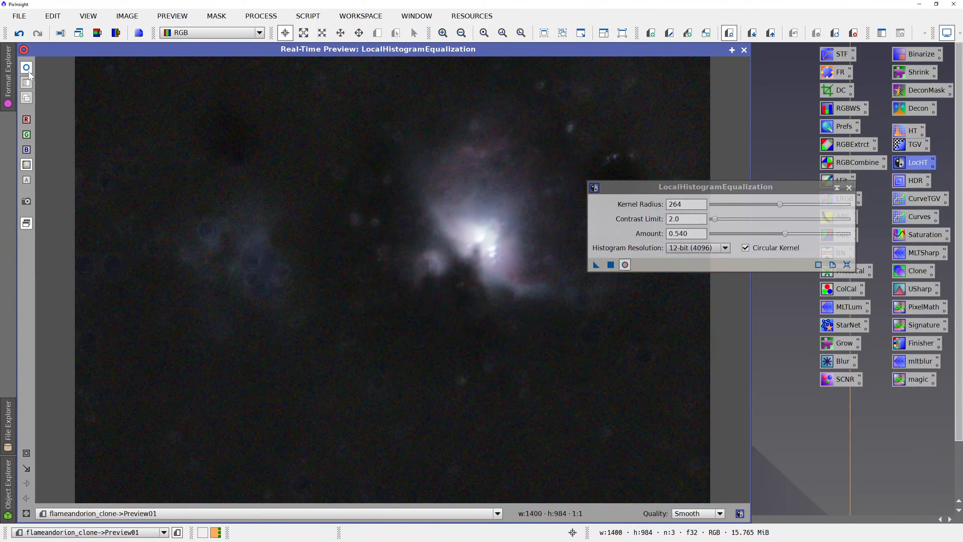
{"action": "left_click", "coordinate": [28, 74]}
{"action": "left_click", "coordinate": [28, 73]}
{"action": "left_click", "coordinate": [28, 73]}
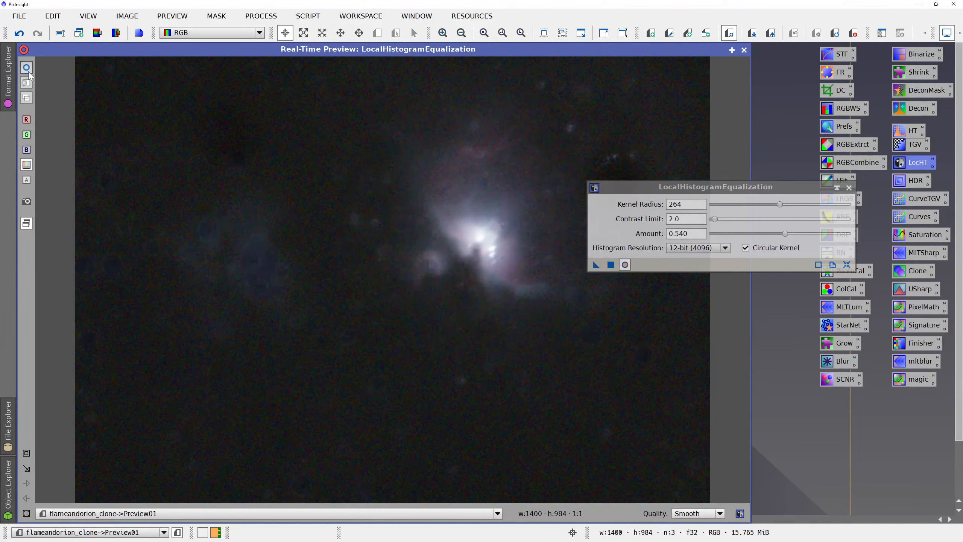
{"action": "left_click", "coordinate": [28, 73]}
{"action": "left_click", "coordinate": [28, 73]}
{"action": "left_click", "coordinate": [29, 73]}
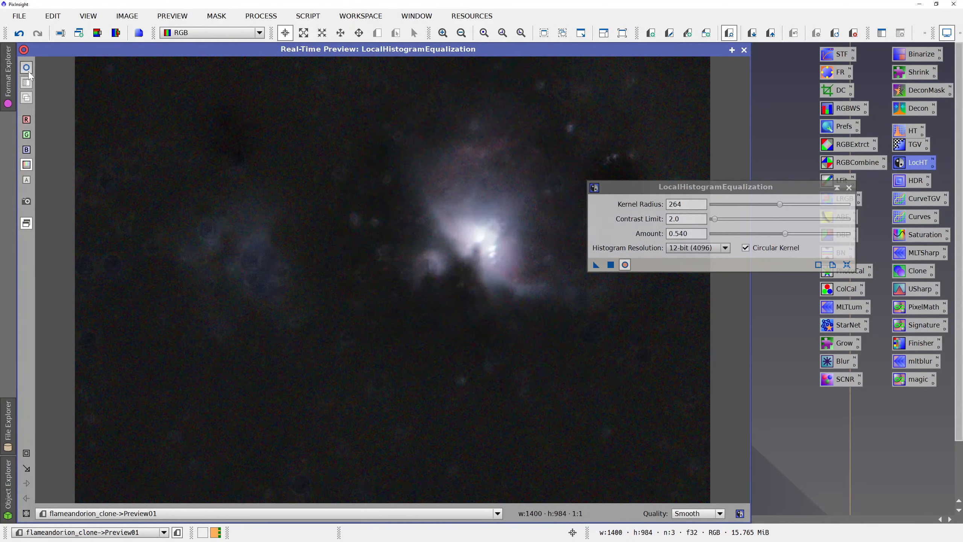
{"action": "left_click", "coordinate": [29, 73]}
{"action": "left_click", "coordinate": [29, 73]}
Lower the equalization amount to 0.300, check its effect on the nebula and close the real-time preview.
{"action": "left_click_drag", "start_coordinate": [790, 234], "coordinate": [756, 238]}
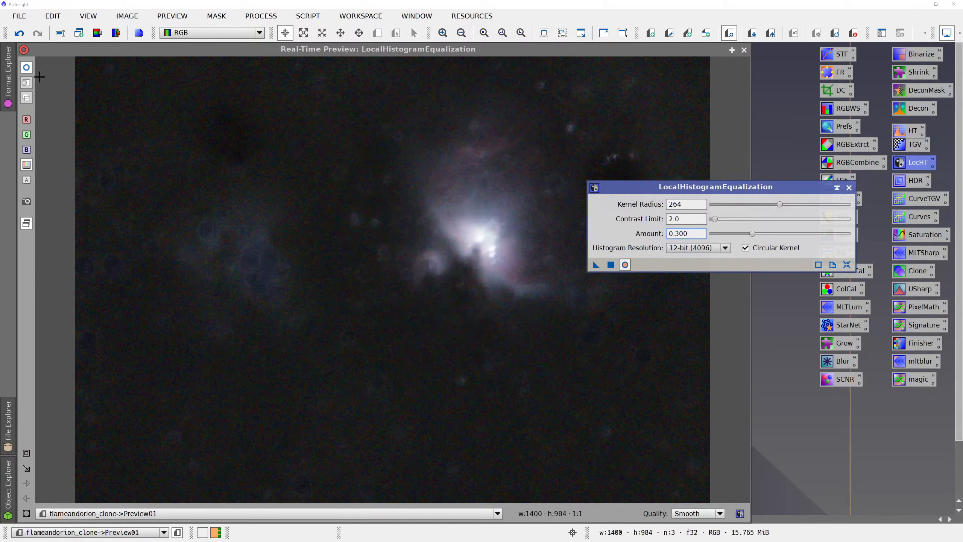
{"action": "left_click", "coordinate": [26, 71]}
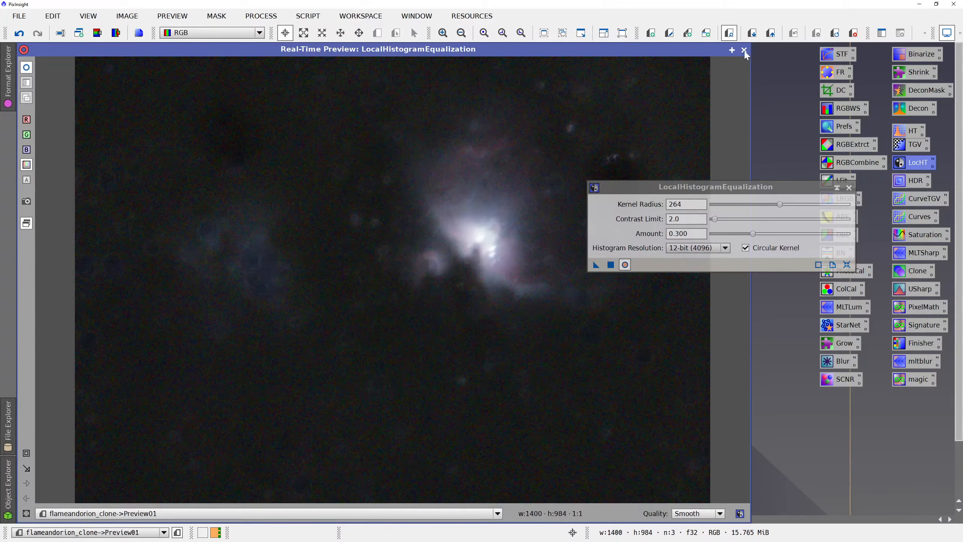
{"action": "left_click", "coordinate": [744, 51]}
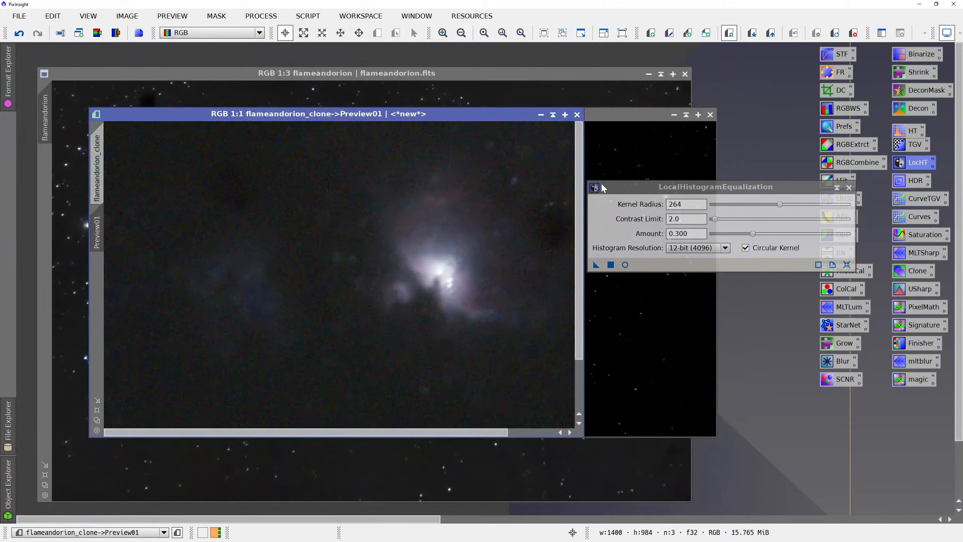
Apply LocalHistogramEqualization to the full flameandorion_clone image and close the process dialog.
{"action": "left_click", "coordinate": [97, 178]}
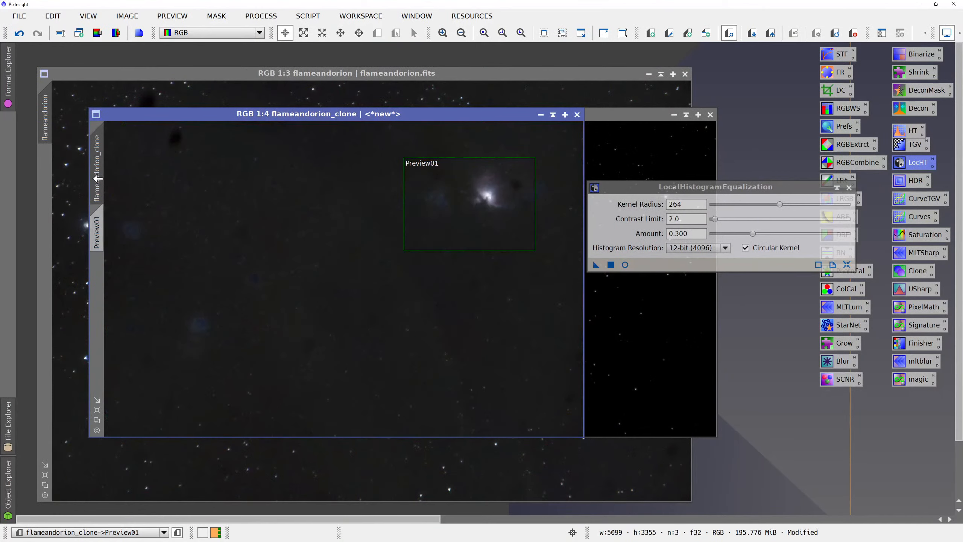
{"action": "mouse_move", "coordinate": [595, 264]}
{"action": "left_mouse_down"}
{"action": "mouse_move", "coordinate": [529, 294]}
{"action": "mouse_move", "coordinate": [359, 200]}
{"action": "left_mouse_up"}
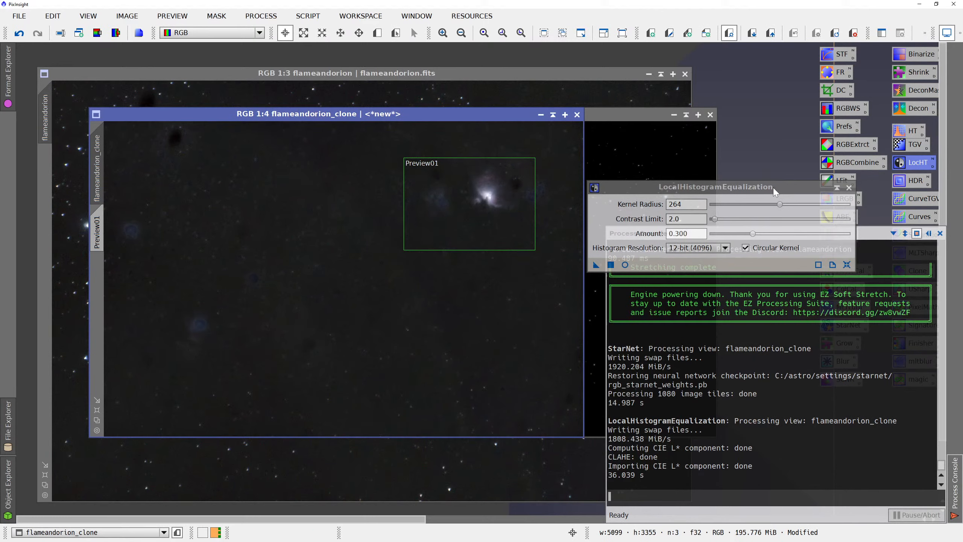
{"action": "left_click", "coordinate": [848, 188]}
Open CurvesTransformation, add an RGB/K curve point at about 0.298, 0.293 and start a real-time preview of the clone.
{"action": "left_click", "coordinate": [912, 217]}
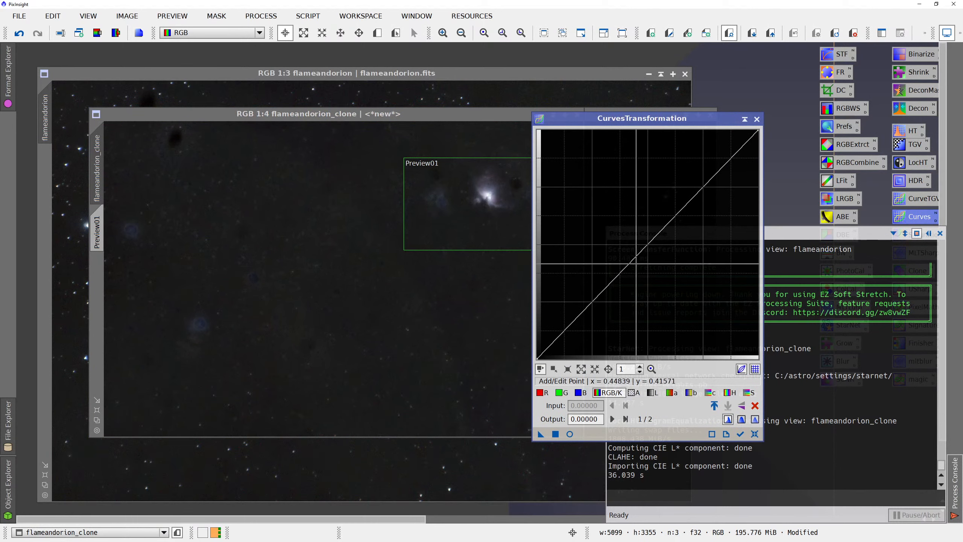
{"action": "left_click", "coordinate": [603, 292]}
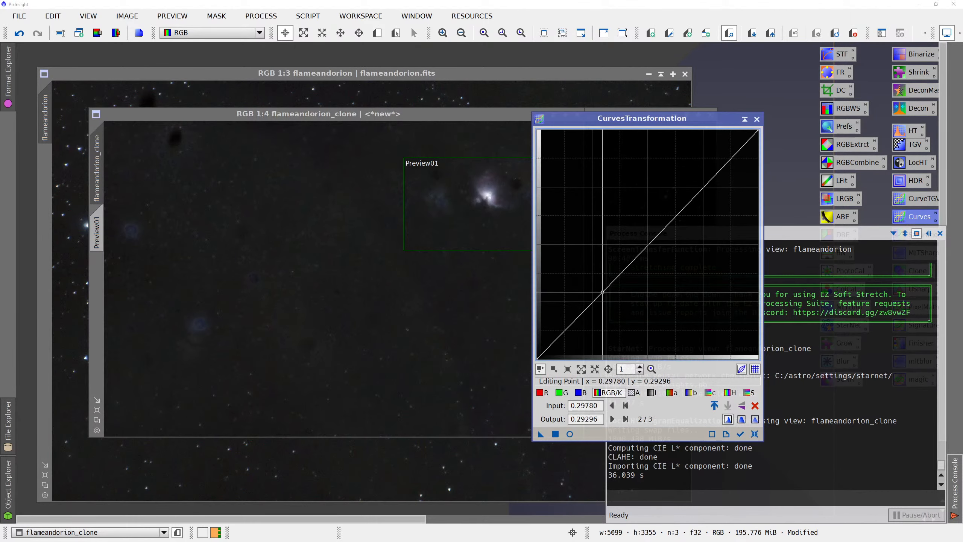
{"action": "left_click", "coordinate": [570, 433]}
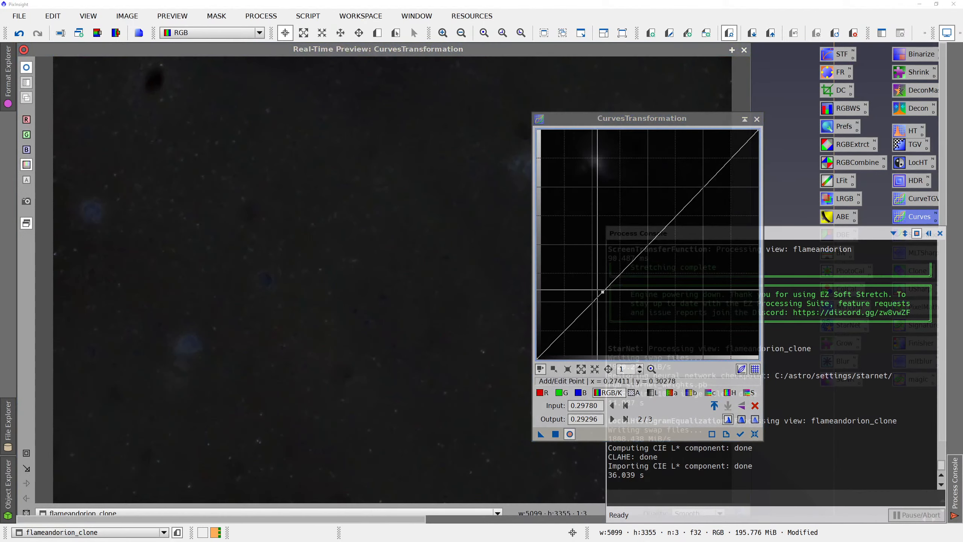
Try darkening the clone by pulling the RGB/K curve point to about 0.354 input, 0.172 output, and reset the curve.
{"action": "left_click_drag", "start_coordinate": [603, 292], "coordinate": [614, 318]}
{"action": "left_click_drag", "start_coordinate": [629, 122], "coordinate": [726, 106]}
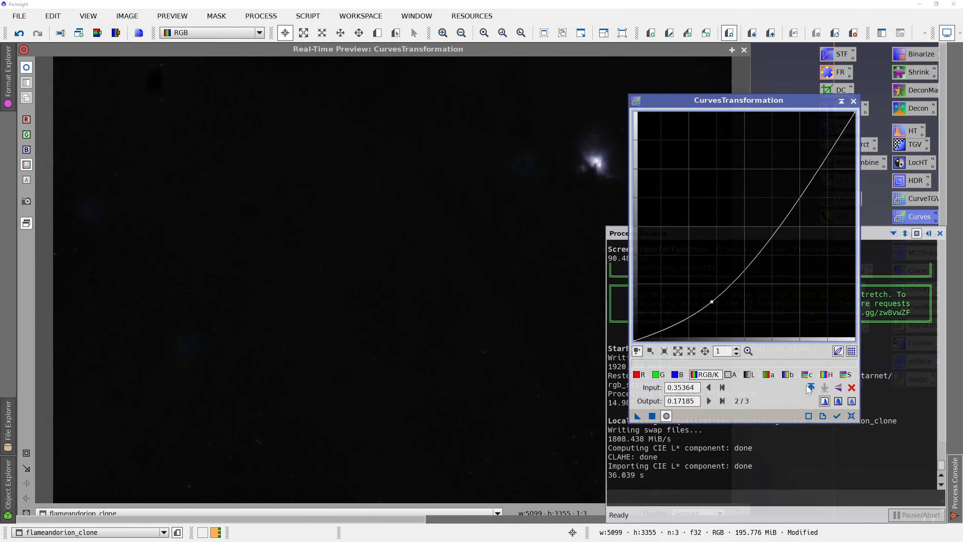
{"action": "left_click", "coordinate": [852, 388]}
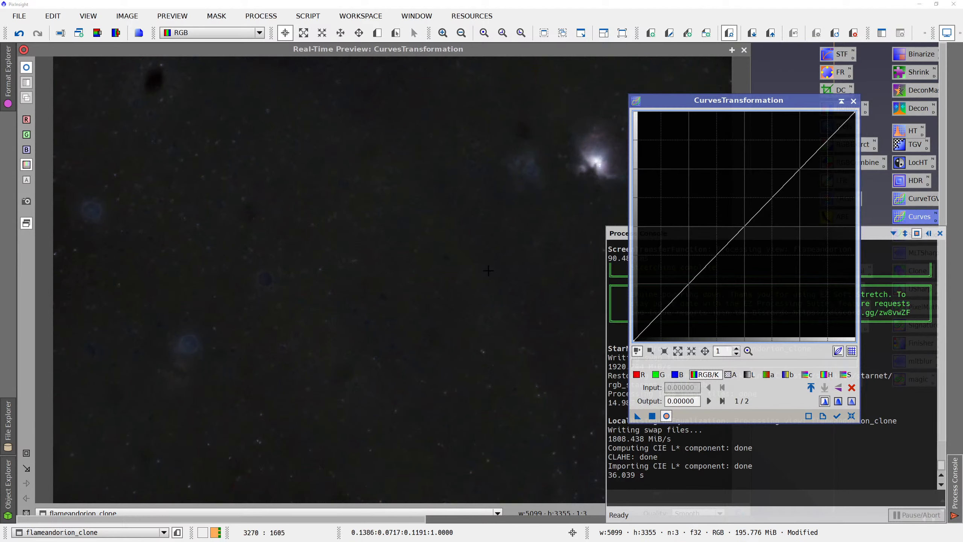
Switch the curve to the lightness (L) channel and sample background and nebula brightness in the real-time preview.
{"action": "left_click", "coordinate": [754, 379]}
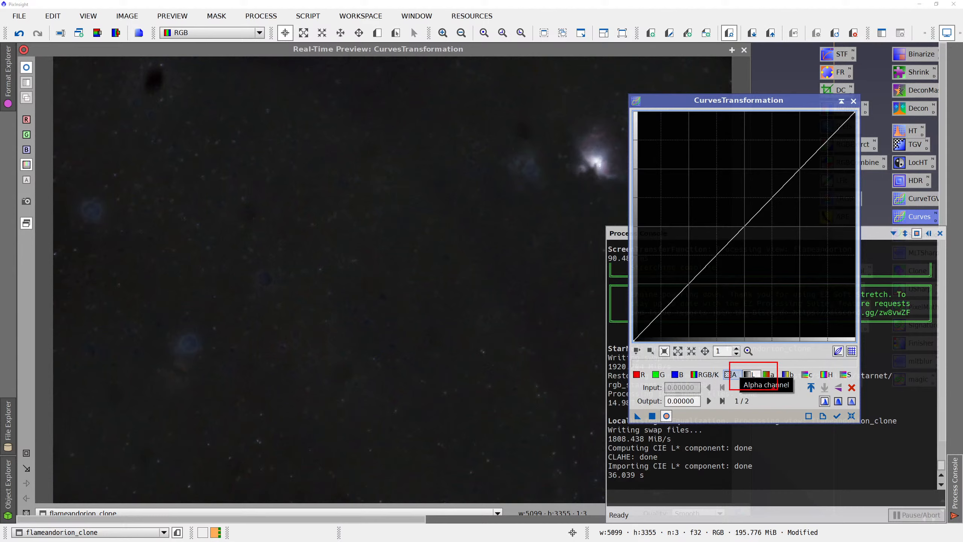
{"action": "left_click", "coordinate": [750, 374]}
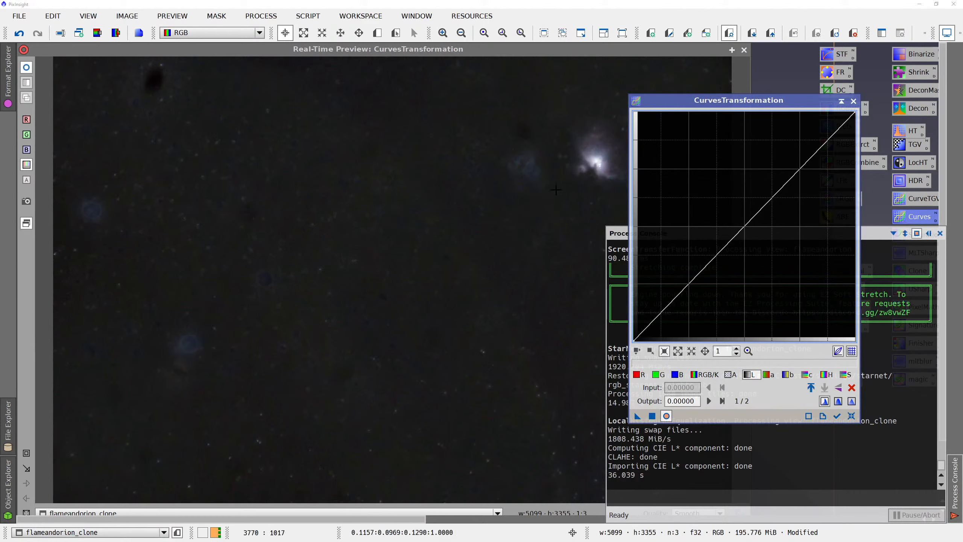
{"action": "left_click", "coordinate": [563, 181]}
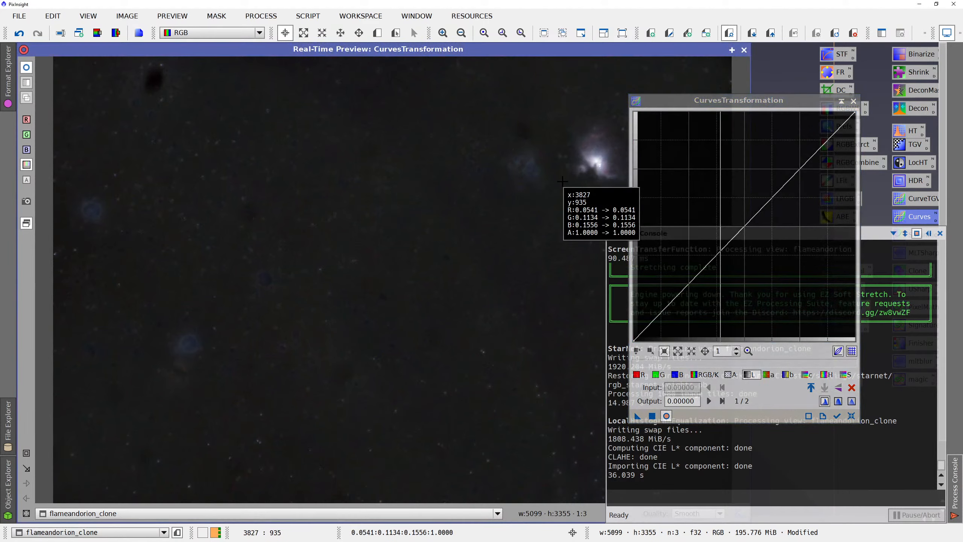
{"action": "left_click", "coordinate": [507, 269]}
{"action": "left_click", "coordinate": [419, 319]}
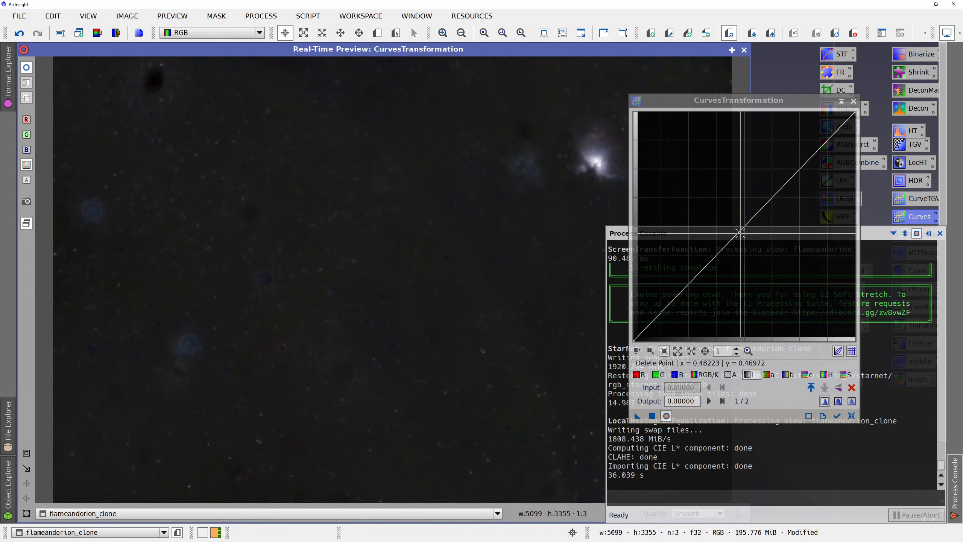
{"action": "left_click", "coordinate": [597, 163]}
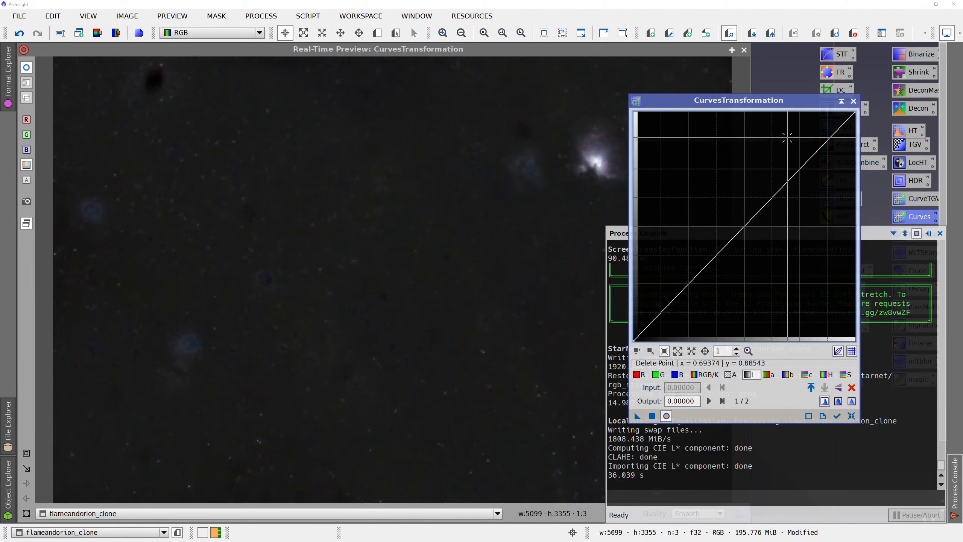
Close and reopen CurvesTransformation and set the curve editor to add/edit point mode.
{"action": "left_click", "coordinate": [853, 101]}
{"action": "double_click", "coordinate": [907, 217]}
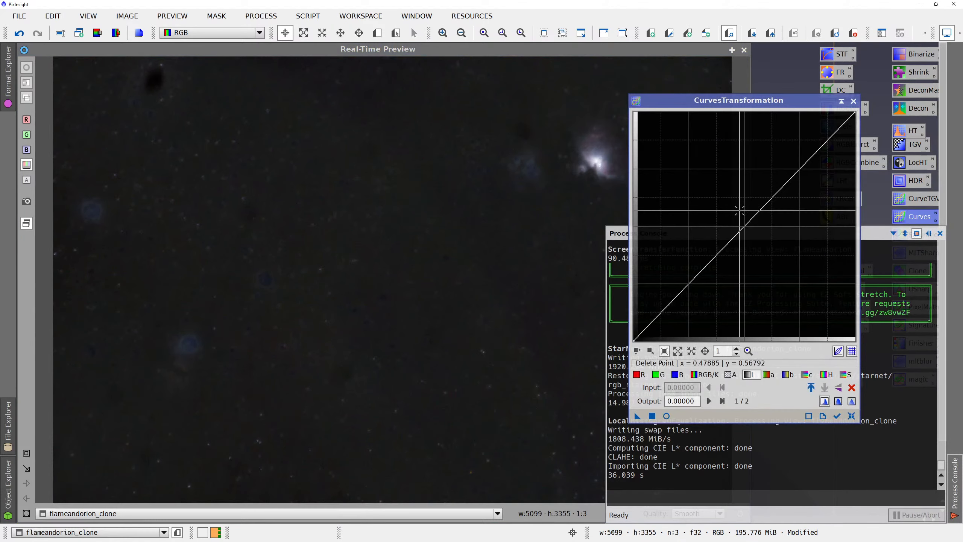
{"action": "left_click", "coordinate": [304, 34]}
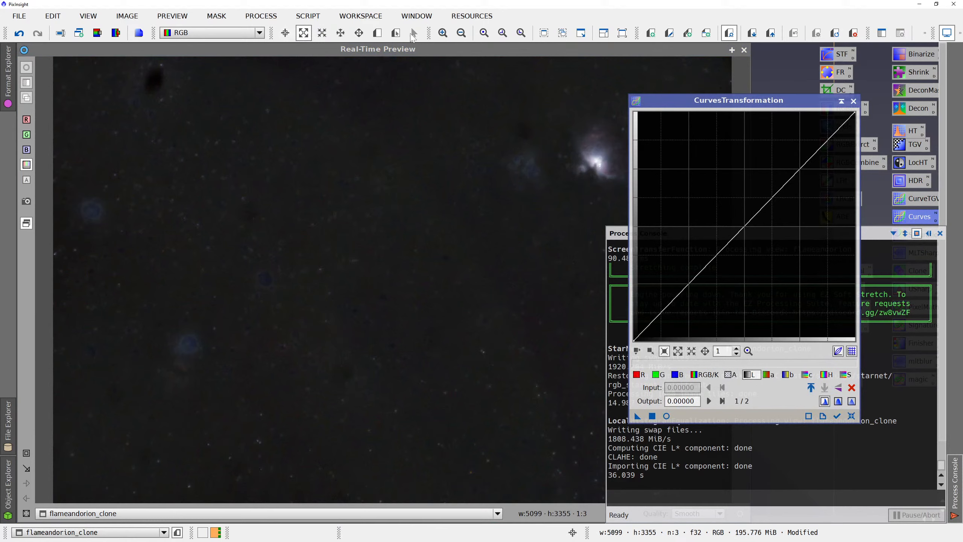
{"action": "left_click", "coordinate": [359, 33]}
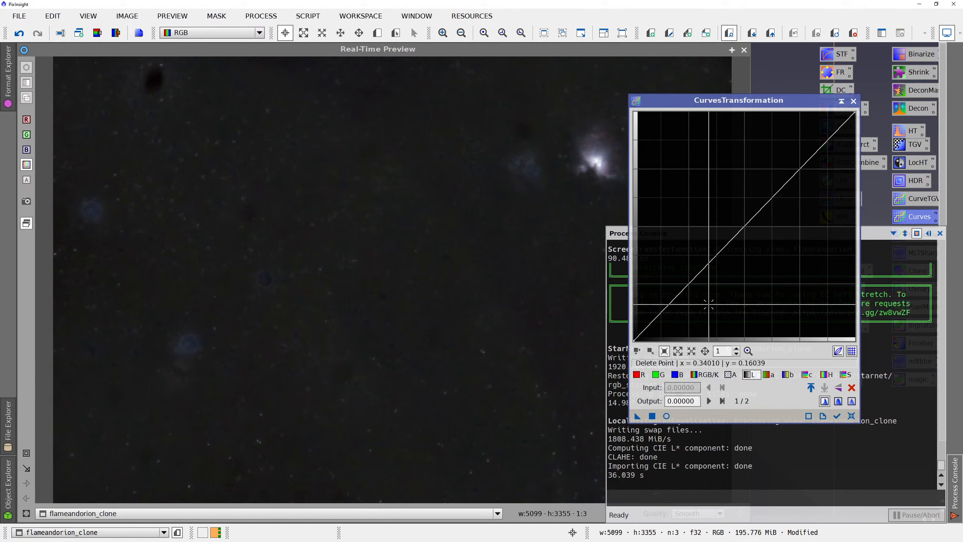
{"action": "left_click", "coordinate": [637, 351]}
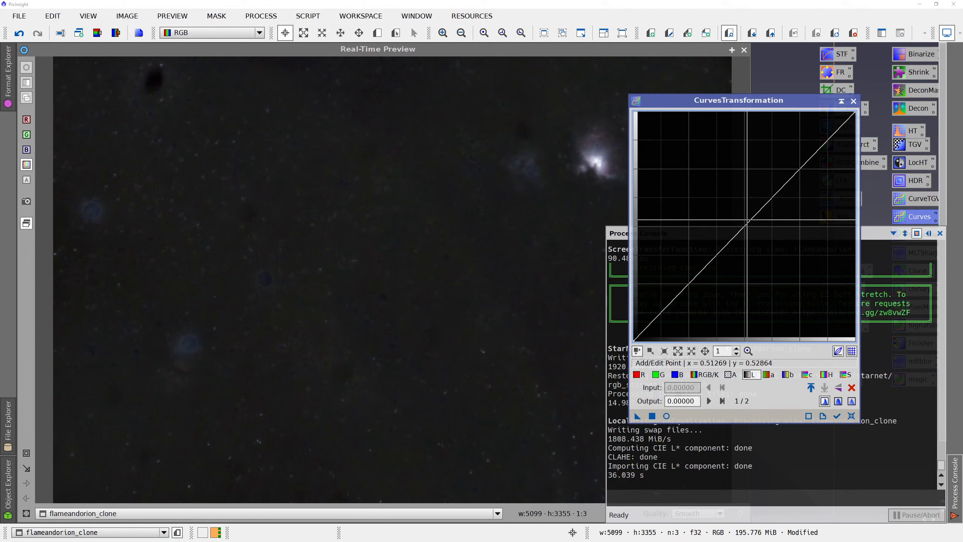
Try a lightness S-curve with points at about 0.516, 0.522 and 0.426, 0.354, and reset the curve.
{"action": "left_click", "coordinate": [586, 205]}
{"action": "left_click", "coordinate": [543, 217]}
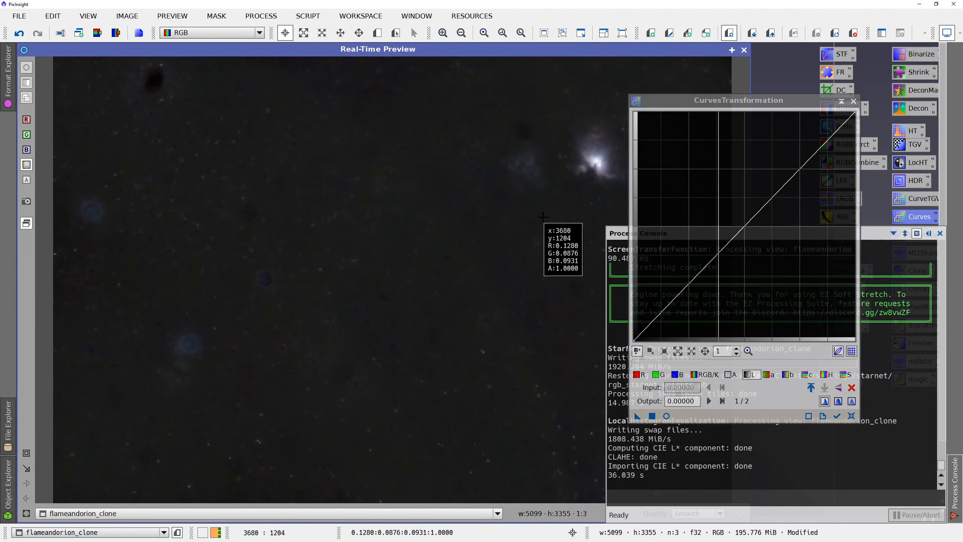
{"action": "left_click_drag", "start_coordinate": [543, 217], "coordinate": [484, 200]}
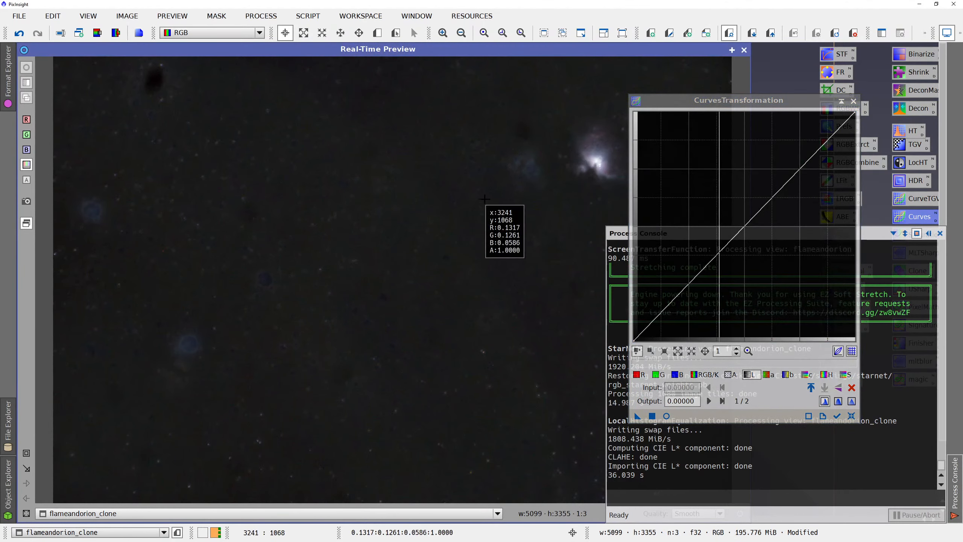
{"action": "left_click", "coordinate": [748, 220]}
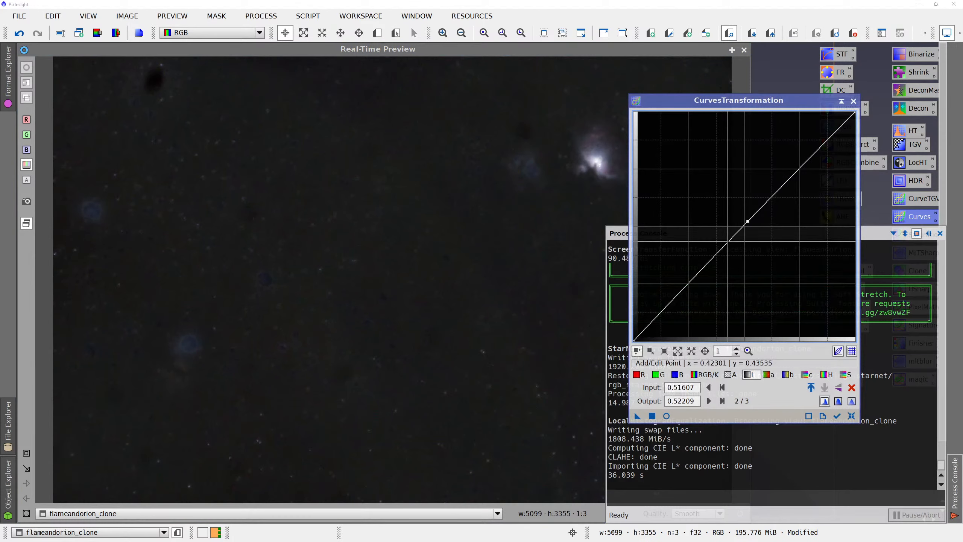
{"action": "left_click", "coordinate": [728, 241]}
{"action": "mouse_move", "coordinate": [728, 241]}
{"action": "left_mouse_down"}
{"action": "mouse_move", "coordinate": [736, 262]}
{"action": "mouse_move", "coordinate": [728, 260]}
{"action": "left_mouse_up"}
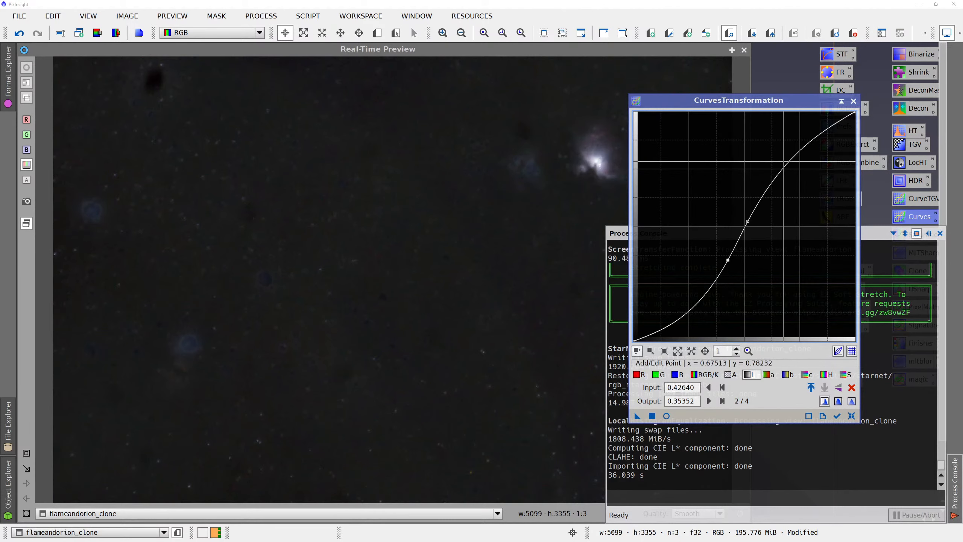
{"action": "left_click", "coordinate": [851, 417]}
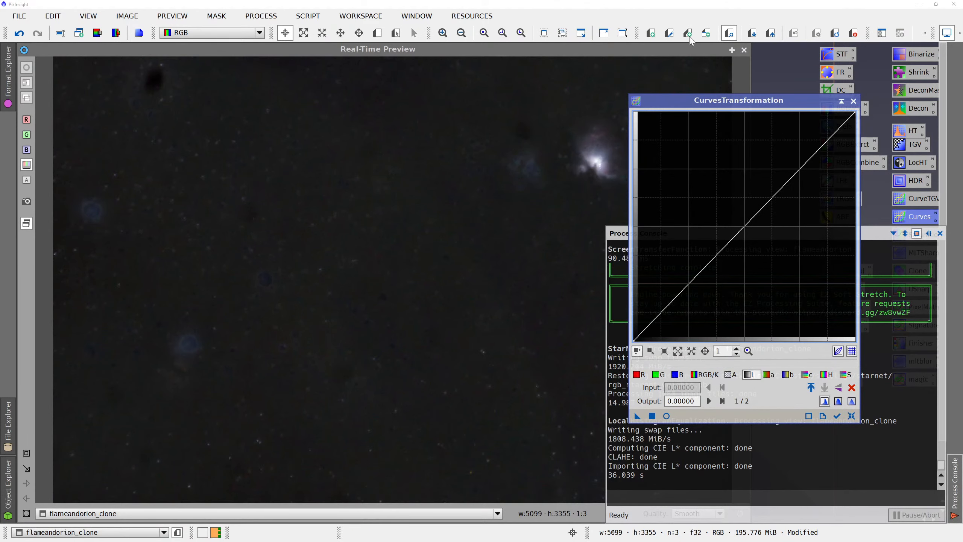
Restart the real-time preview and shape a lightness S-curve with points at about 0.514, 0.516 and 0.408, 0.337.
{"action": "left_click", "coordinate": [744, 50]}
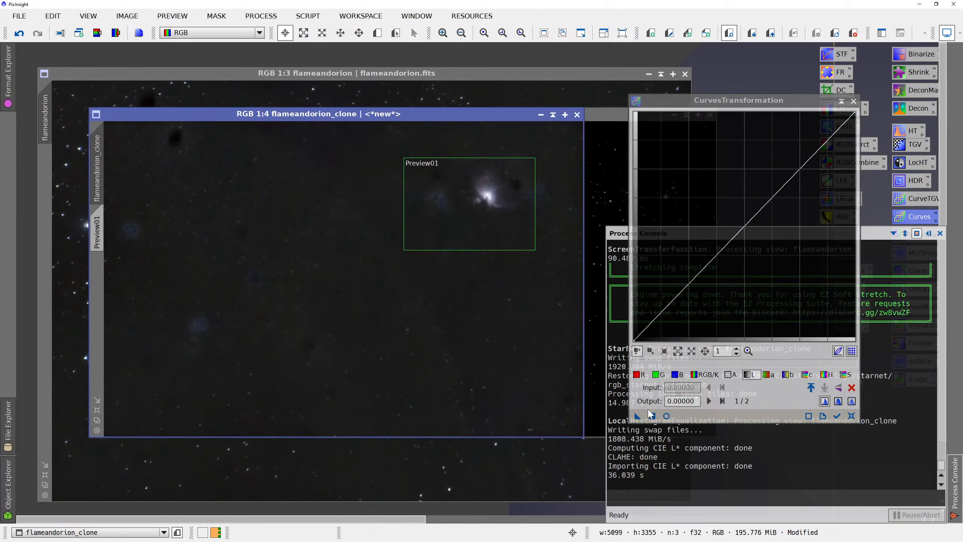
{"action": "left_click", "coordinate": [667, 416]}
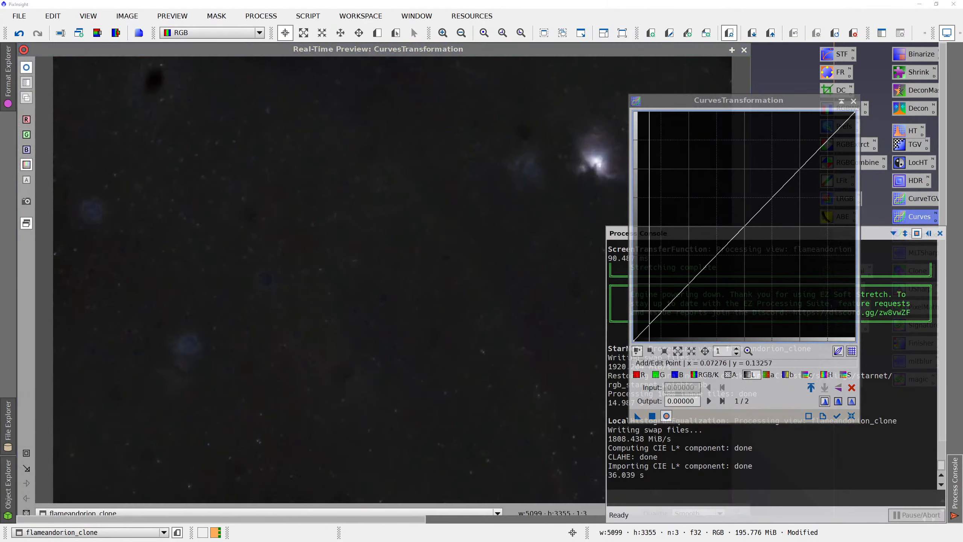
{"action": "left_click", "coordinate": [748, 222]}
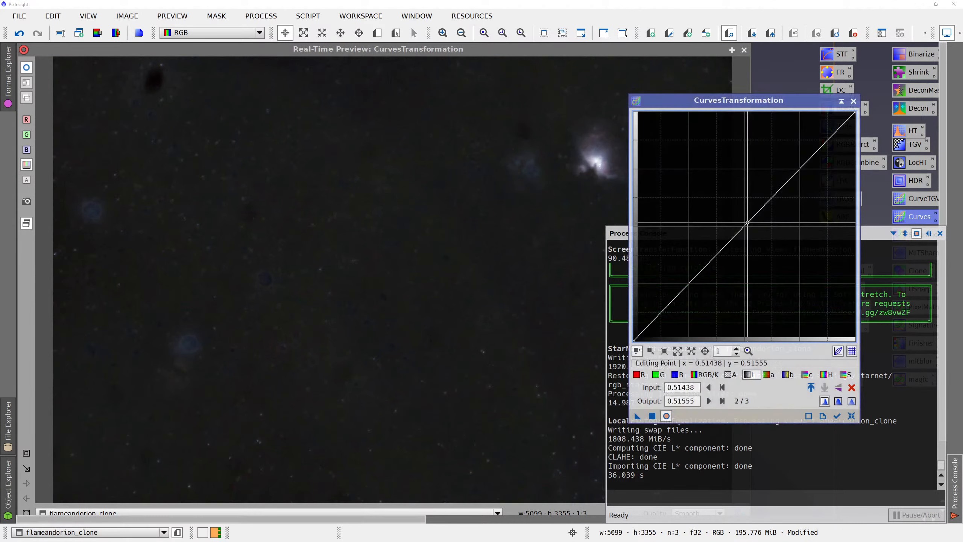
{"action": "left_click_drag", "start_coordinate": [727, 242], "coordinate": [724, 263]}
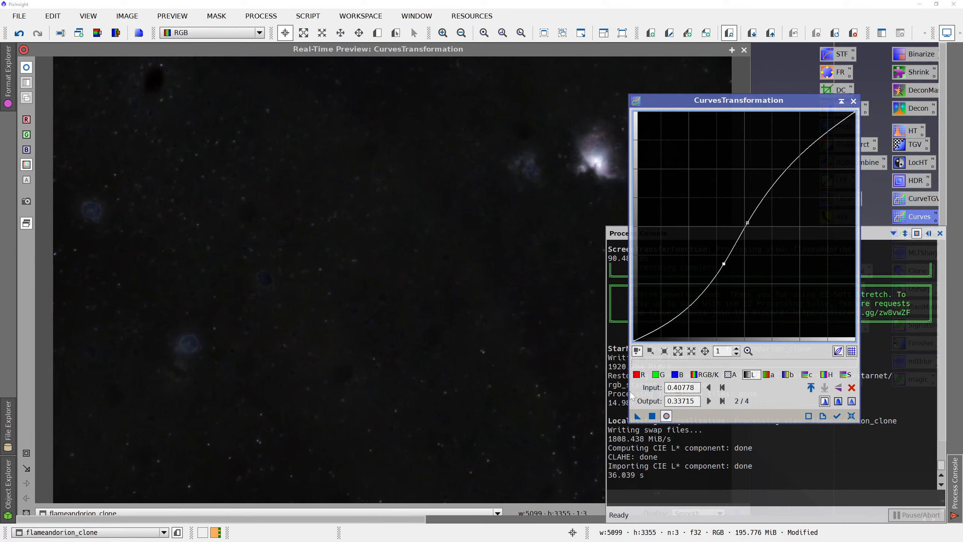
Apply the lightness curve to flameandorion_clone and close CurvesTransformation and the real-time preview.
{"action": "left_click", "coordinate": [652, 417]}
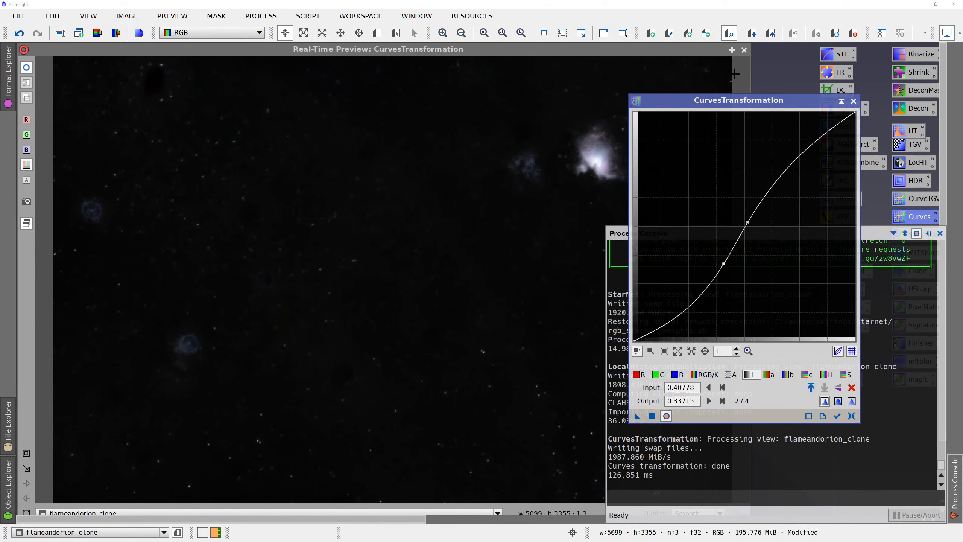
{"action": "left_click", "coordinate": [854, 101]}
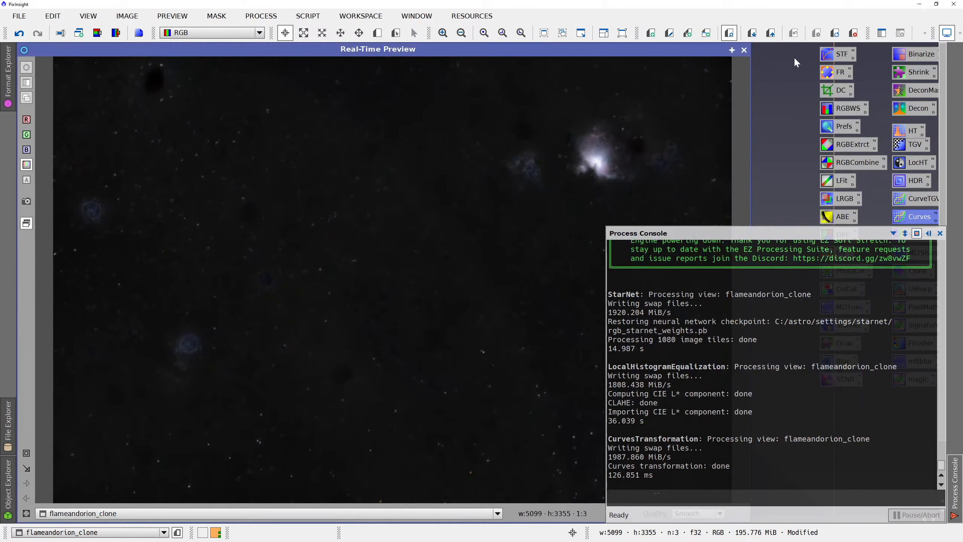
{"action": "left_click", "coordinate": [743, 50]}
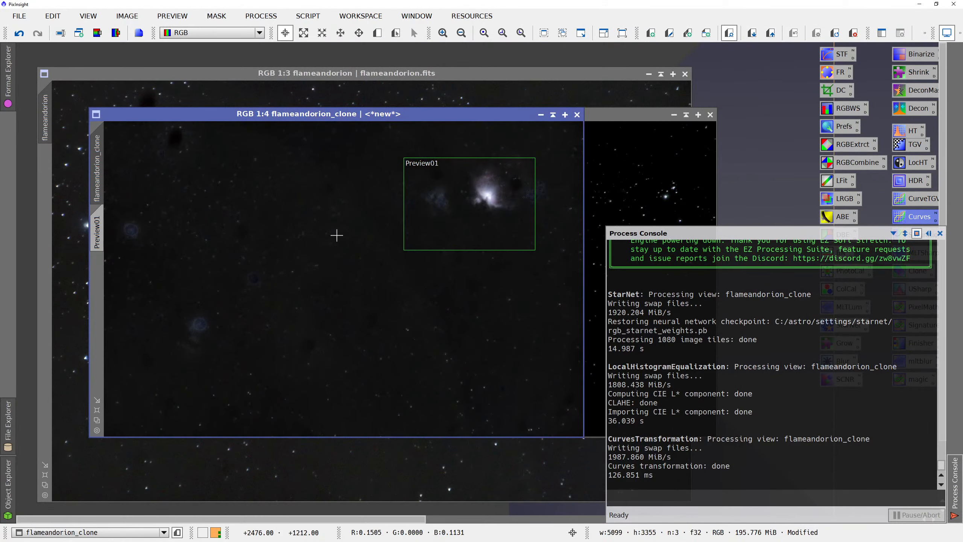
Open ArcsinhStretch with a real-time preview of the clone and set the black point to 0.026230.
{"action": "left_click", "coordinate": [261, 15]}
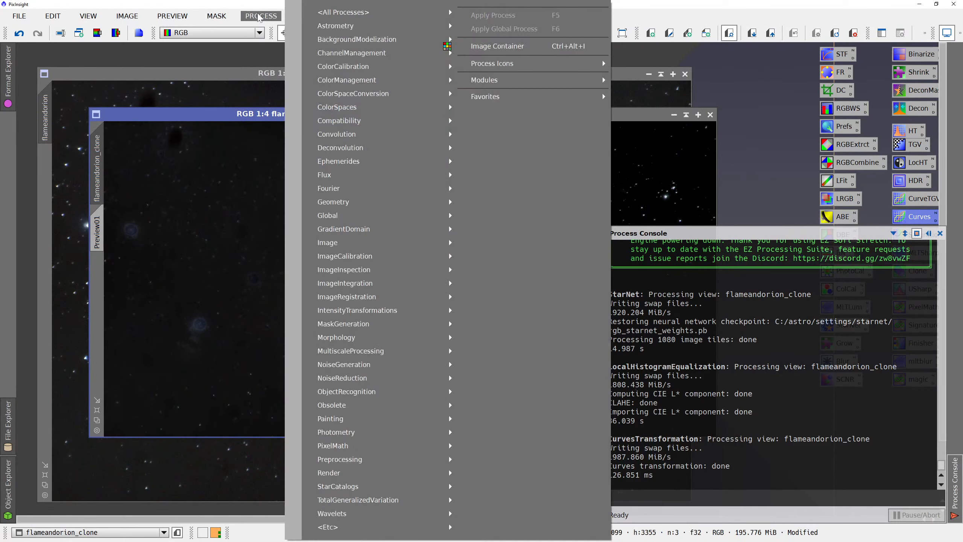
{"action": "mouse_move", "coordinate": [343, 12]}
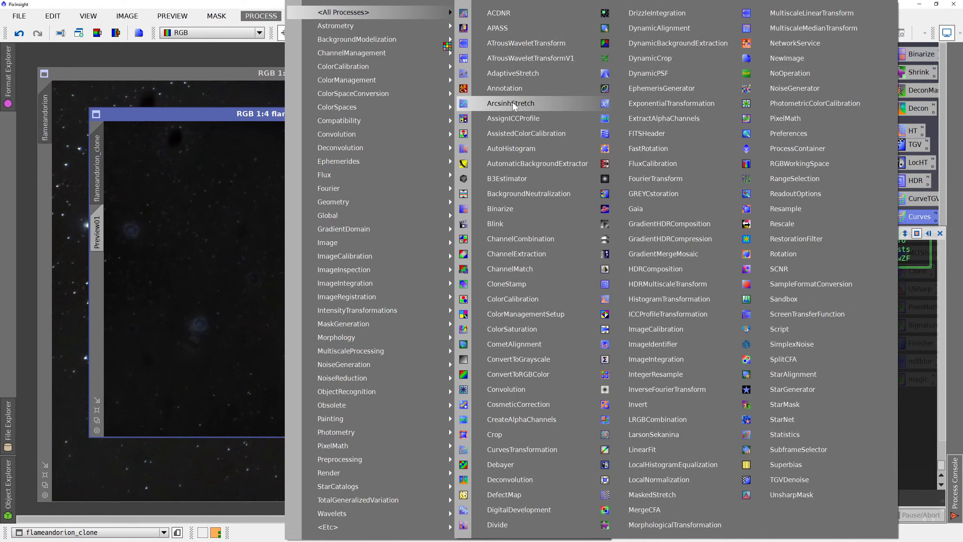
{"action": "left_click", "coordinate": [504, 112]}
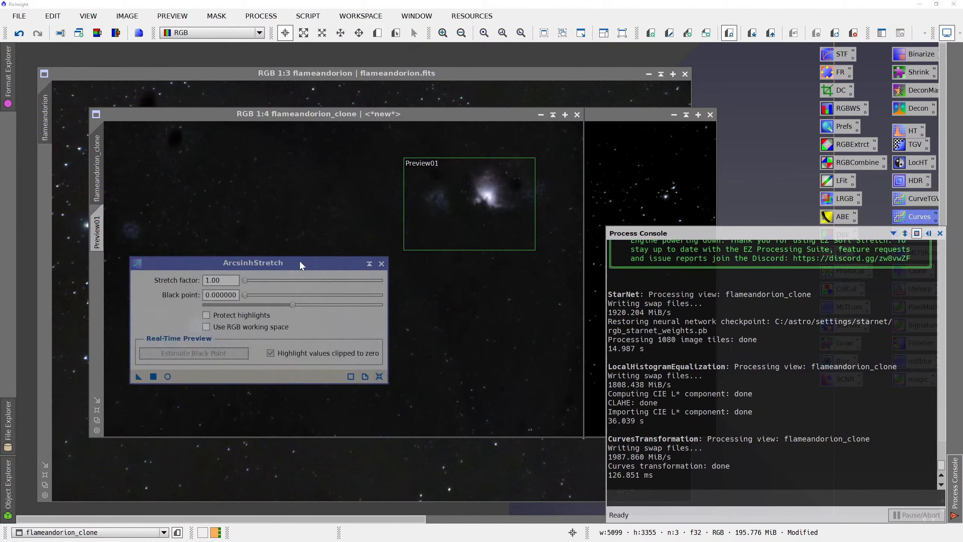
{"action": "left_click_drag", "start_coordinate": [292, 262], "coordinate": [709, 145]}
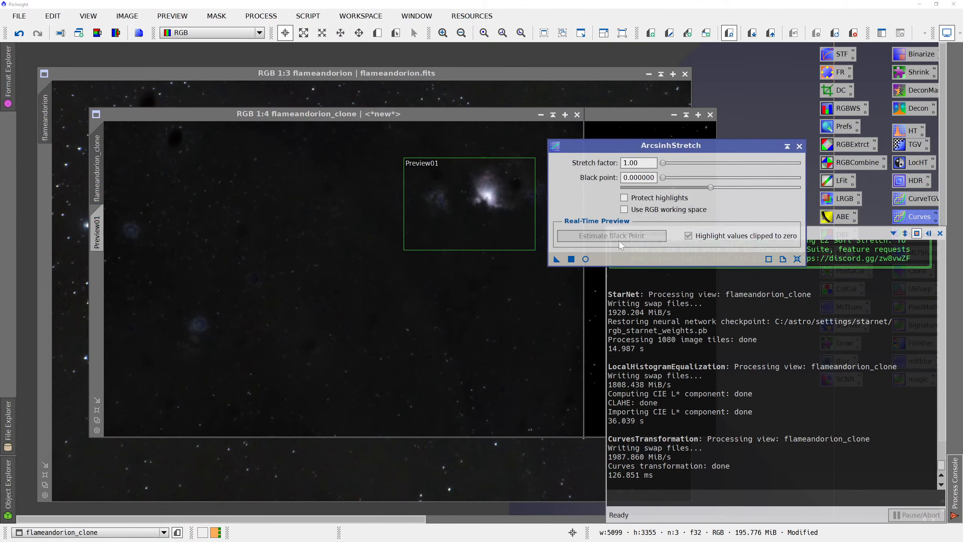
{"action": "left_click", "coordinate": [586, 259]}
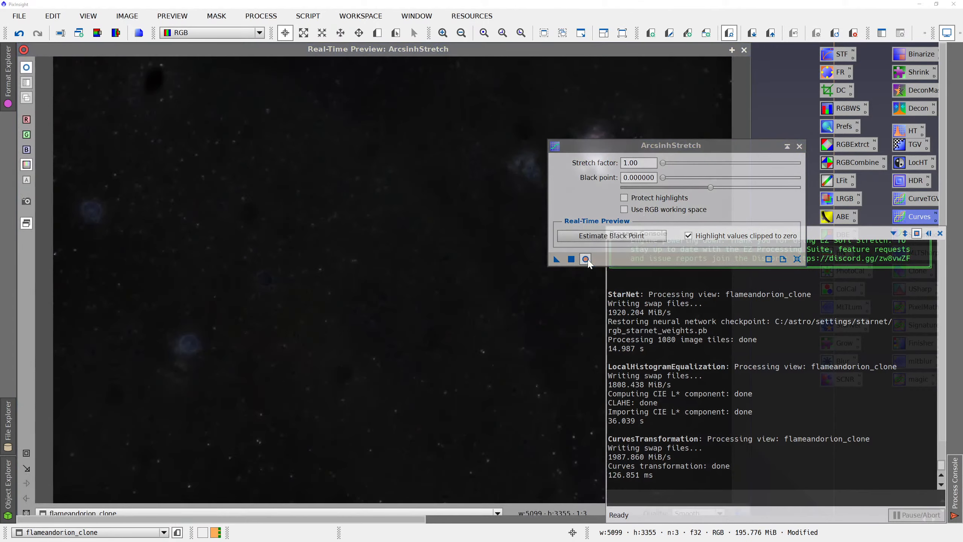
{"action": "left_click_drag", "start_coordinate": [623, 152], "coordinate": [550, 252]}
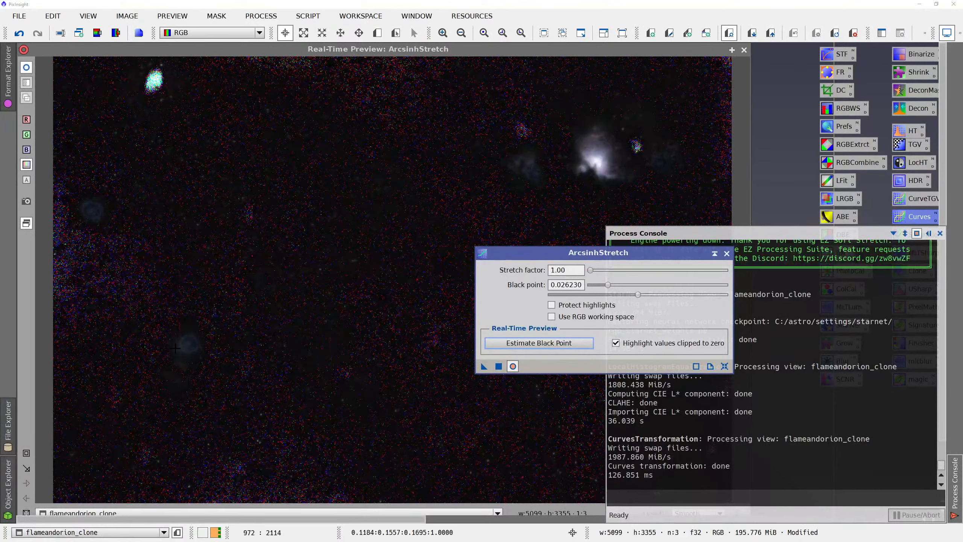
Try stretch factors of 1.01, 1.1 and 1.5 on the clone in the real-time preview.
{"action": "left_click", "coordinate": [590, 270]}
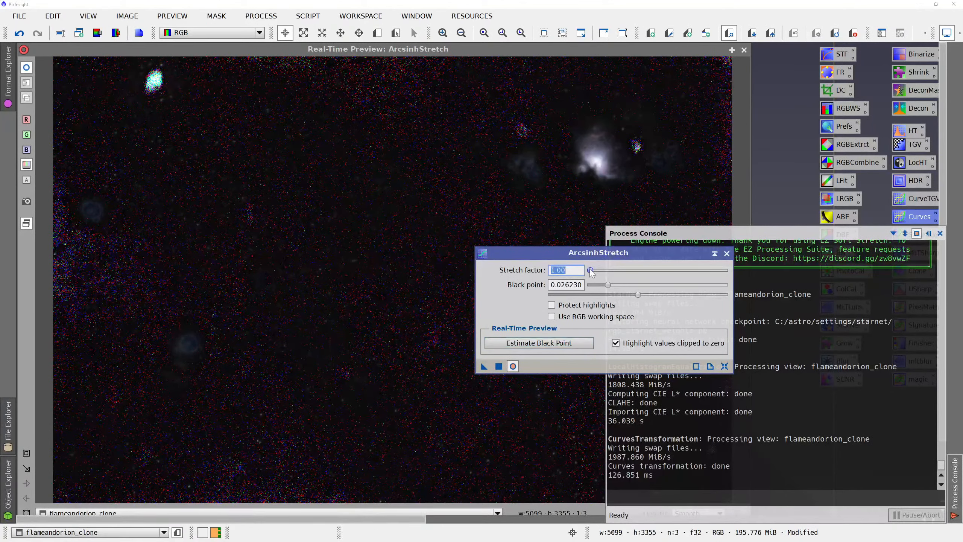
{"action": "mouse_move", "coordinate": [590, 271]}
{"action": "left_mouse_down"}
{"action": "mouse_move", "coordinate": [613, 270]}
{"action": "mouse_move", "coordinate": [587, 274]}
{"action": "left_mouse_up"}
{"action": "key", "text": "BackSpace"}
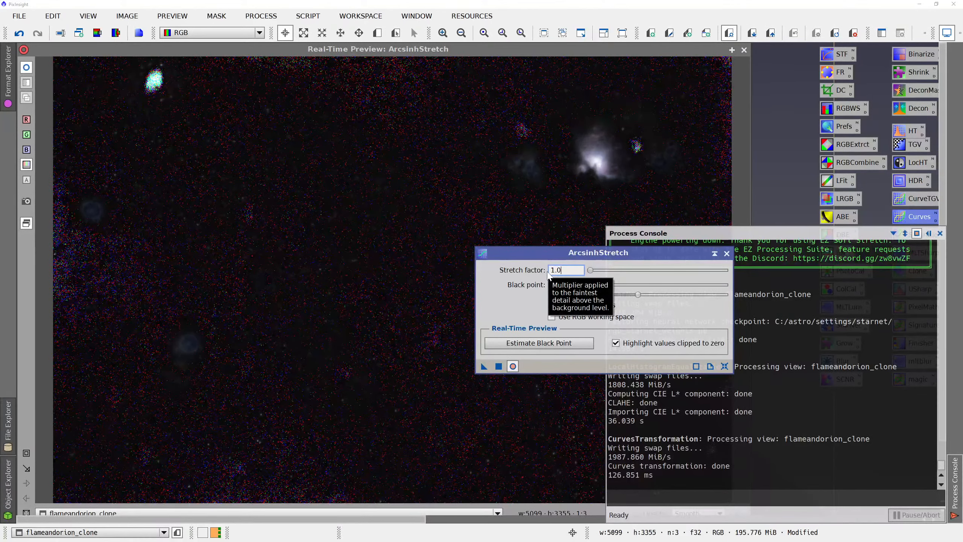
{"action": "type", "text": "1"}
{"action": "key", "text": "Tab"}
{"action": "key", "text": "shift+Tab"}
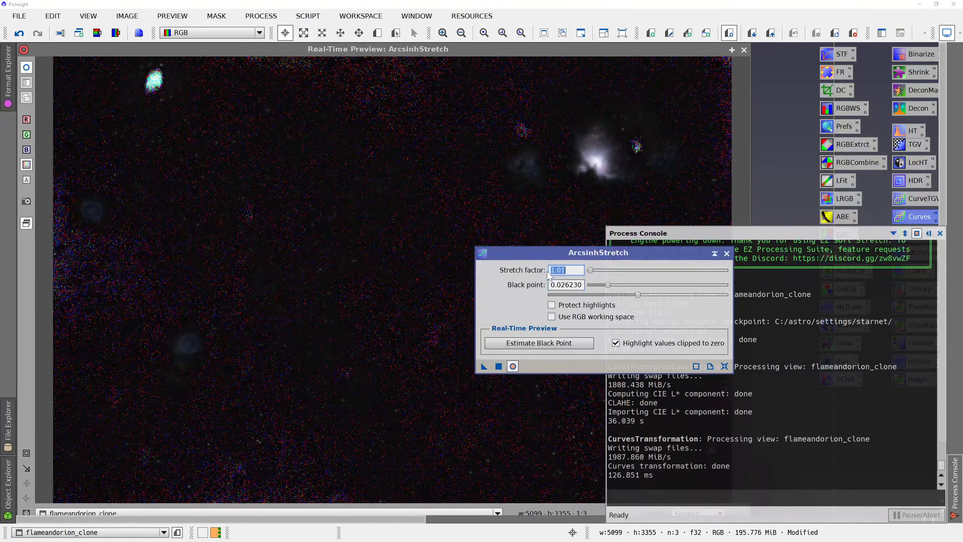
{"action": "type", "text": "1.1"}
{"action": "key", "text": "Tab"}
{"action": "key", "text": "shift+Tab"}
{"action": "type", "text": "1.5"}
{"action": "key", "text": "Tab"}
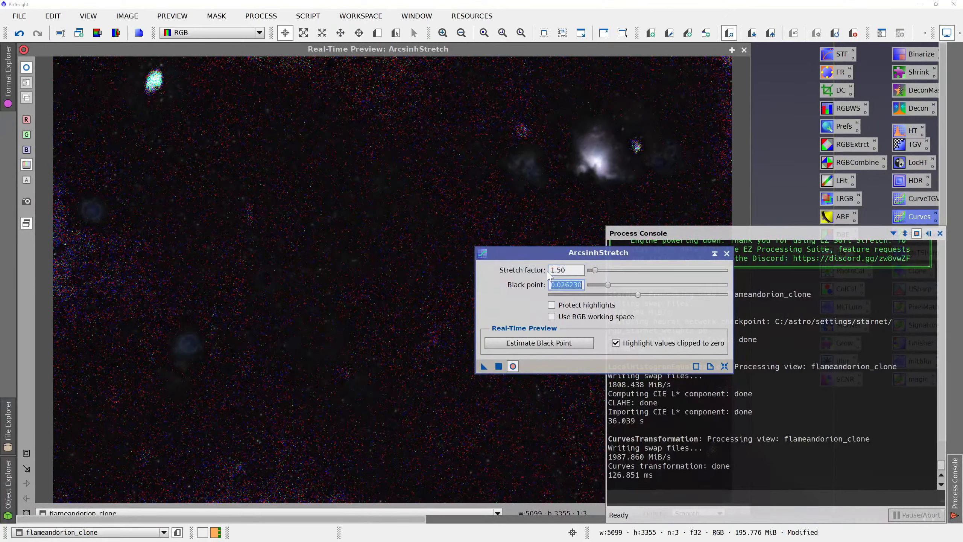
Apply ArcsinhStretch to flameandorion_clone with a stretch factor of 1.4 and close the process and the real-time preview.
{"action": "key", "text": "shift+Tab"}
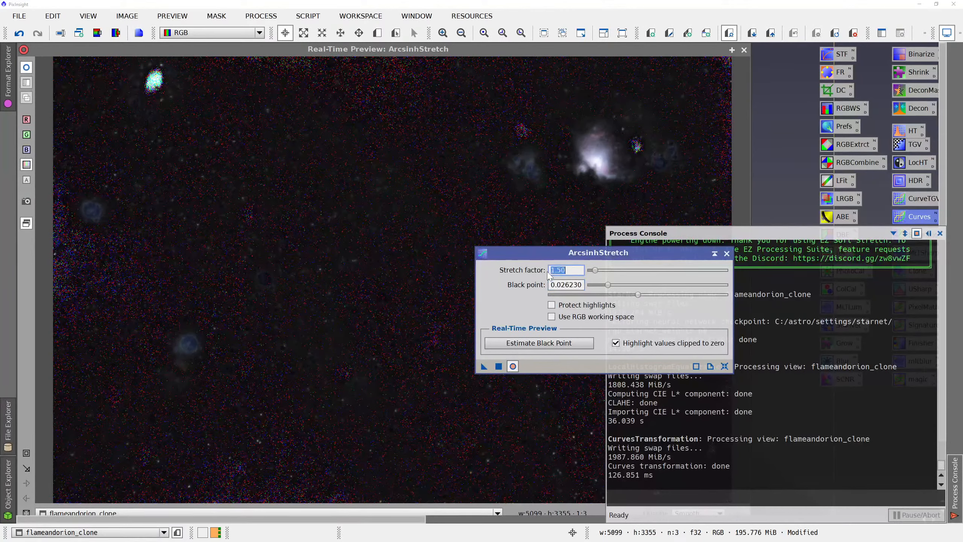
{"action": "type", "text": "1.4"}
{"action": "key", "text": "Tab"}
{"action": "left_click", "coordinate": [499, 366]}
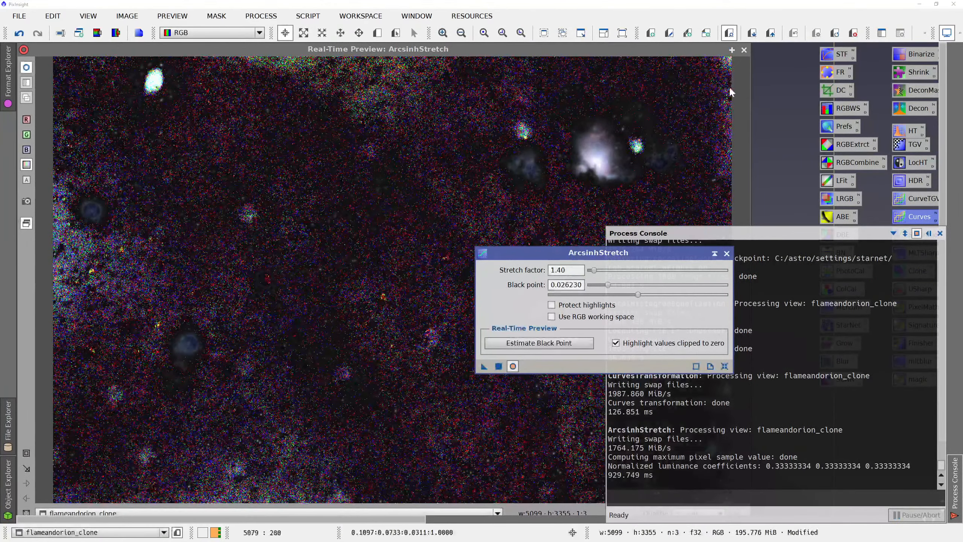
{"action": "left_click", "coordinate": [727, 254]}
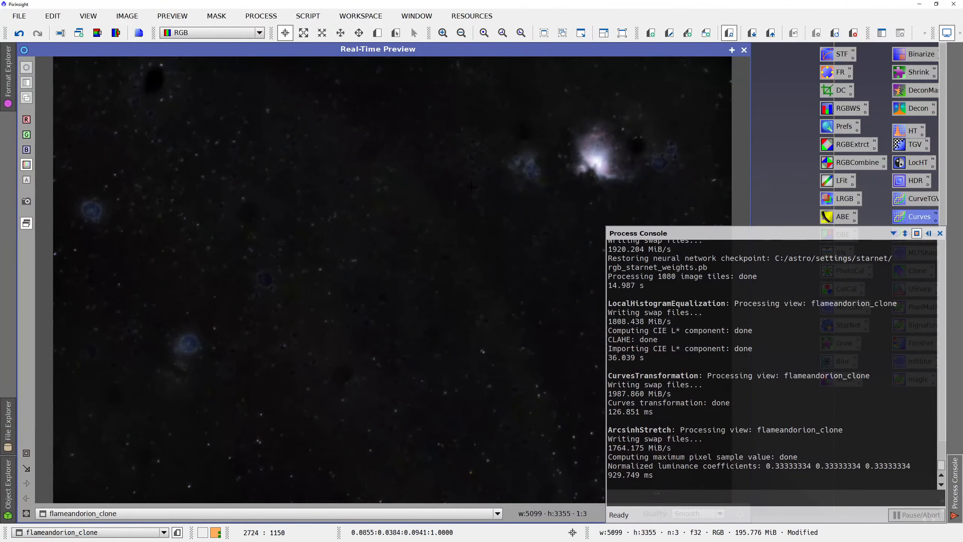
{"action": "left_click", "coordinate": [744, 49]}
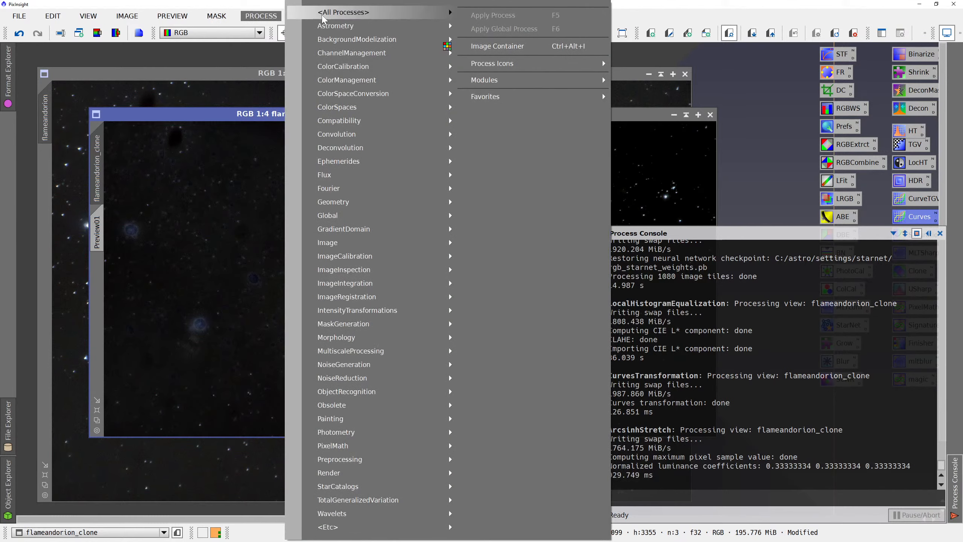
Open RangeSelection with a real-time preview of flameandorion_clone and set the lower limit to 0.46 and the smoothness to 11.0.
{"action": "mouse_move", "coordinate": [341, 13]}
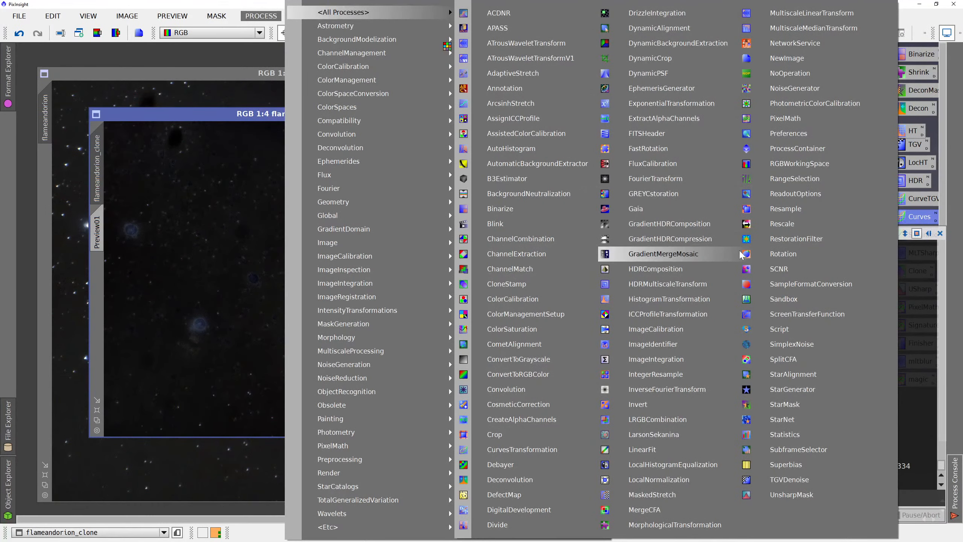
{"action": "left_click", "coordinate": [787, 183]}
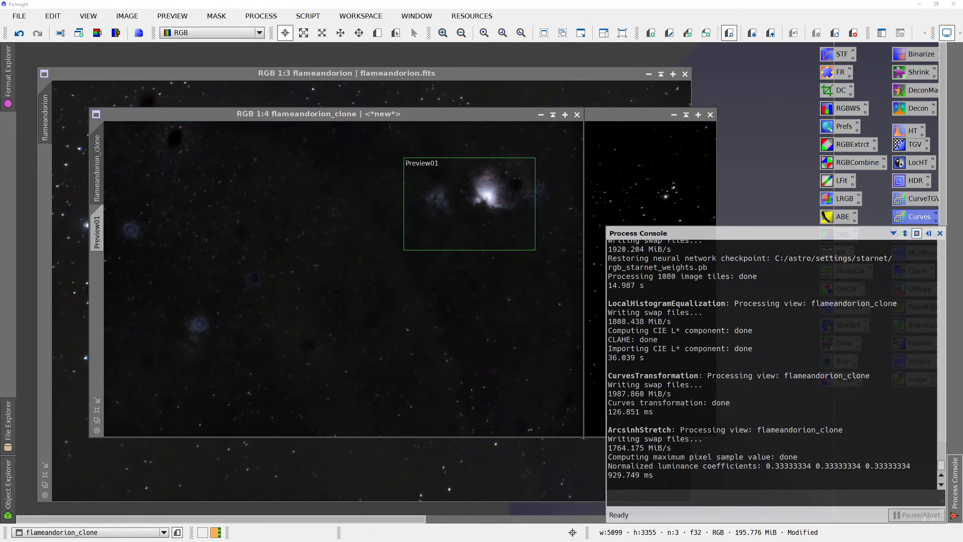
{"action": "left_click_drag", "start_coordinate": [299, 217], "coordinate": [534, 170]}
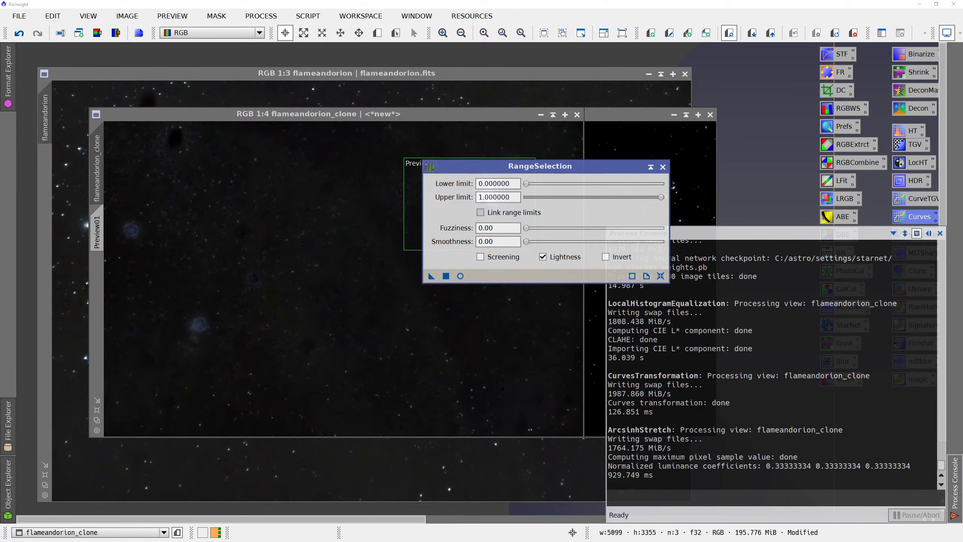
{"action": "left_click", "coordinate": [460, 276]}
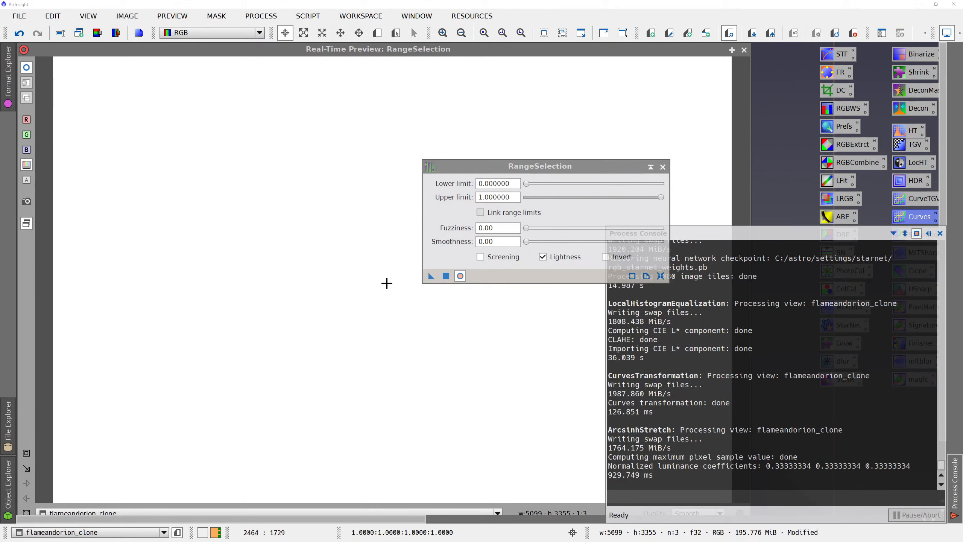
{"action": "left_click_drag", "start_coordinate": [526, 185], "coordinate": [614, 236]}
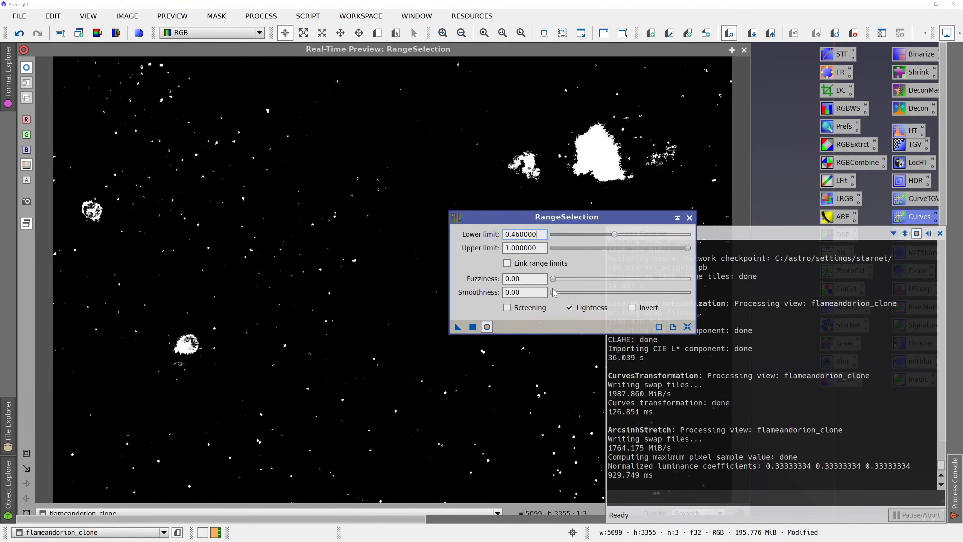
{"action": "left_click_drag", "start_coordinate": [554, 293], "coordinate": [568, 290]}
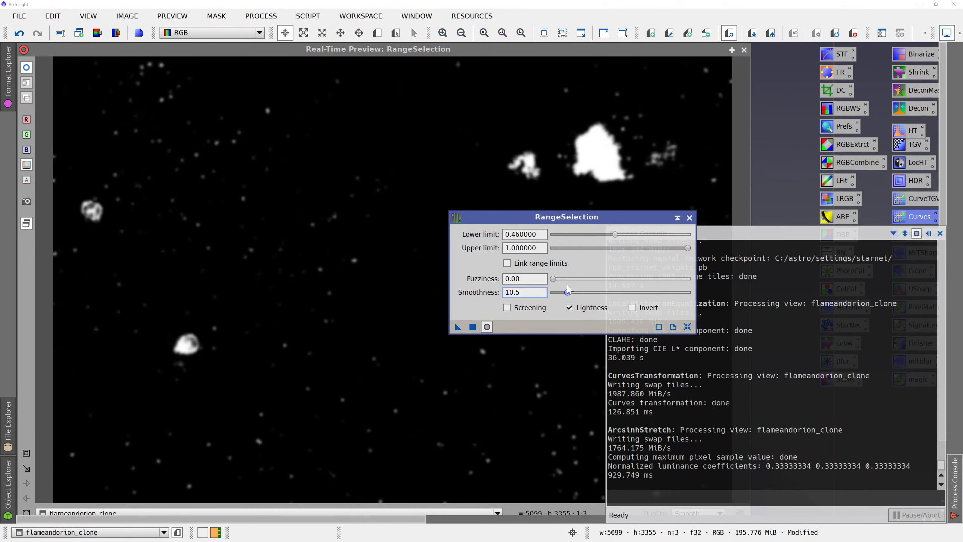
Refine the RangeSelection lower limit to 0.44, generate the range mask, and close the process and its real-time preview.
{"action": "left_click_drag", "start_coordinate": [616, 234], "coordinate": [612, 237]}
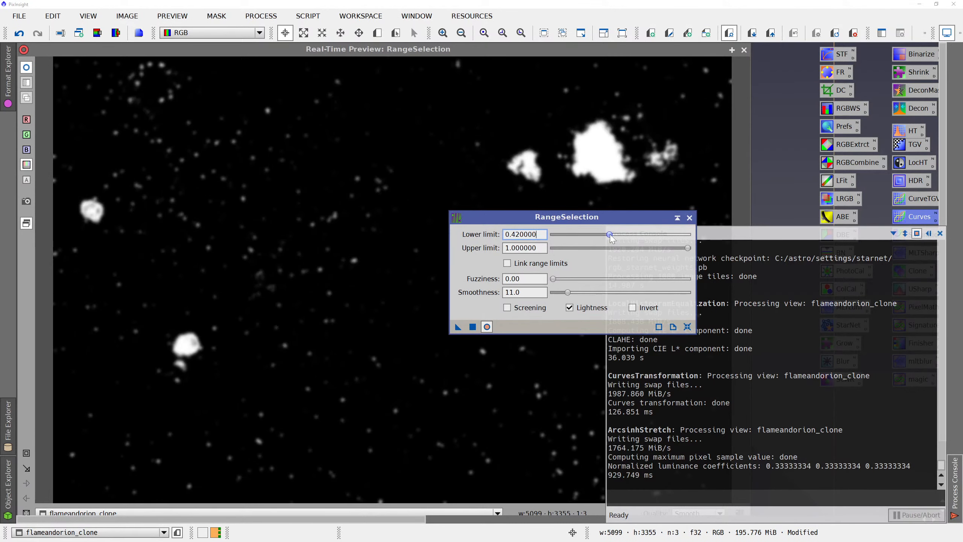
{"action": "left_click_drag", "start_coordinate": [610, 236], "coordinate": [603, 239]}
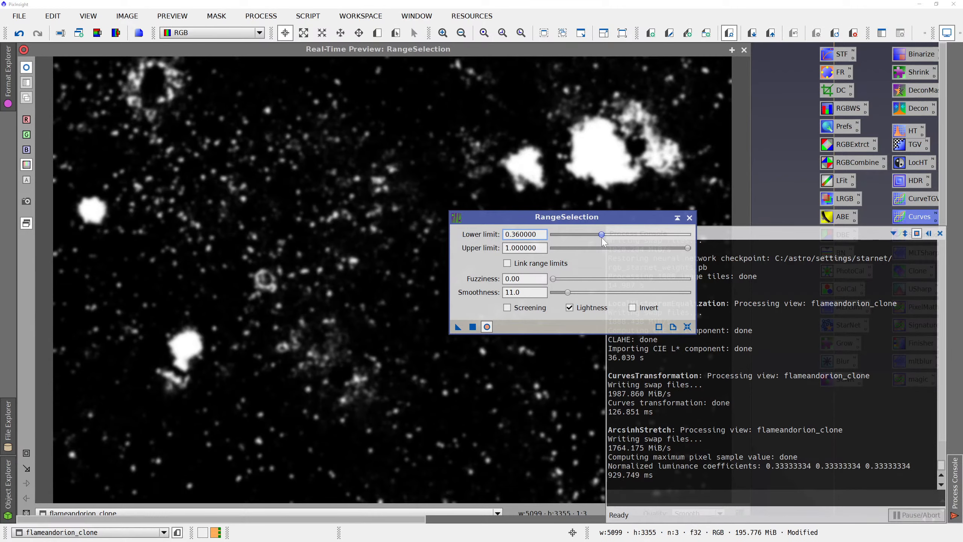
{"action": "left_click_drag", "start_coordinate": [603, 238], "coordinate": [615, 242]}
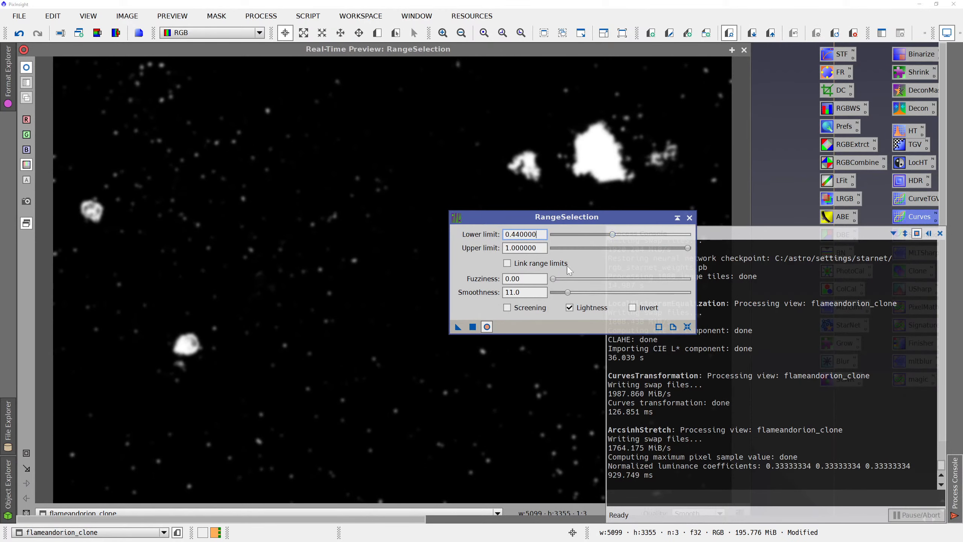
{"action": "left_click", "coordinate": [473, 326]}
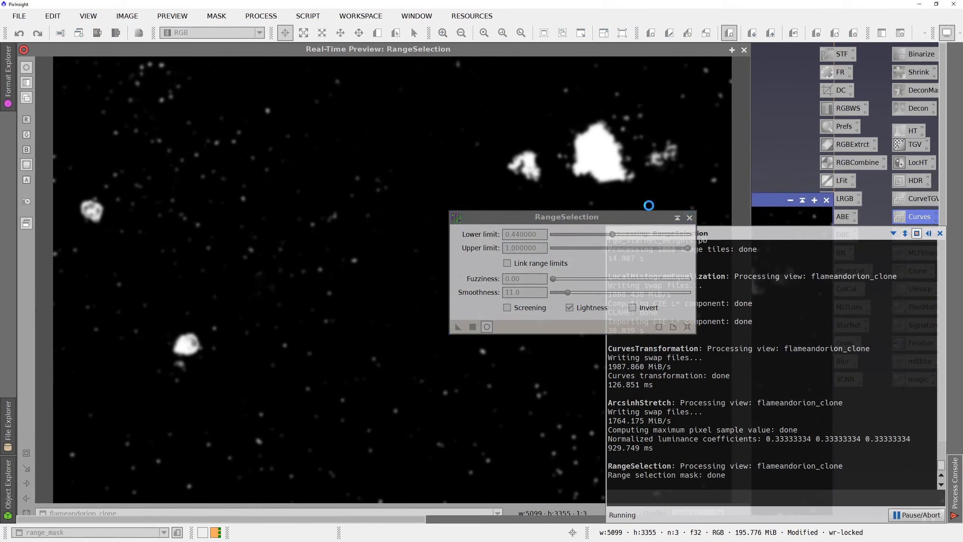
{"action": "left_click", "coordinate": [690, 218]}
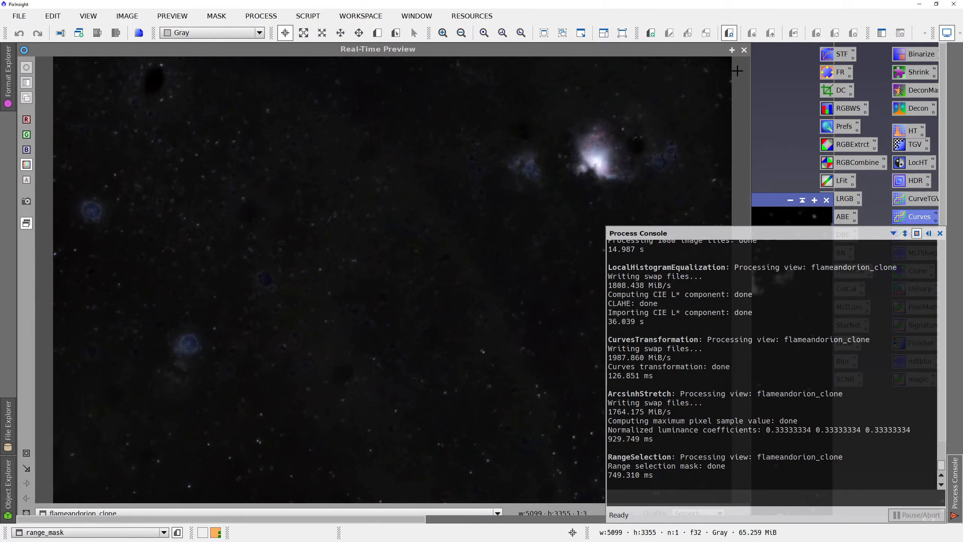
{"action": "left_click_drag", "start_coordinate": [763, 203], "coordinate": [737, 187]}
{"action": "left_click", "coordinate": [744, 50]}
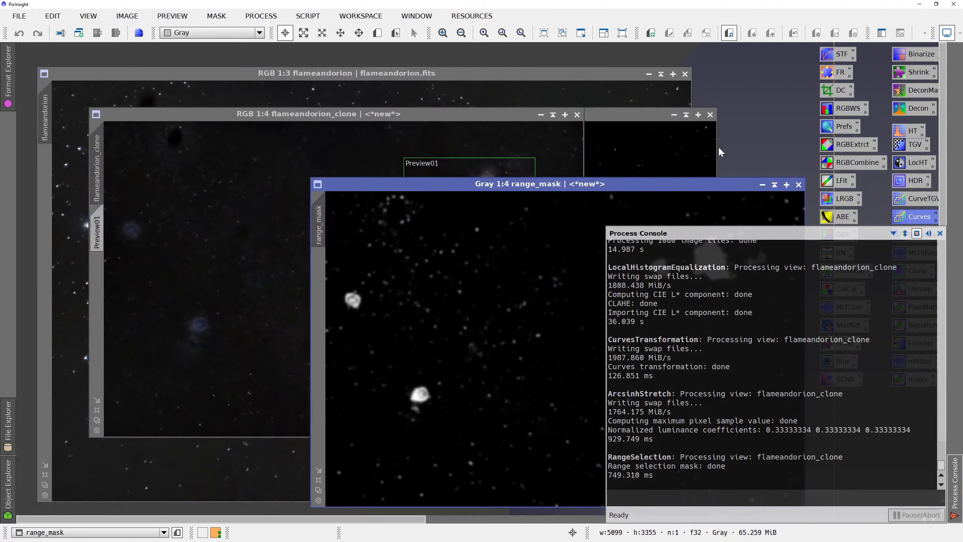
Move the range_mask window aside and apply range_mask as the mask of the original flameandorion image.
{"action": "left_click_drag", "start_coordinate": [667, 185], "coordinate": [451, 73]}
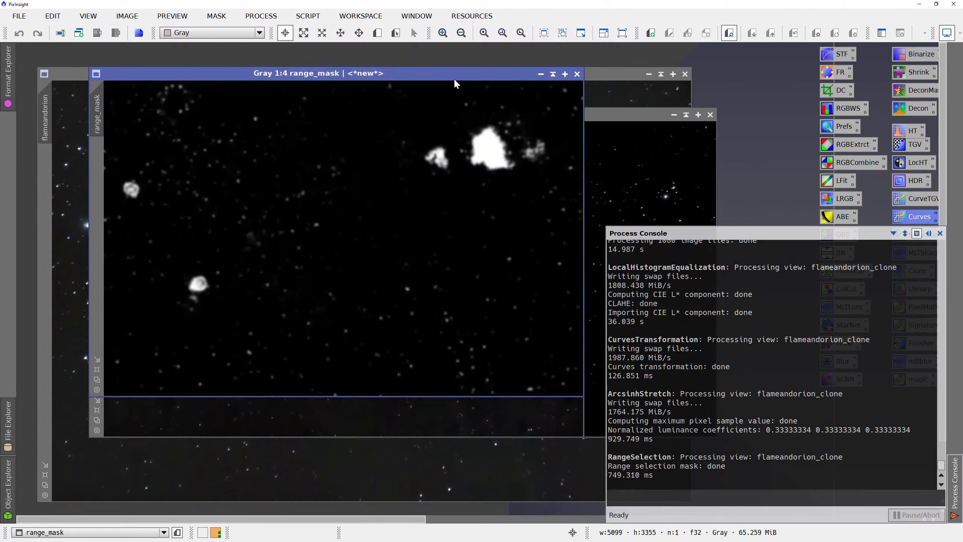
{"action": "left_click", "coordinate": [615, 121]}
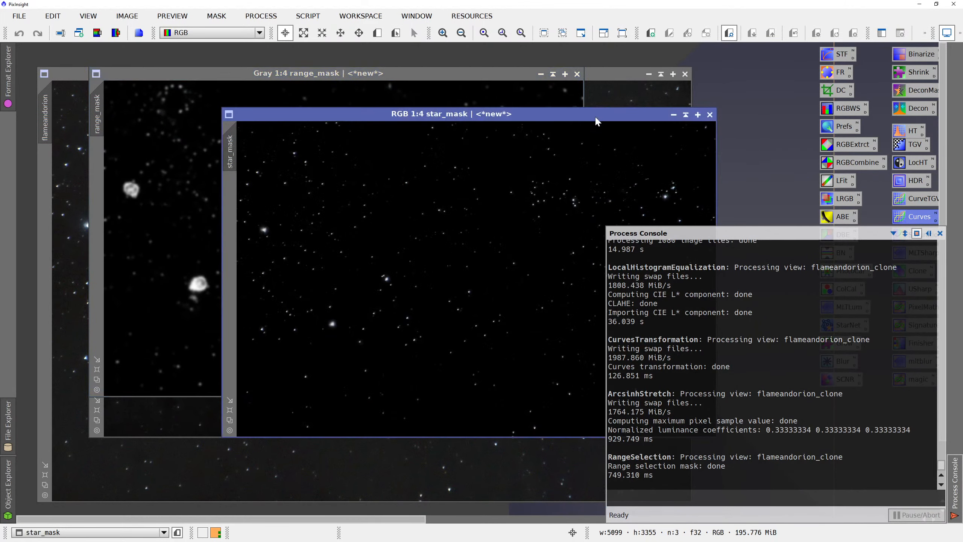
{"action": "left_click", "coordinate": [606, 76]}
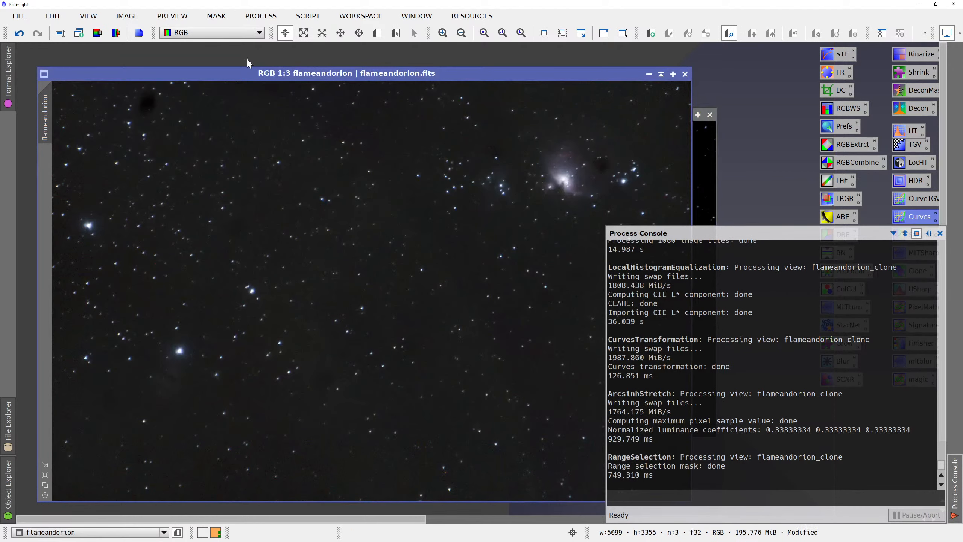
{"action": "left_click", "coordinate": [215, 16]}
{"action": "left_click", "coordinate": [229, 36]}
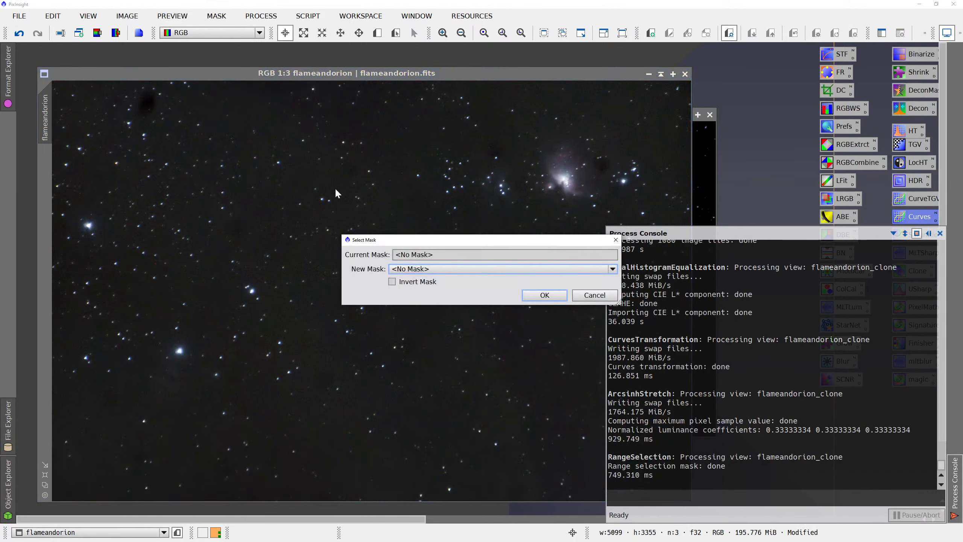
{"action": "left_click", "coordinate": [410, 270]}
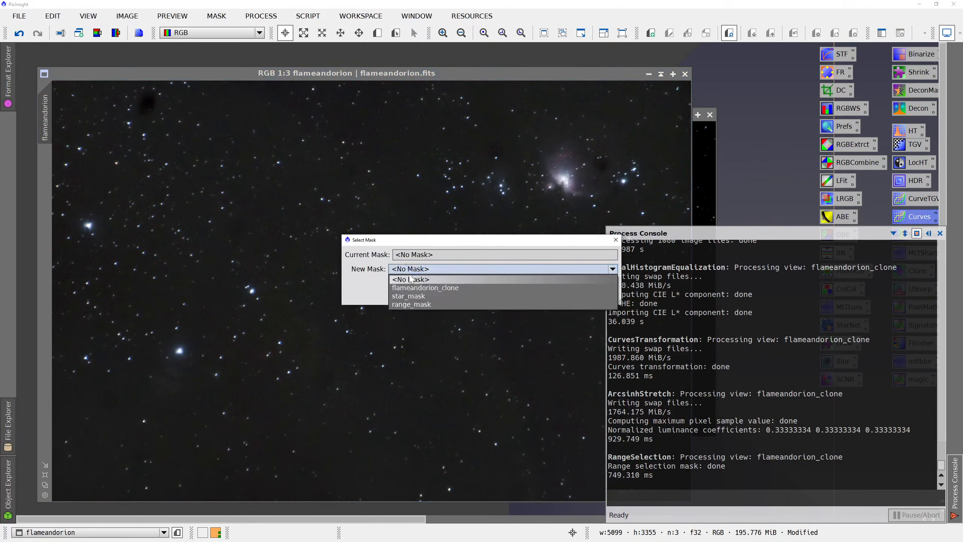
{"action": "left_click", "coordinate": [417, 305]}
{"action": "left_click", "coordinate": [545, 295]}
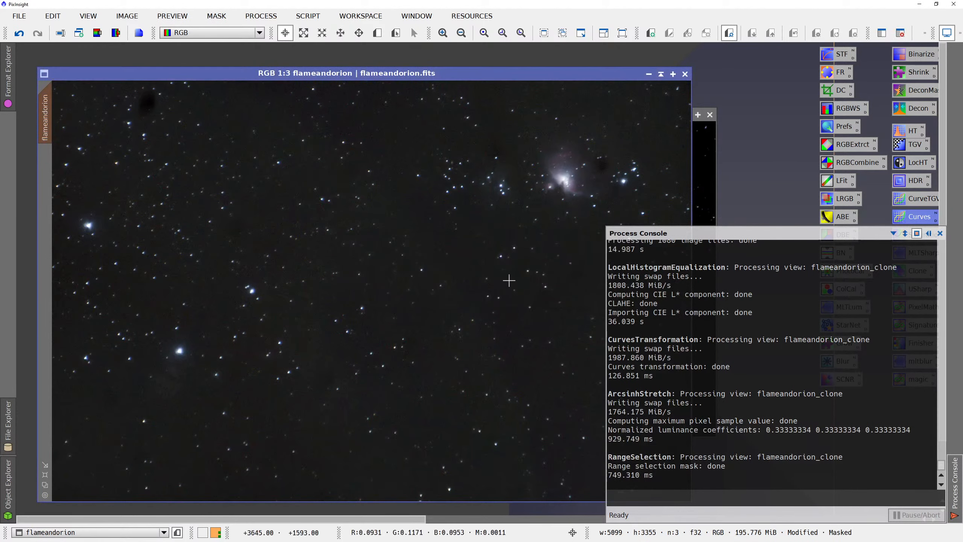
Toggle the mask overlay on flameandorion to check which areas are protected, leaving it hidden.
{"action": "key", "text": "ctrl+k"}
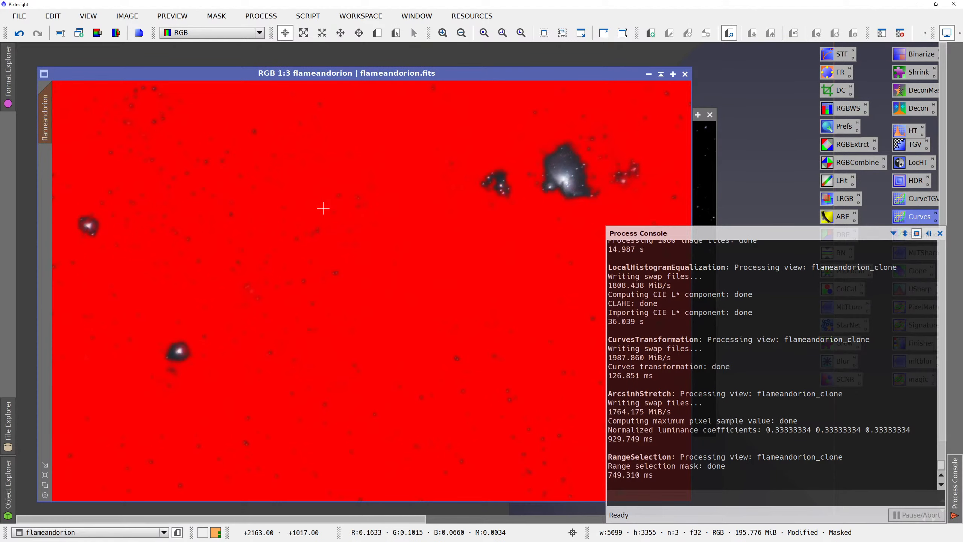
{"action": "key", "text": "ctrl+k"}
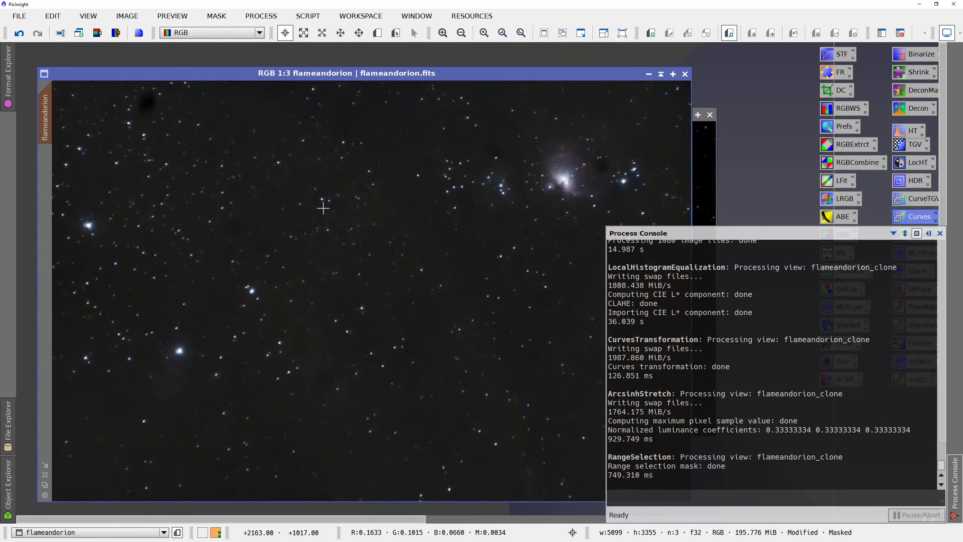
{"action": "key", "text": "ctrl+k"}
{"action": "key", "text": "ctrl+k"}
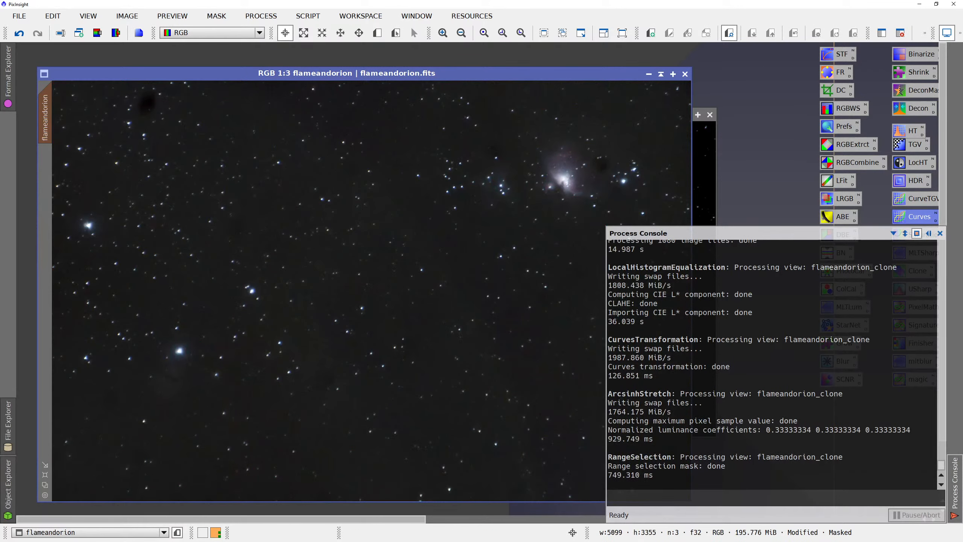
Close the Process Console and open CurvesTransformation on the saturation curve with a real-time preview of flameandorion.
{"action": "left_click", "coordinate": [893, 233]}
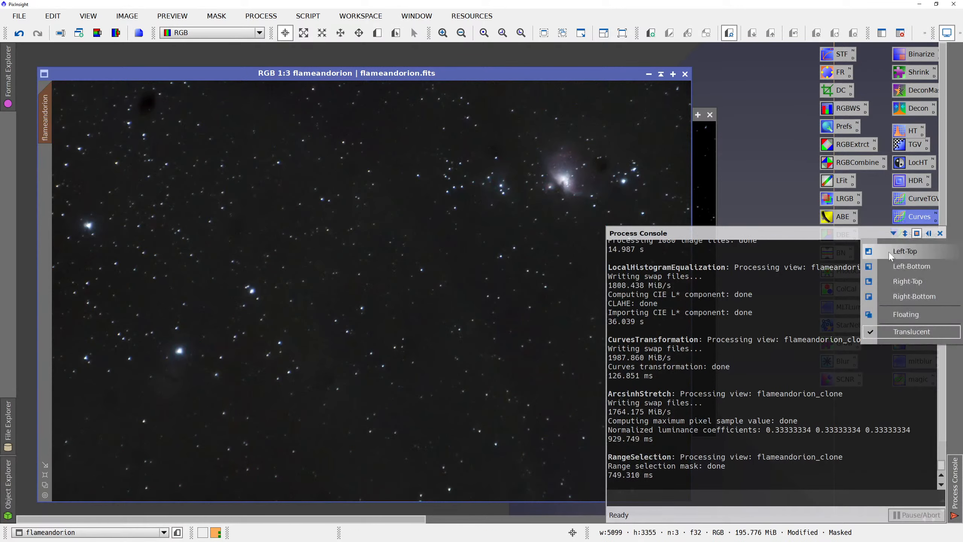
{"action": "left_click", "coordinate": [940, 234]}
{"action": "left_click", "coordinate": [941, 234]}
{"action": "double_click", "coordinate": [917, 219]}
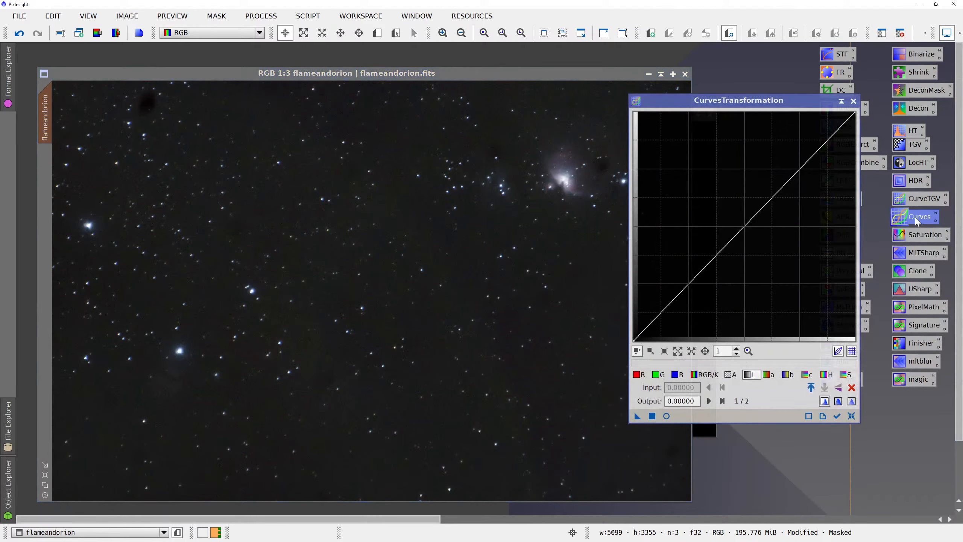
{"action": "left_click", "coordinate": [667, 416]}
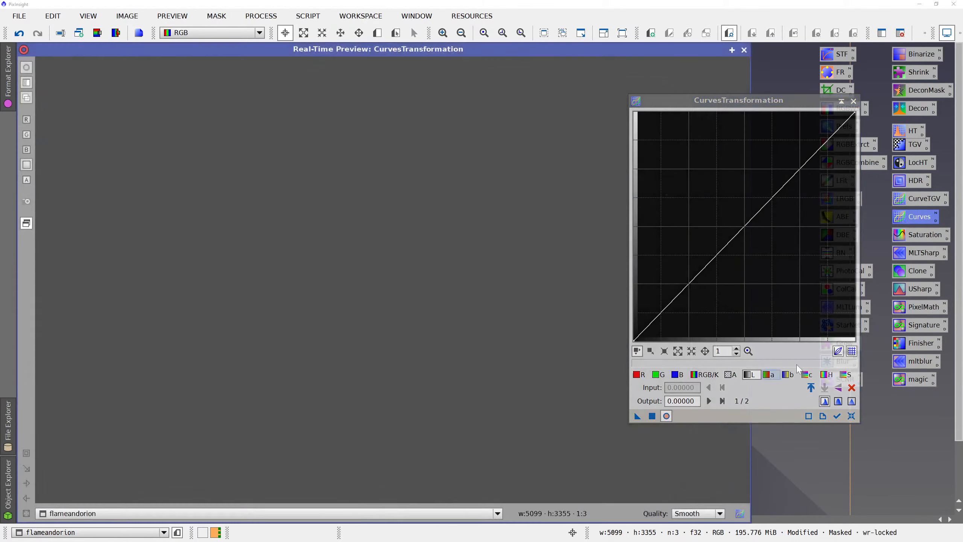
{"action": "left_click", "coordinate": [846, 374]}
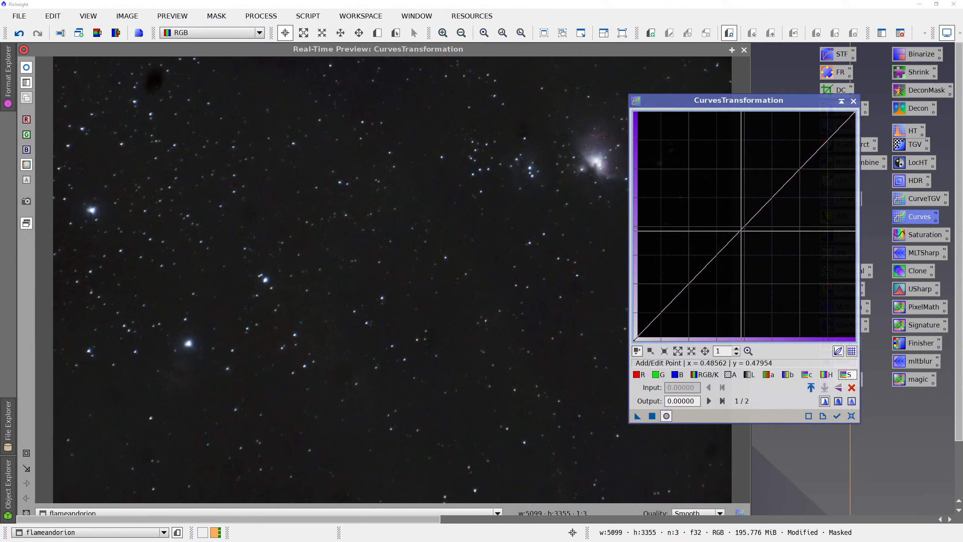
Raise the saturation curve to output 0.61702 at input 0.43655, apply it to the masked flameandorion, and close the real-time preview.
{"action": "left_click_drag", "start_coordinate": [731, 239], "coordinate": [730, 199]}
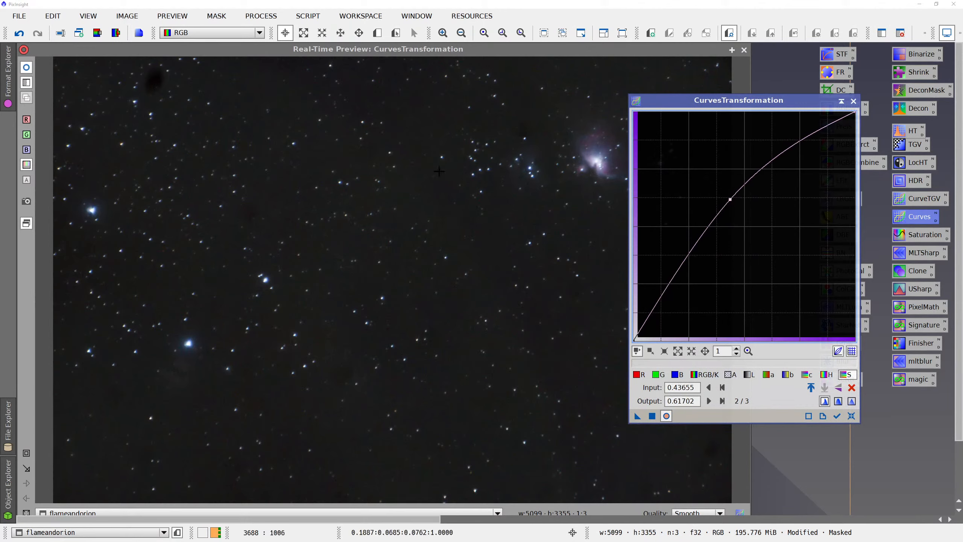
{"action": "left_click", "coordinate": [25, 72]}
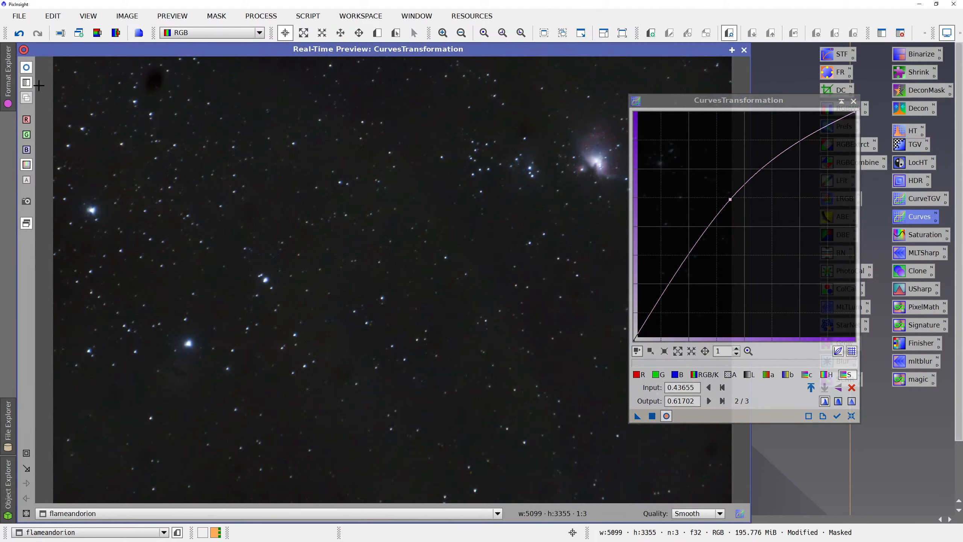
{"action": "left_click", "coordinate": [652, 416]}
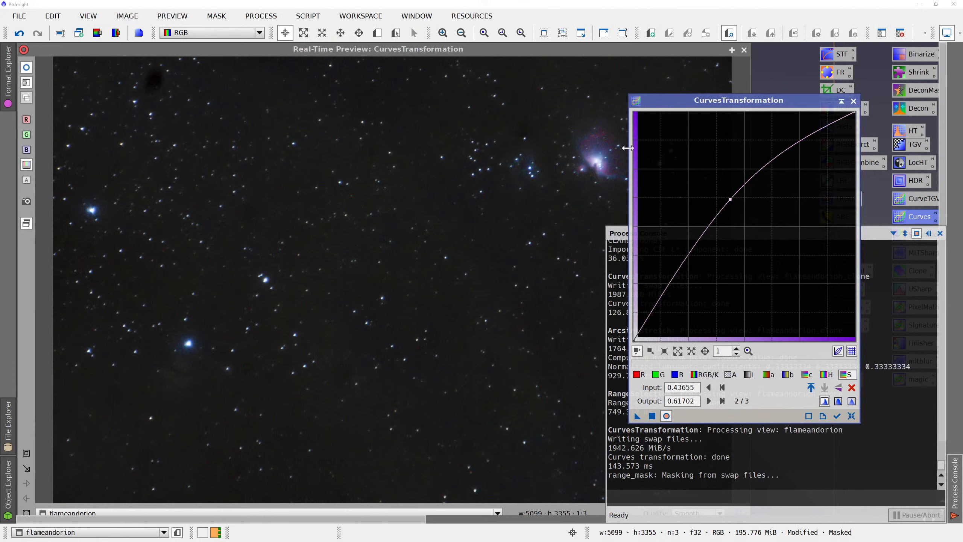
{"action": "left_click", "coordinate": [743, 53]}
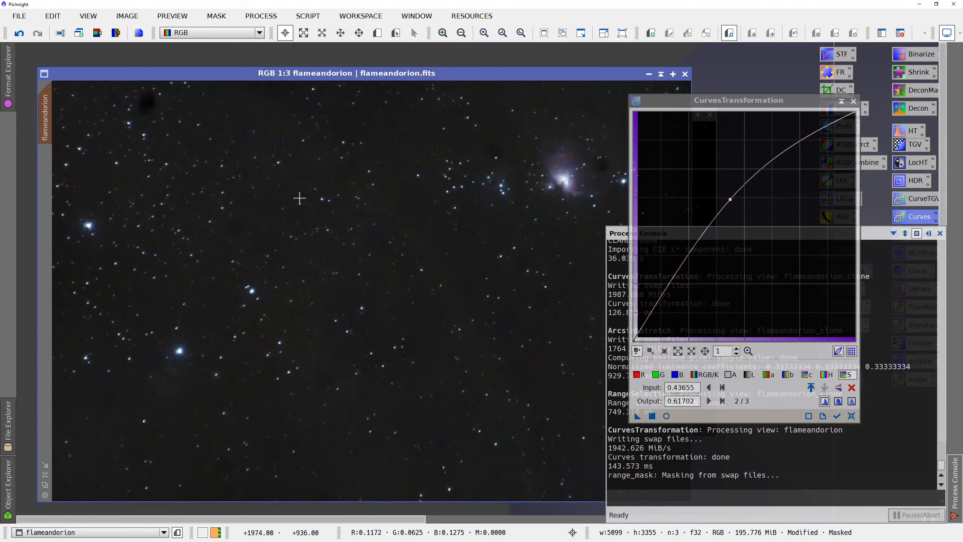
{"action": "left_click_drag", "start_coordinate": [266, 76], "coordinate": [269, 76]}
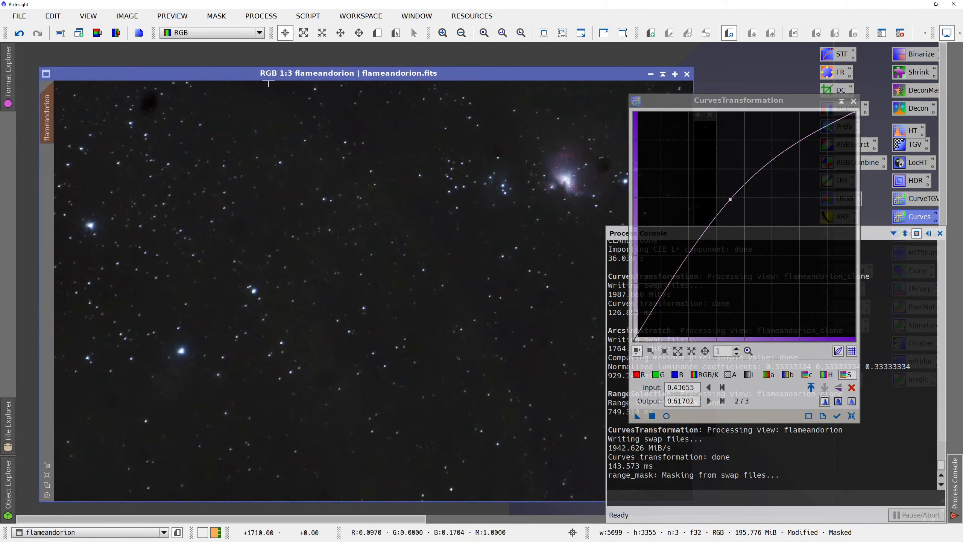
Make flameandorion_clone the active image and open a real-time preview of the saturation curve on it.
{"action": "left_click", "coordinate": [83, 532]}
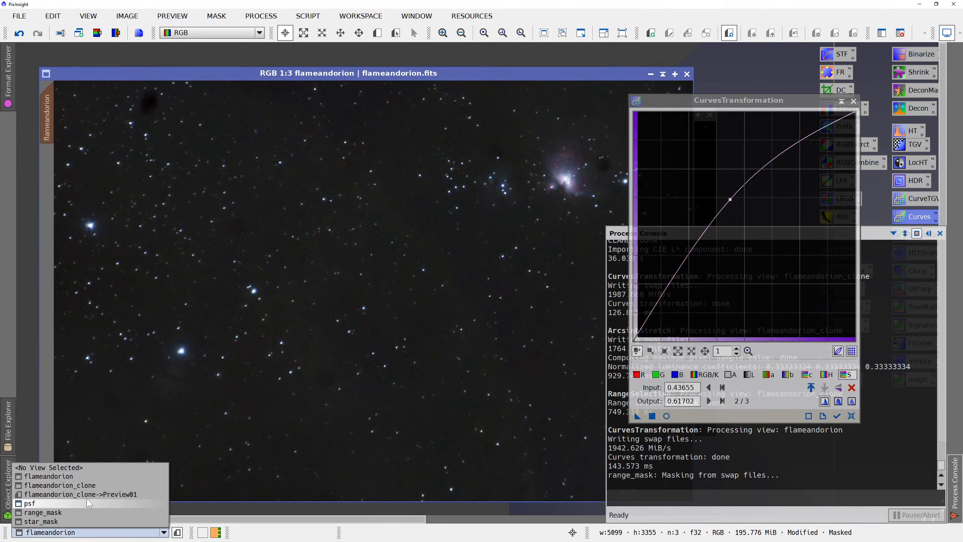
{"action": "left_click", "coordinate": [60, 485]}
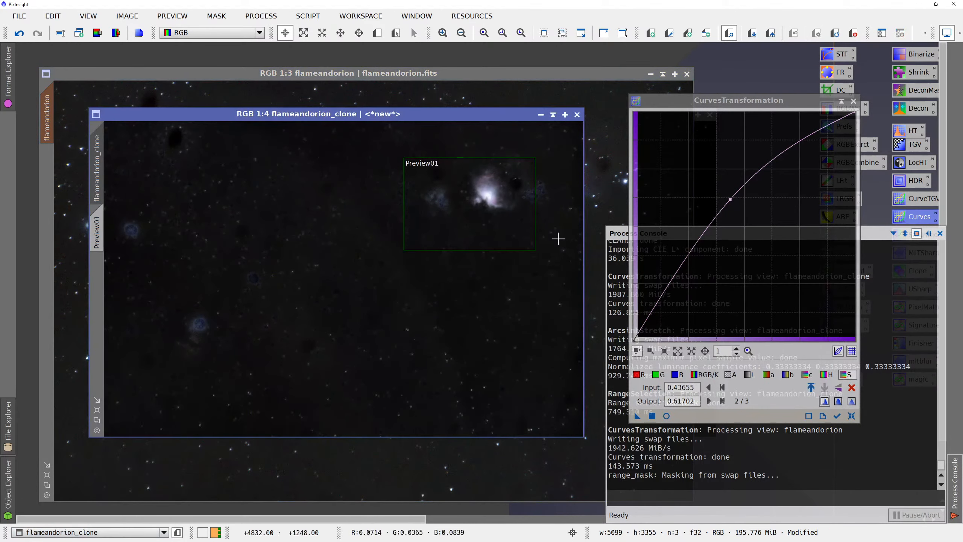
{"action": "left_click", "coordinate": [667, 416]}
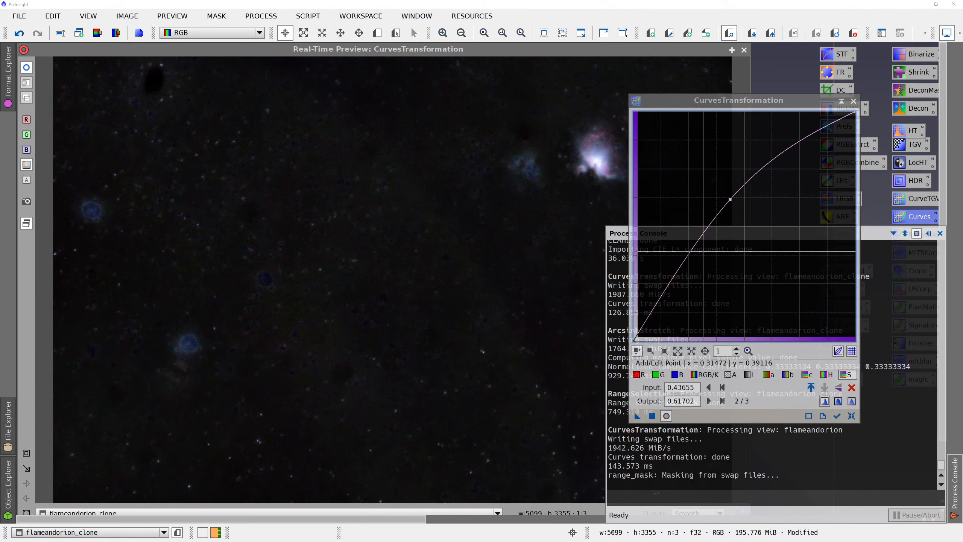
{"action": "left_click", "coordinate": [744, 50]}
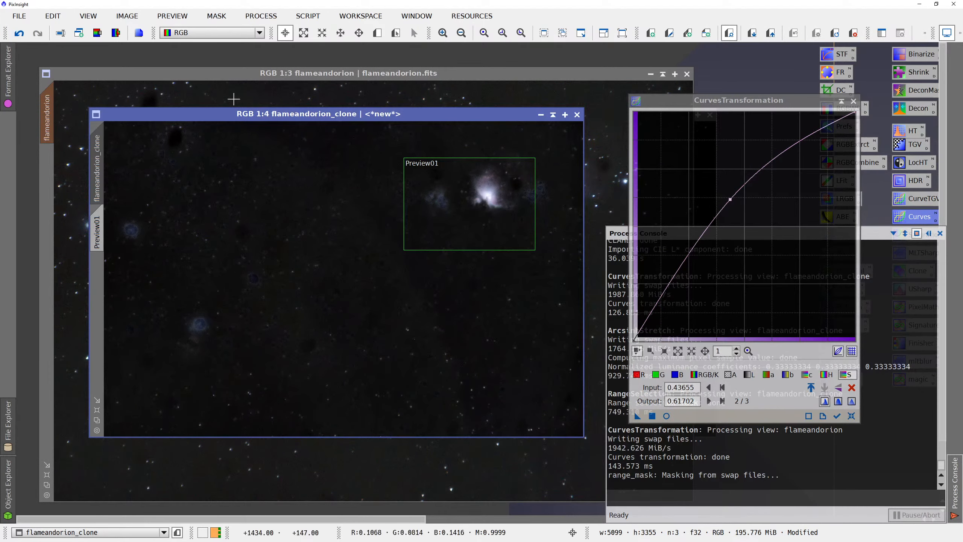
{"action": "left_click", "coordinate": [666, 415]}
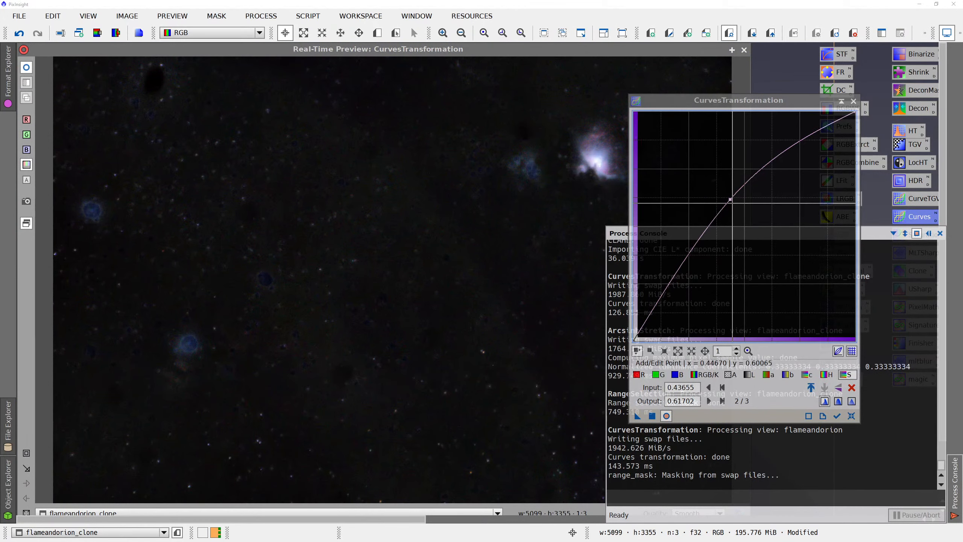
Try the saturation curve at input 0.50423, output 0.62684 on the unmasked flameandorion_clone, and close the real-time preview.
{"action": "left_click", "coordinate": [730, 200]}
{"action": "mouse_move", "coordinate": [730, 200]}
{"action": "left_mouse_down"}
{"action": "mouse_move", "coordinate": [779, 305]}
{"action": "mouse_move", "coordinate": [744, 197]}
{"action": "left_mouse_up"}
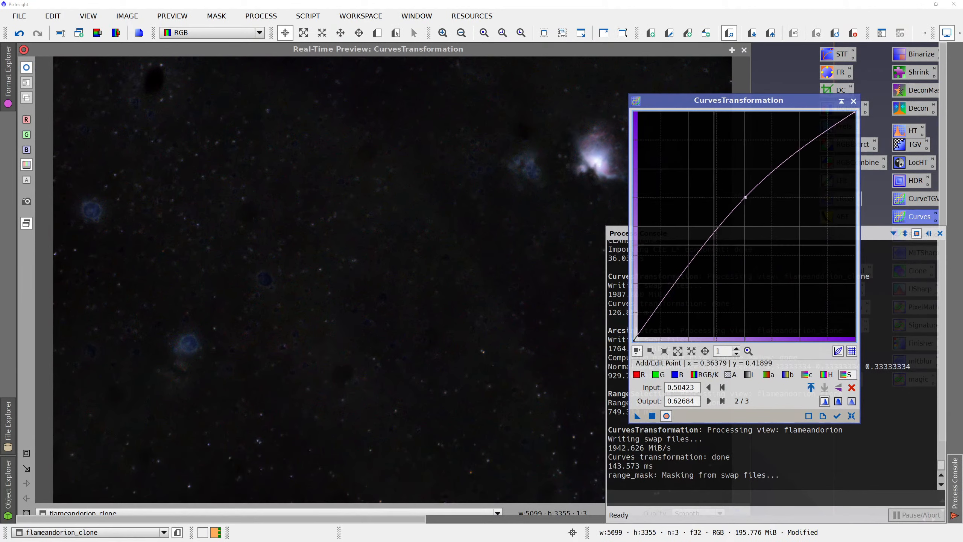
{"action": "left_click", "coordinate": [652, 416]}
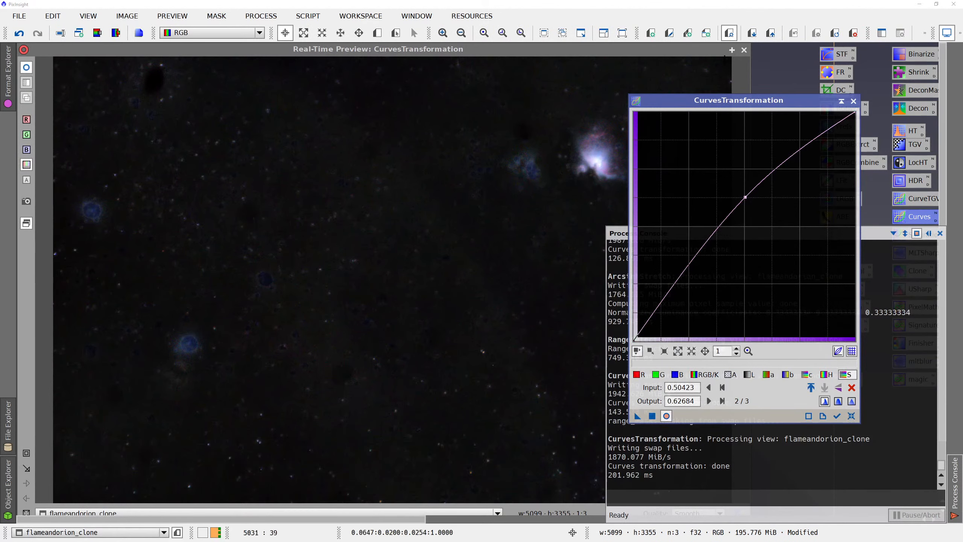
{"action": "left_click", "coordinate": [744, 50]}
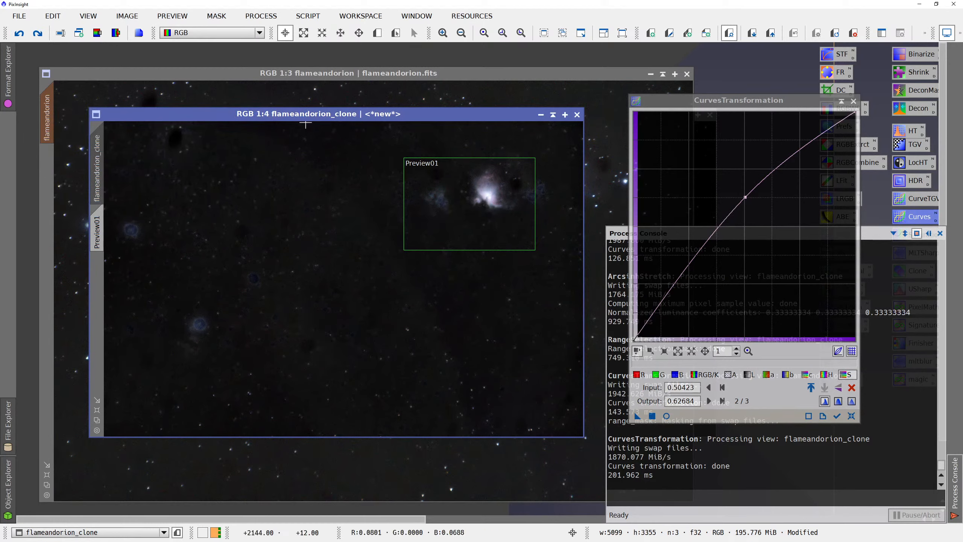
Apply range_mask as the mask of flameandorion_clone without inverting it, and hide the mask overlay.
{"action": "left_click", "coordinate": [217, 15]}
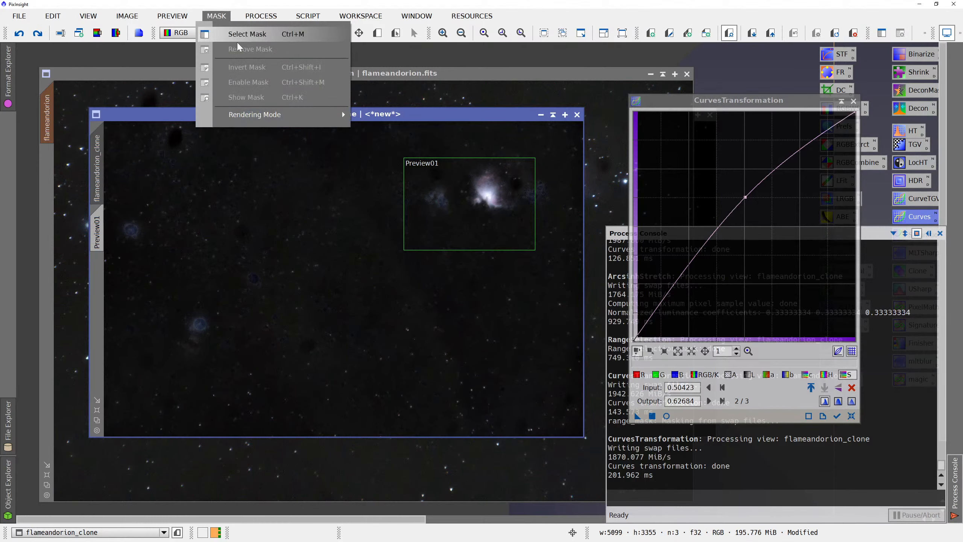
{"action": "left_click", "coordinate": [236, 35]}
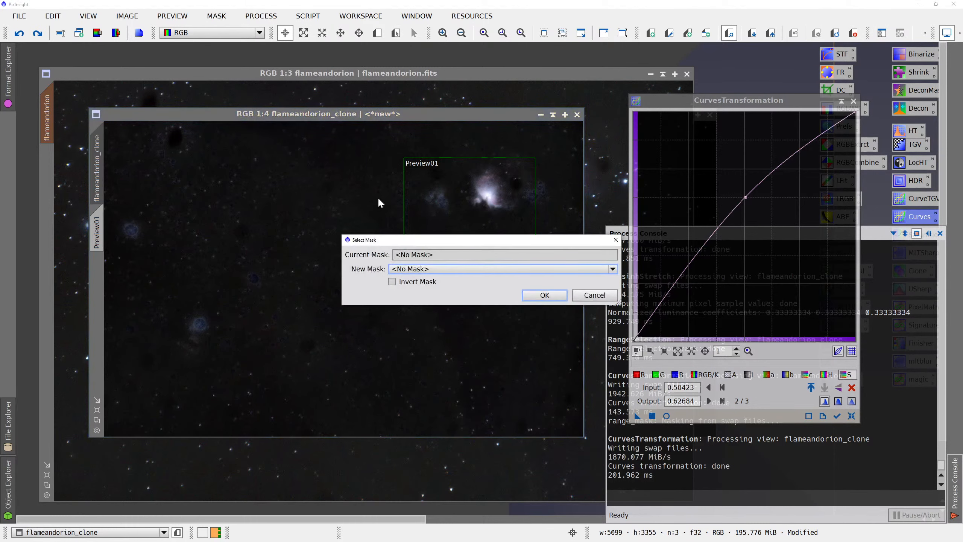
{"action": "left_click", "coordinate": [436, 268]}
{"action": "left_click", "coordinate": [430, 304]}
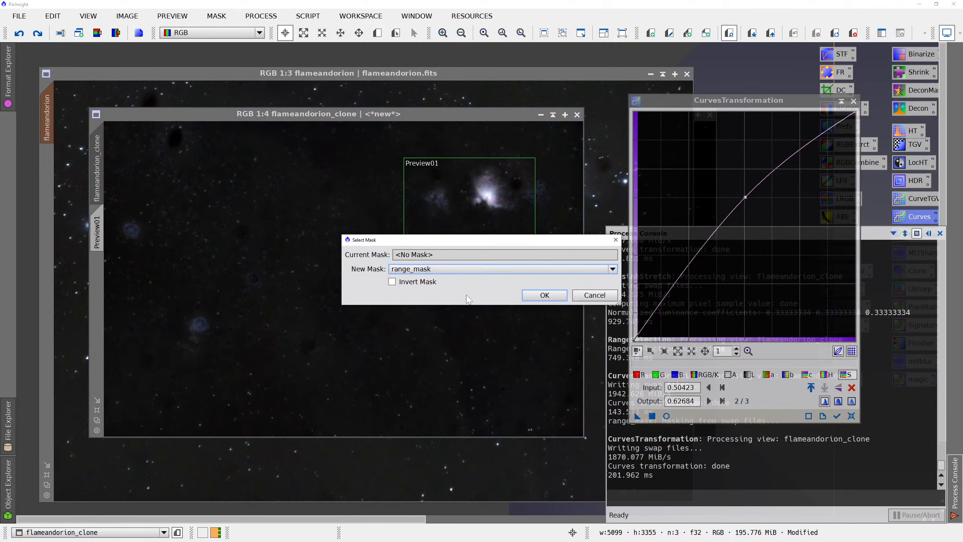
{"action": "left_click", "coordinate": [545, 295]}
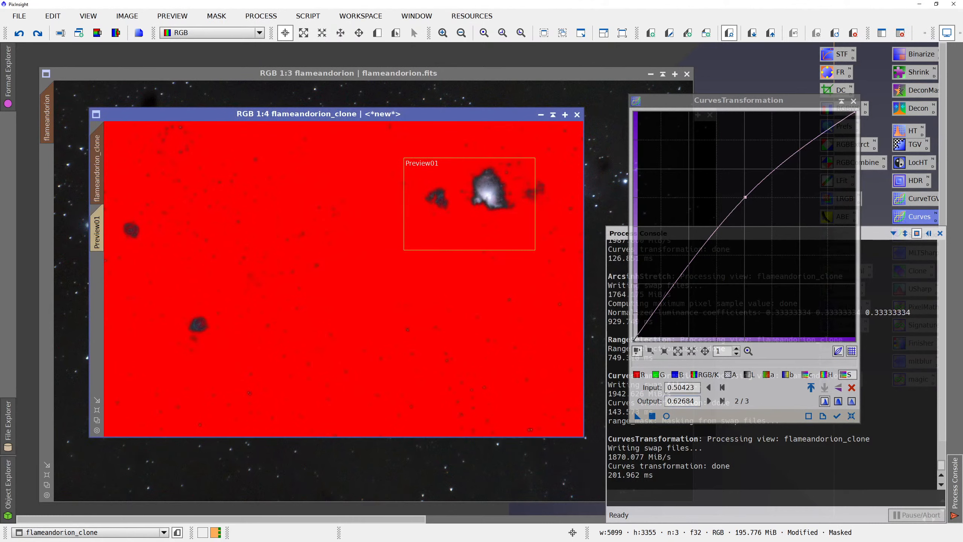
{"action": "key", "text": "ctrl+k"}
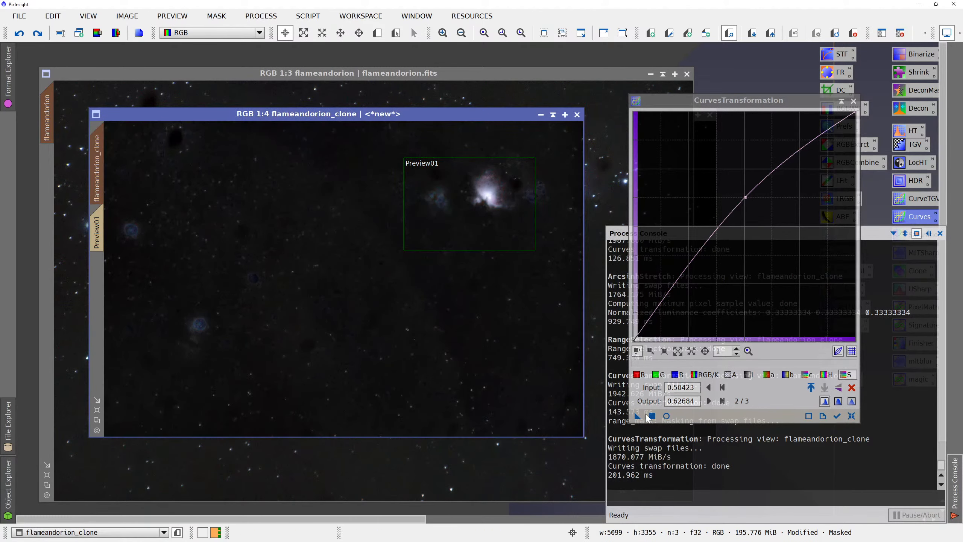
With a real-time preview, set the saturation curve point to input 0.49408, output 0.57610 and apply it to the masked flameandorion_clone.
{"action": "left_click", "coordinate": [666, 416]}
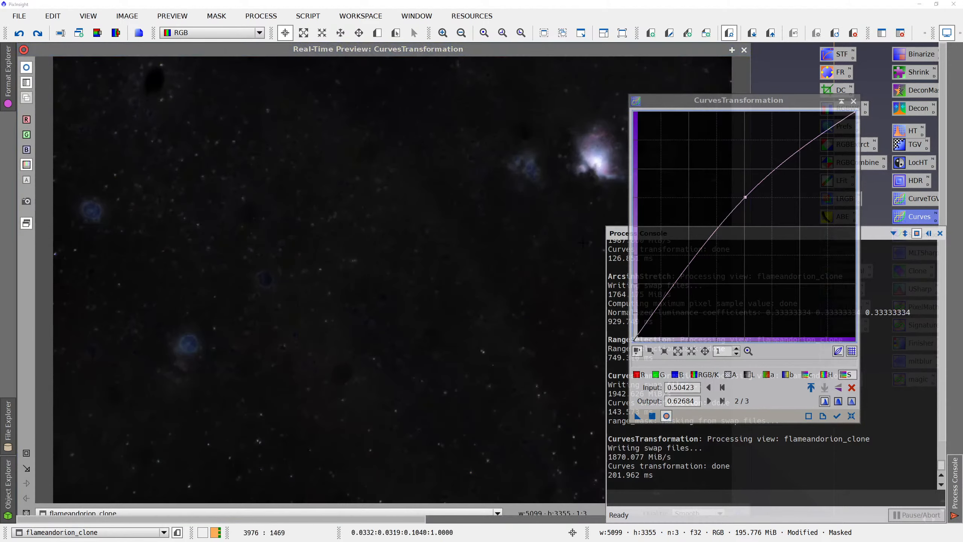
{"action": "mouse_move", "coordinate": [744, 197]}
{"action": "left_mouse_down"}
{"action": "mouse_move", "coordinate": [766, 246]}
{"action": "mouse_move", "coordinate": [742, 209]}
{"action": "left_mouse_up"}
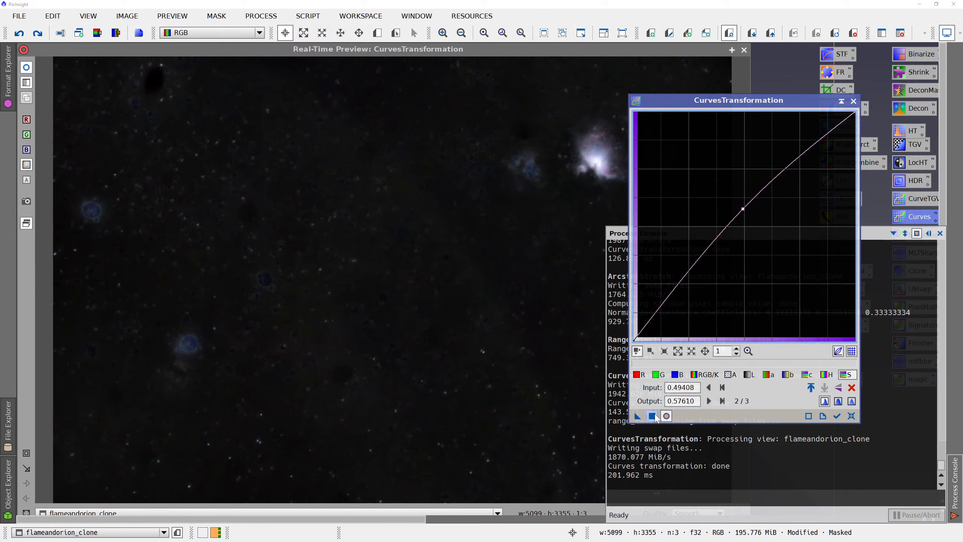
{"action": "left_click", "coordinate": [652, 415]}
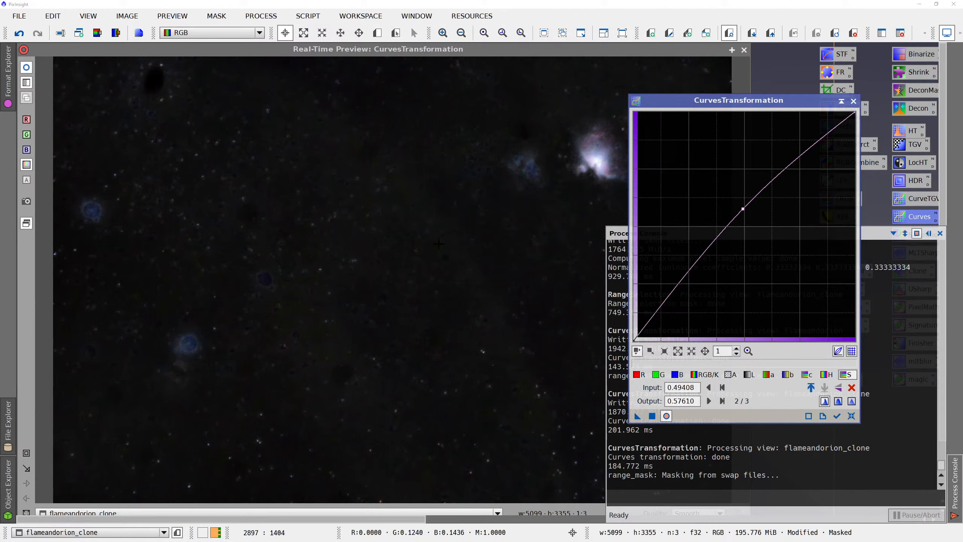
Reset the curves, lower the luminance curve to output 0.28969 at input 0.35195, and apply it to flameandorion_clone.
{"action": "left_click", "coordinate": [850, 417]}
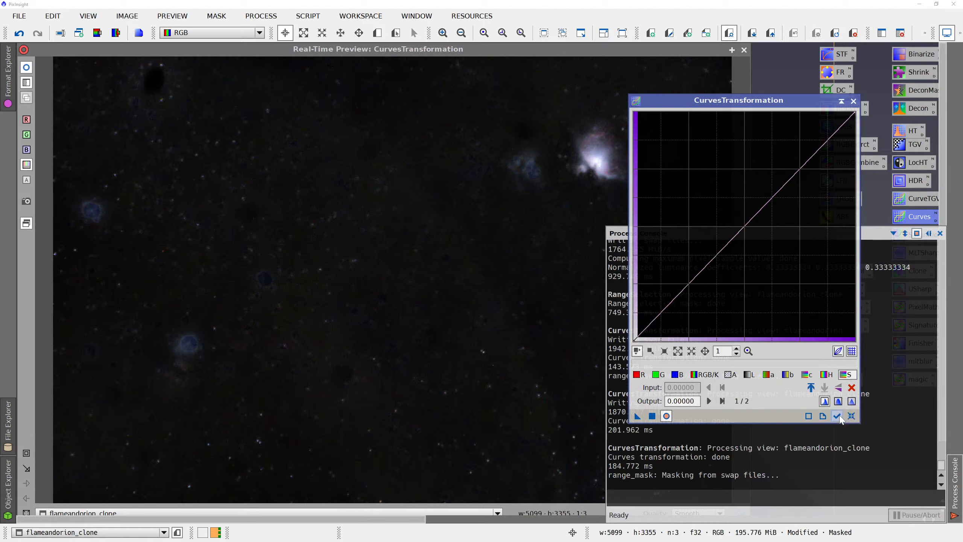
{"action": "left_click", "coordinate": [749, 376]}
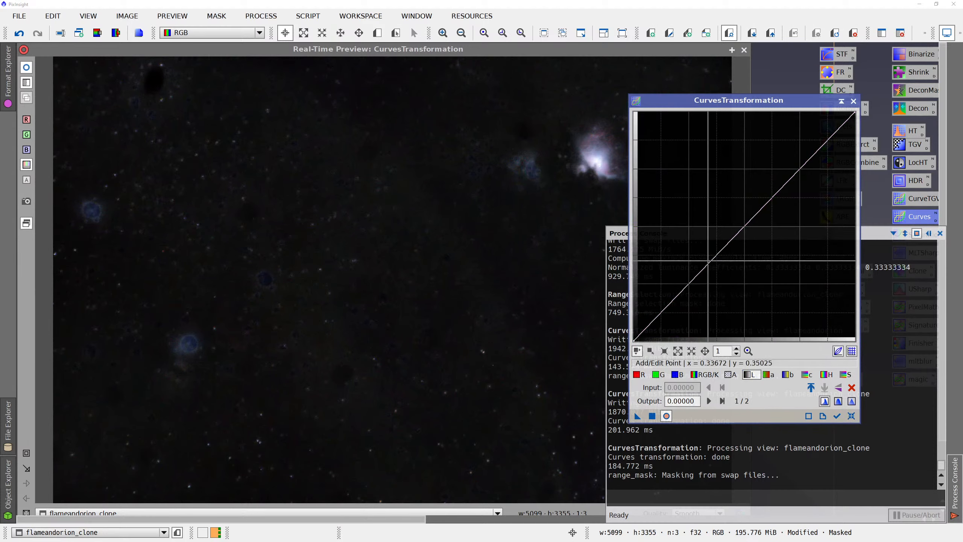
{"action": "left_click_drag", "start_coordinate": [708, 262], "coordinate": [711, 274]}
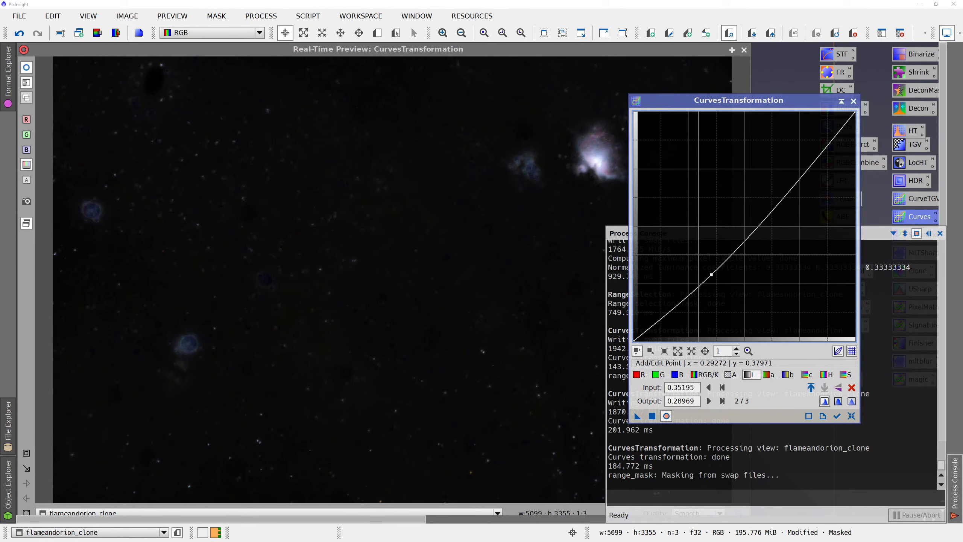
{"action": "left_click", "coordinate": [652, 416]}
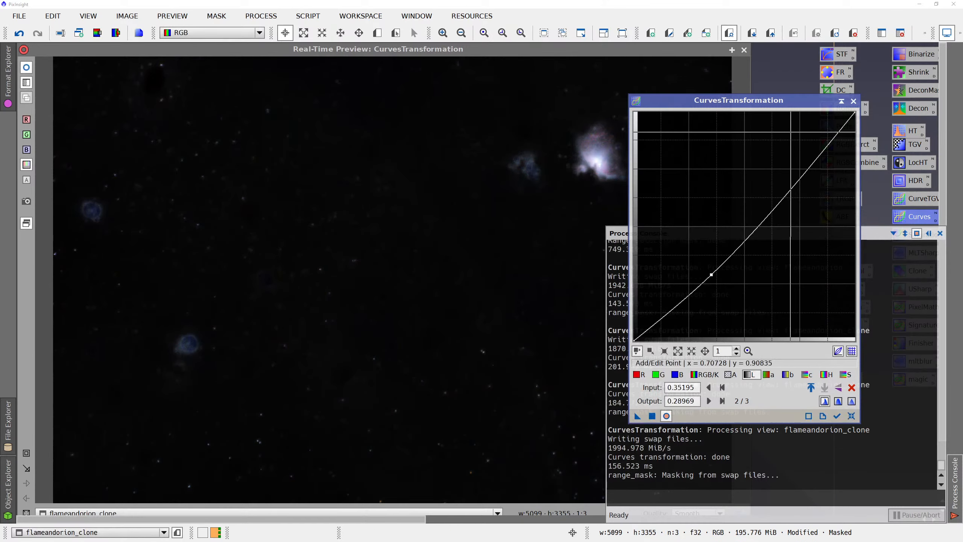
Close CurvesTransformation and the real-time preview, and hide the mask overlay on flameandorion_clone.
{"action": "left_click", "coordinate": [853, 101]}
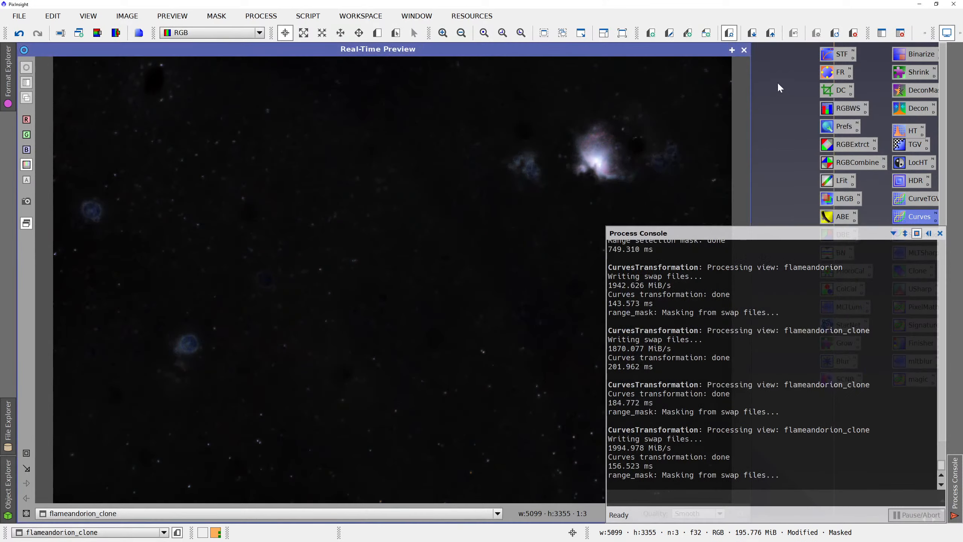
{"action": "left_click", "coordinate": [745, 51]}
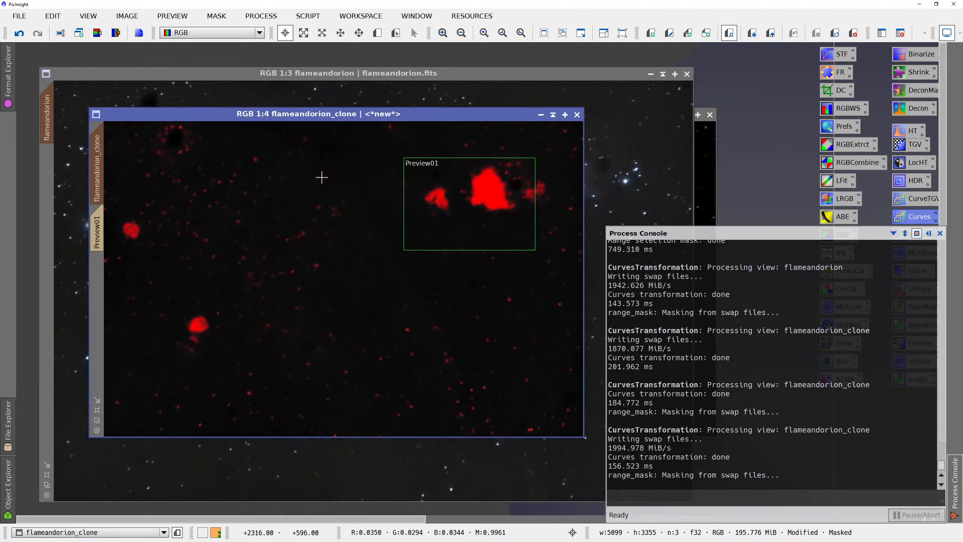
{"action": "key", "text": "ctrl+k"}
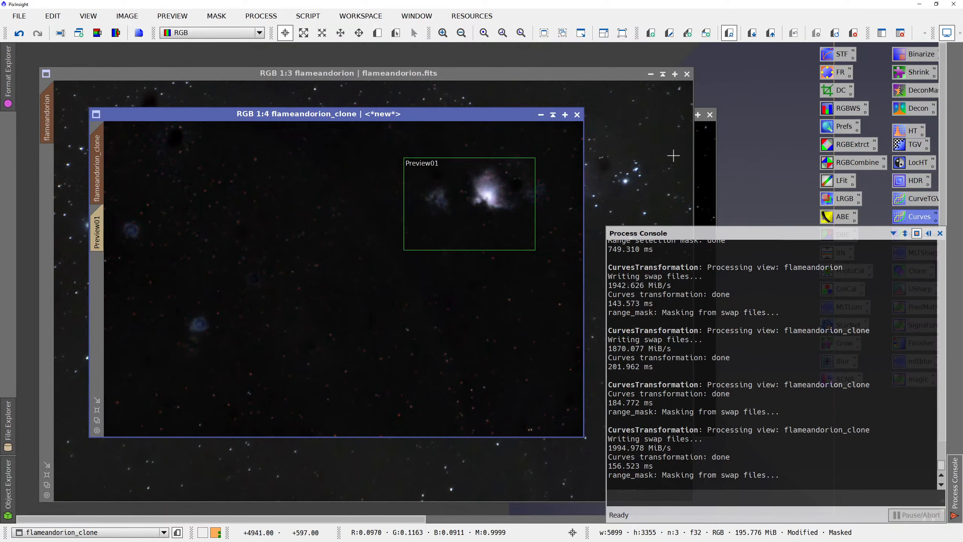
Bring the star_mask window forward over the other images and close the Process Console.
{"action": "left_click", "coordinate": [698, 137]}
{"action": "left_click_drag", "start_coordinate": [474, 114], "coordinate": [353, 50]}
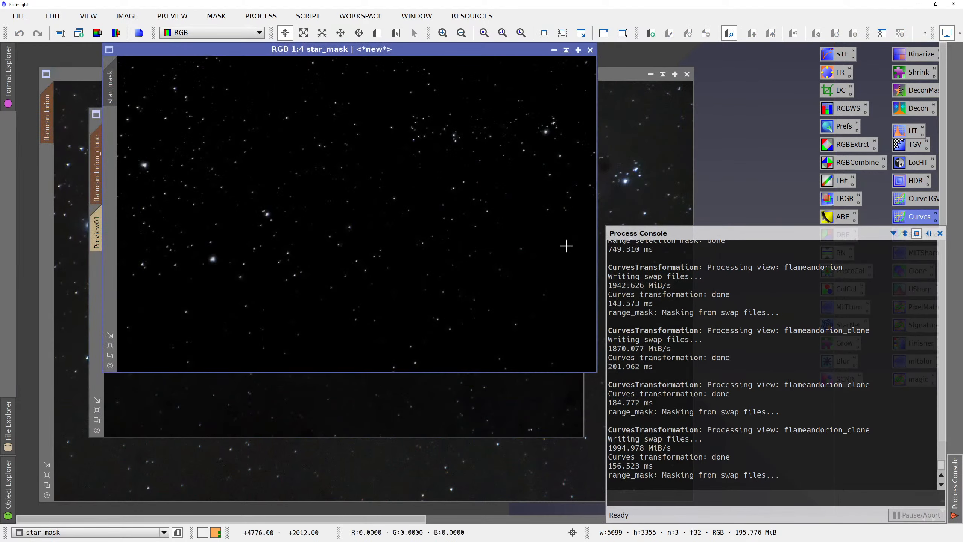
{"action": "left_click", "coordinate": [892, 234]}
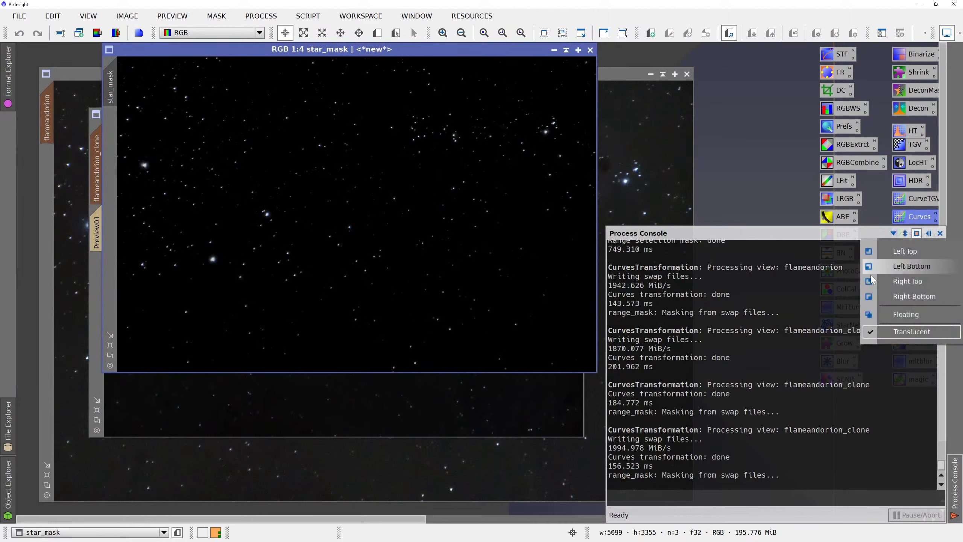
{"action": "left_click", "coordinate": [940, 233]}
{"action": "left_click", "coordinate": [939, 233]}
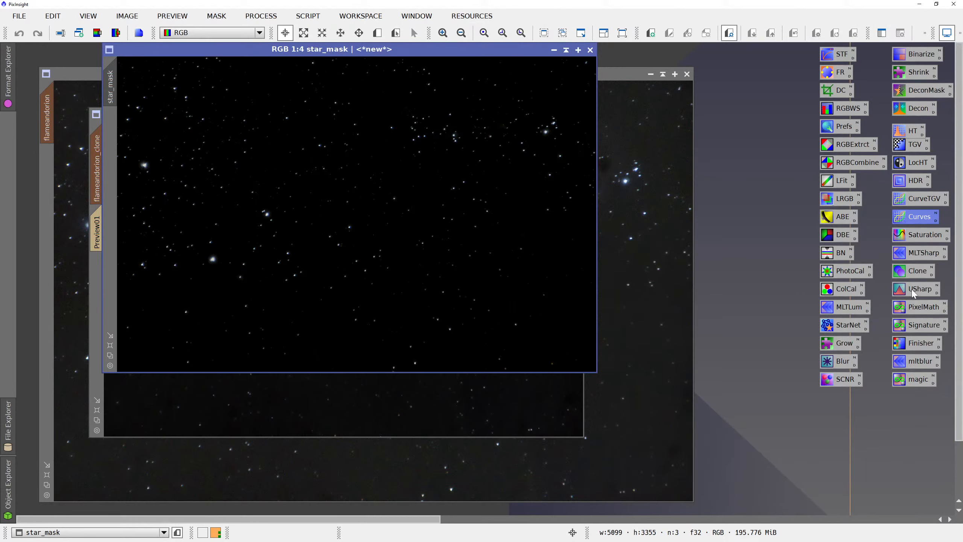
Open CurvesTransformation with a real-time preview of star_mask and raise the luminance curve to output 0.51391 at input 0.43147.
{"action": "double_click", "coordinate": [916, 217]}
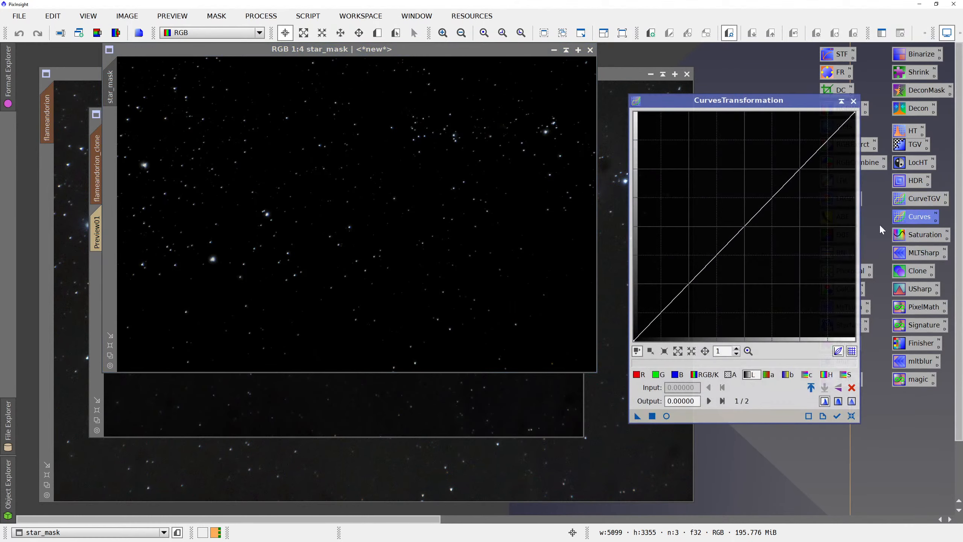
{"action": "left_click", "coordinate": [666, 416]}
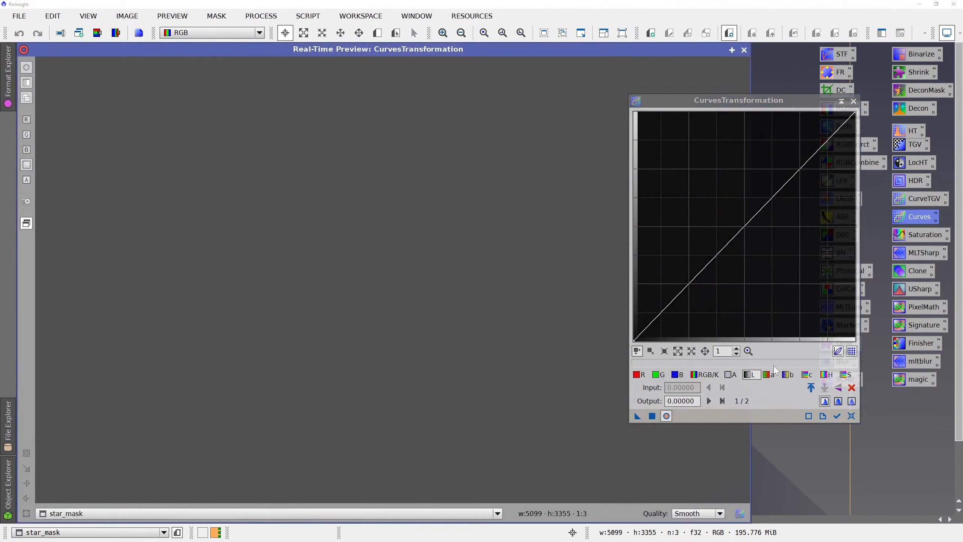
{"action": "left_click", "coordinate": [846, 374]}
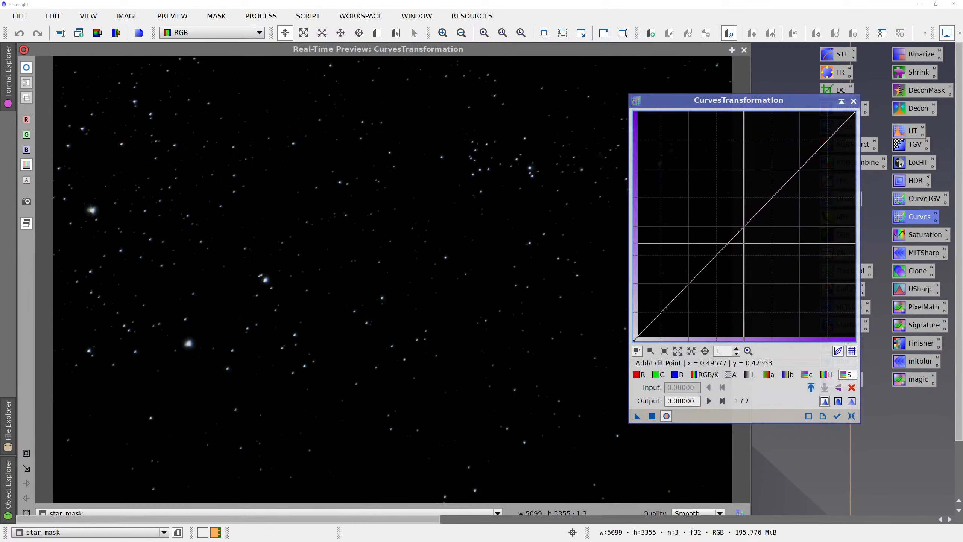
{"action": "left_click", "coordinate": [750, 375]}
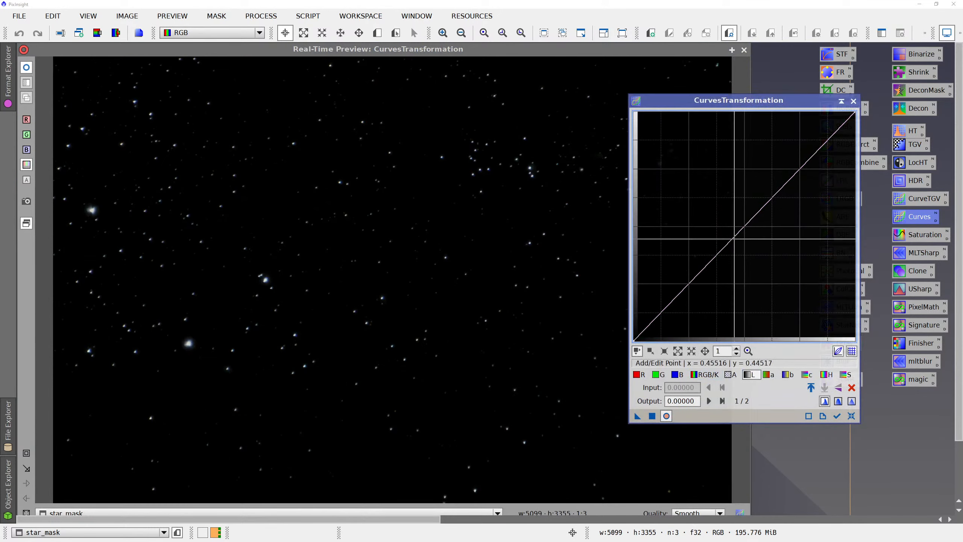
{"action": "left_click_drag", "start_coordinate": [730, 240], "coordinate": [728, 224]}
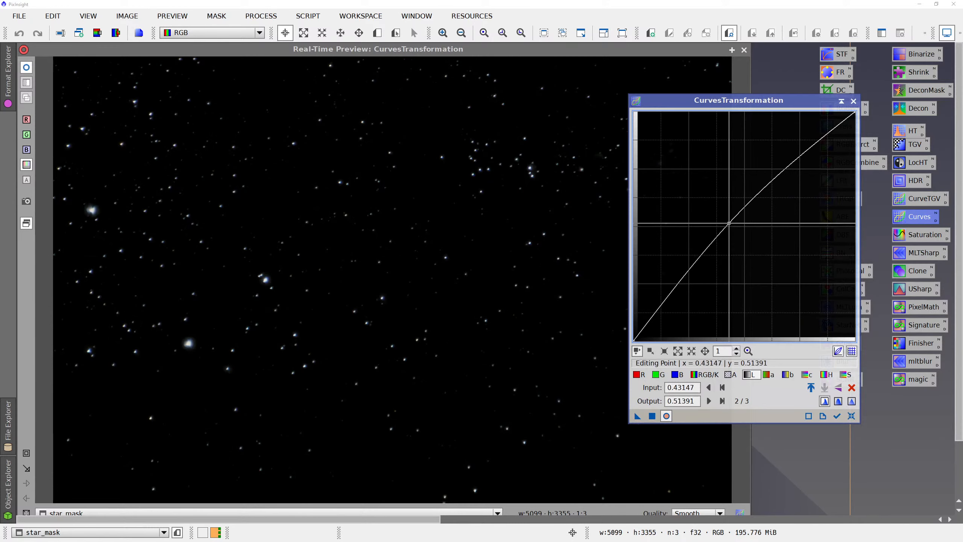
Raise the saturation curve to output 0.44845 at input 0.41117, apply the curves to star_mask, and close CurvesTransformation.
{"action": "left_click", "coordinate": [846, 375]}
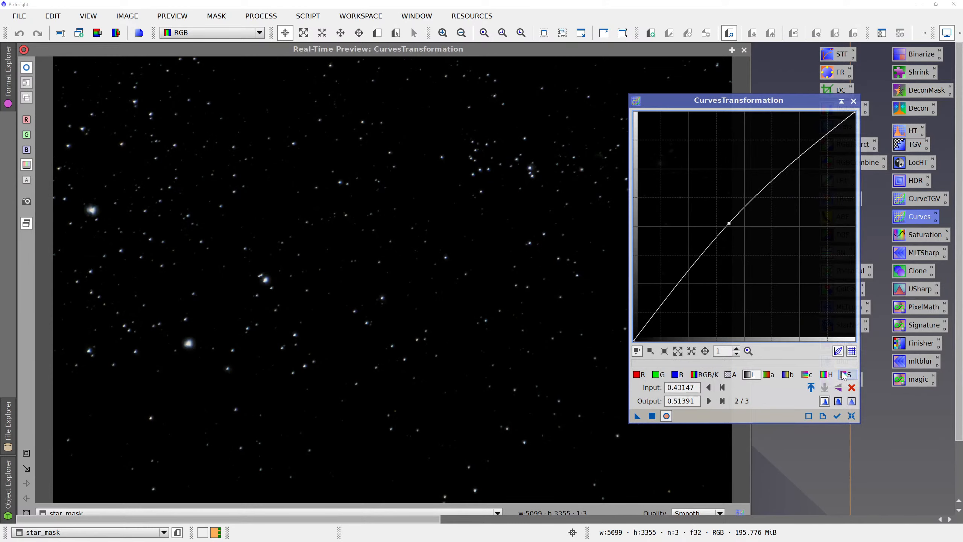
{"action": "left_click_drag", "start_coordinate": [727, 246], "coordinate": [725, 239]}
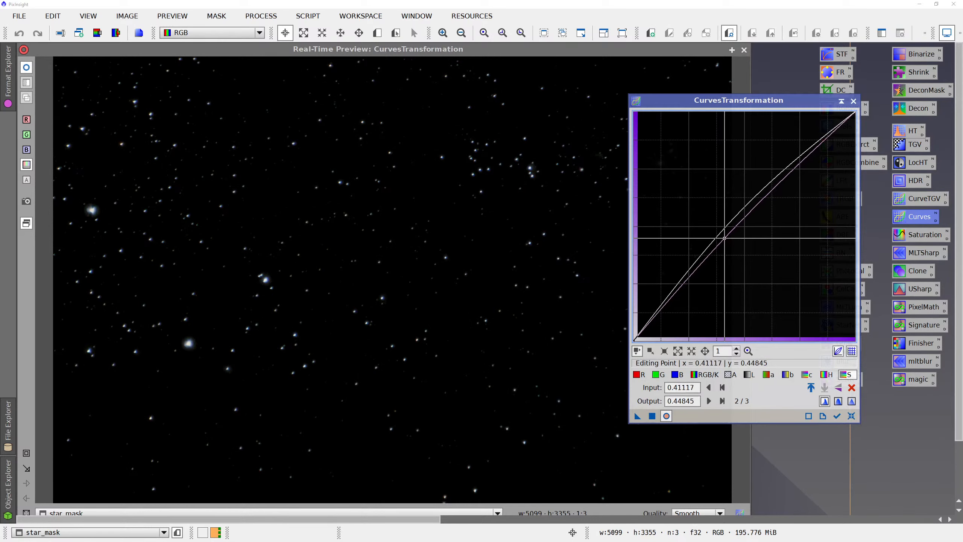
{"action": "left_click", "coordinate": [652, 417]}
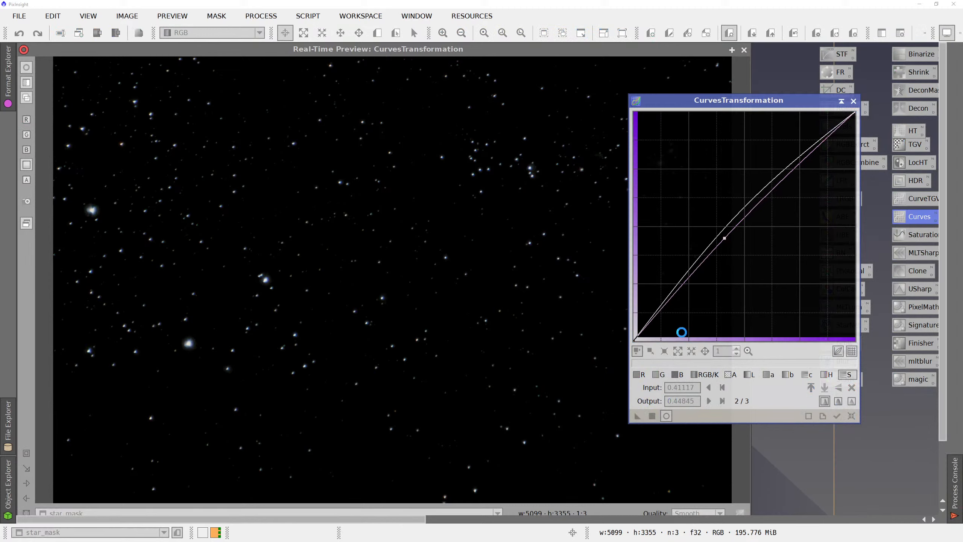
{"action": "left_click", "coordinate": [854, 101]}
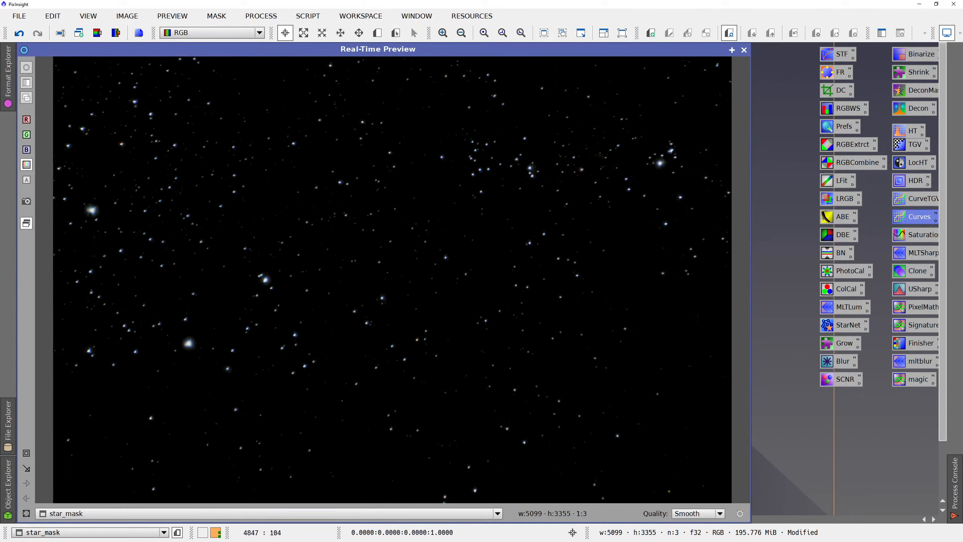
Close the real-time preview, move the star_mask window down over the other images, and inspect its stars up close.
{"action": "left_click", "coordinate": [743, 50]}
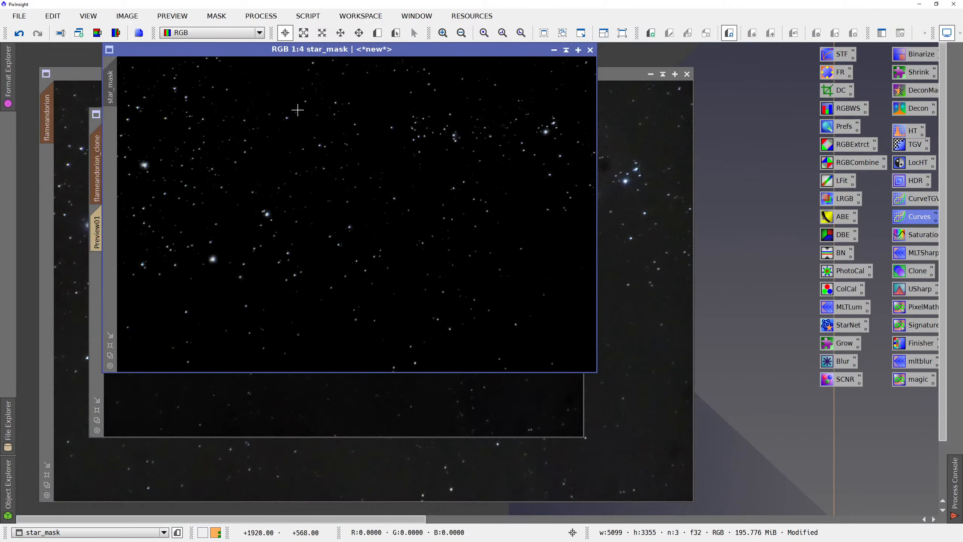
{"action": "left_click_drag", "start_coordinate": [316, 49], "coordinate": [329, 120]}
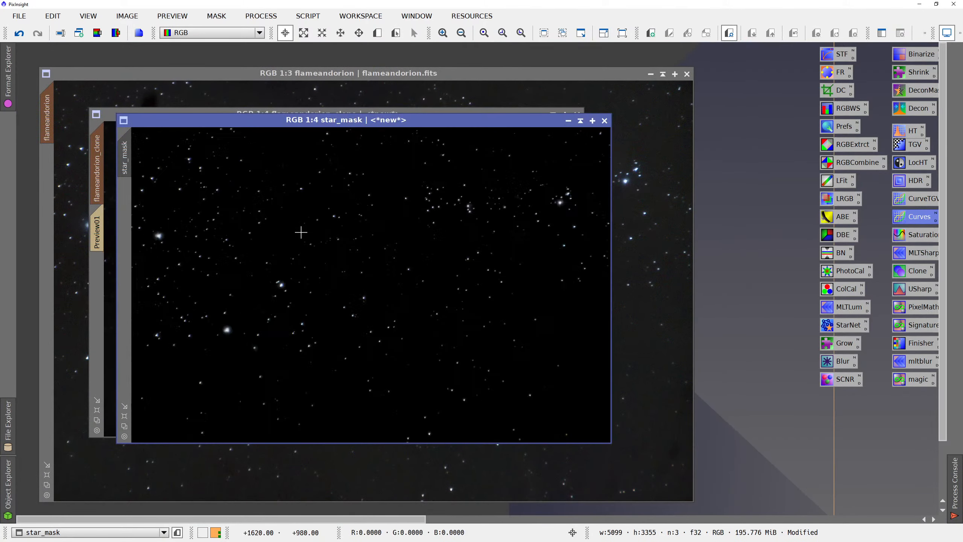
{"action": "scroll", "coordinate": [300, 232], "scroll_direction": "up", "scroll_amount": 2}
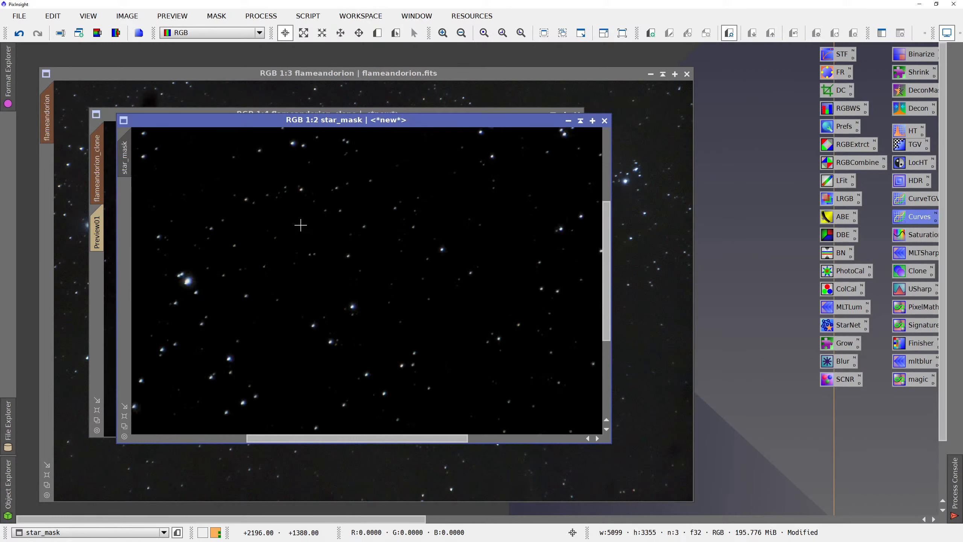
{"action": "scroll", "coordinate": [301, 220], "scroll_direction": "down", "scroll_amount": 2}
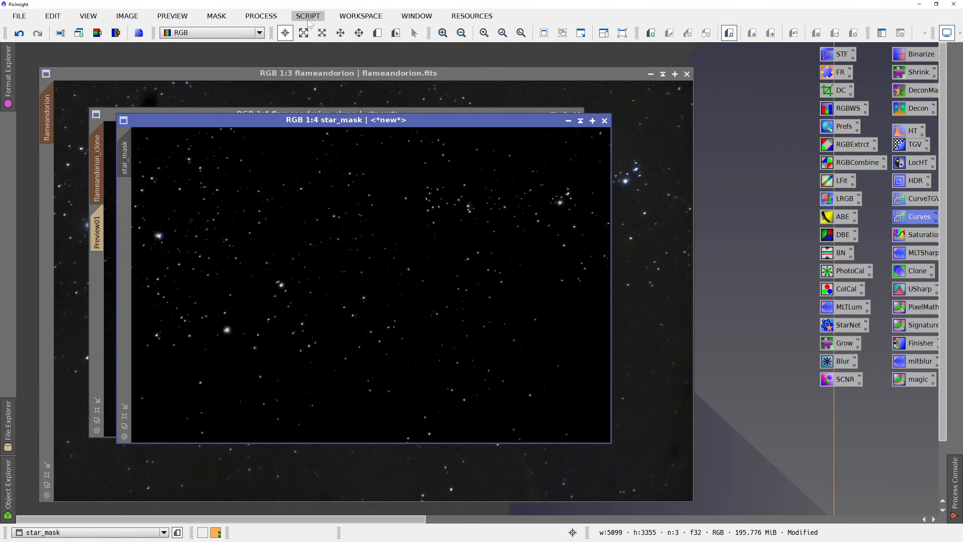
Open the Resample process and choose star_mask as the image to resize.
{"action": "left_click", "coordinate": [278, 19]}
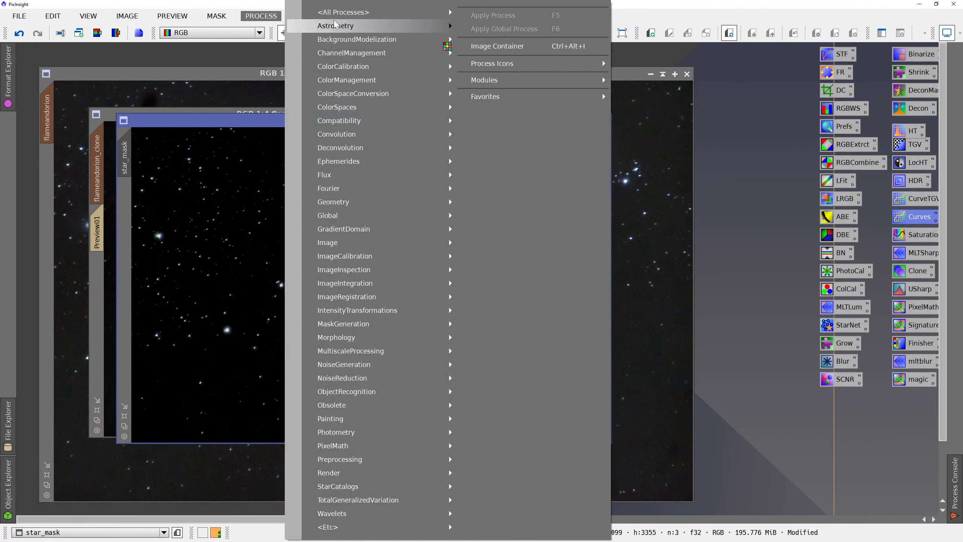
{"action": "mouse_move", "coordinate": [379, 30]}
{"action": "mouse_move", "coordinate": [444, 13]}
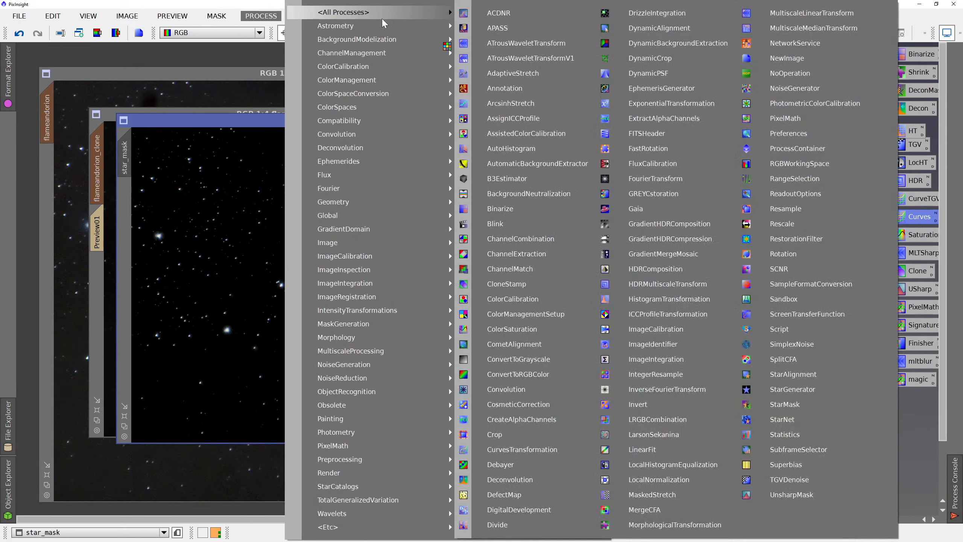
{"action": "left_click", "coordinate": [786, 212]}
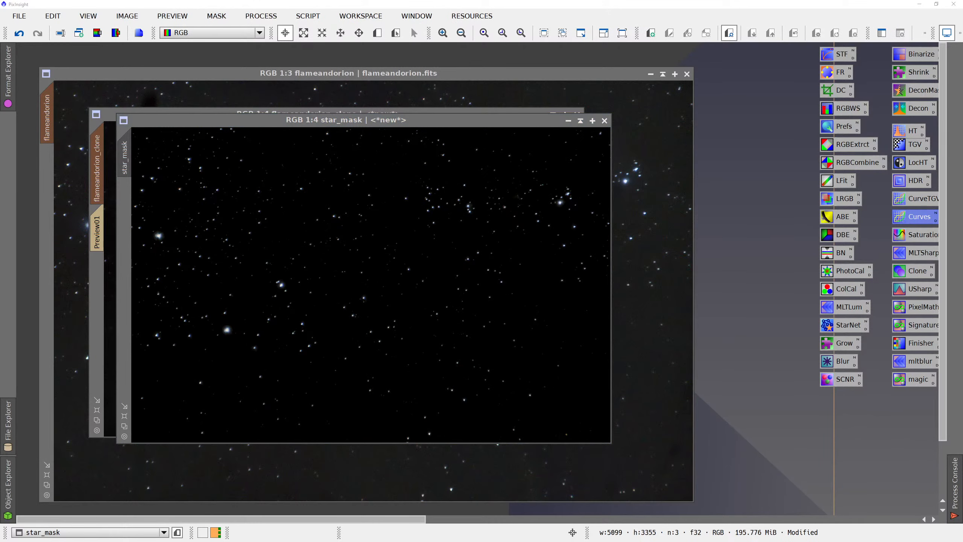
{"action": "left_click", "coordinate": [455, 218]}
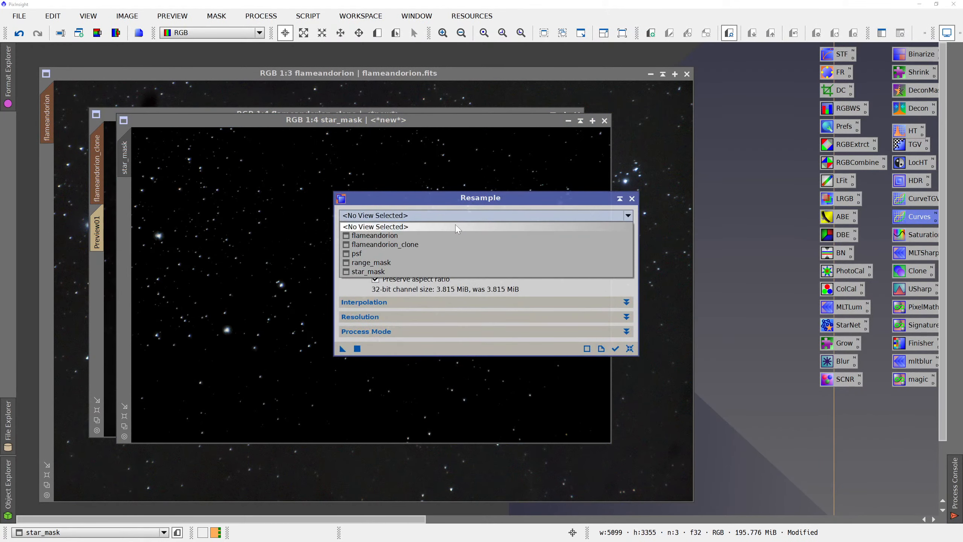
{"action": "left_click", "coordinate": [418, 271]}
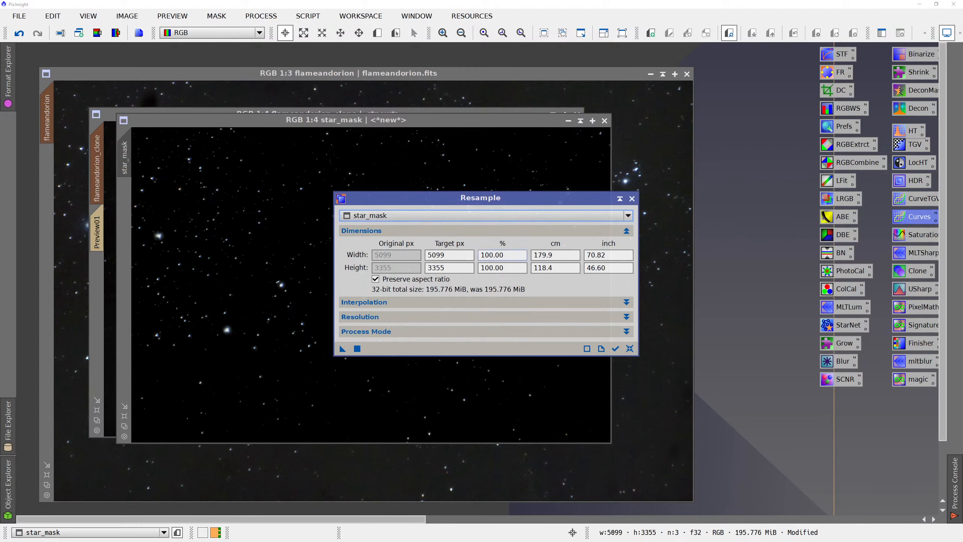
Set the resample scale to 200% with aspect ratio preserved, apply it to star_mask, and close Resample.
{"action": "double_click", "coordinate": [486, 255]}
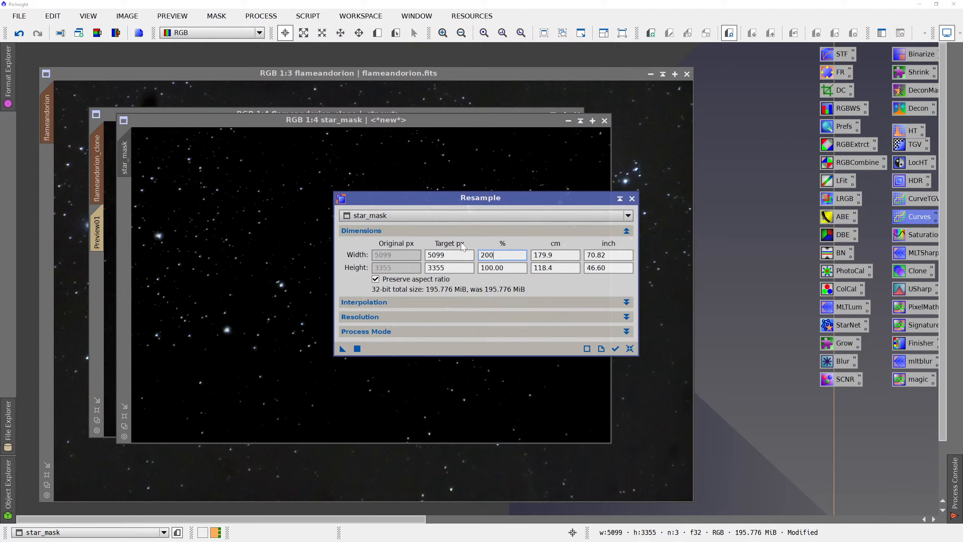
{"action": "key", "text": "Tab"}
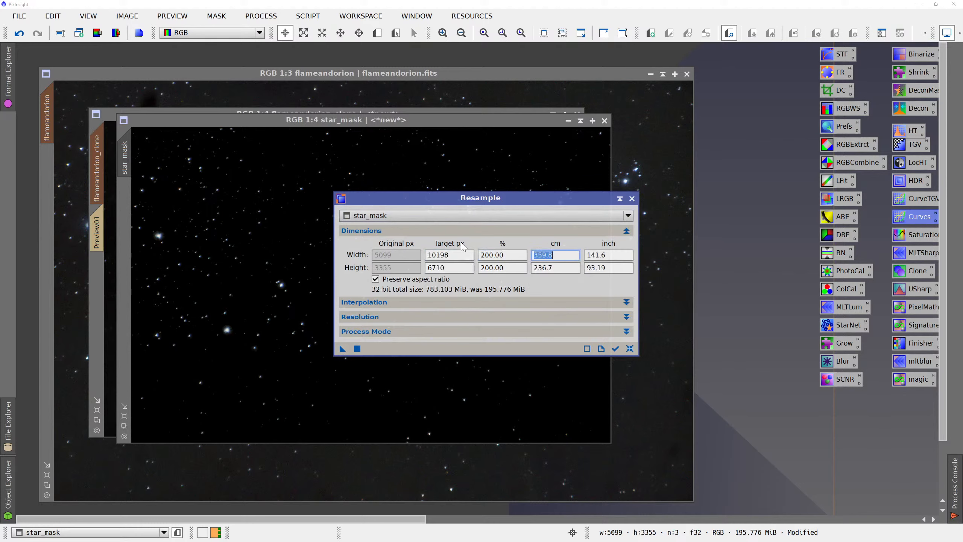
{"action": "left_click", "coordinate": [342, 349]}
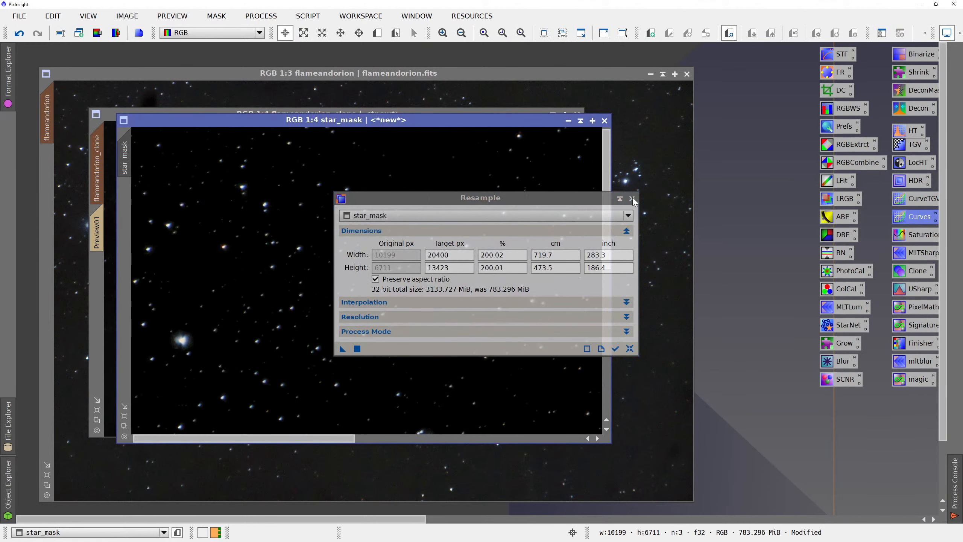
{"action": "left_click", "coordinate": [632, 198]}
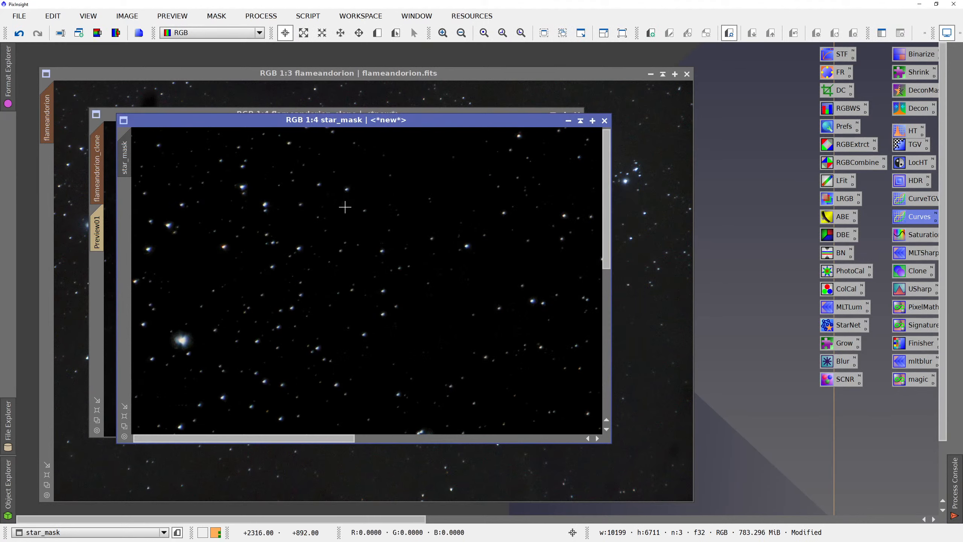
Fit the star_mask window to its image, define a preview of about 1464 × 1260 px over a group of small stars, and open it.
{"action": "left_click", "coordinate": [124, 416]}
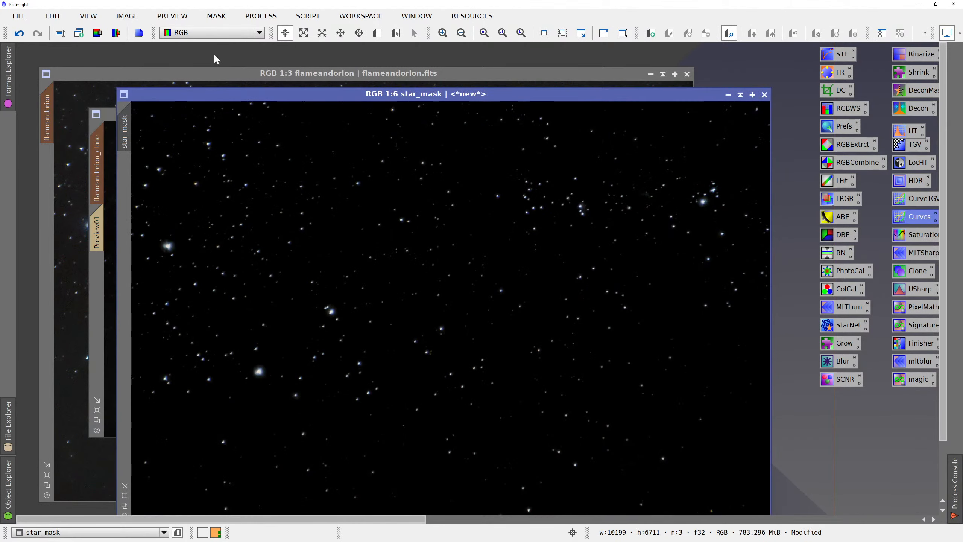
{"action": "left_click", "coordinate": [377, 34]}
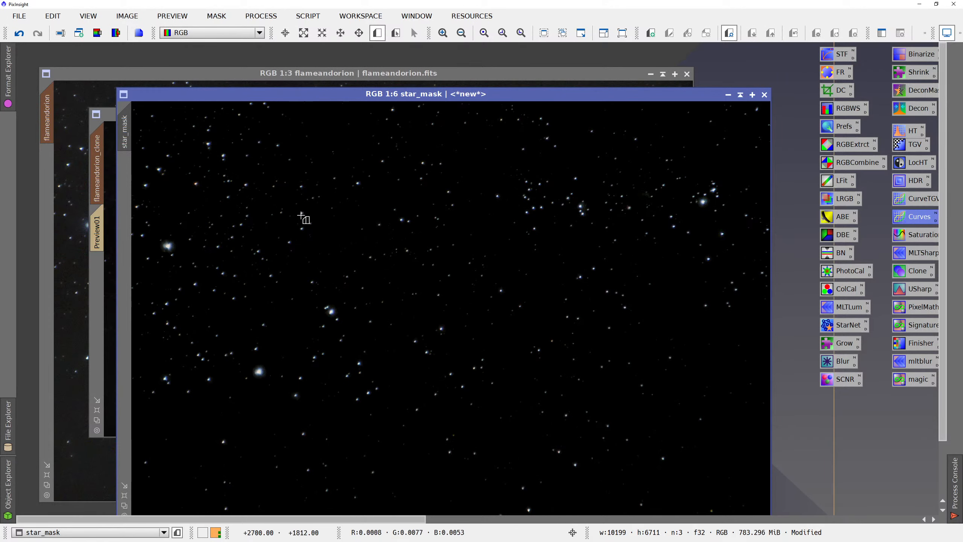
{"action": "left_click_drag", "start_coordinate": [207, 208], "coordinate": [299, 284]}
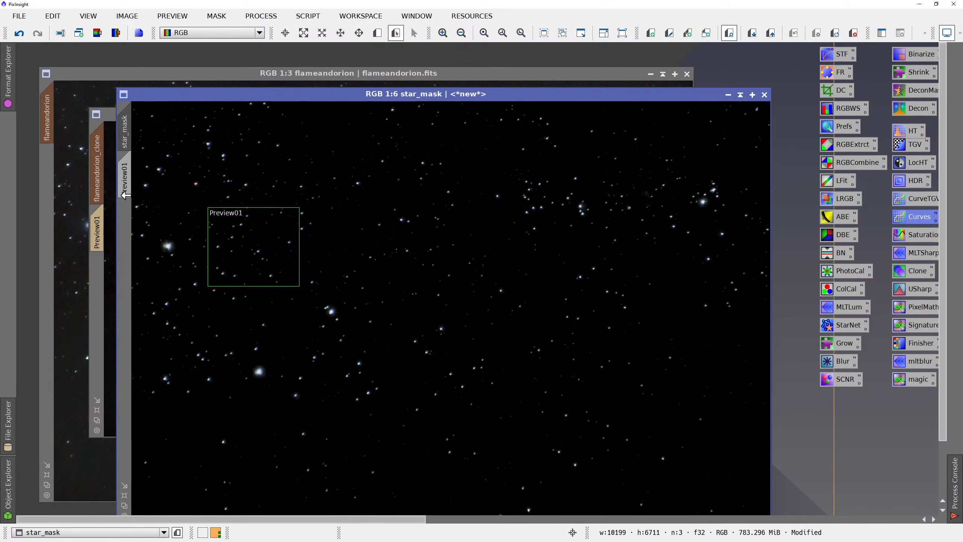
{"action": "left_click", "coordinate": [125, 179]}
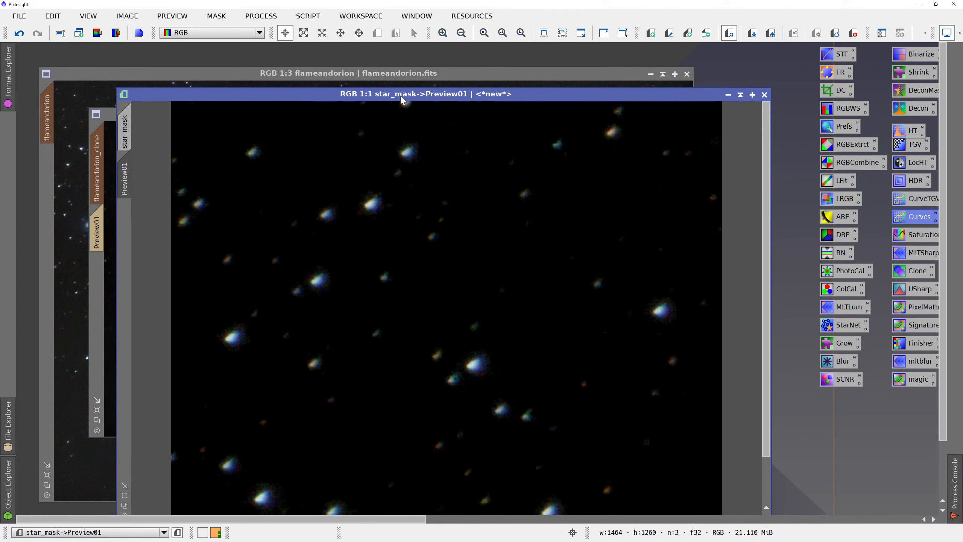
{"action": "left_click_drag", "start_coordinate": [403, 95], "coordinate": [346, 51]}
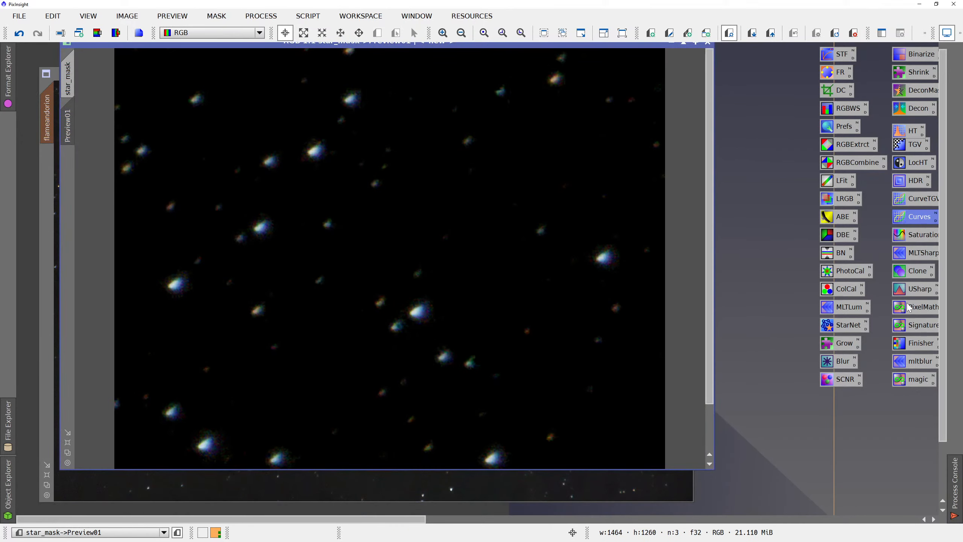
Open the mltblur MultiscaleLinearTransform, enlarge its layer list, and start a real-time preview of Preview01.
{"action": "double_click", "coordinate": [920, 362]}
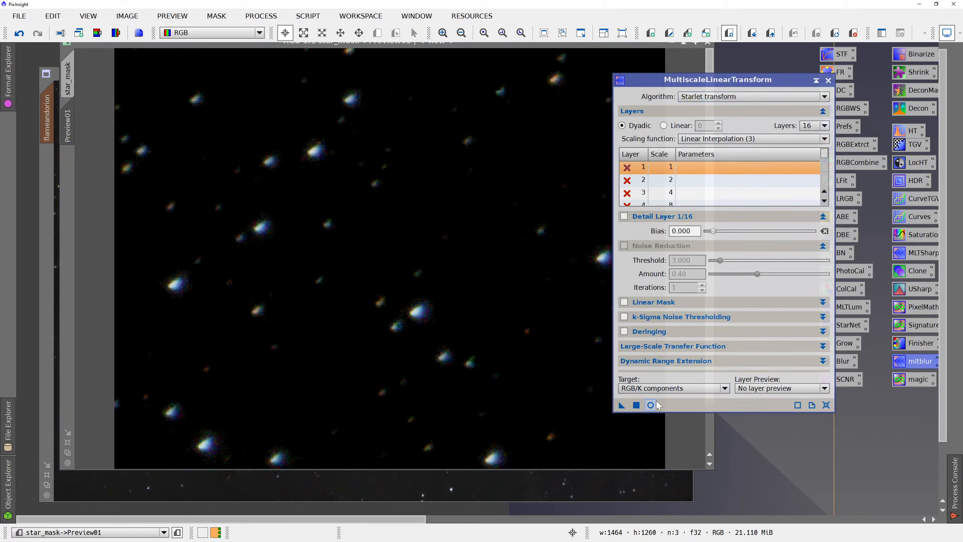
{"action": "scroll", "coordinate": [687, 189], "scroll_direction": "down", "scroll_amount": 2}
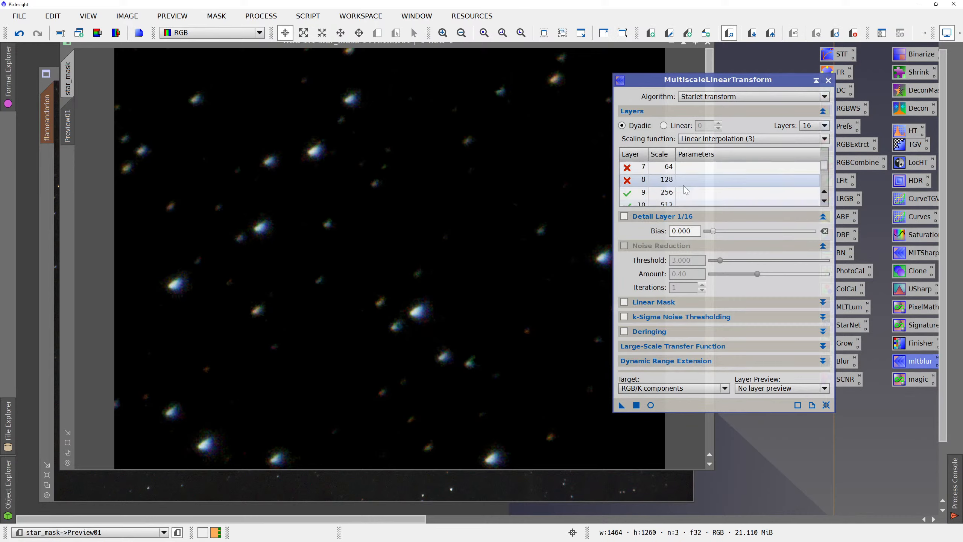
{"action": "scroll", "coordinate": [686, 189], "scroll_direction": "down", "scroll_amount": 1}
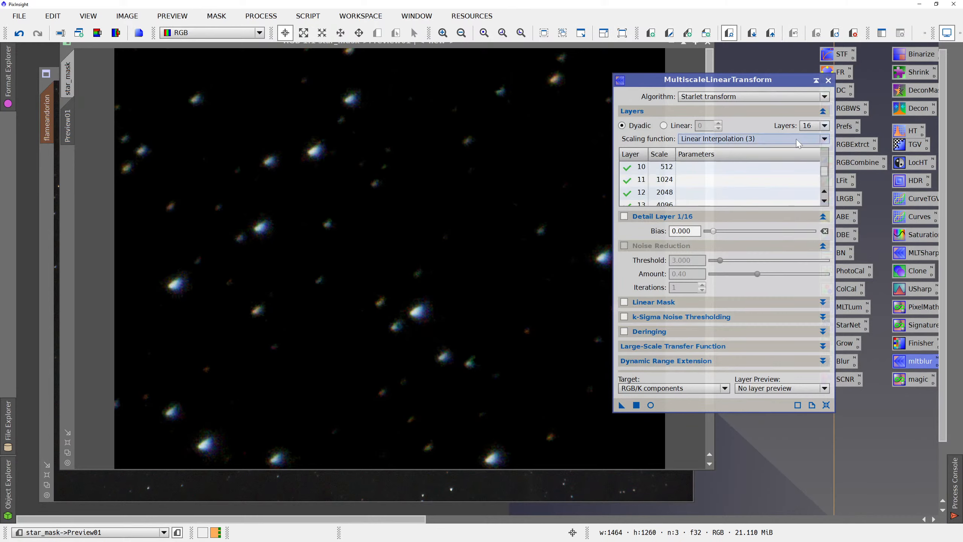
{"action": "left_click_drag", "start_coordinate": [757, 412], "coordinate": [757, 483]}
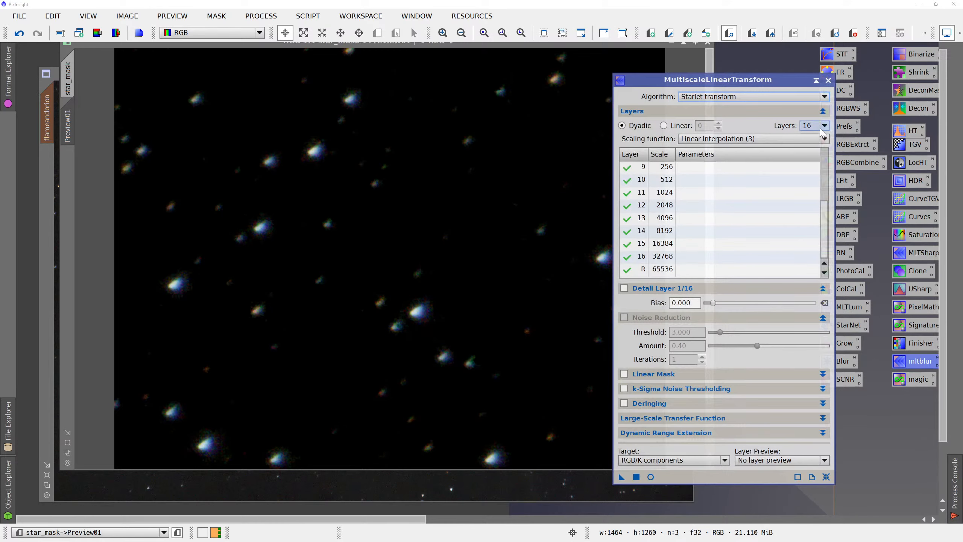
{"action": "left_click", "coordinate": [651, 477]}
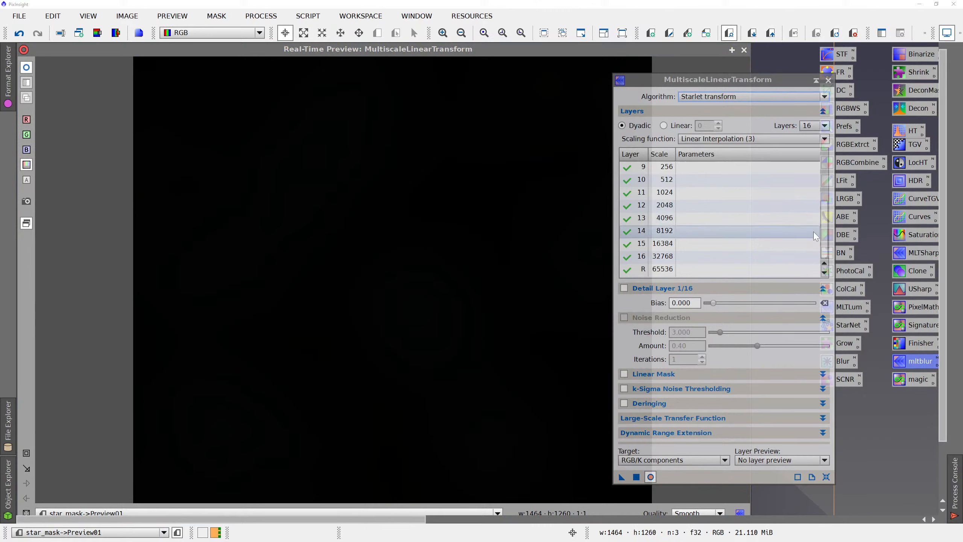
Enable detail layers 8, 7, 6 and 5 in MultiscaleLinearTransform, leaving layers 1 to 4 disabled.
{"action": "left_click_drag", "start_coordinate": [825, 239], "coordinate": [816, 201]}
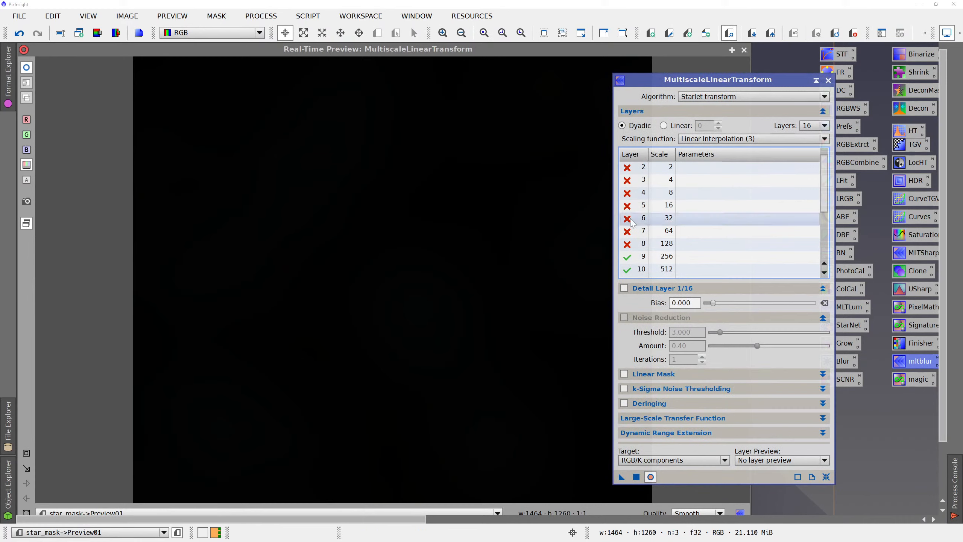
{"action": "left_click", "coordinate": [638, 244]}
{"action": "double_click", "coordinate": [637, 244]}
{"action": "double_click", "coordinate": [640, 230]}
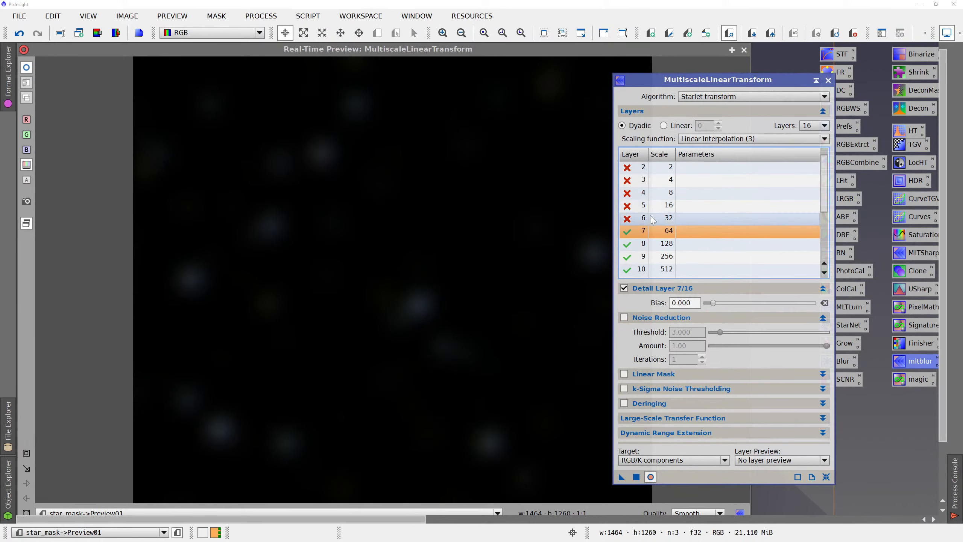
{"action": "double_click", "coordinate": [632, 221]}
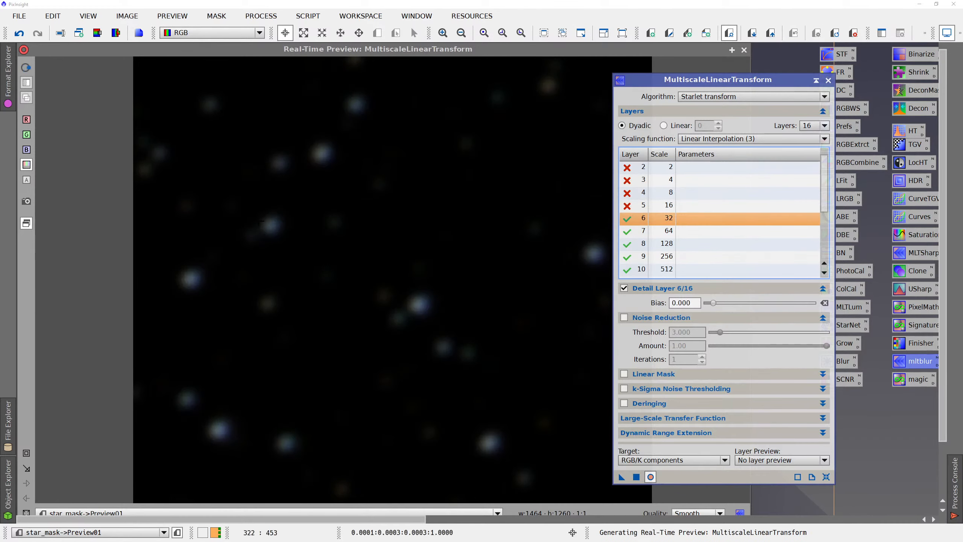
{"action": "double_click", "coordinate": [644, 207]}
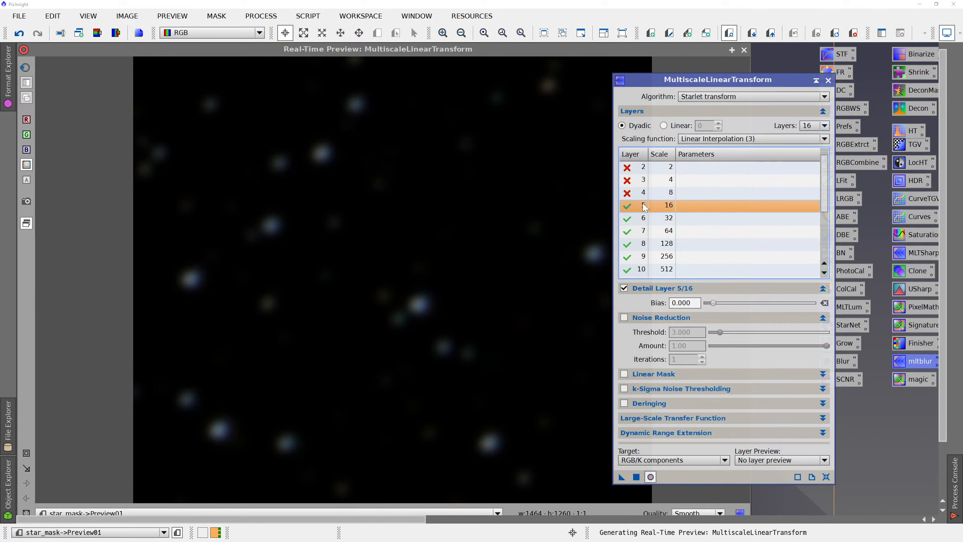
Disable detail layers 6 and 5 and re-enable both to compare their effect on the star blur.
{"action": "double_click", "coordinate": [631, 220]}
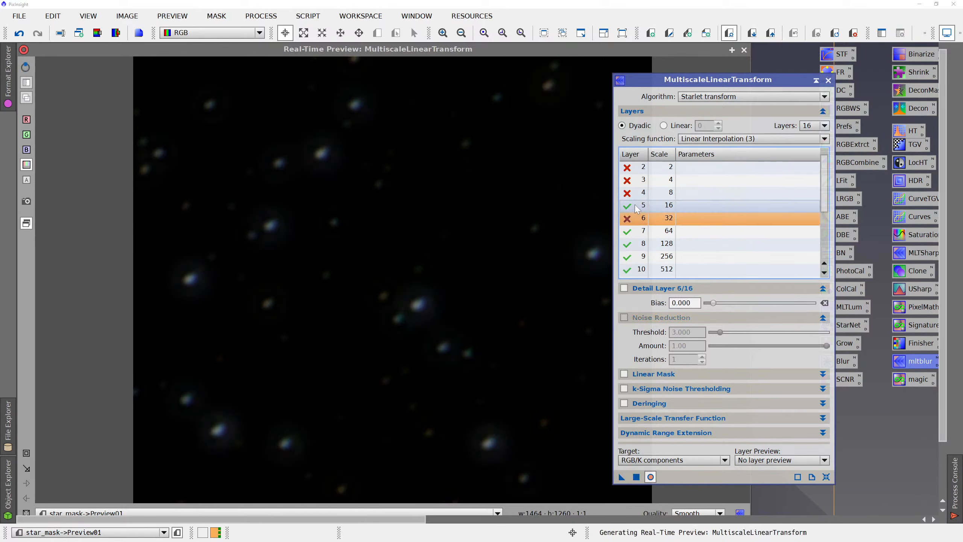
{"action": "double_click", "coordinate": [635, 206]}
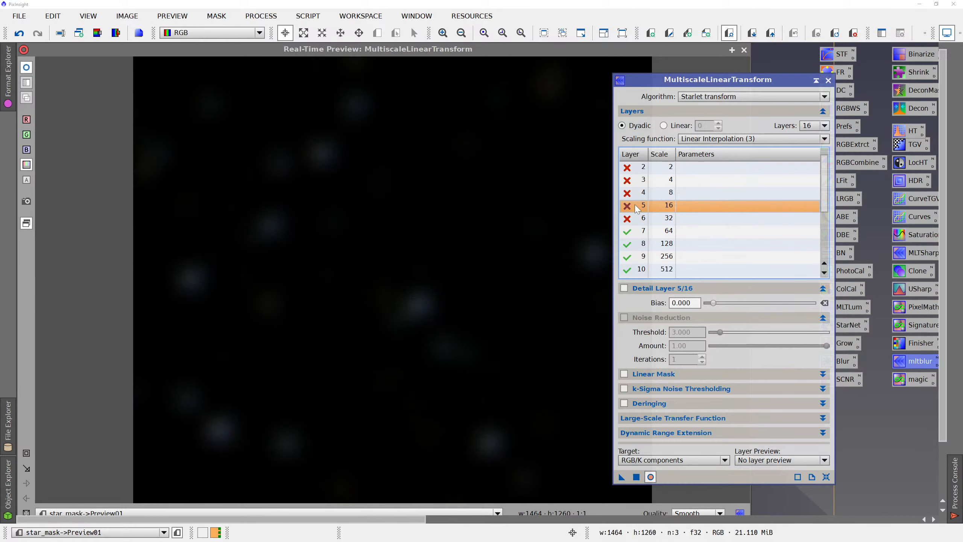
{"action": "double_click", "coordinate": [644, 222]}
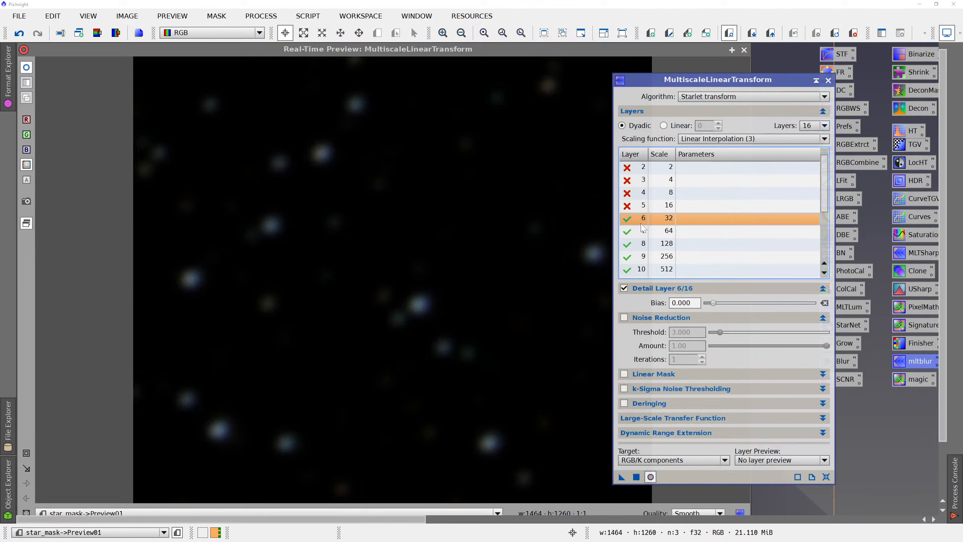
{"action": "double_click", "coordinate": [646, 206]}
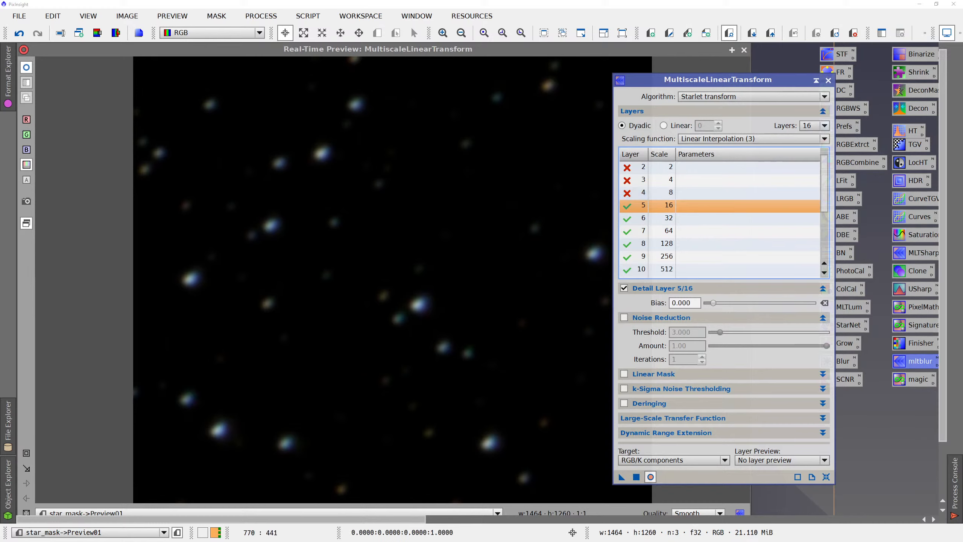
Apply the multiscale blur to Preview01, close the real-time preview, and apply the same blur to the full star_mask image.
{"action": "left_click", "coordinate": [637, 477]}
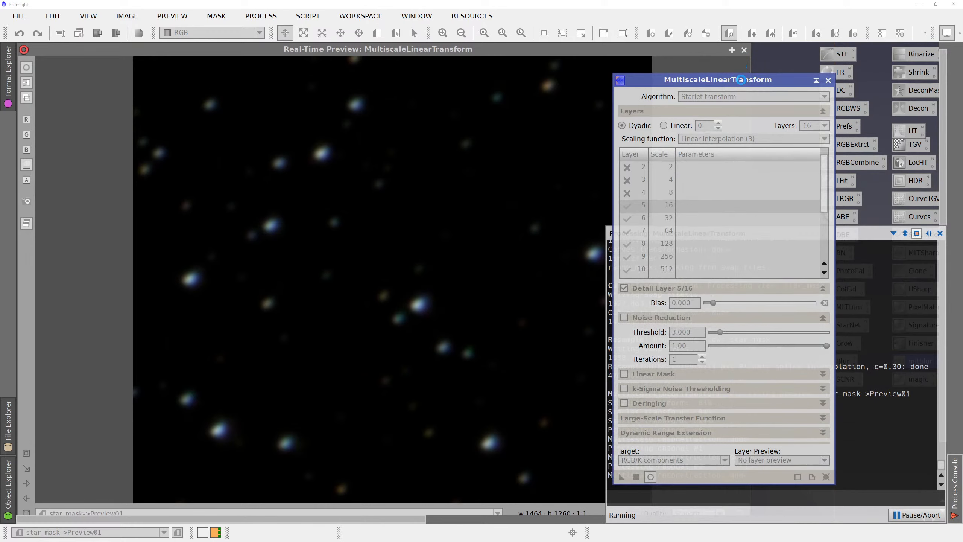
{"action": "left_click", "coordinate": [744, 52]}
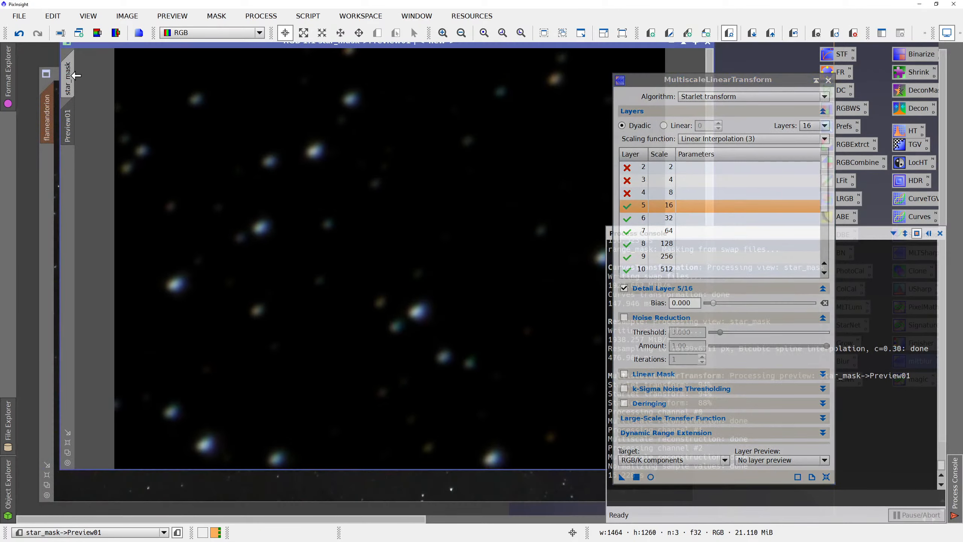
{"action": "left_click", "coordinate": [76, 79]}
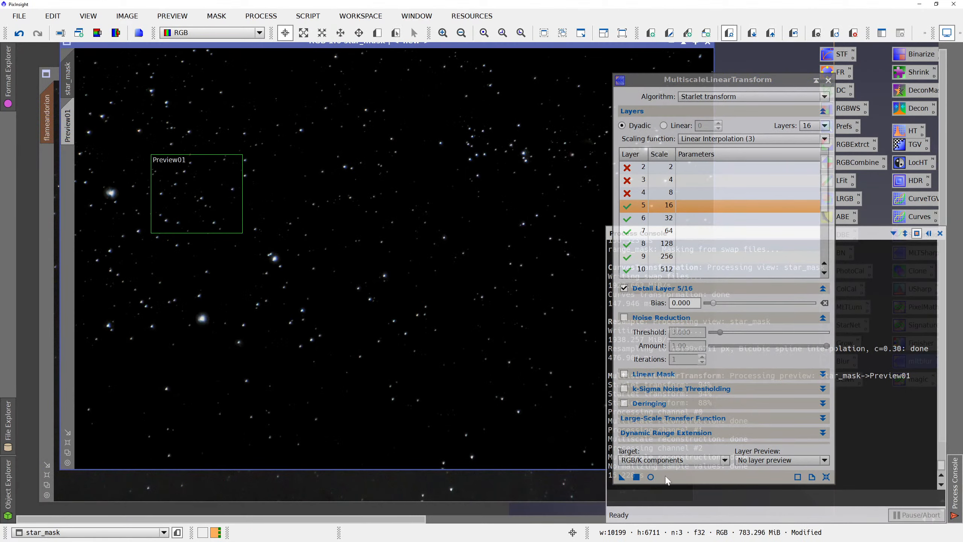
{"action": "left_click", "coordinate": [621, 477]}
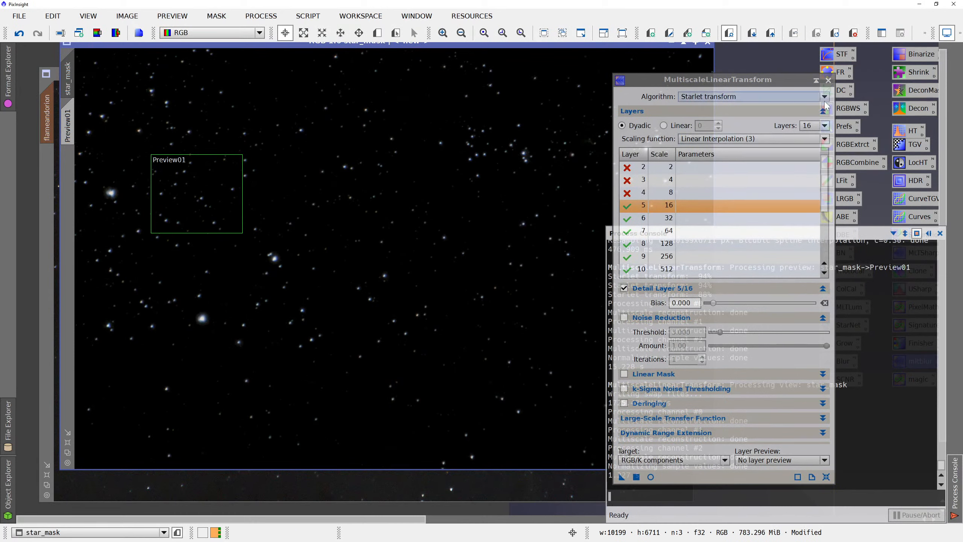
Close the MultiscaleLinearTransform dialog and the process console to clear the view of star_mask.
{"action": "left_click", "coordinate": [829, 80]}
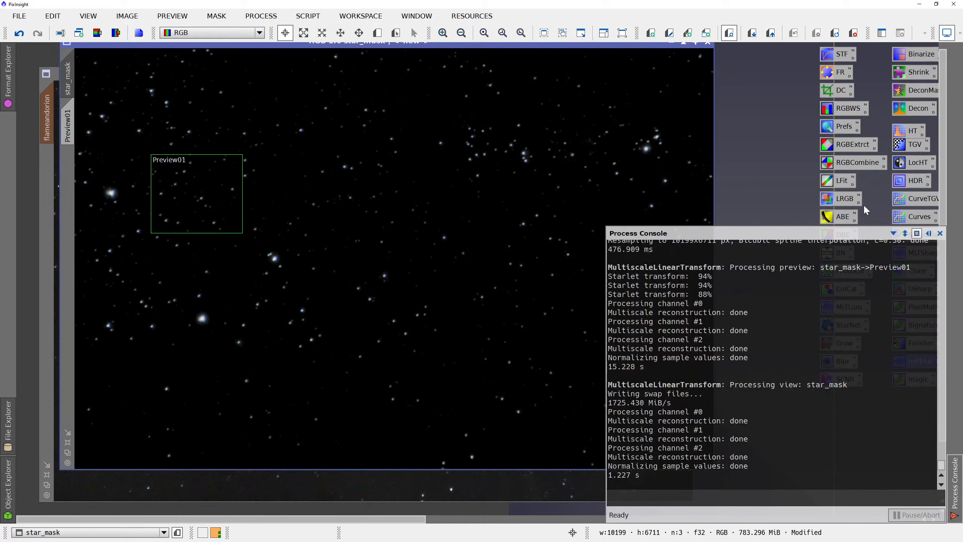
{"action": "left_click", "coordinate": [893, 233]}
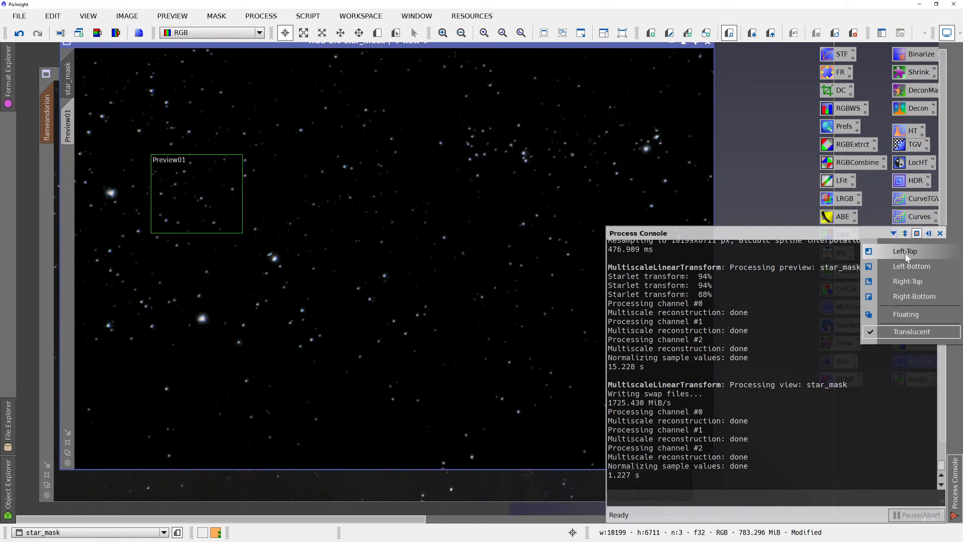
{"action": "left_click", "coordinate": [941, 232]}
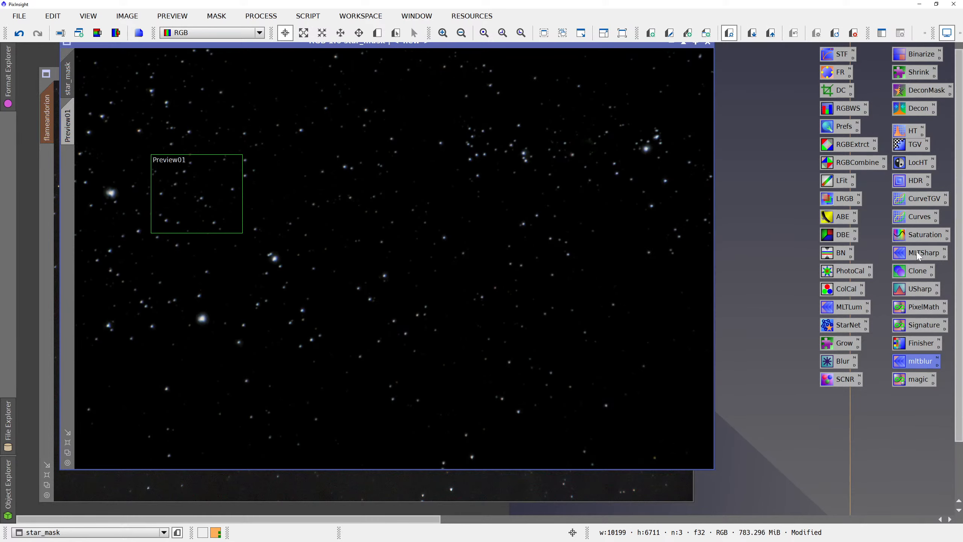
Apply the saved MLTSharp process to the full star_mask image and inspect Preview01 before returning to the main view.
{"action": "left_click_drag", "start_coordinate": [919, 257], "coordinate": [489, 332]}
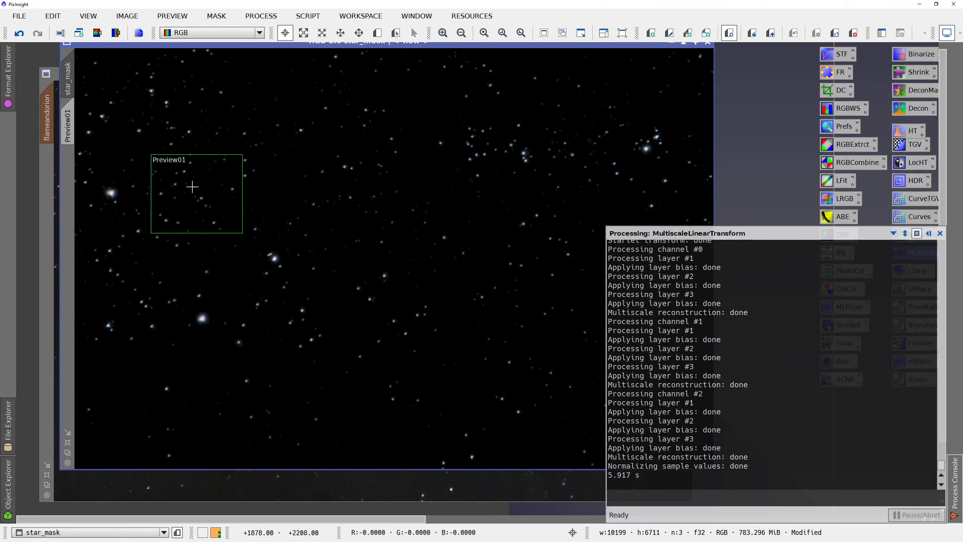
{"action": "left_click", "coordinate": [71, 136]}
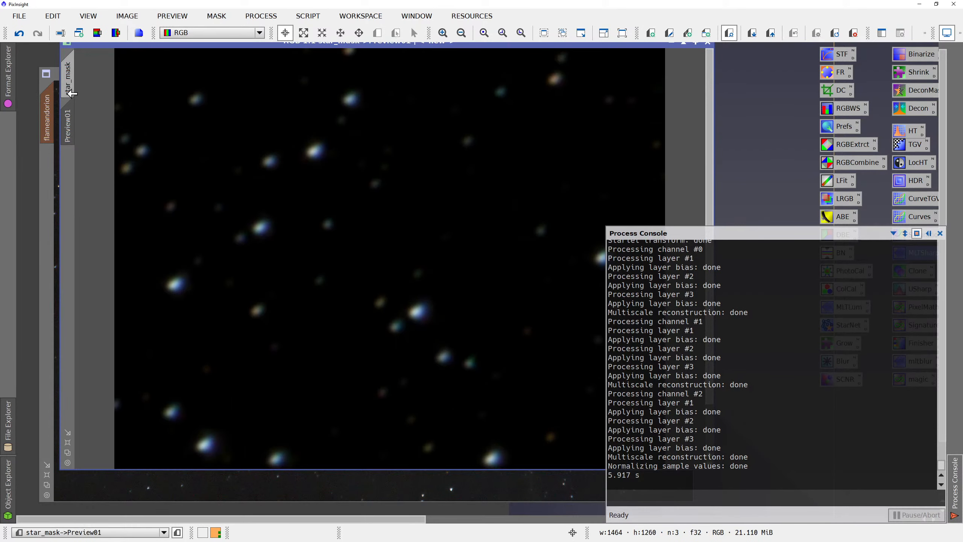
{"action": "left_click", "coordinate": [70, 91]}
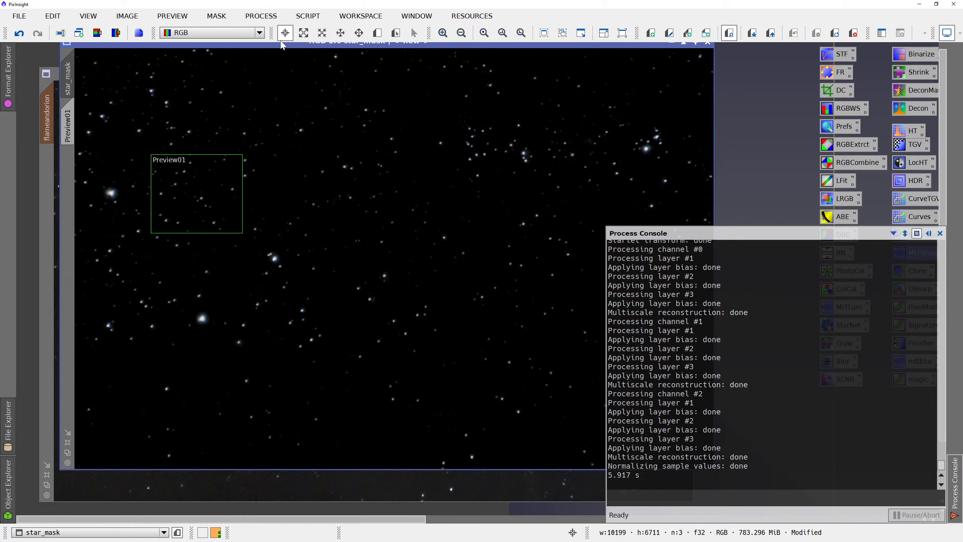
Move the star_mask window aside and bring flameandorion_clone forward to check its dimensions, returning to star_mask.
{"action": "left_click_drag", "start_coordinate": [135, 44], "coordinate": [167, 137]}
{"action": "left_click", "coordinate": [204, 133]}
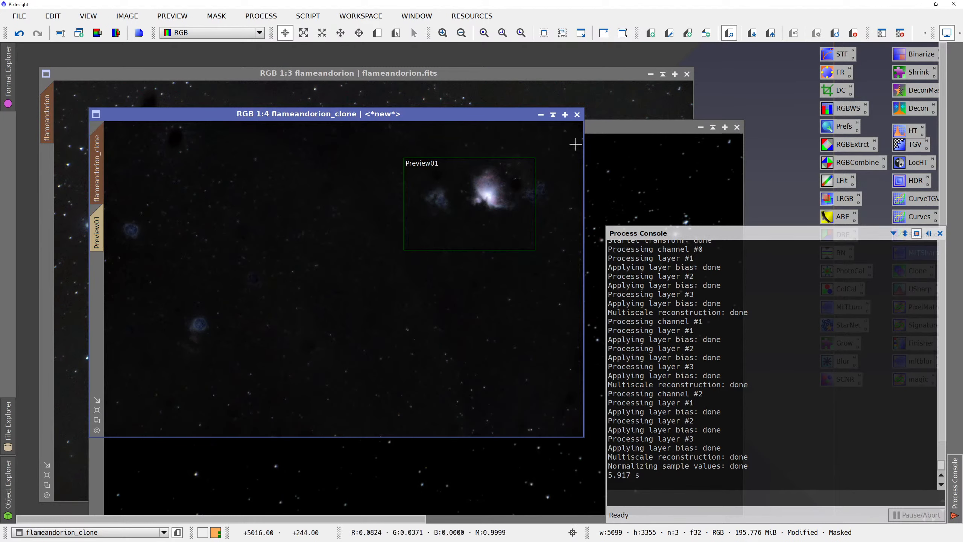
{"action": "left_click", "coordinate": [607, 128]}
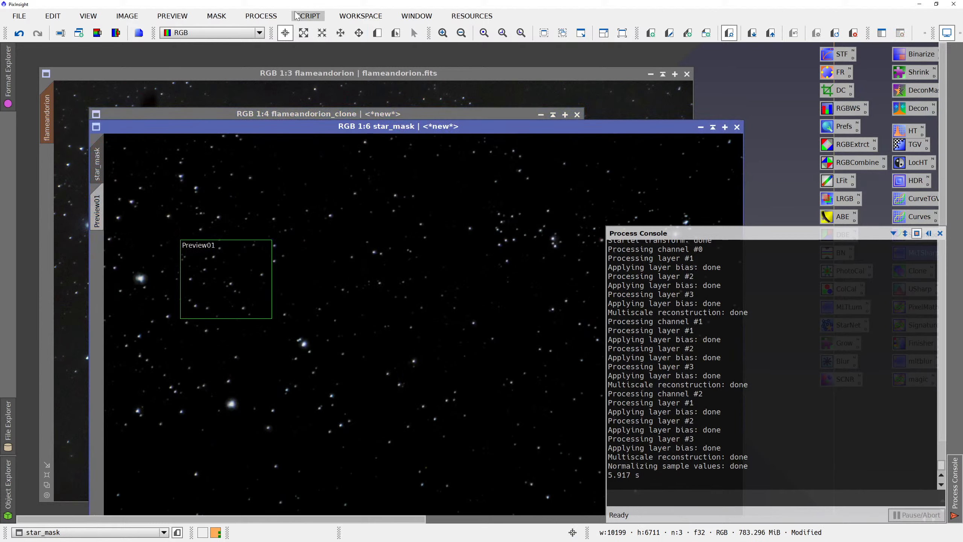
Open the Resample process for star_mask and set its width scale to 50% with the aspect ratio preserved.
{"action": "left_click", "coordinate": [260, 16]}
{"action": "mouse_move", "coordinate": [374, 18]}
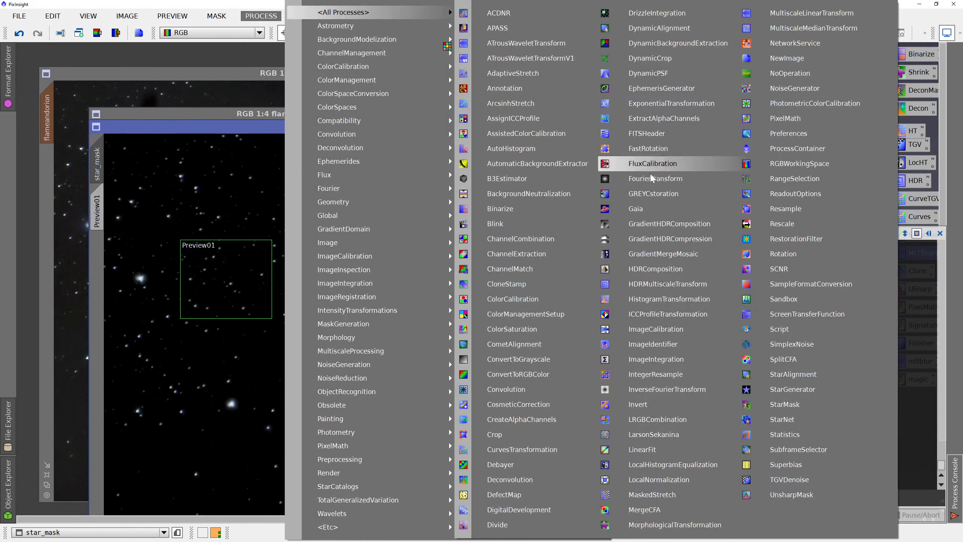
{"action": "left_click", "coordinate": [785, 209]}
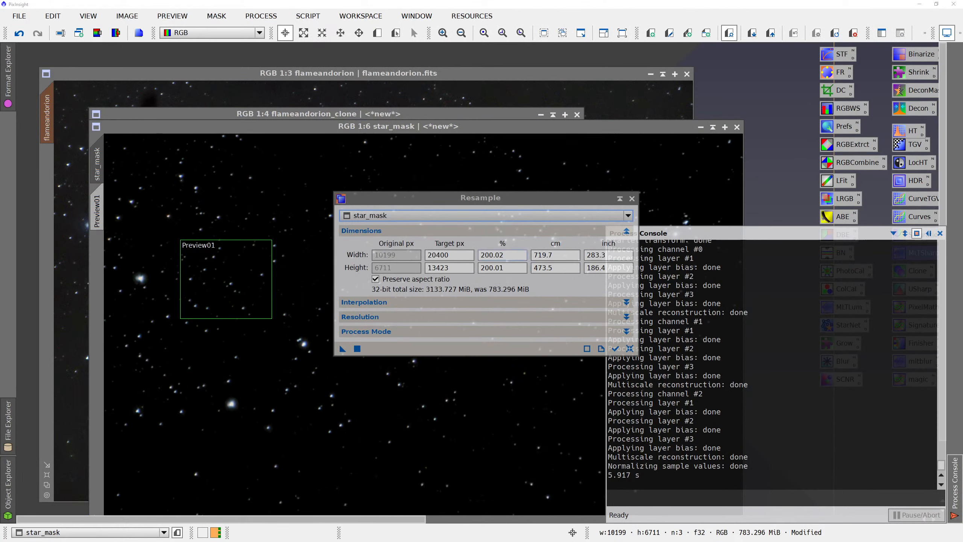
{"action": "left_click", "coordinate": [501, 254]}
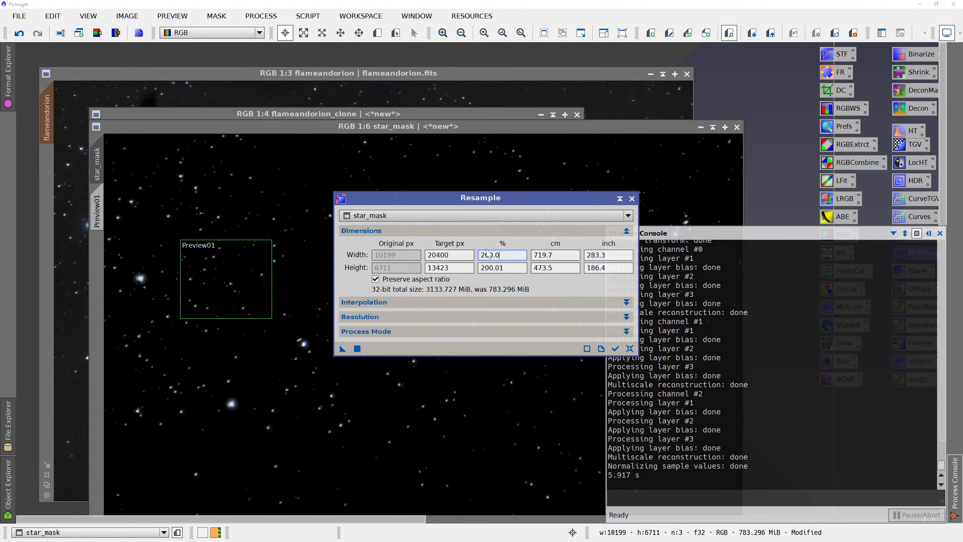
{"action": "key", "text": "Tab"}
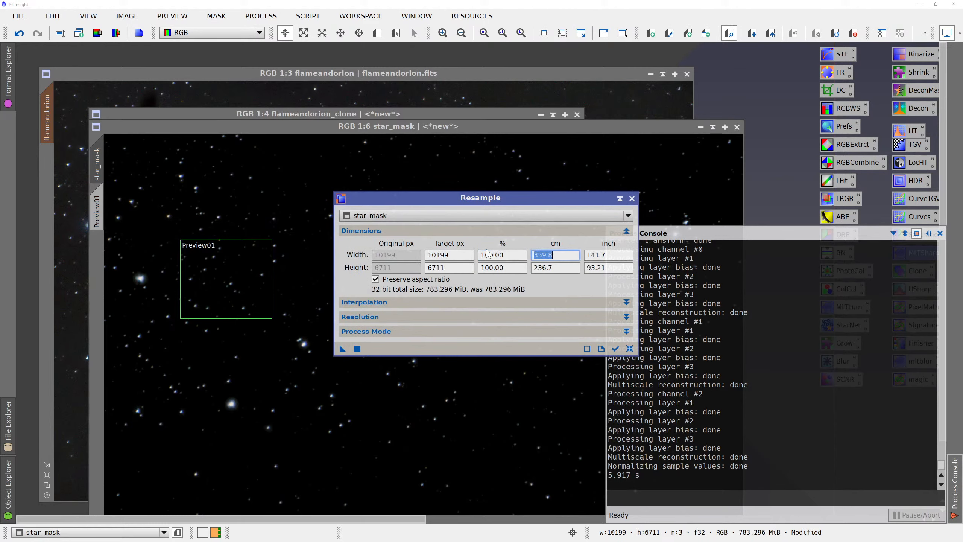
{"action": "key", "text": "shift+Tab"}
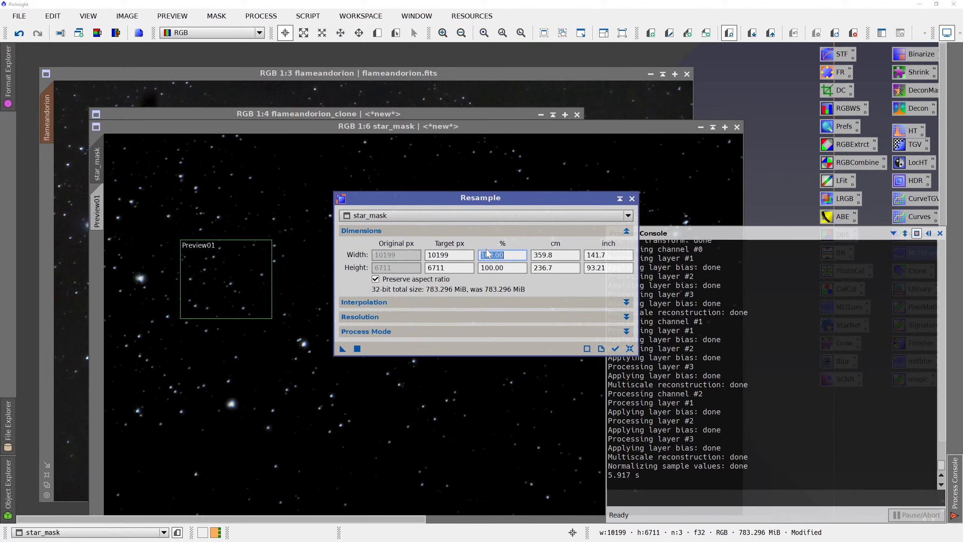
{"action": "type", "text": "50"}
{"action": "key", "text": "Tab"}
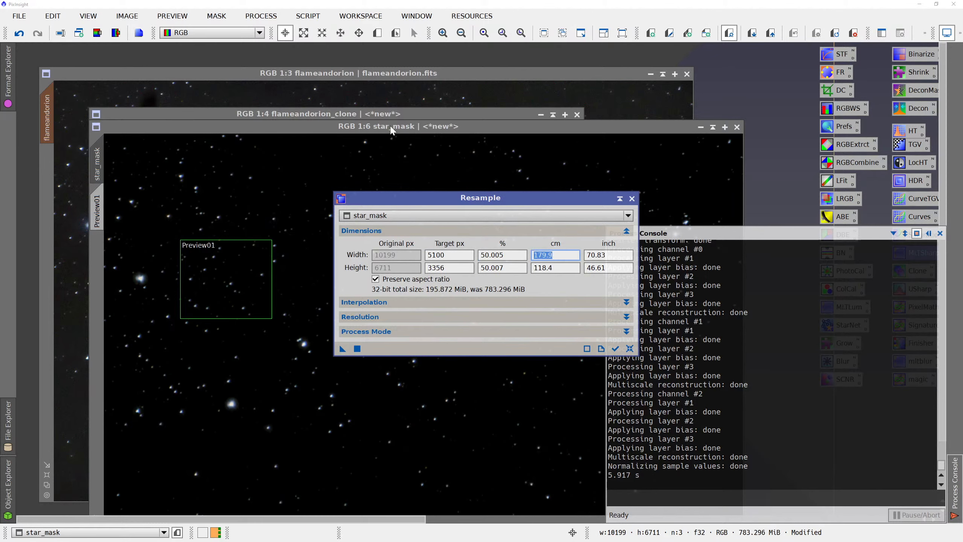
Match the Resample target size to flameandorion_clone by setting it to 5099 × 3355 px.
{"action": "left_click", "coordinate": [393, 131]}
{"action": "left_click", "coordinate": [377, 115]}
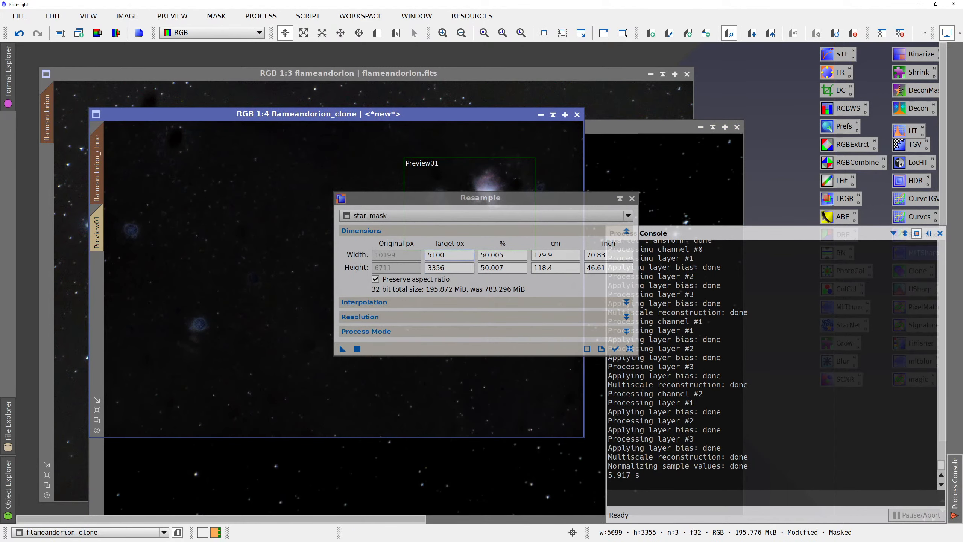
{"action": "left_click_drag", "start_coordinate": [449, 256], "coordinate": [432, 256]}
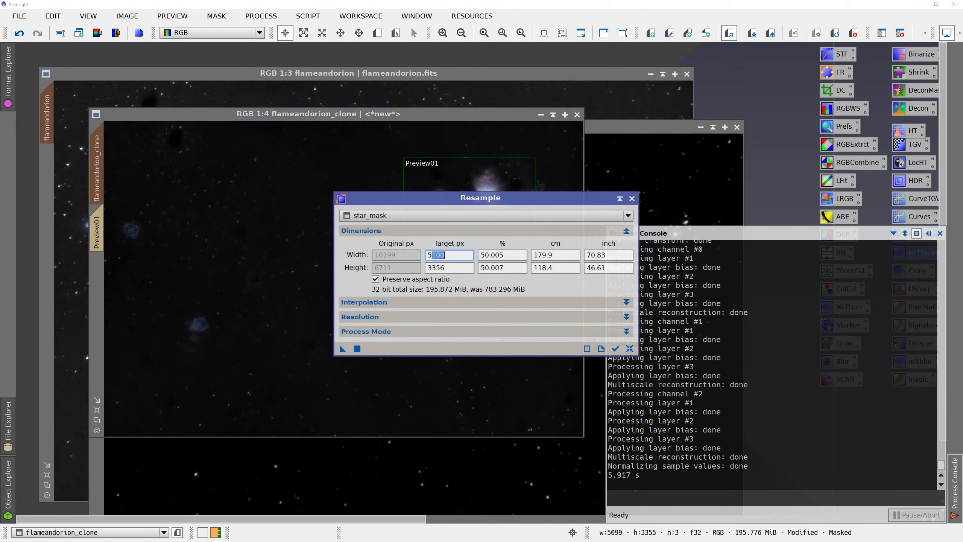
{"action": "type", "text": "099"}
{"action": "left_click_drag", "start_coordinate": [448, 268], "coordinate": [436, 268]}
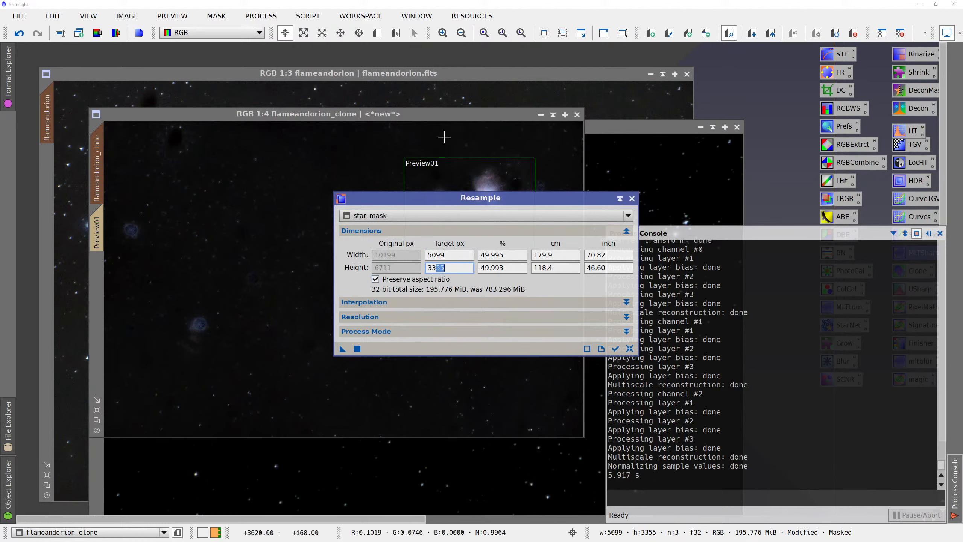
Apply the resampling to star_mask and accept the deletion of its previews.
{"action": "left_click", "coordinate": [587, 130]}
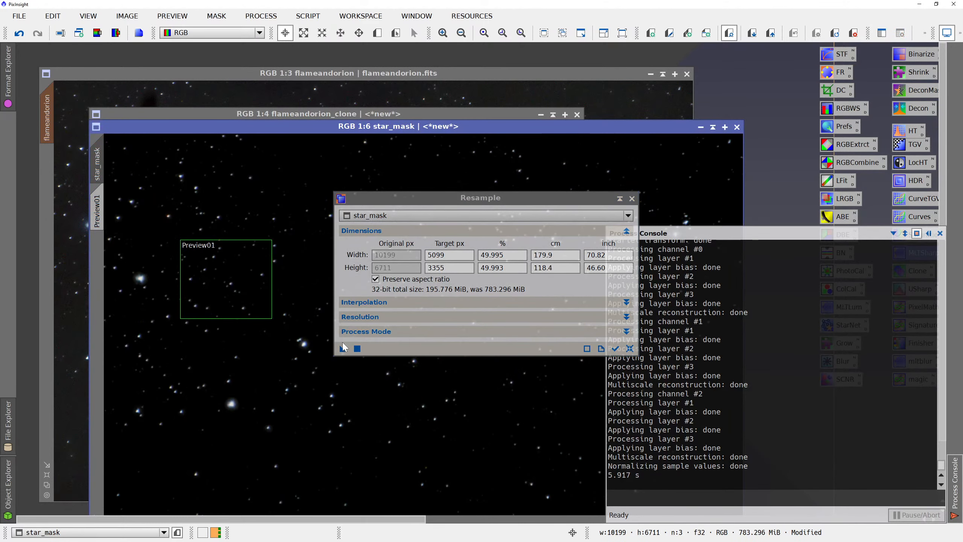
{"action": "left_click_drag", "start_coordinate": [343, 348], "coordinate": [282, 326]}
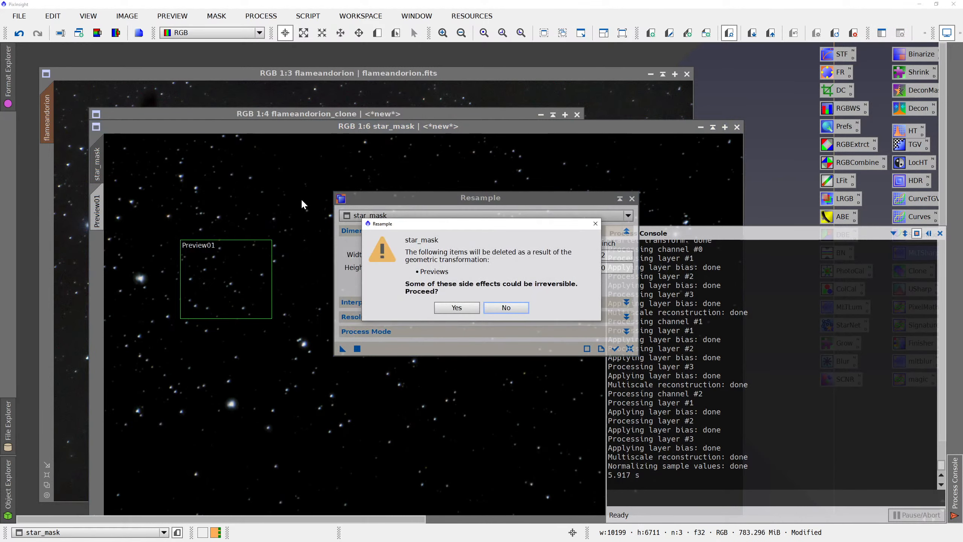
{"action": "left_click", "coordinate": [457, 307]}
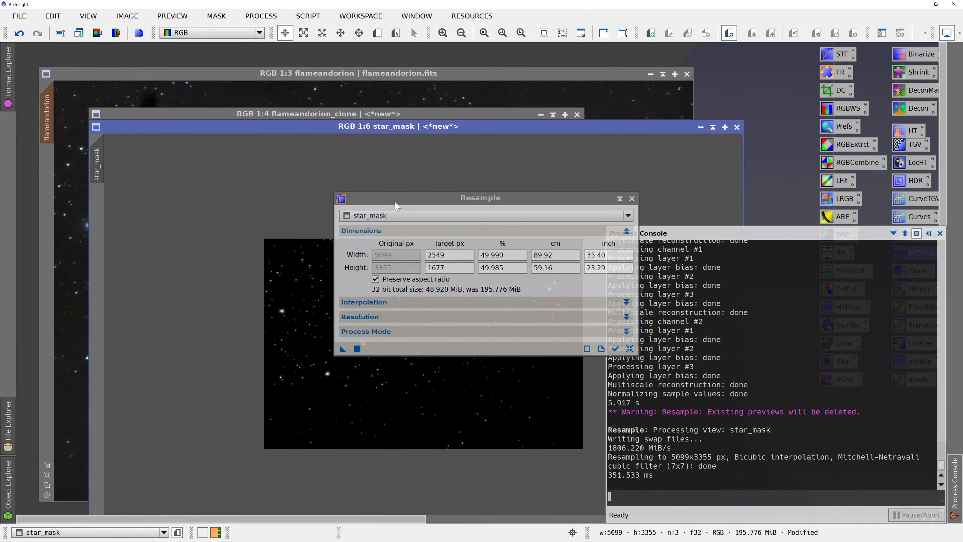
Bring flameandorion_clone to the front, move the Resample dialog off the image, and close the process console.
{"action": "left_click", "coordinate": [388, 115]}
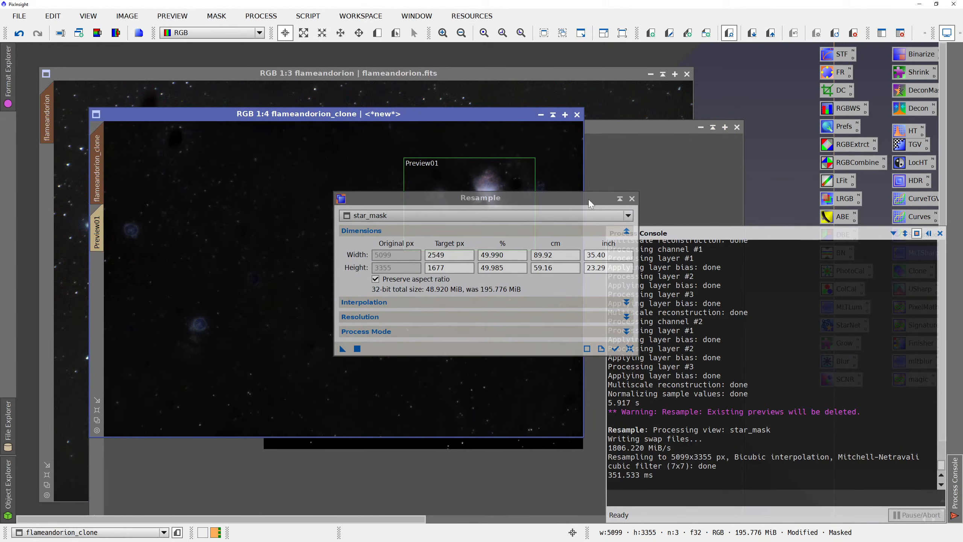
{"action": "left_click_drag", "start_coordinate": [538, 201], "coordinate": [838, 153]}
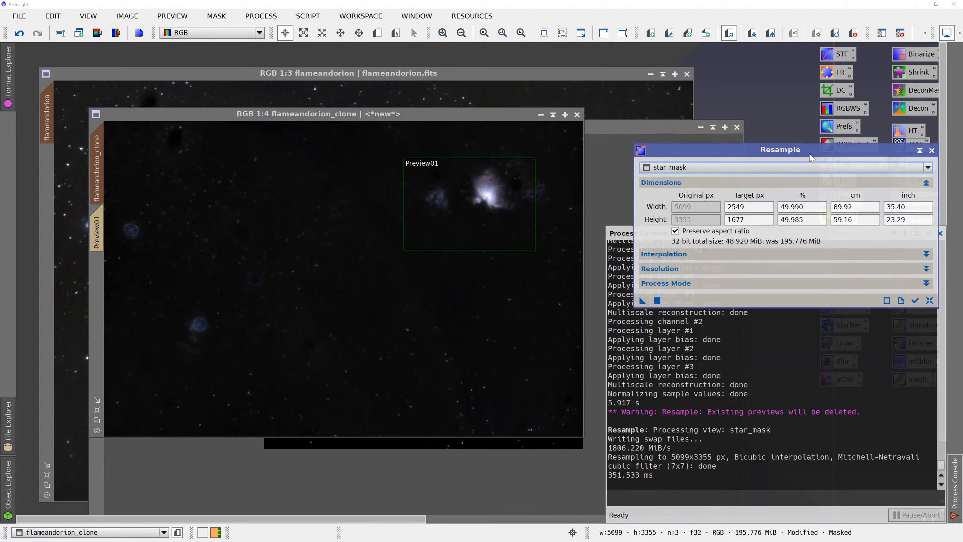
{"action": "left_click_drag", "start_coordinate": [811, 156], "coordinate": [752, 276]}
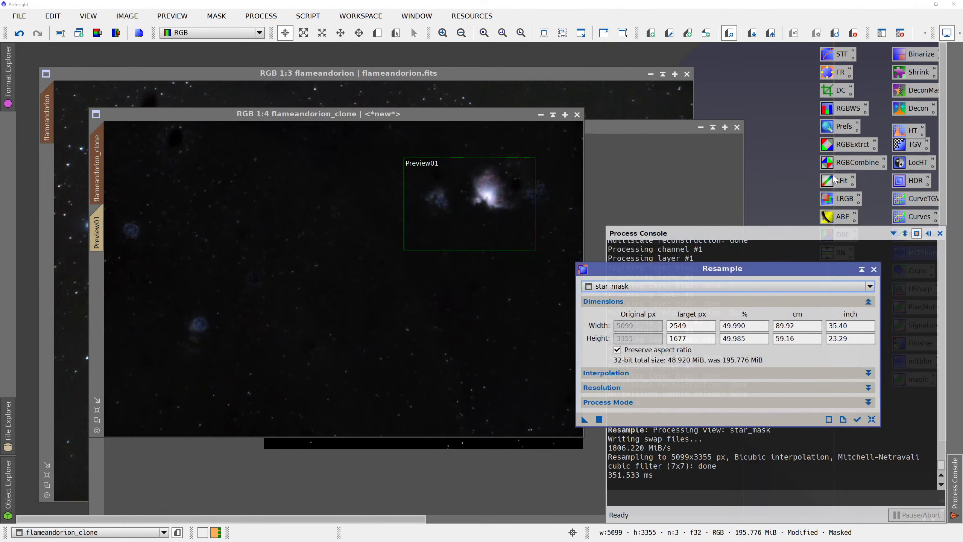
{"action": "left_click", "coordinate": [792, 179]}
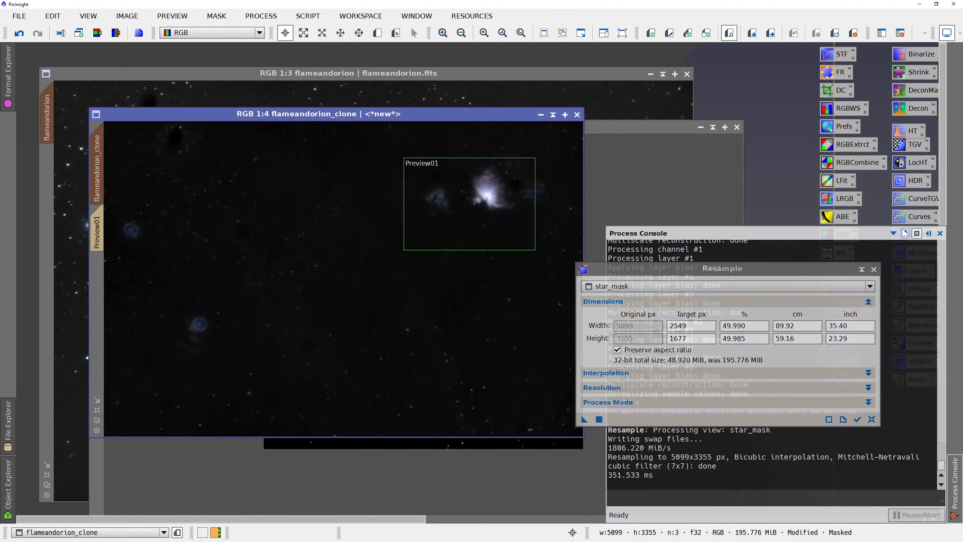
{"action": "left_click", "coordinate": [905, 233]}
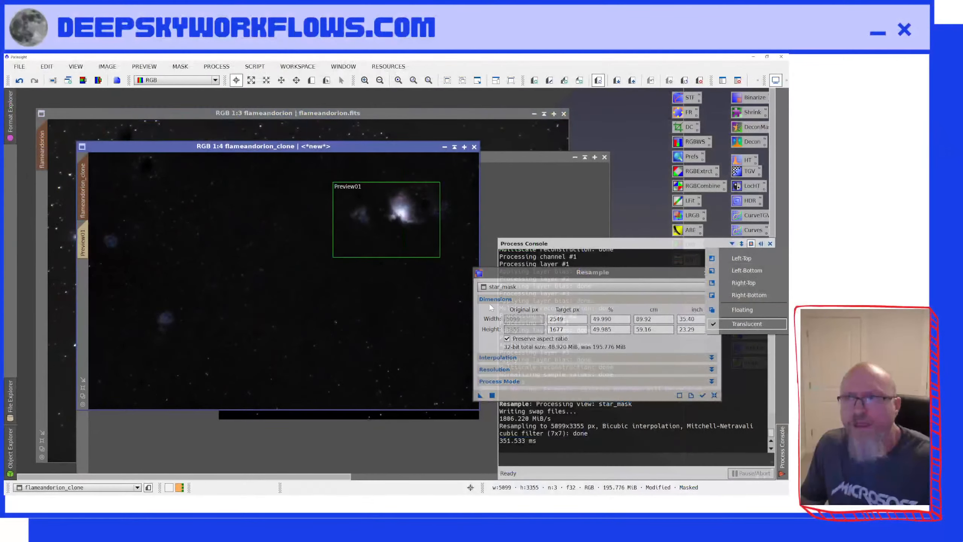
{"action": "left_click", "coordinate": [770, 243]}
Open PixelMath, move its dialog clear of the nebula, and remove the mask from flameandorion_clone.
{"action": "left_click", "coordinate": [754, 304]}
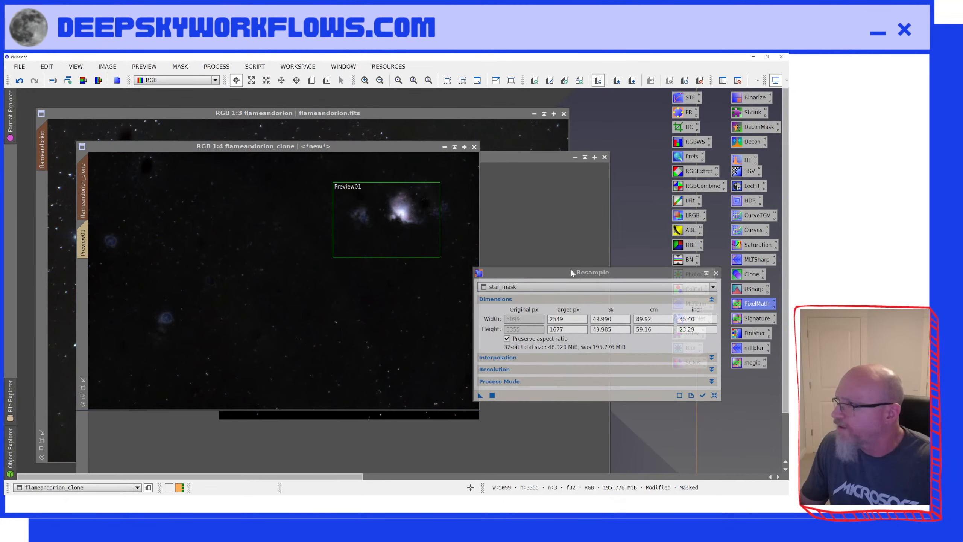
{"action": "left_click_drag", "start_coordinate": [3, 304], "coordinate": [543, 239]}
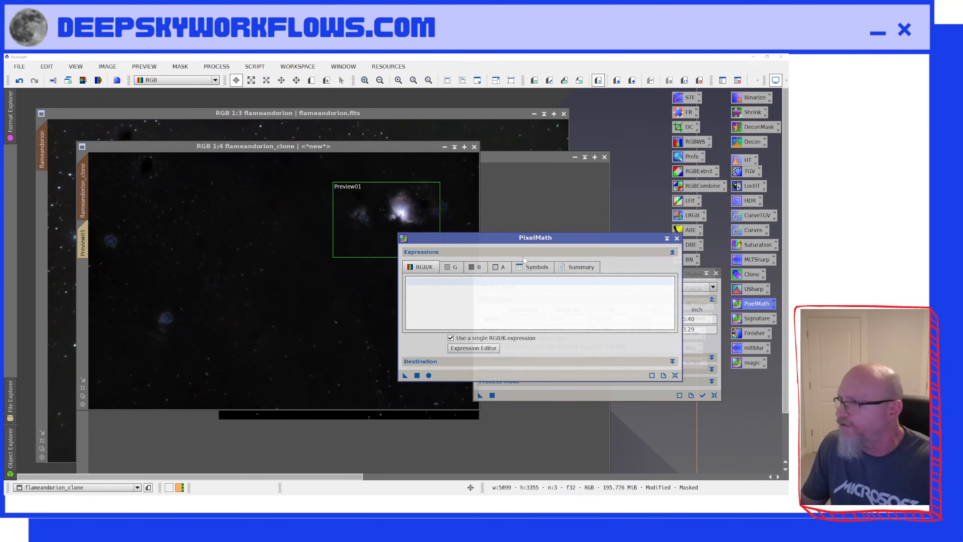
{"action": "left_click_drag", "start_coordinate": [484, 240], "coordinate": [449, 277]}
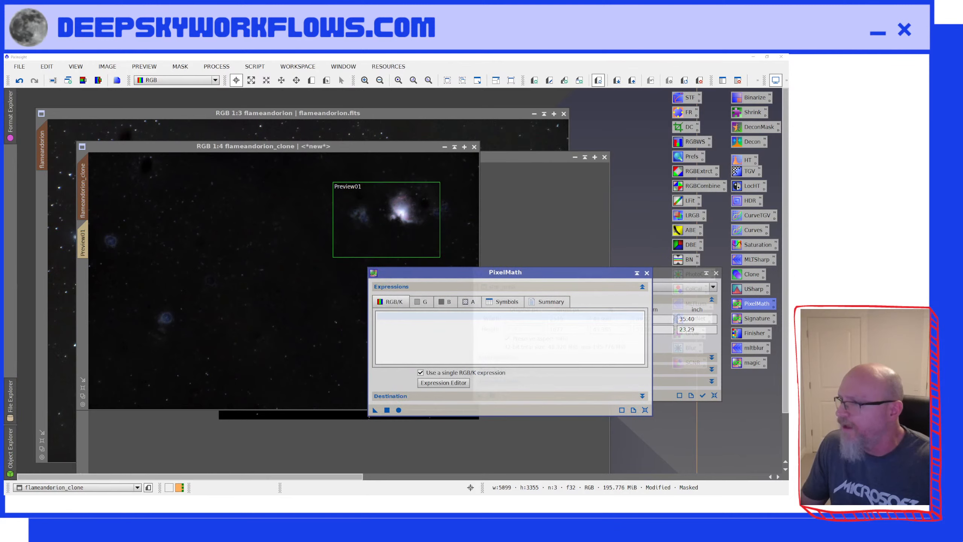
{"action": "left_click", "coordinate": [482, 332]}
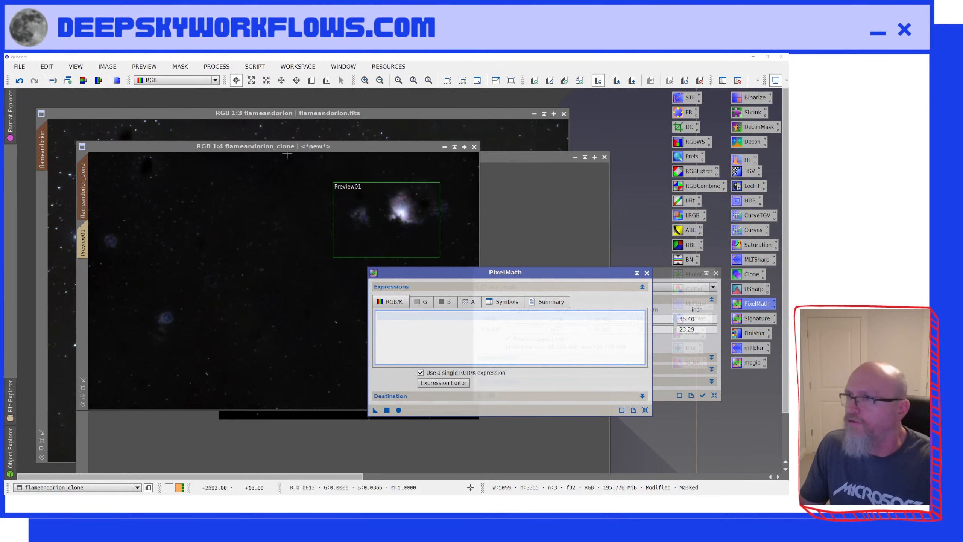
{"action": "left_click", "coordinate": [180, 66]}
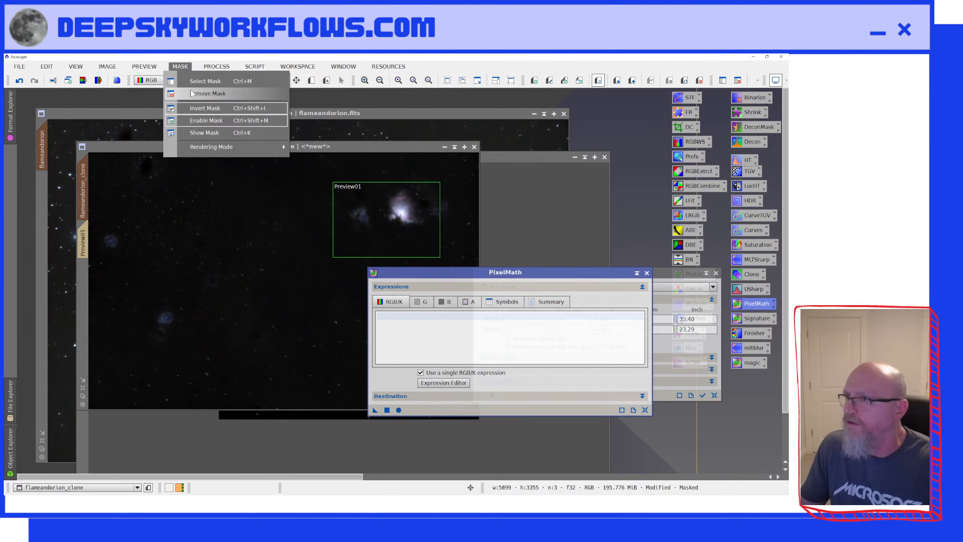
{"action": "left_click", "coordinate": [205, 93]}
Enter the PixelMath expression $T+star_mask and apply it to flameandorion_clone to add the stars back.
{"action": "left_click", "coordinate": [415, 332]}
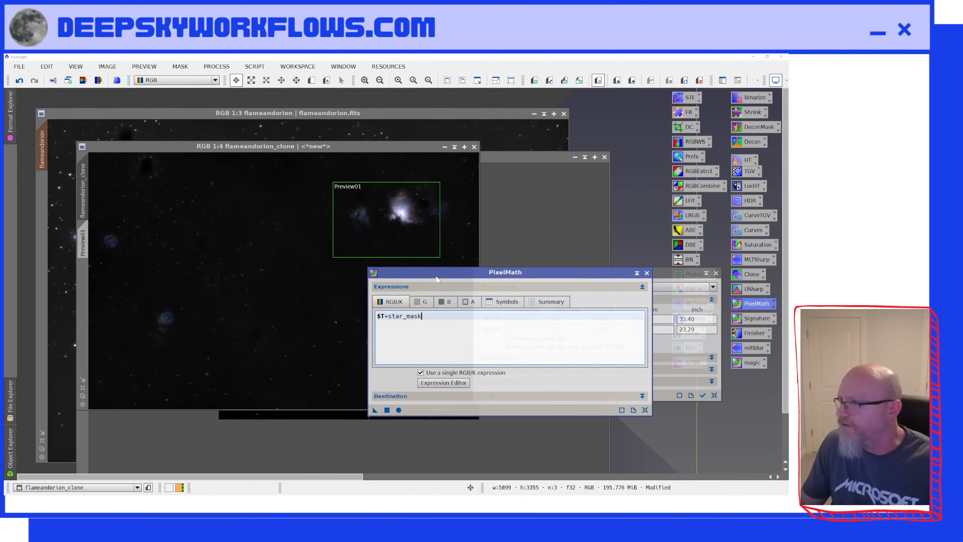
{"action": "left_click_drag", "start_coordinate": [437, 279], "coordinate": [532, 153]}
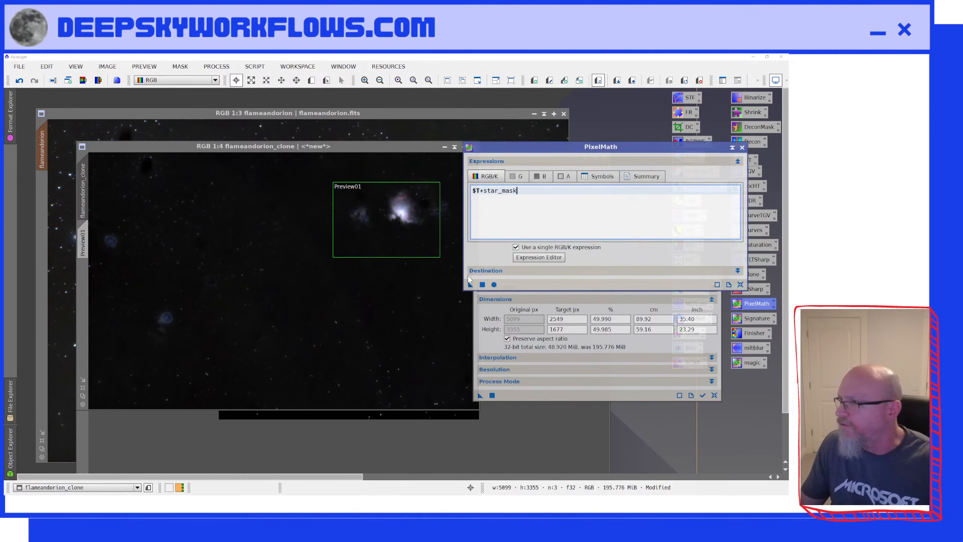
{"action": "left_click_drag", "start_coordinate": [471, 286], "coordinate": [348, 313]}
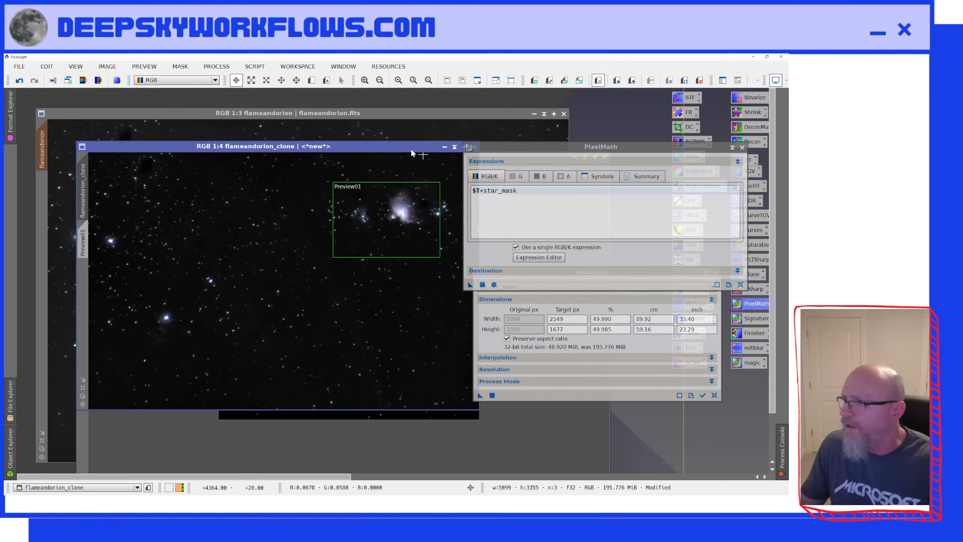
Reposition the flameandorion_clone window, enlarge it to 1:3 zoom, and move the PixelMath dialog to inspect the recombined image.
{"action": "left_click_drag", "start_coordinate": [356, 149], "coordinate": [325, 114]}
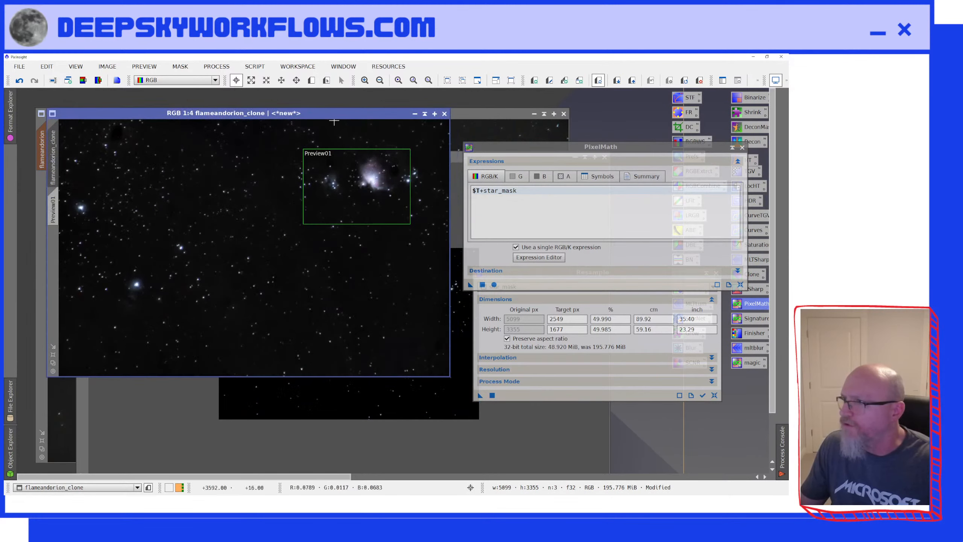
{"action": "left_click", "coordinate": [53, 356]}
{"action": "left_click_drag", "start_coordinate": [578, 146], "coordinate": [474, 236]}
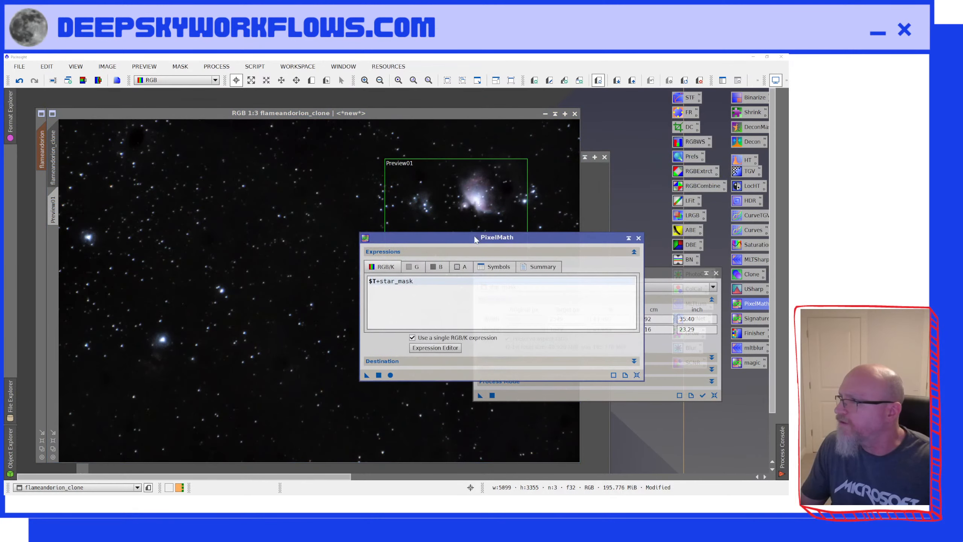
Close the PixelMath dialog, inspect the recombined stars in Preview01, and return to the full flameandorion_clone image.
{"action": "left_click", "coordinate": [638, 237]}
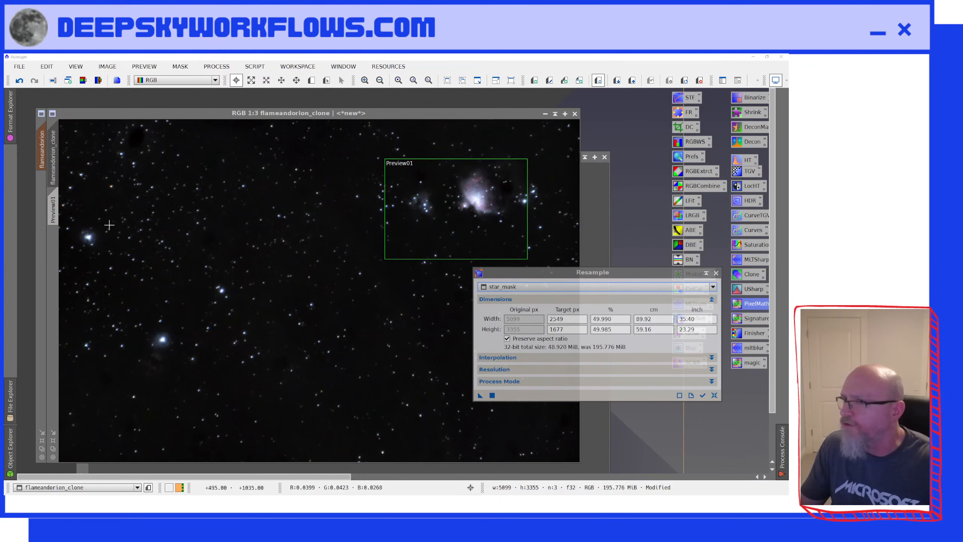
{"action": "left_click", "coordinate": [53, 209]}
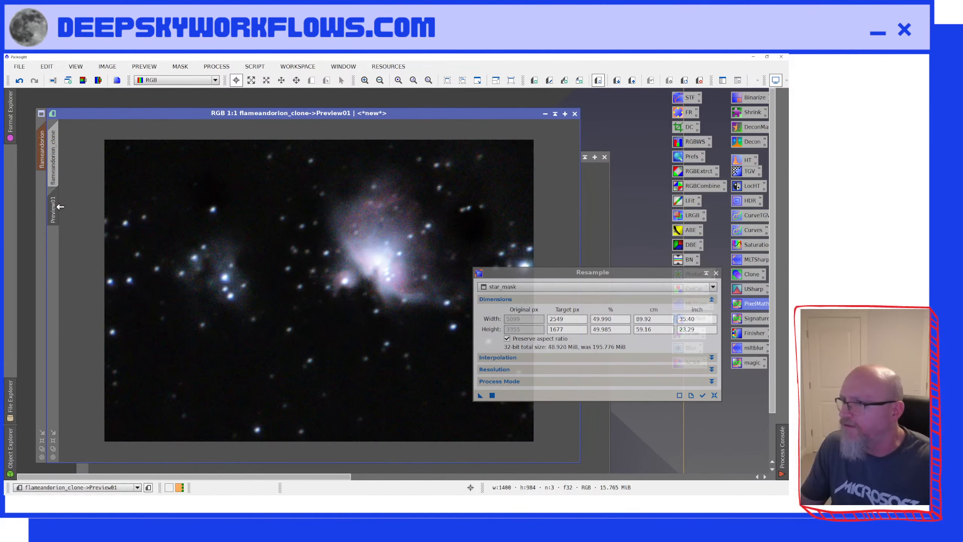
{"action": "left_click", "coordinate": [53, 176]}
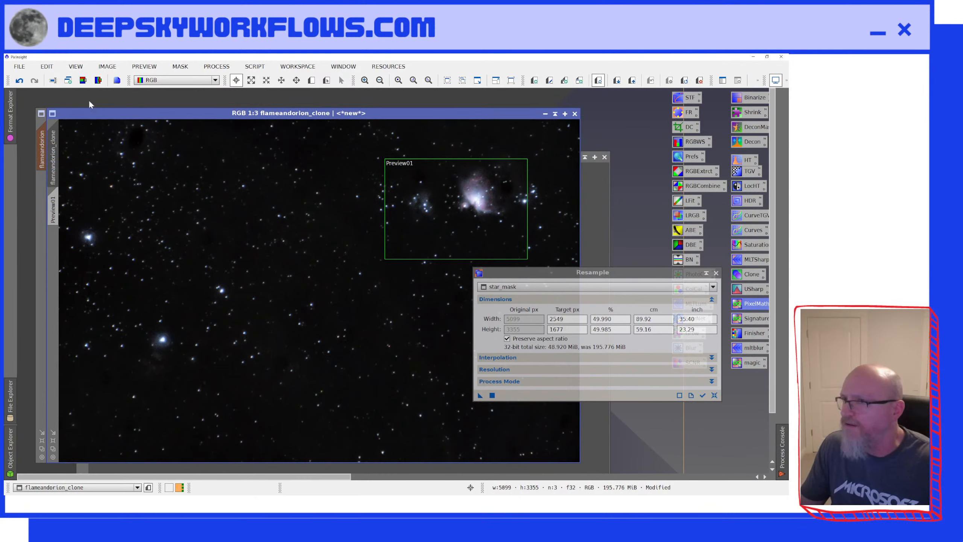
Extract the lightness of flameandorion_clone and apply flameandorion_clone_L as its mask, keeping the mask overlay hidden.
{"action": "left_click", "coordinate": [82, 80]}
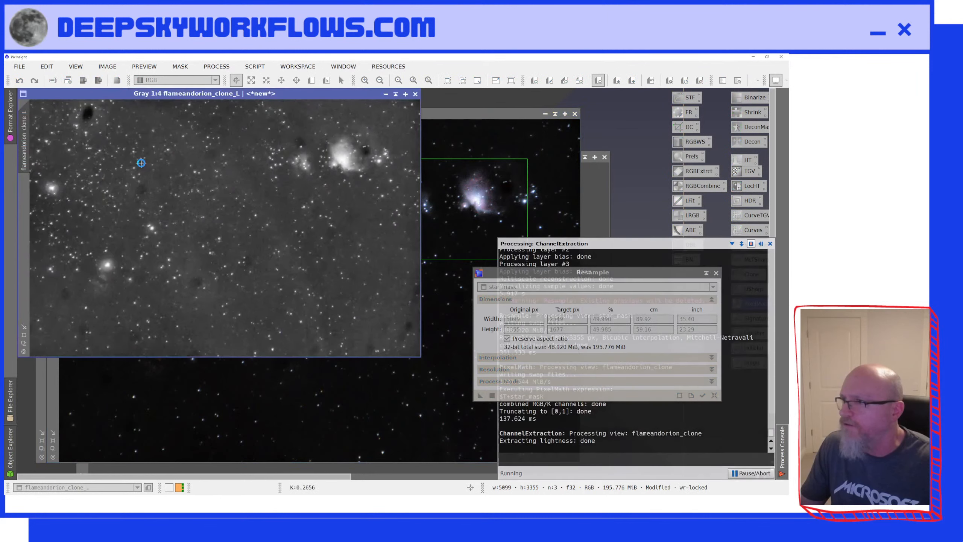
{"action": "left_click", "coordinate": [451, 114]}
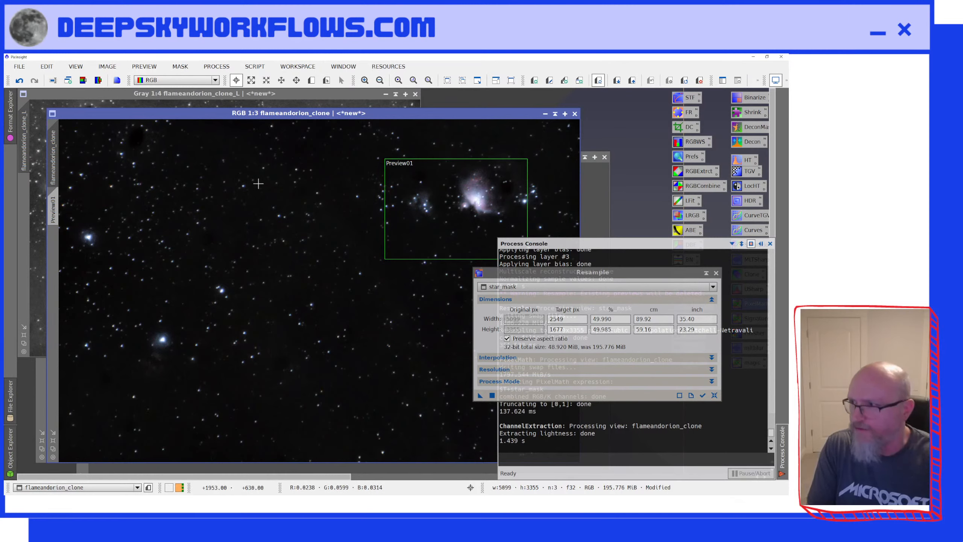
{"action": "left_click", "coordinate": [181, 67]}
{"action": "left_click", "coordinate": [200, 82]}
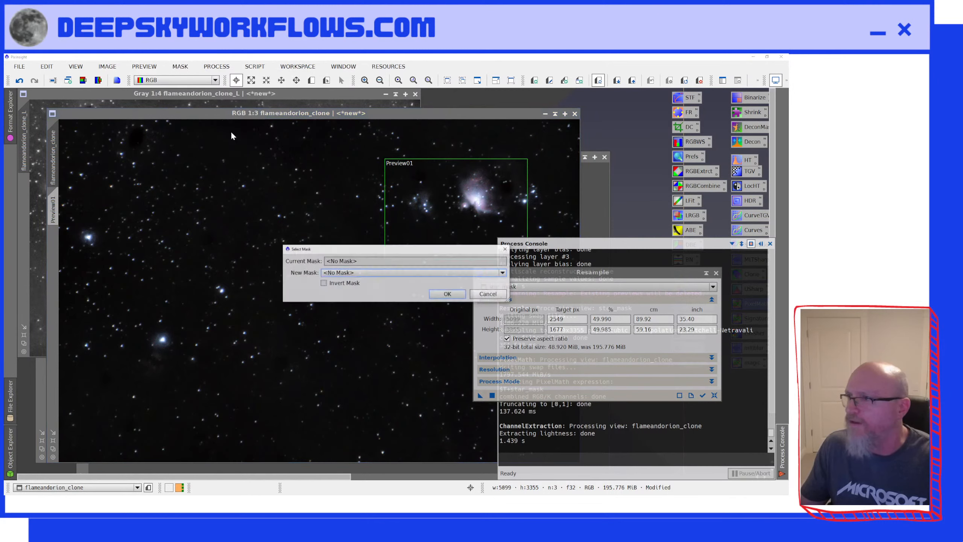
{"action": "left_click", "coordinate": [339, 272]}
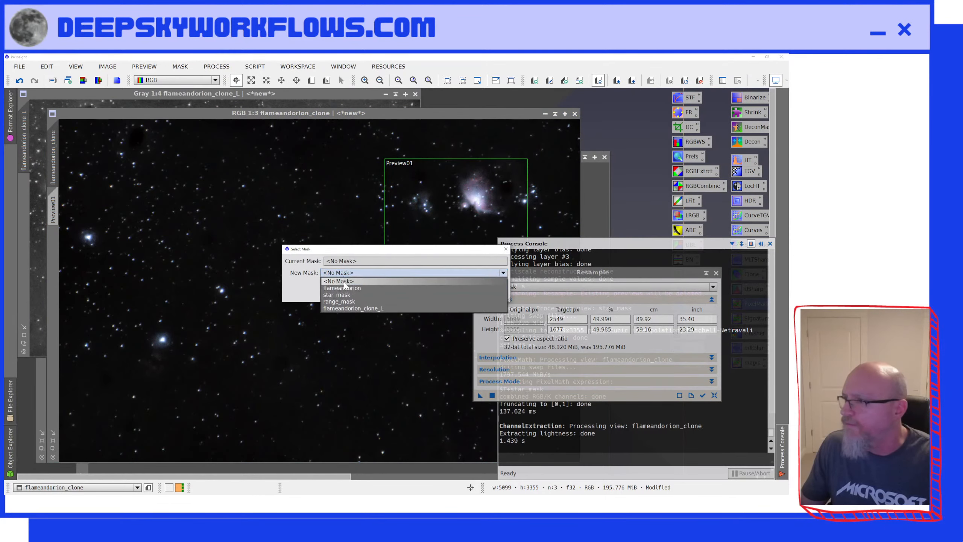
{"action": "left_click", "coordinate": [353, 308]}
{"action": "left_click", "coordinate": [440, 295]}
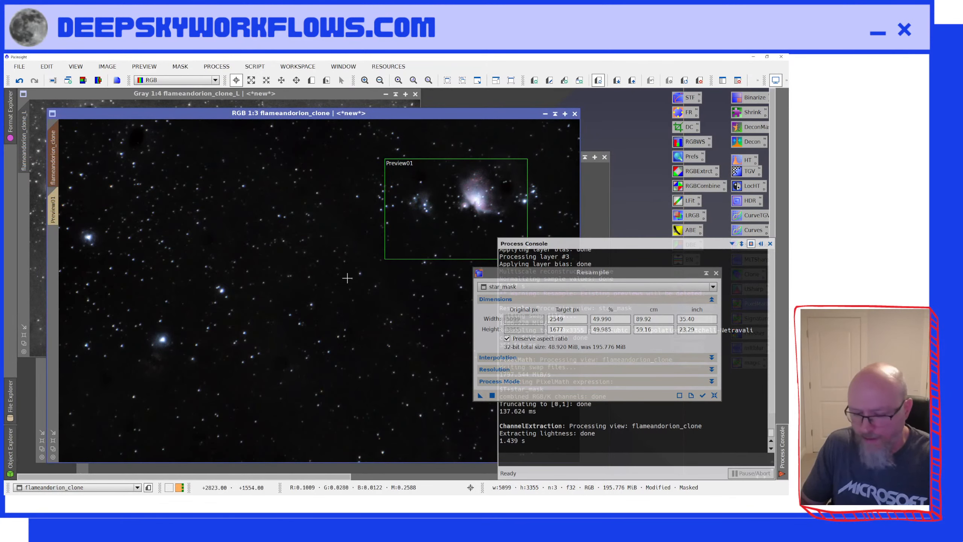
{"action": "key", "text": "ctrl+k"}
{"action": "key", "text": "ctrl+k"}
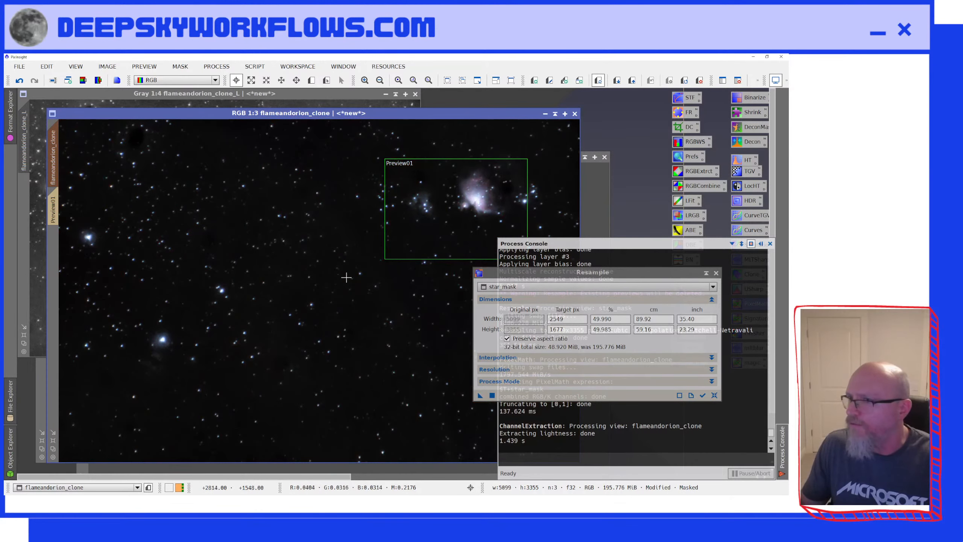
Show Preview01 of flameandorion_clone and close the Resample dialog and the process console.
{"action": "left_click", "coordinate": [56, 217]}
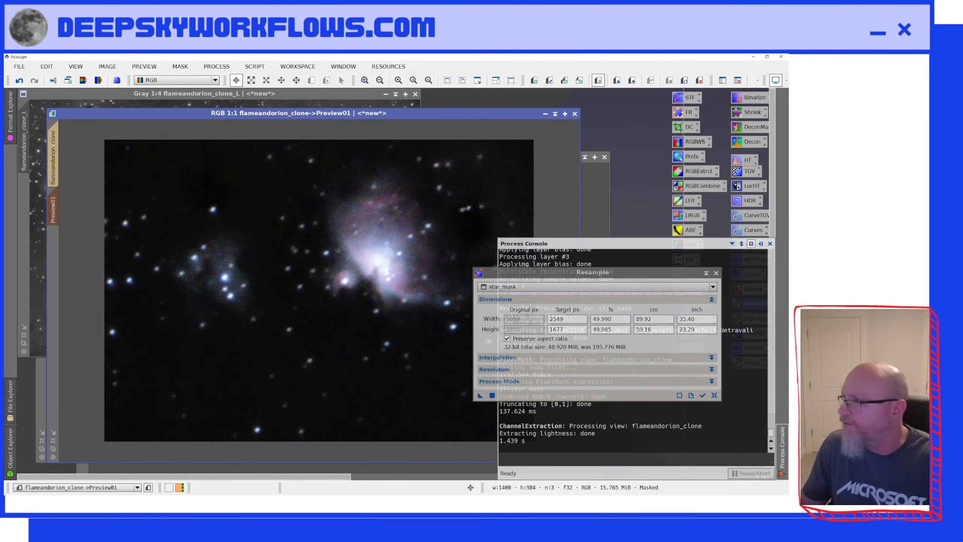
{"action": "left_click", "coordinate": [716, 273]}
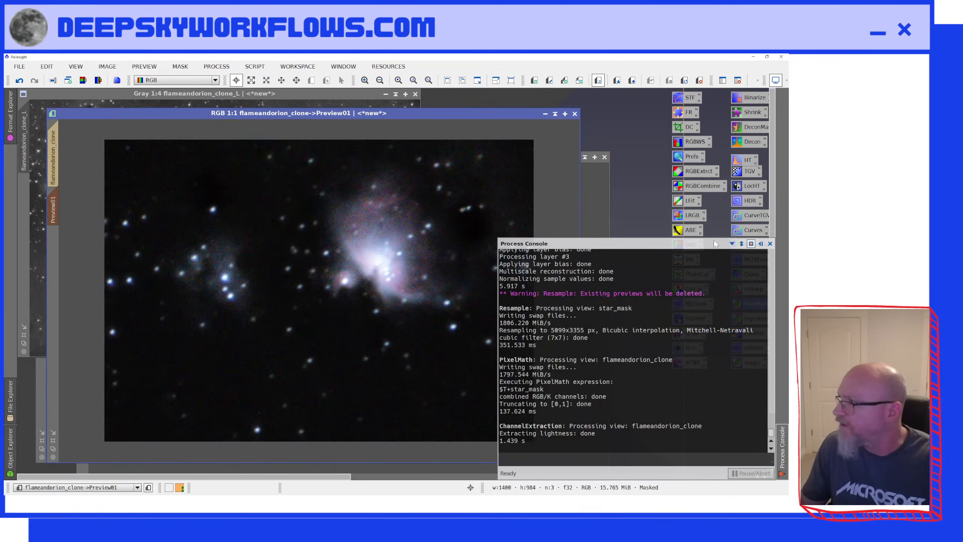
{"action": "left_click", "coordinate": [770, 243]}
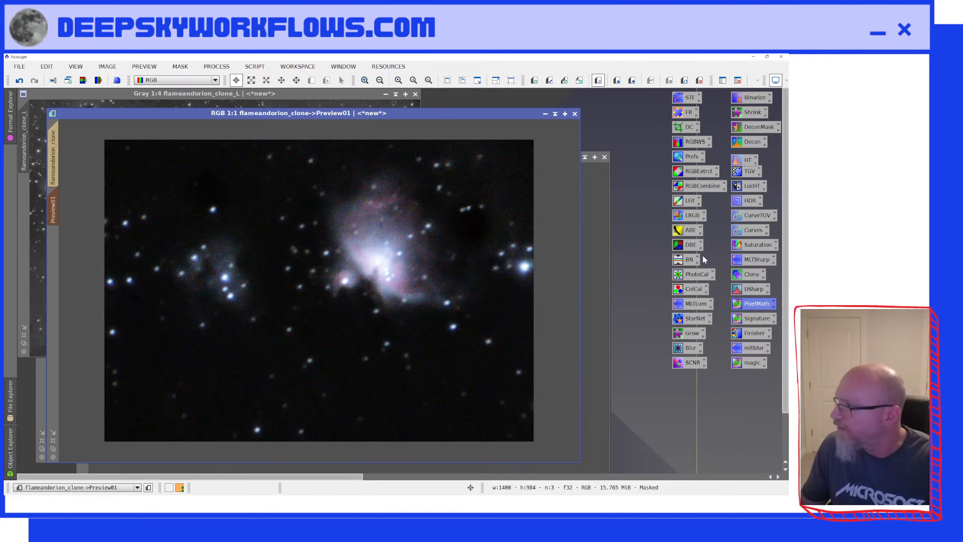
Test the MLTLum MultiscaleLinearTransform noise reduction on Preview01 with the target set to Chrominance (restore CIE Y).
{"action": "double_click", "coordinate": [694, 305]}
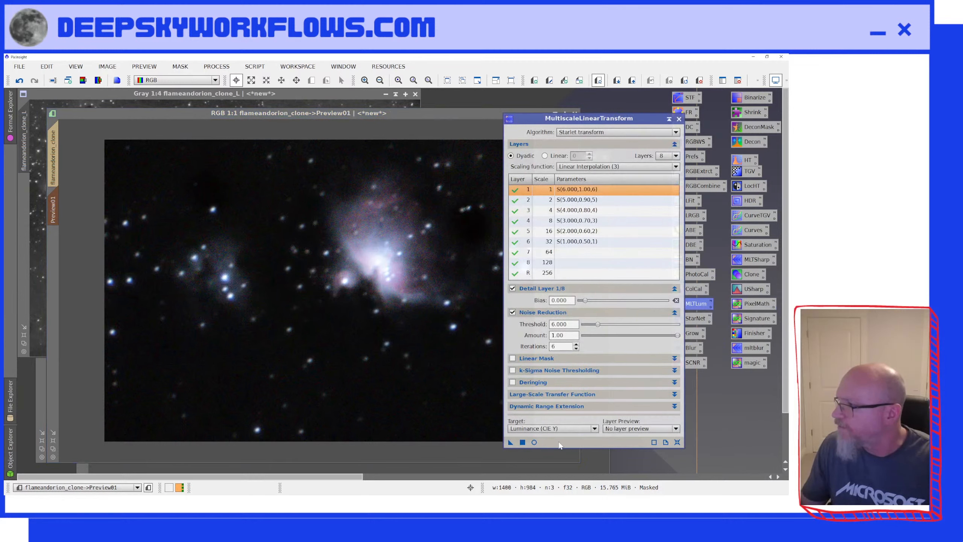
{"action": "left_click", "coordinate": [555, 428]}
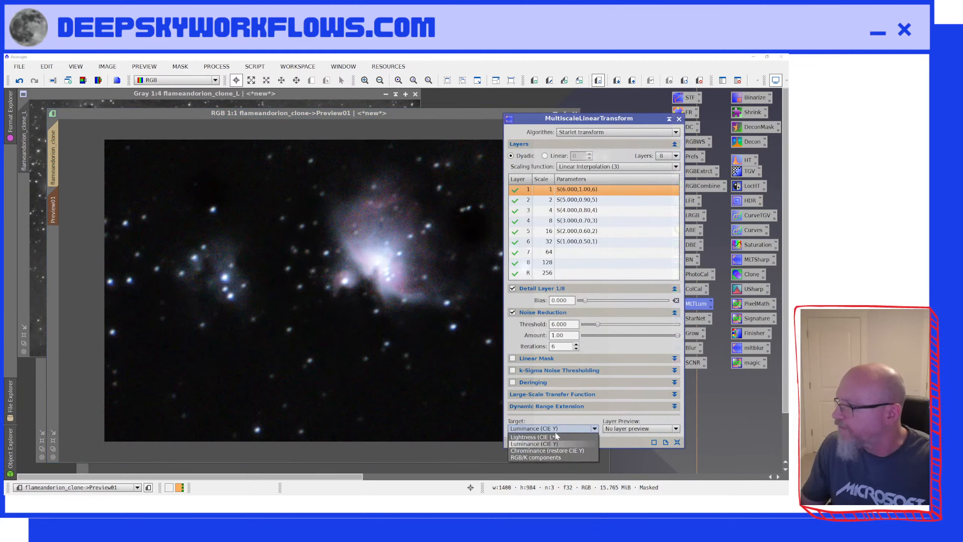
{"action": "left_click", "coordinate": [538, 450]}
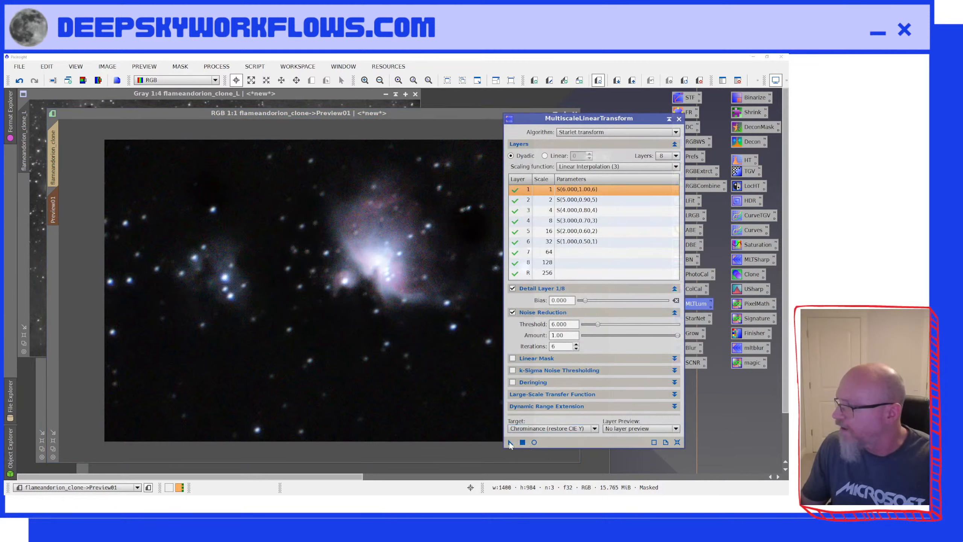
{"action": "left_click_drag", "start_coordinate": [511, 442], "coordinate": [340, 326]}
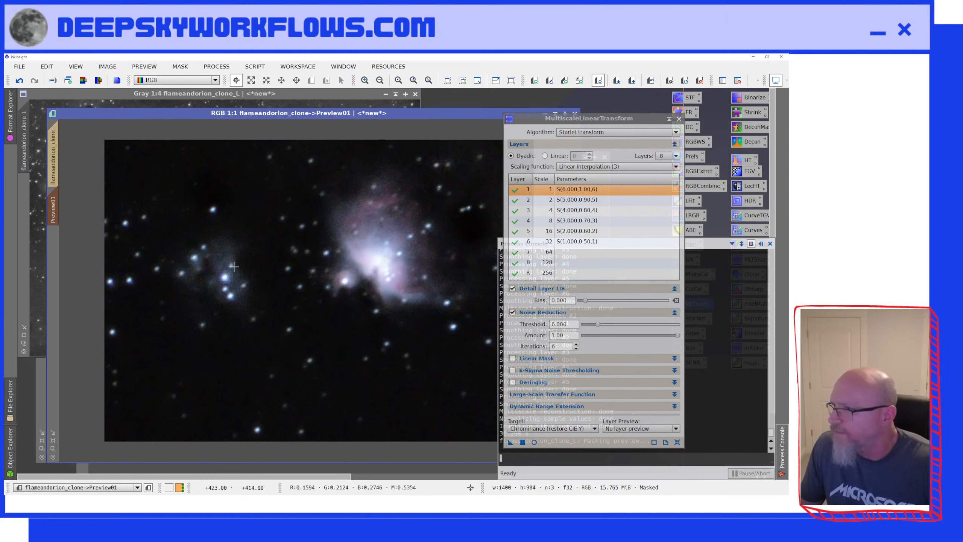
Apply the chrominance noise reduction to the full flameandorion_clone image, shift its window upward, and close the MultiscaleLinearTransform dialog and console.
{"action": "left_click", "coordinate": [54, 176]}
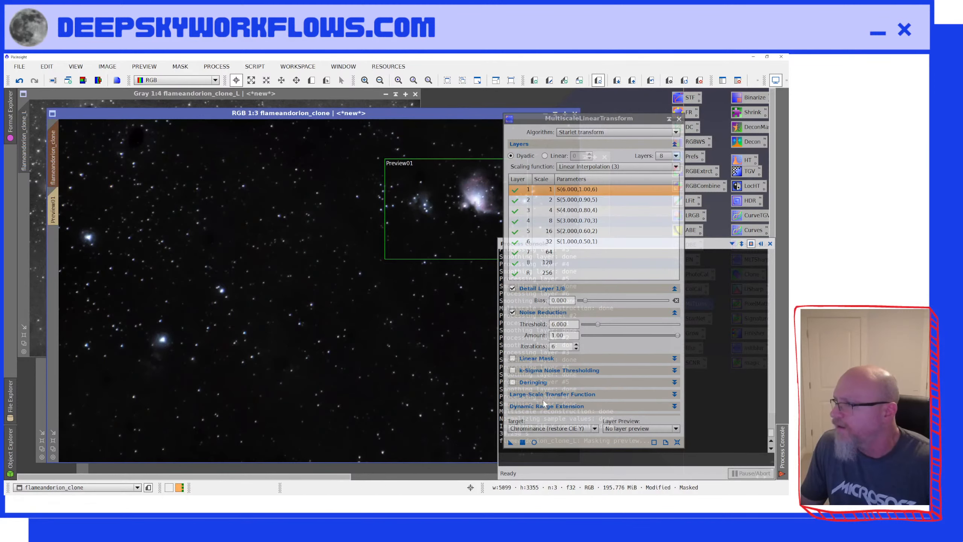
{"action": "left_click_drag", "start_coordinate": [509, 443], "coordinate": [375, 355]}
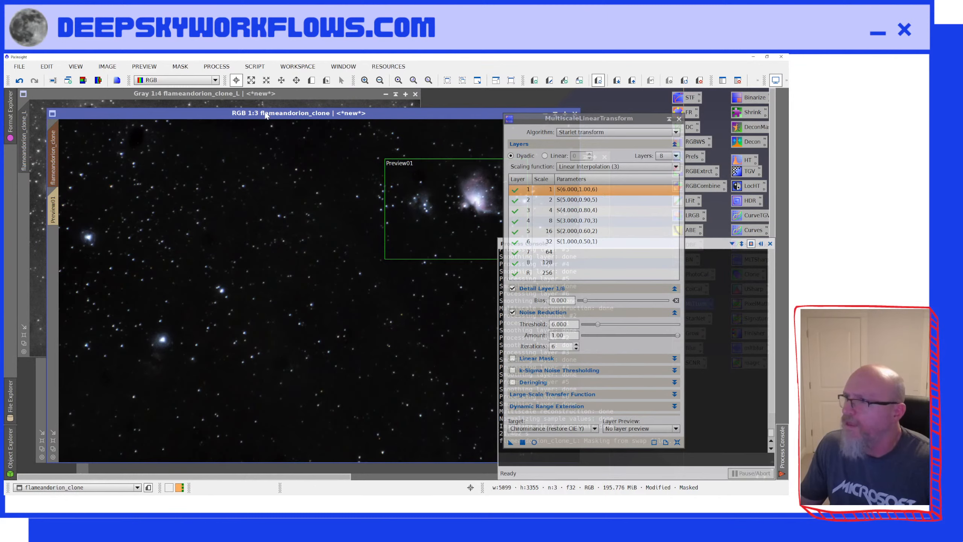
{"action": "left_click_drag", "start_coordinate": [266, 114], "coordinate": [255, 81]}
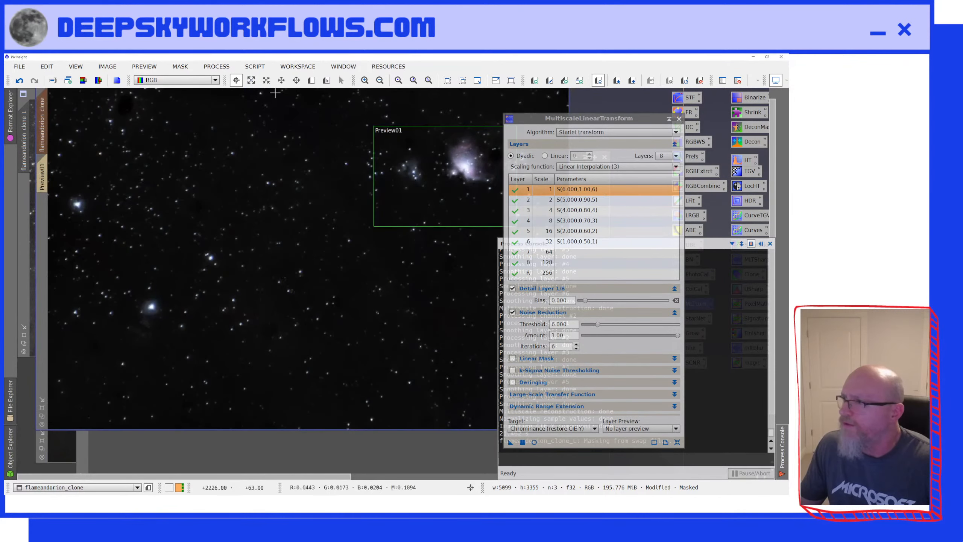
{"action": "left_click", "coordinate": [679, 119]}
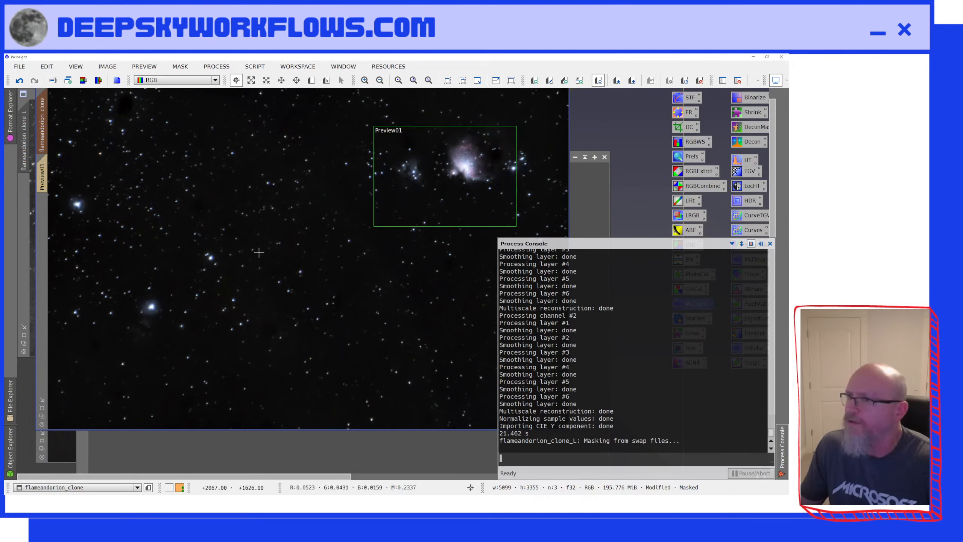
{"action": "left_click", "coordinate": [770, 244]}
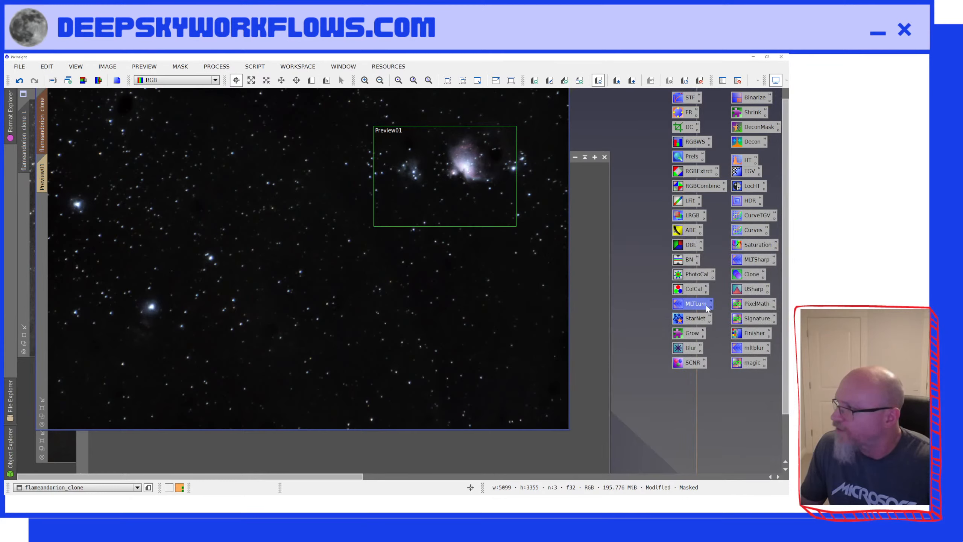
Try the saved MLTSharp sharpening on the masked flameandorion_clone image and undo it.
{"action": "left_click_drag", "start_coordinate": [752, 260], "coordinate": [380, 318]}
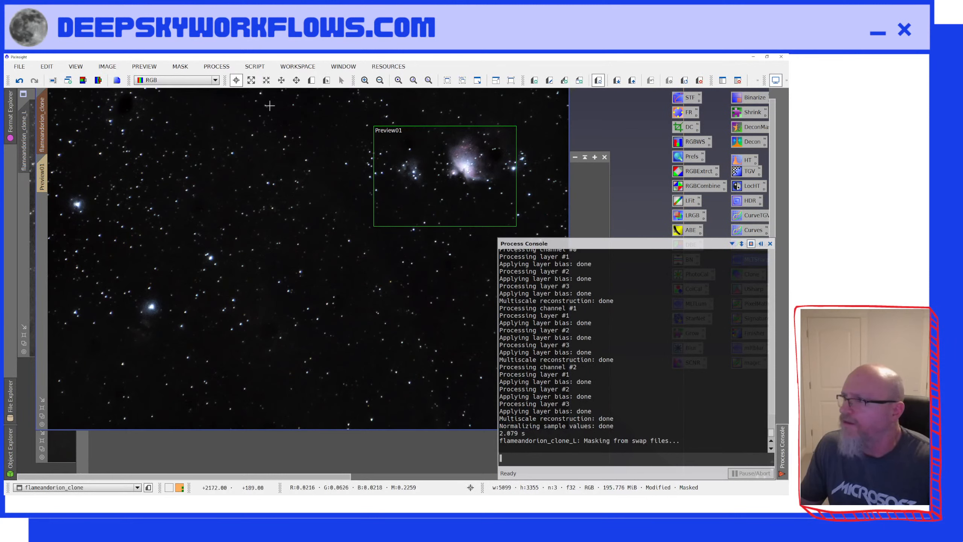
{"action": "left_click", "coordinate": [19, 81]}
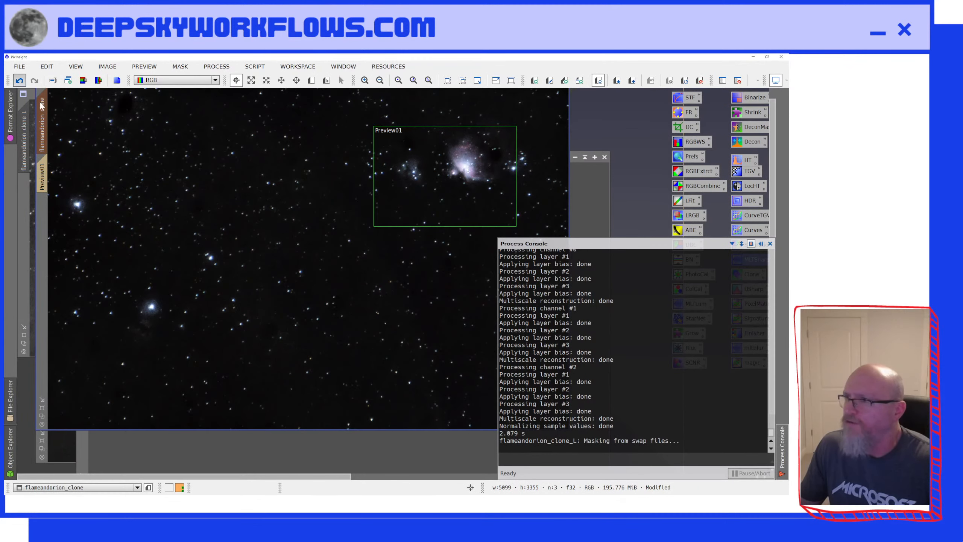